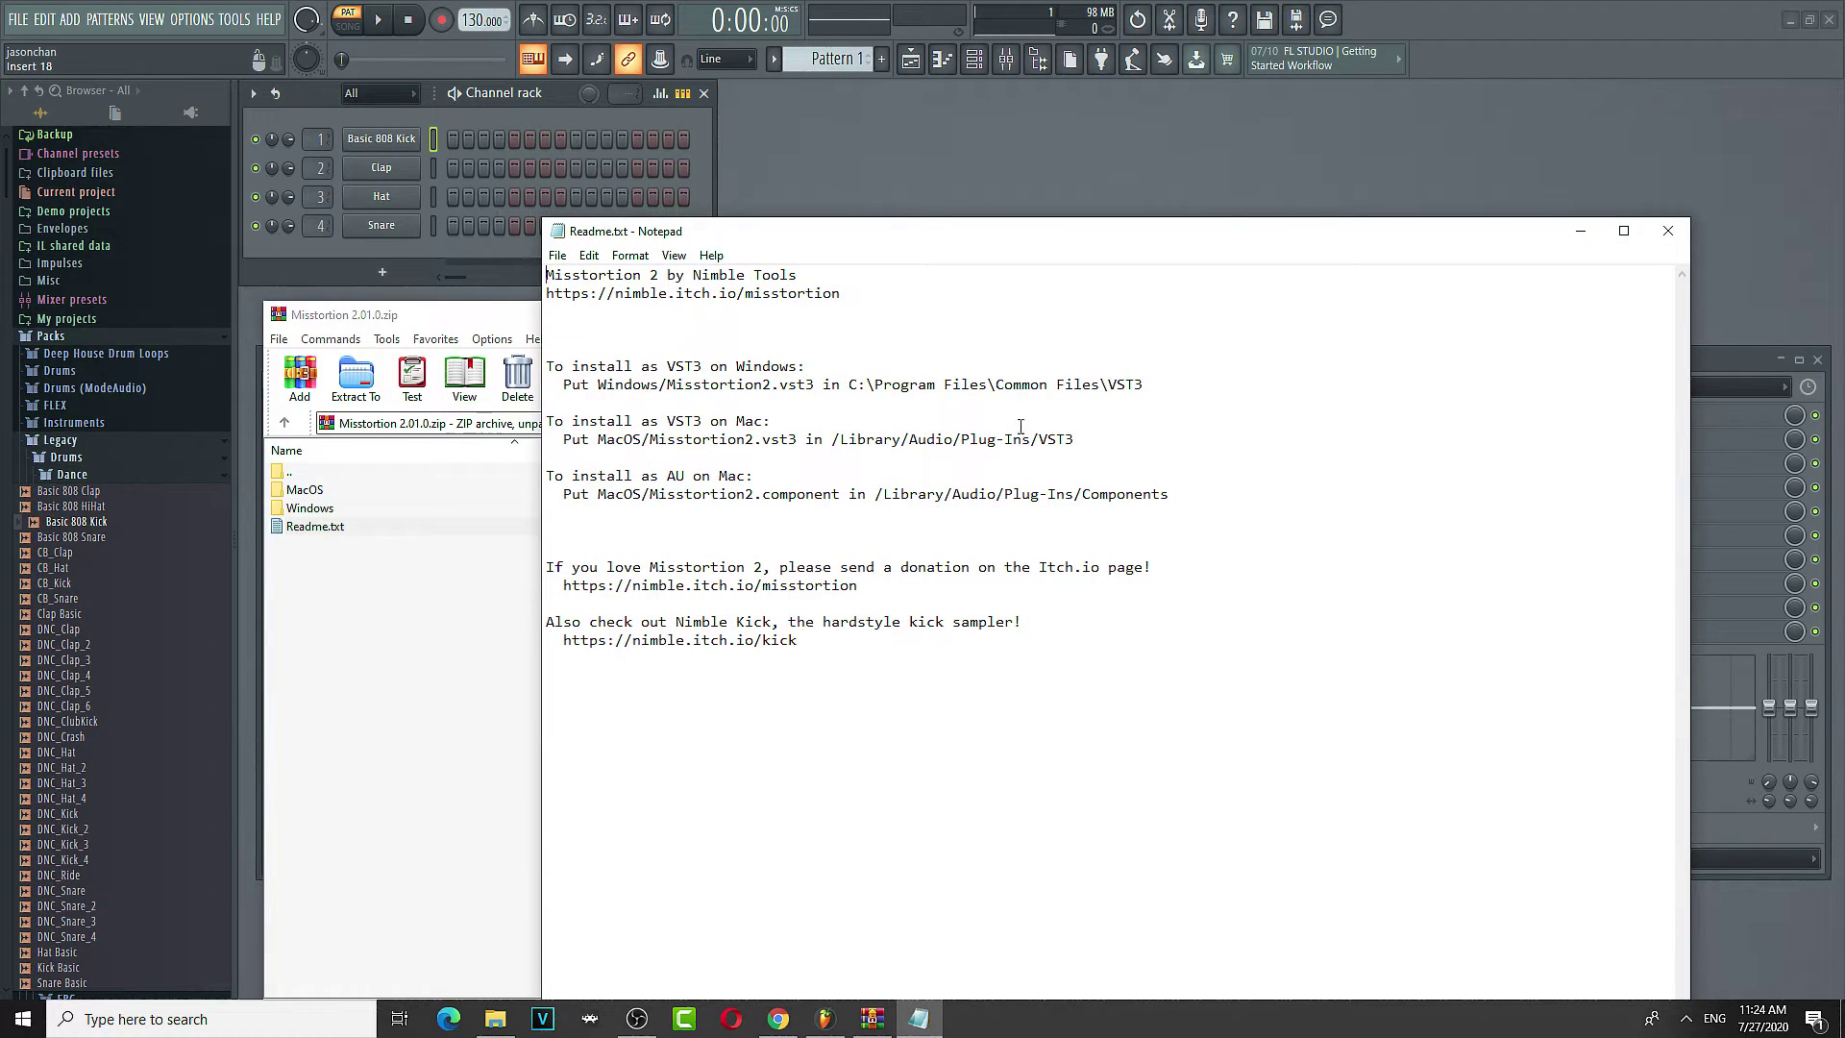
- Select the Windows install path C:\Program Files\Common Files\VST3 in Readme.txt and copy it
drag(1149, 385, 847, 389)
key(ctrl+c)
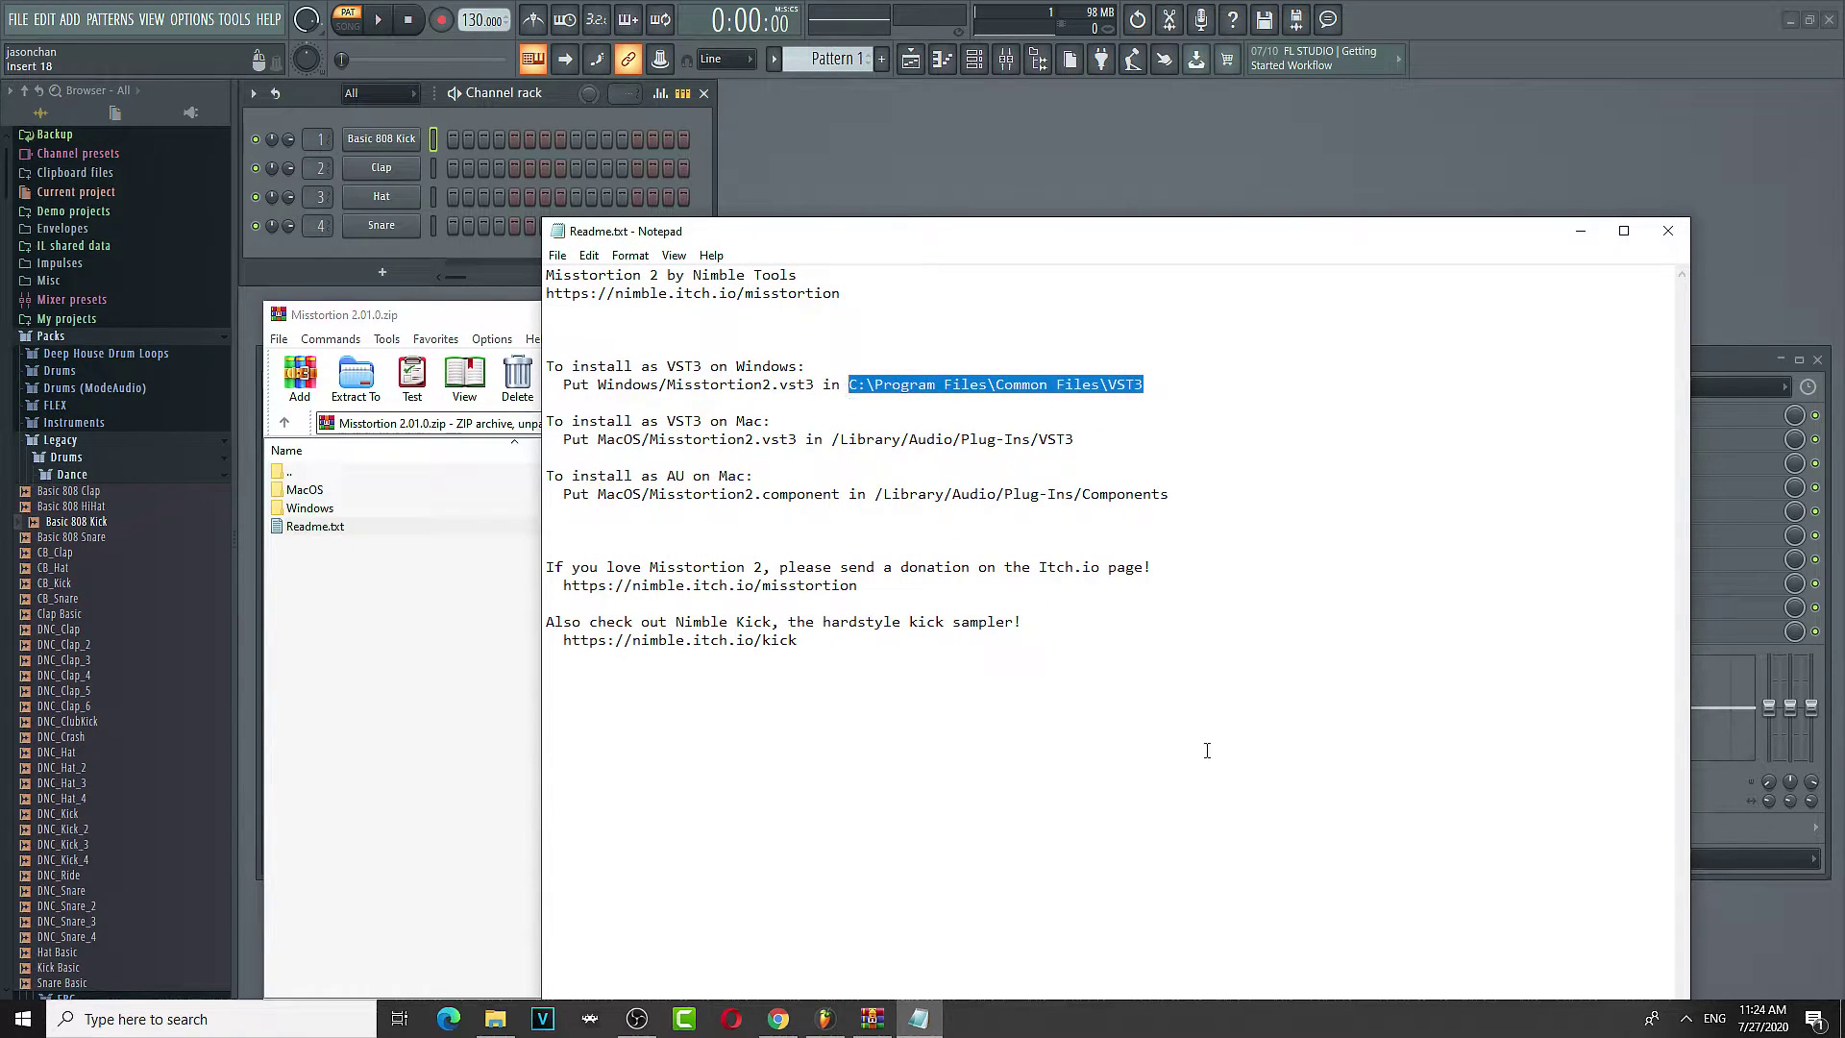
- Open File Explorer at the pasted path C:\Program Files\Common Files\VST3
click(495, 1018)
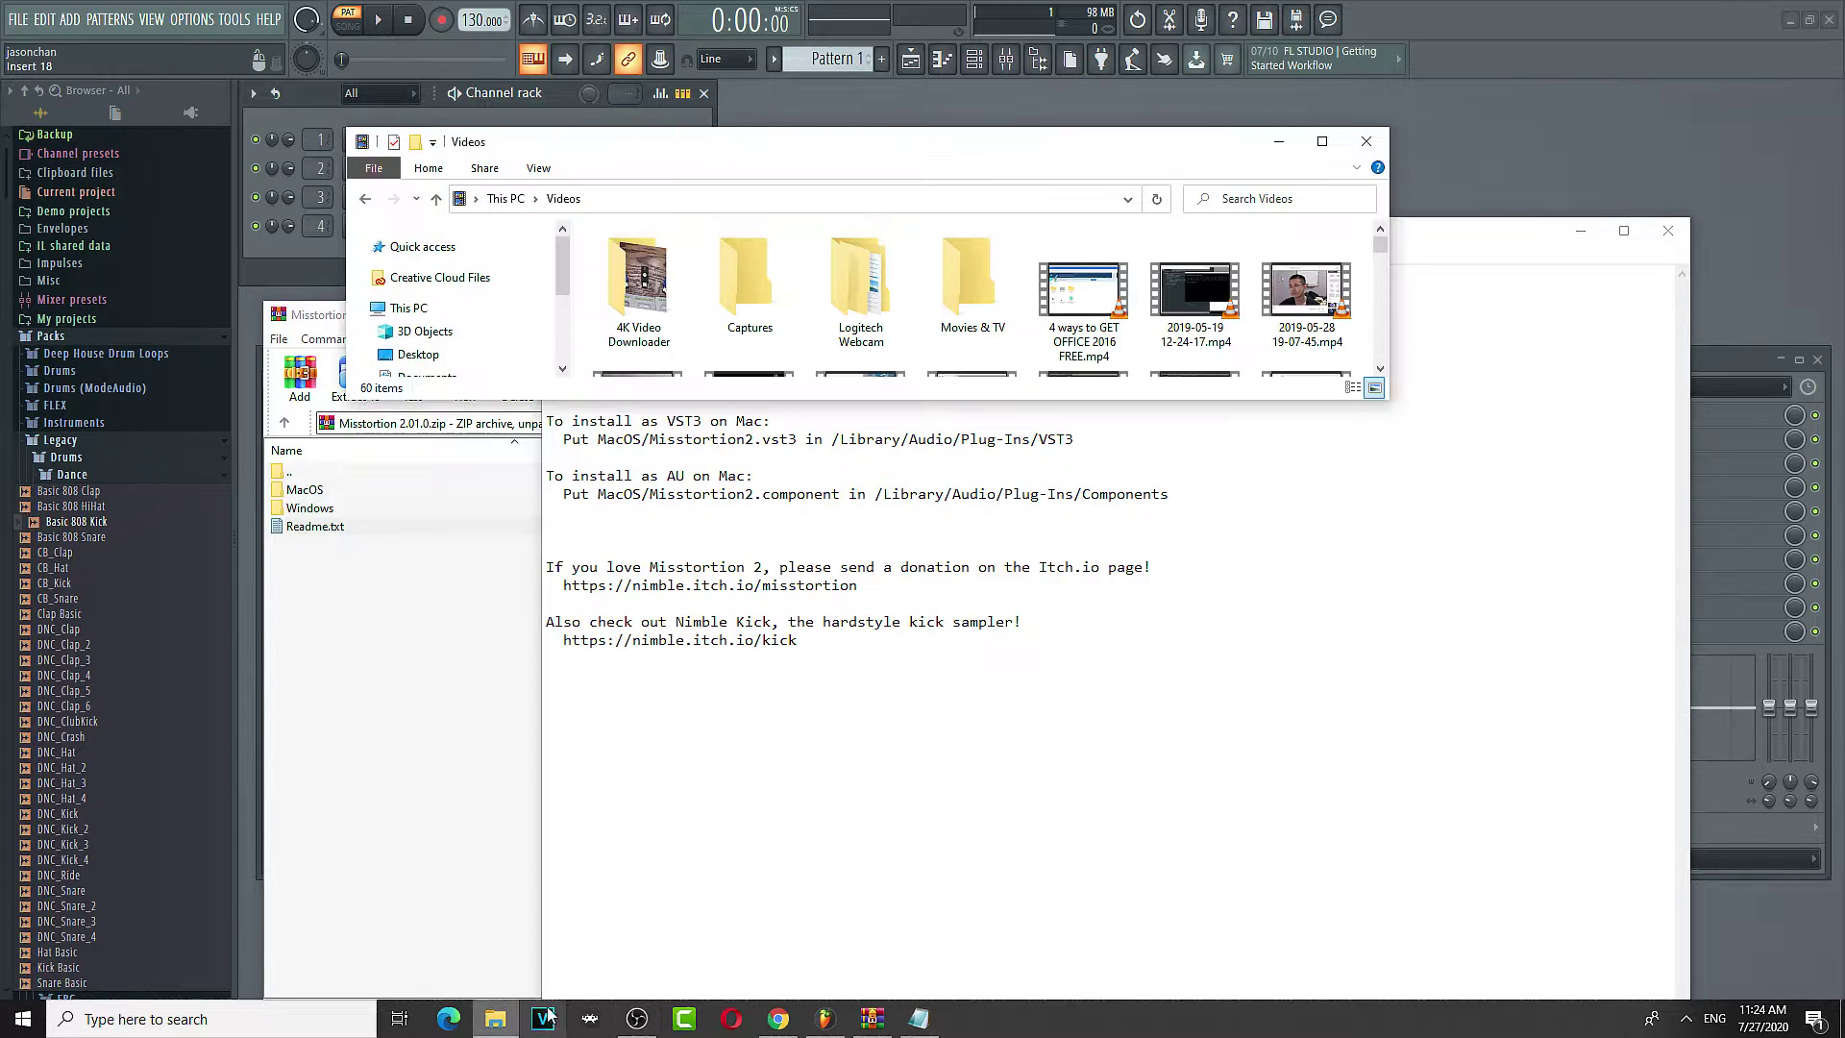
click(699, 199)
key(ctrl+v)
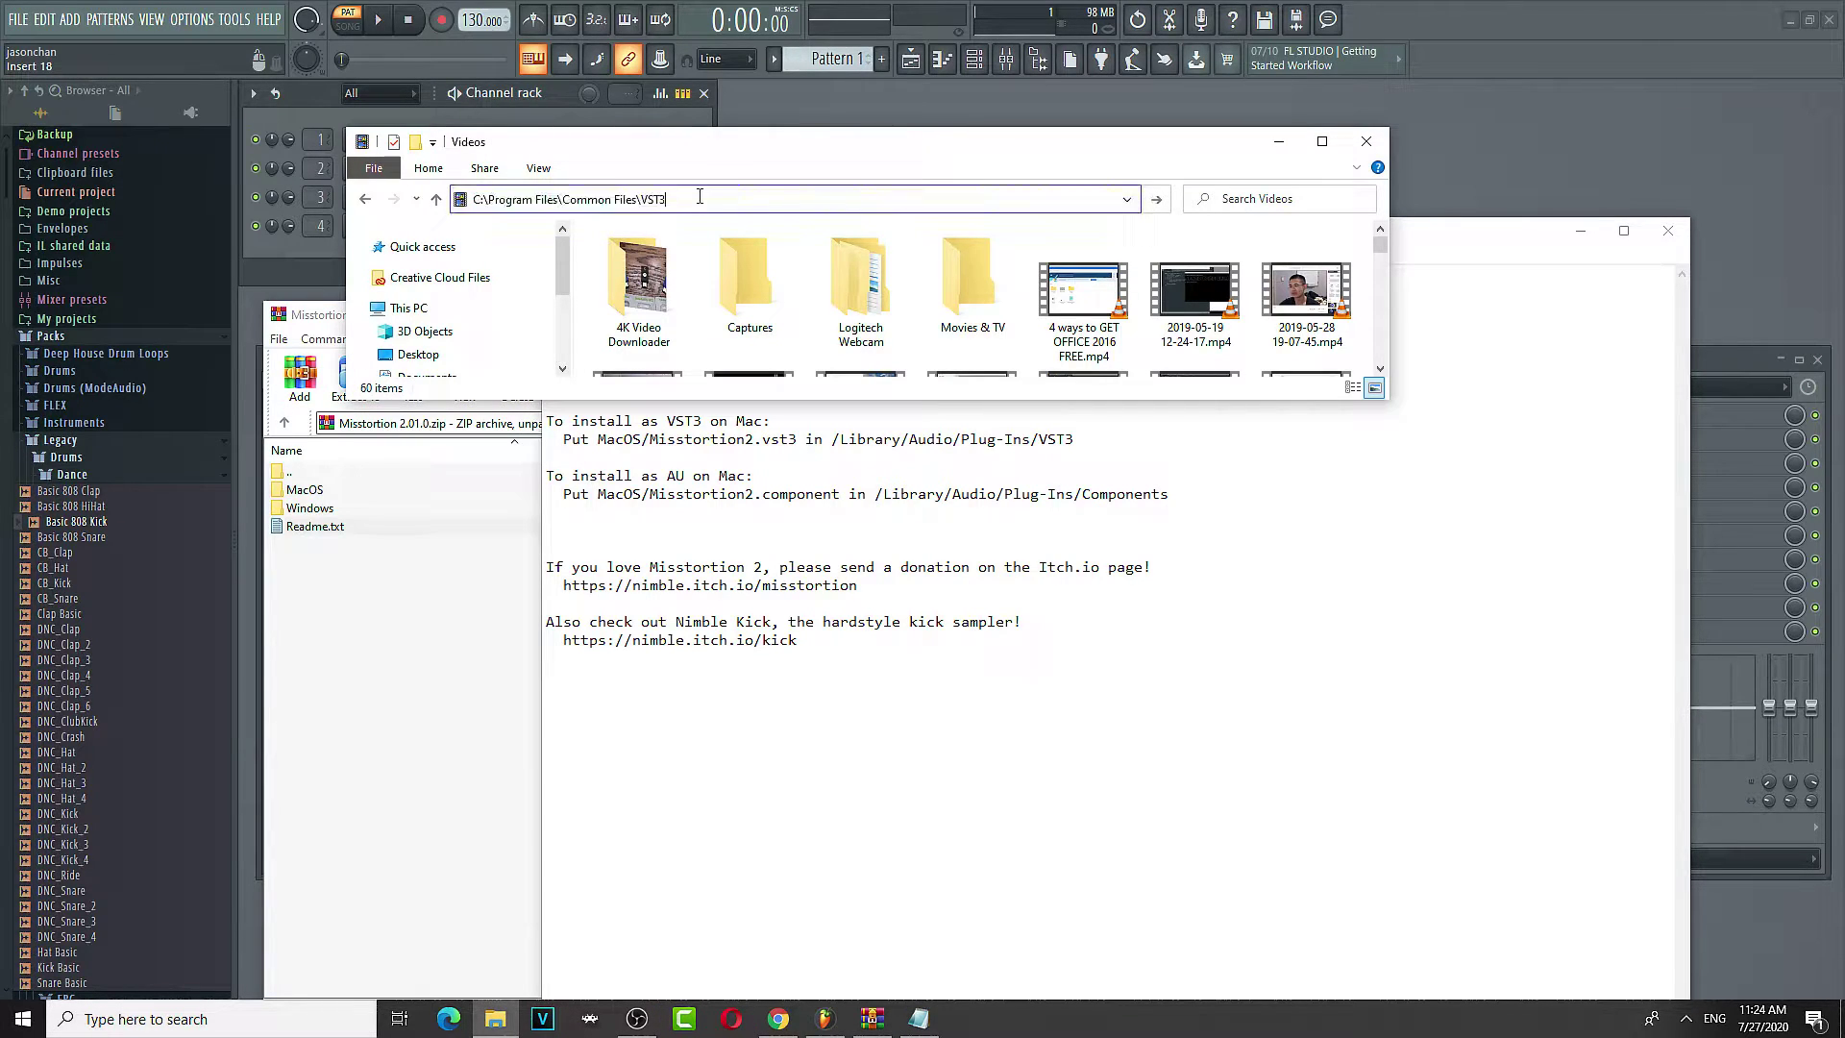
key(Return)
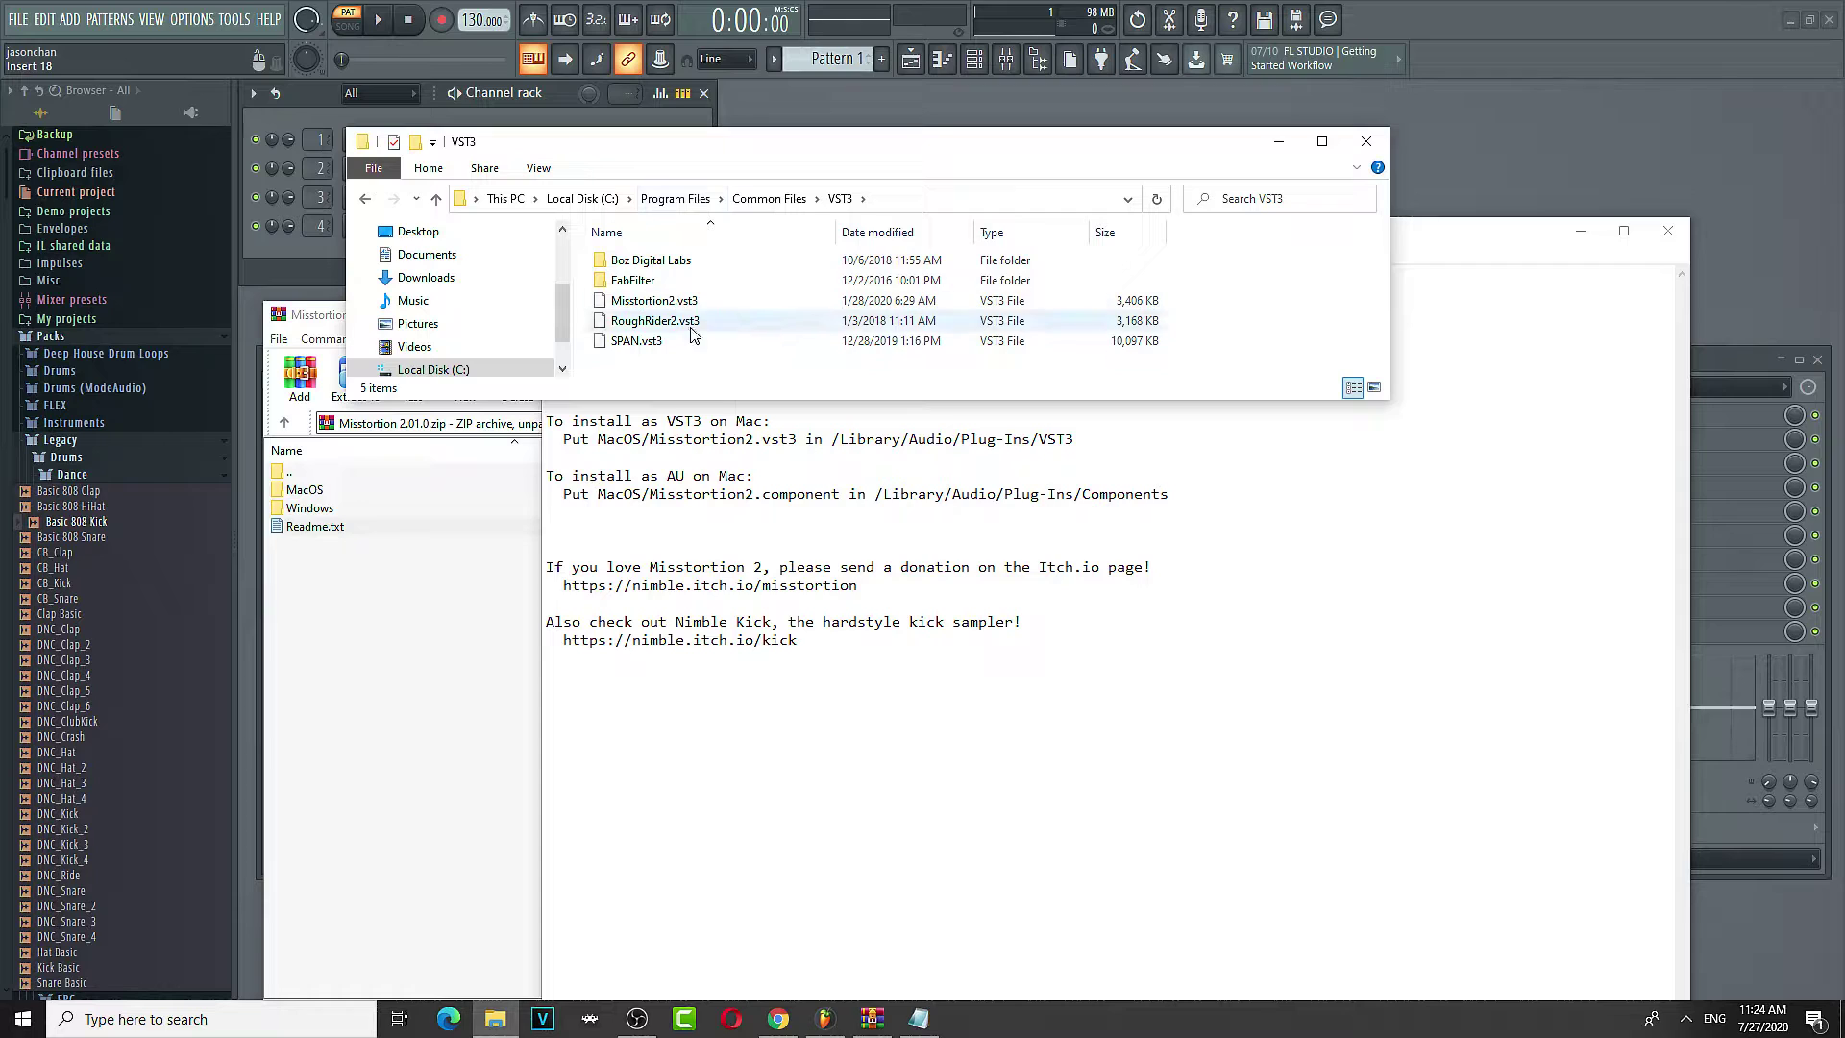
- Move Misstortion2.vst3 from the archive's Windows folder into VST3, replacing the existing copy
click(378, 659)
click(360, 516)
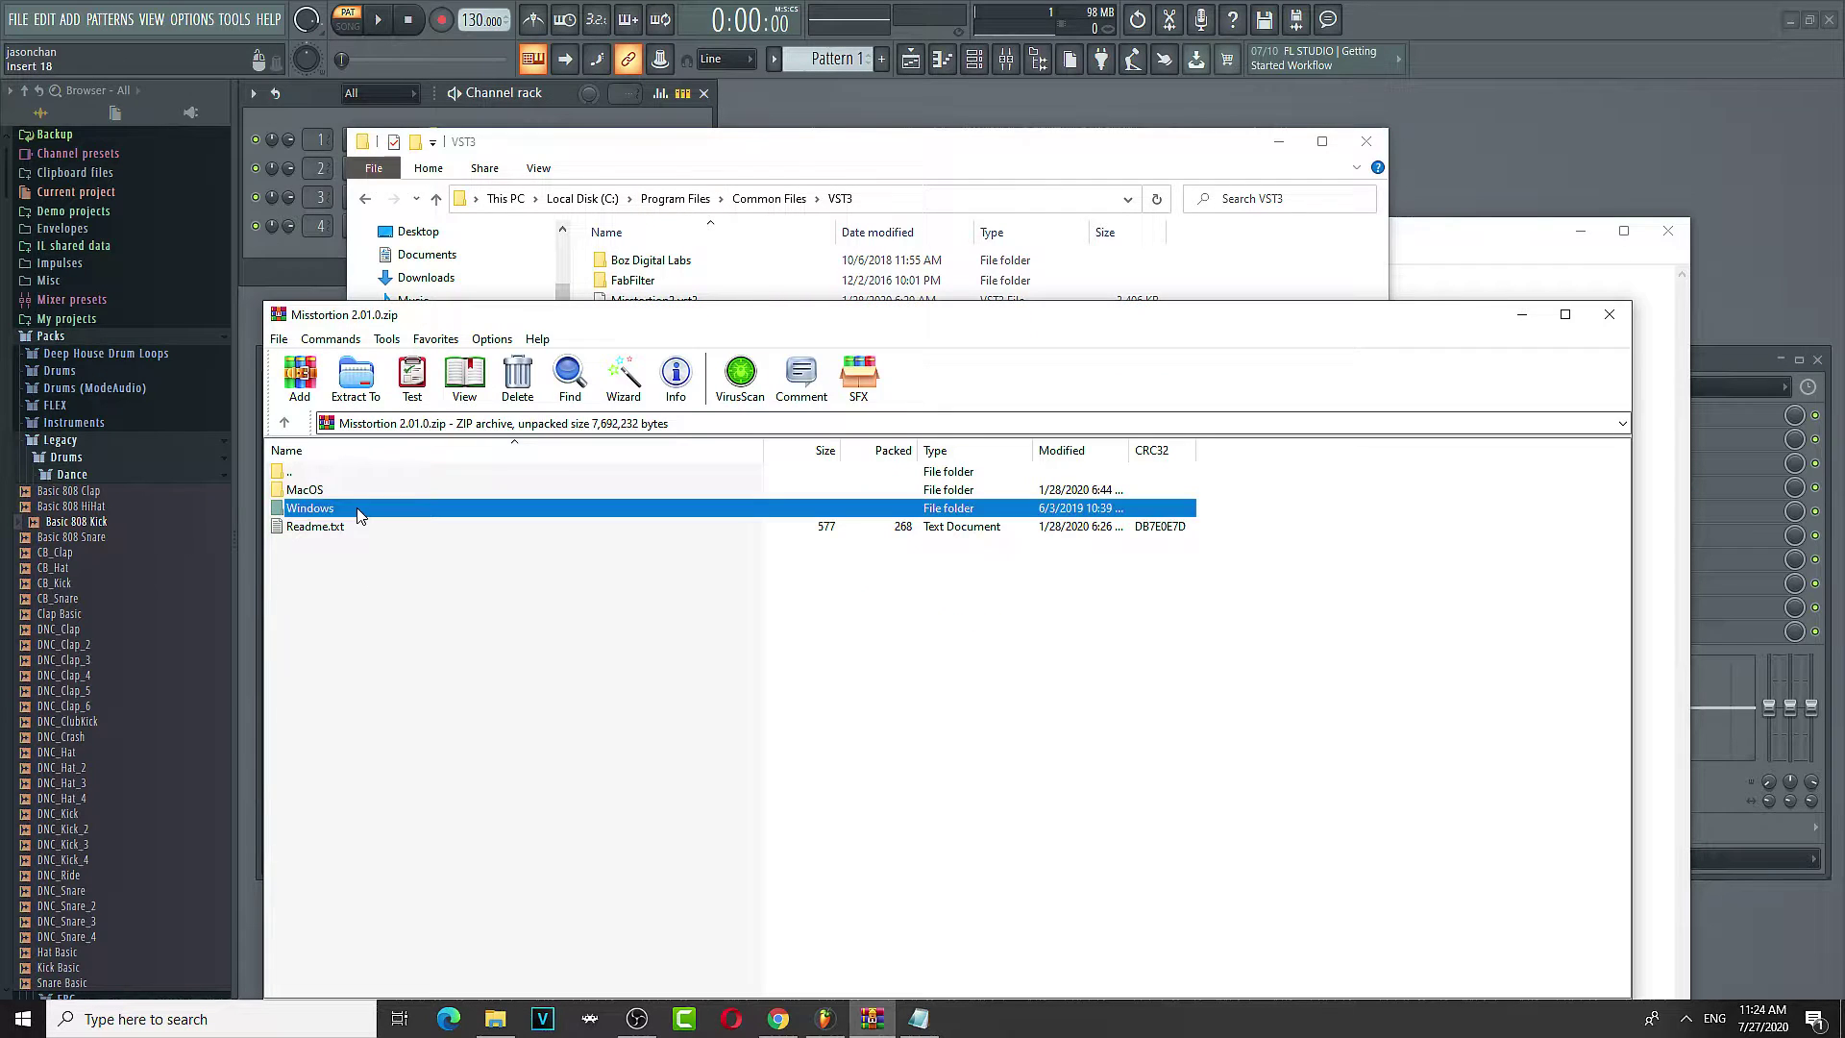
double_click(546, 507)
drag(885, 335, 1758, 363)
drag(1209, 520, 845, 344)
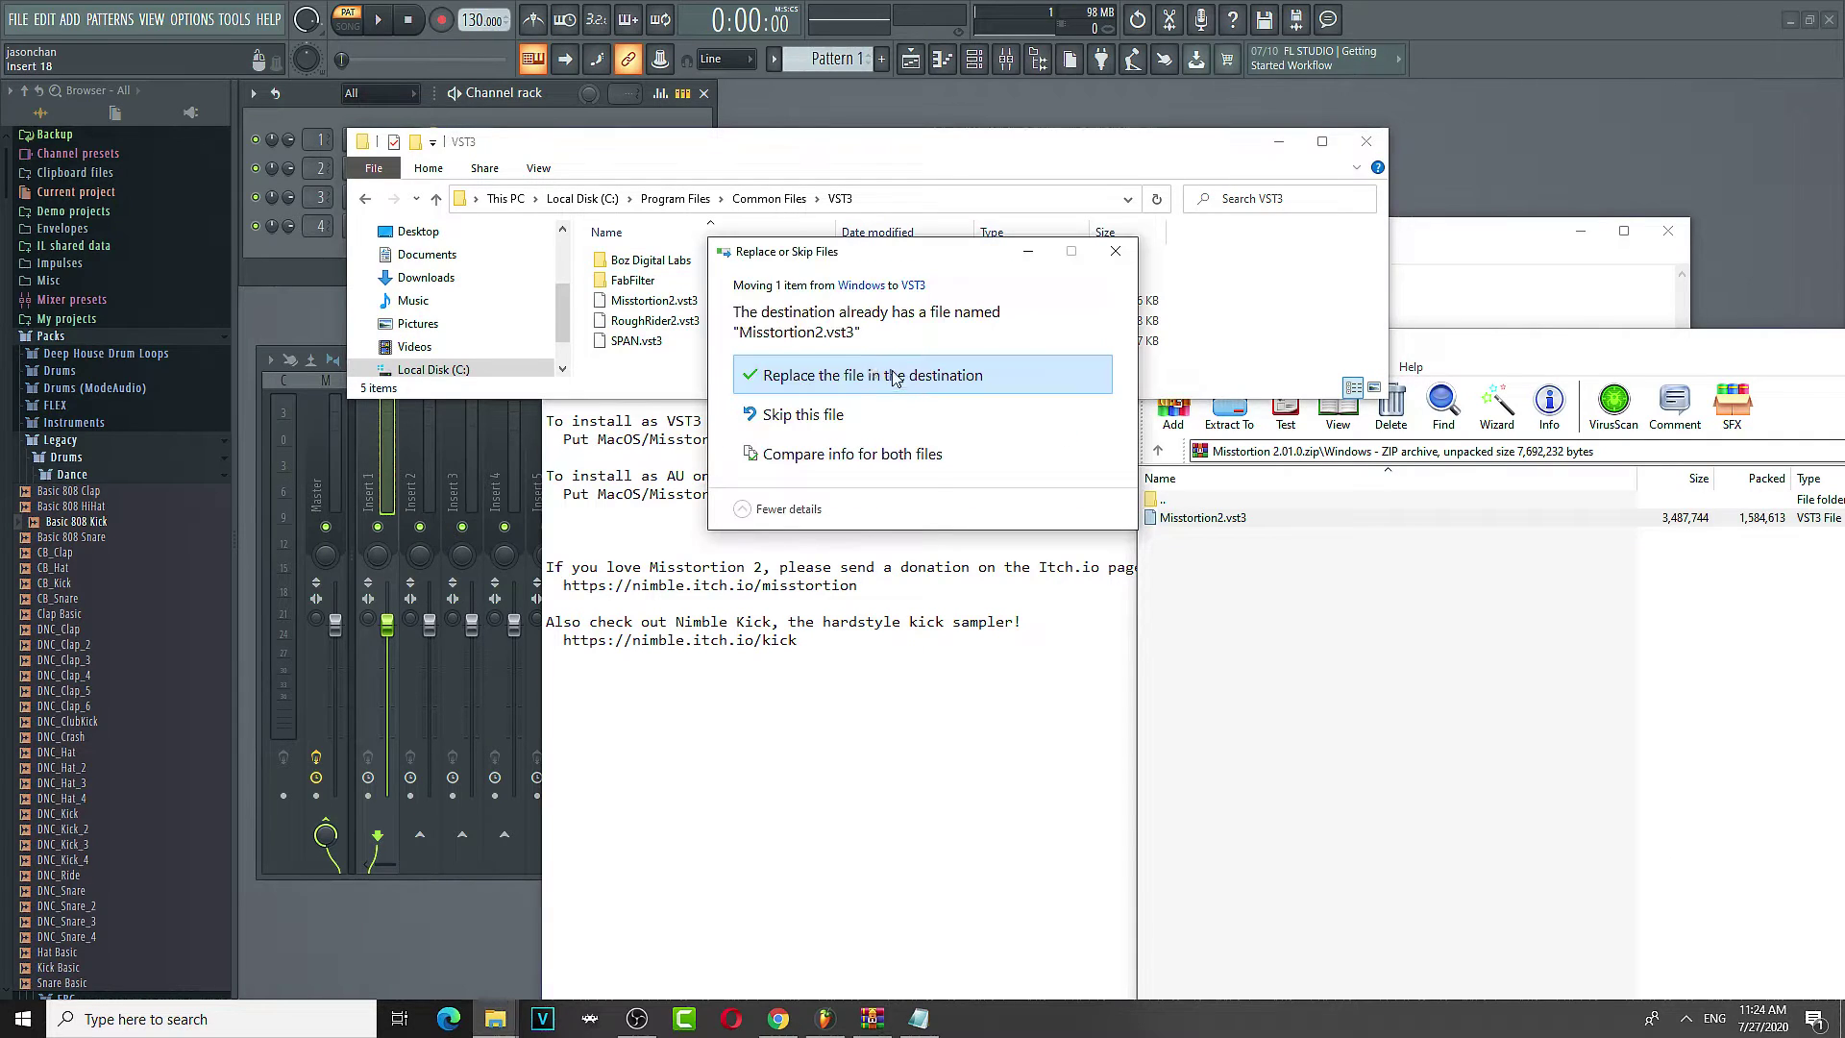
click(1009, 256)
click(875, 381)
- Close the WinRAR archive and the Notepad readme
drag(1441, 342, 516, 510)
click(1557, 510)
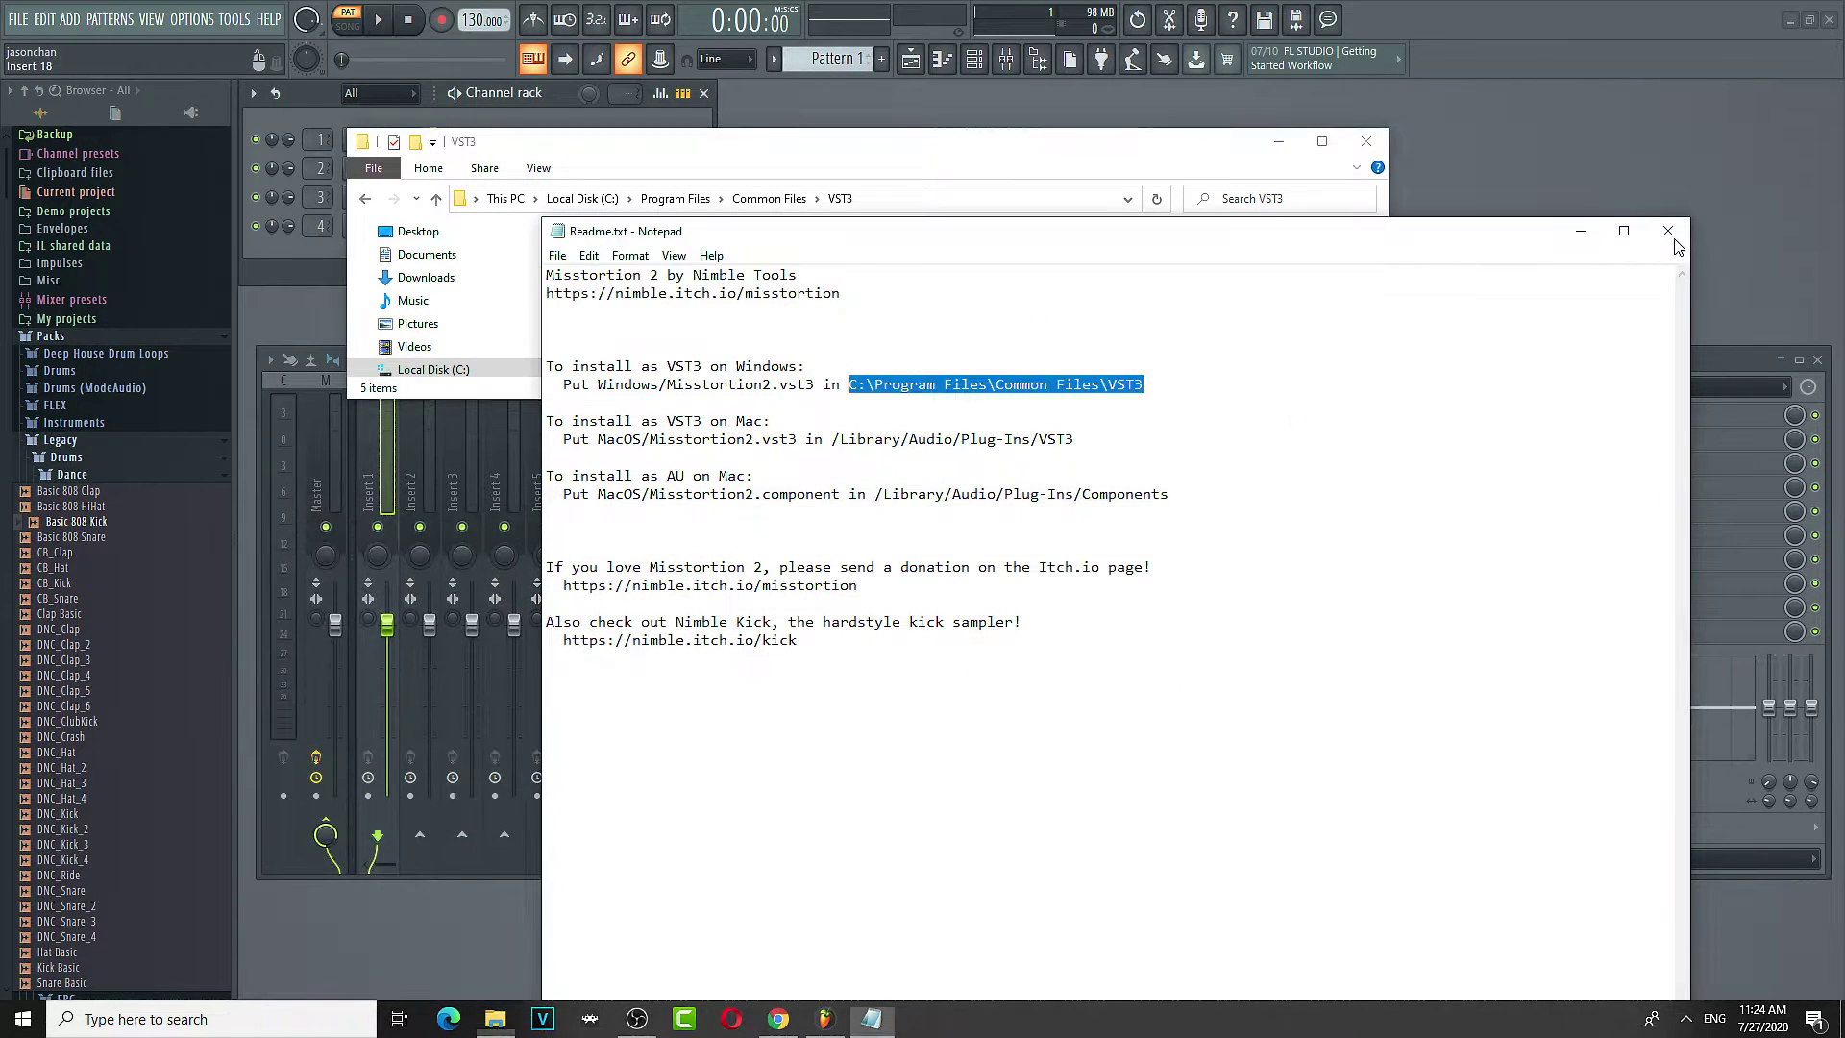
click(1667, 231)
- Close Explorer and open the plugin manager from Insert 1's first slot
click(1368, 142)
click(1624, 413)
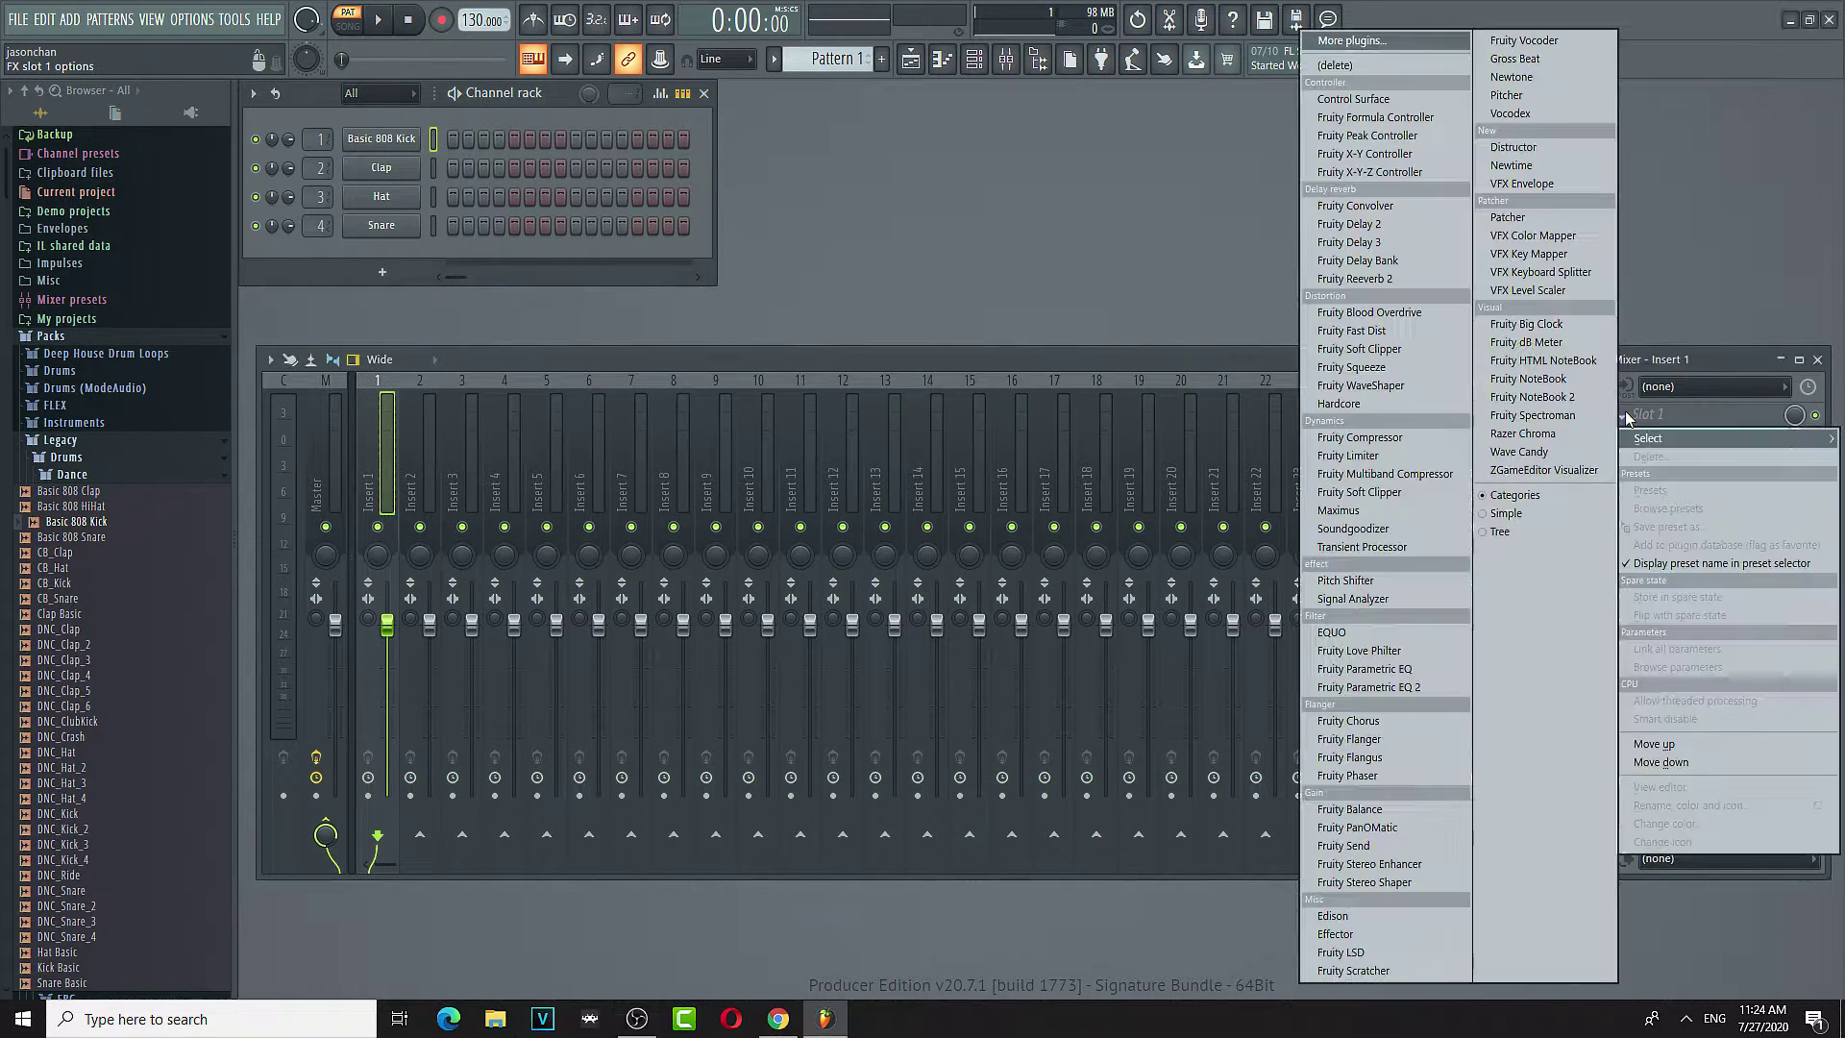
click(1364, 46)
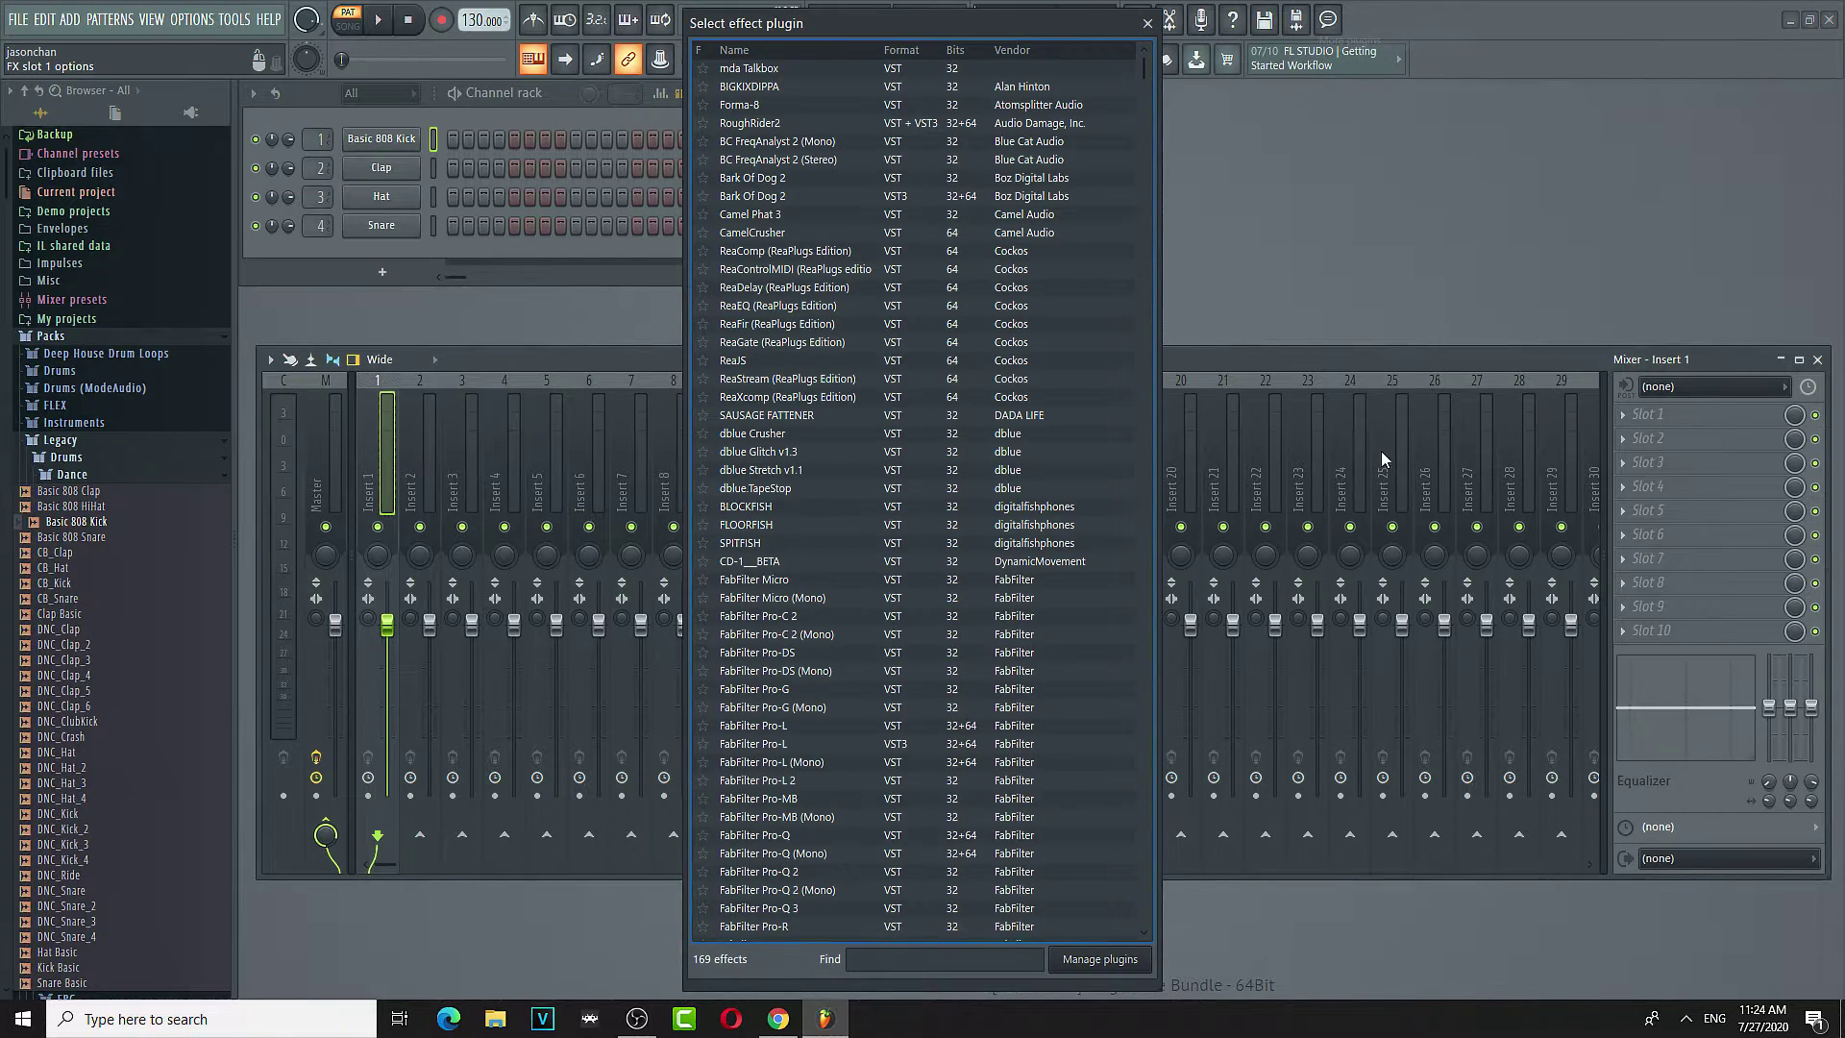
click(1099, 959)
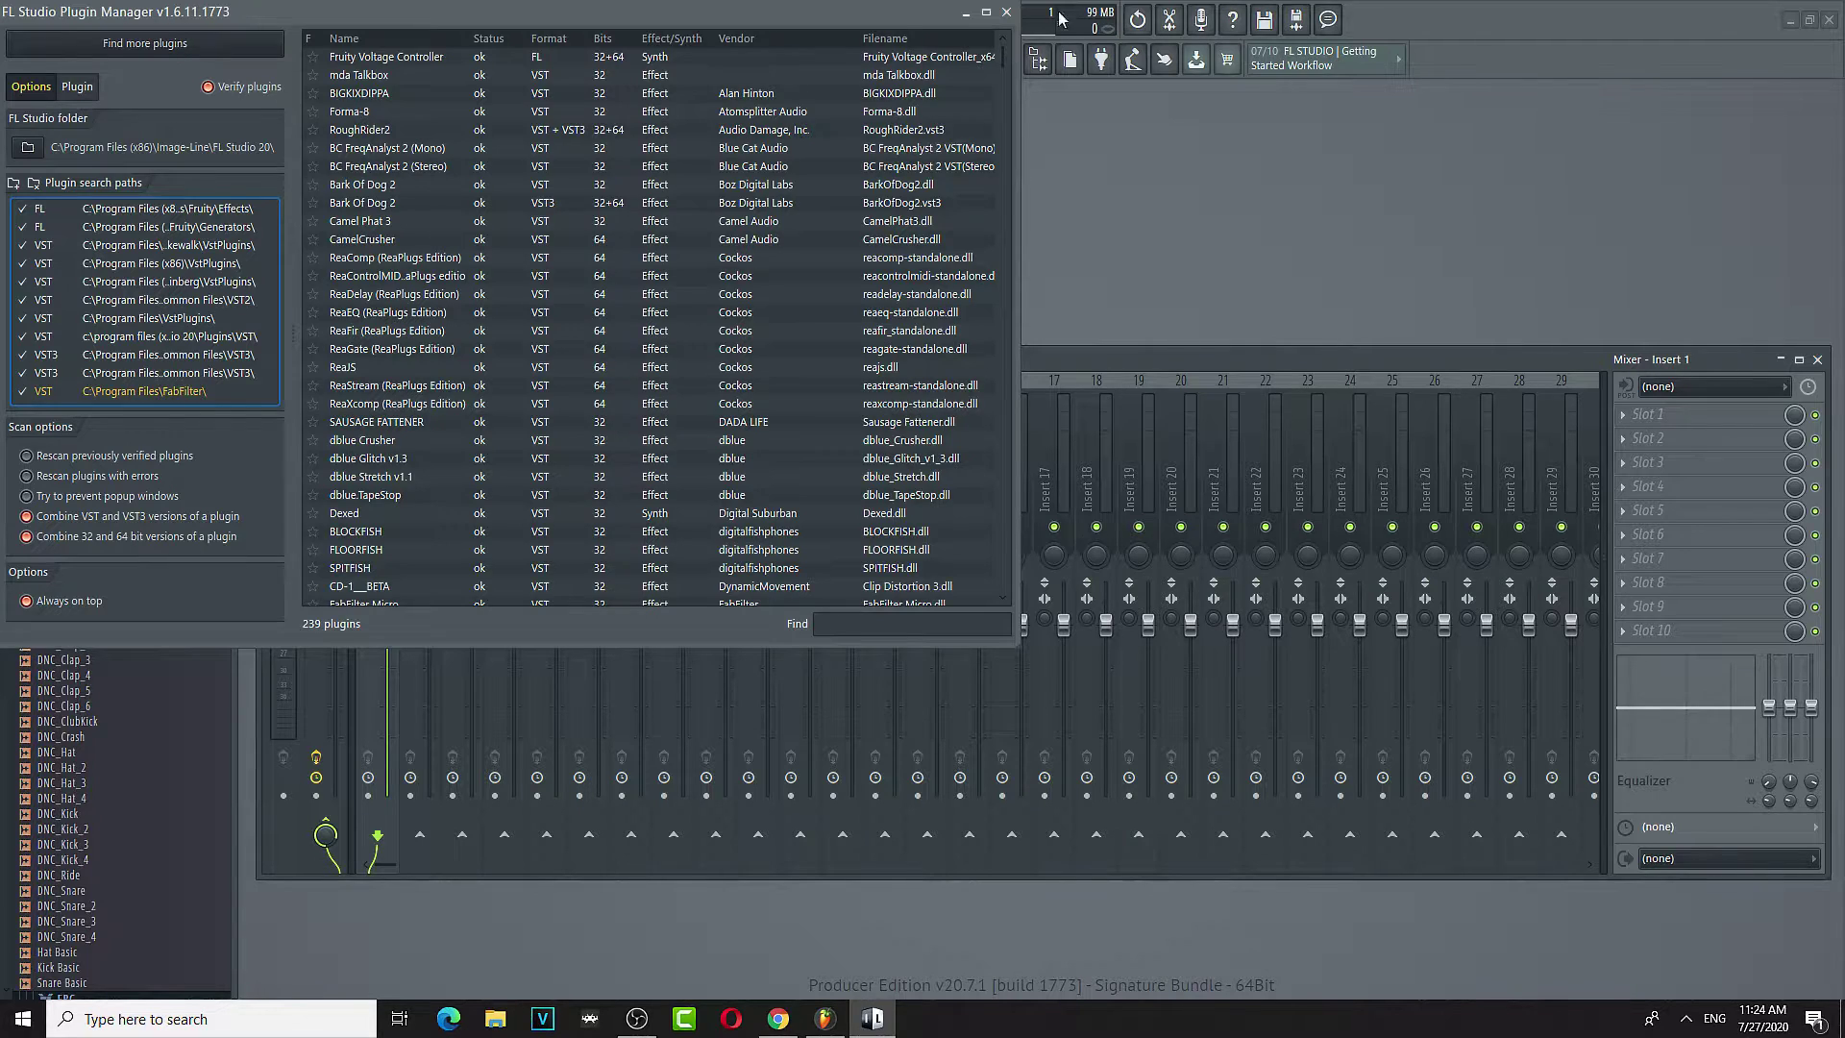
- Scan for new plugins and keep Misstortion 2 registered as an effect
click(210, 45)
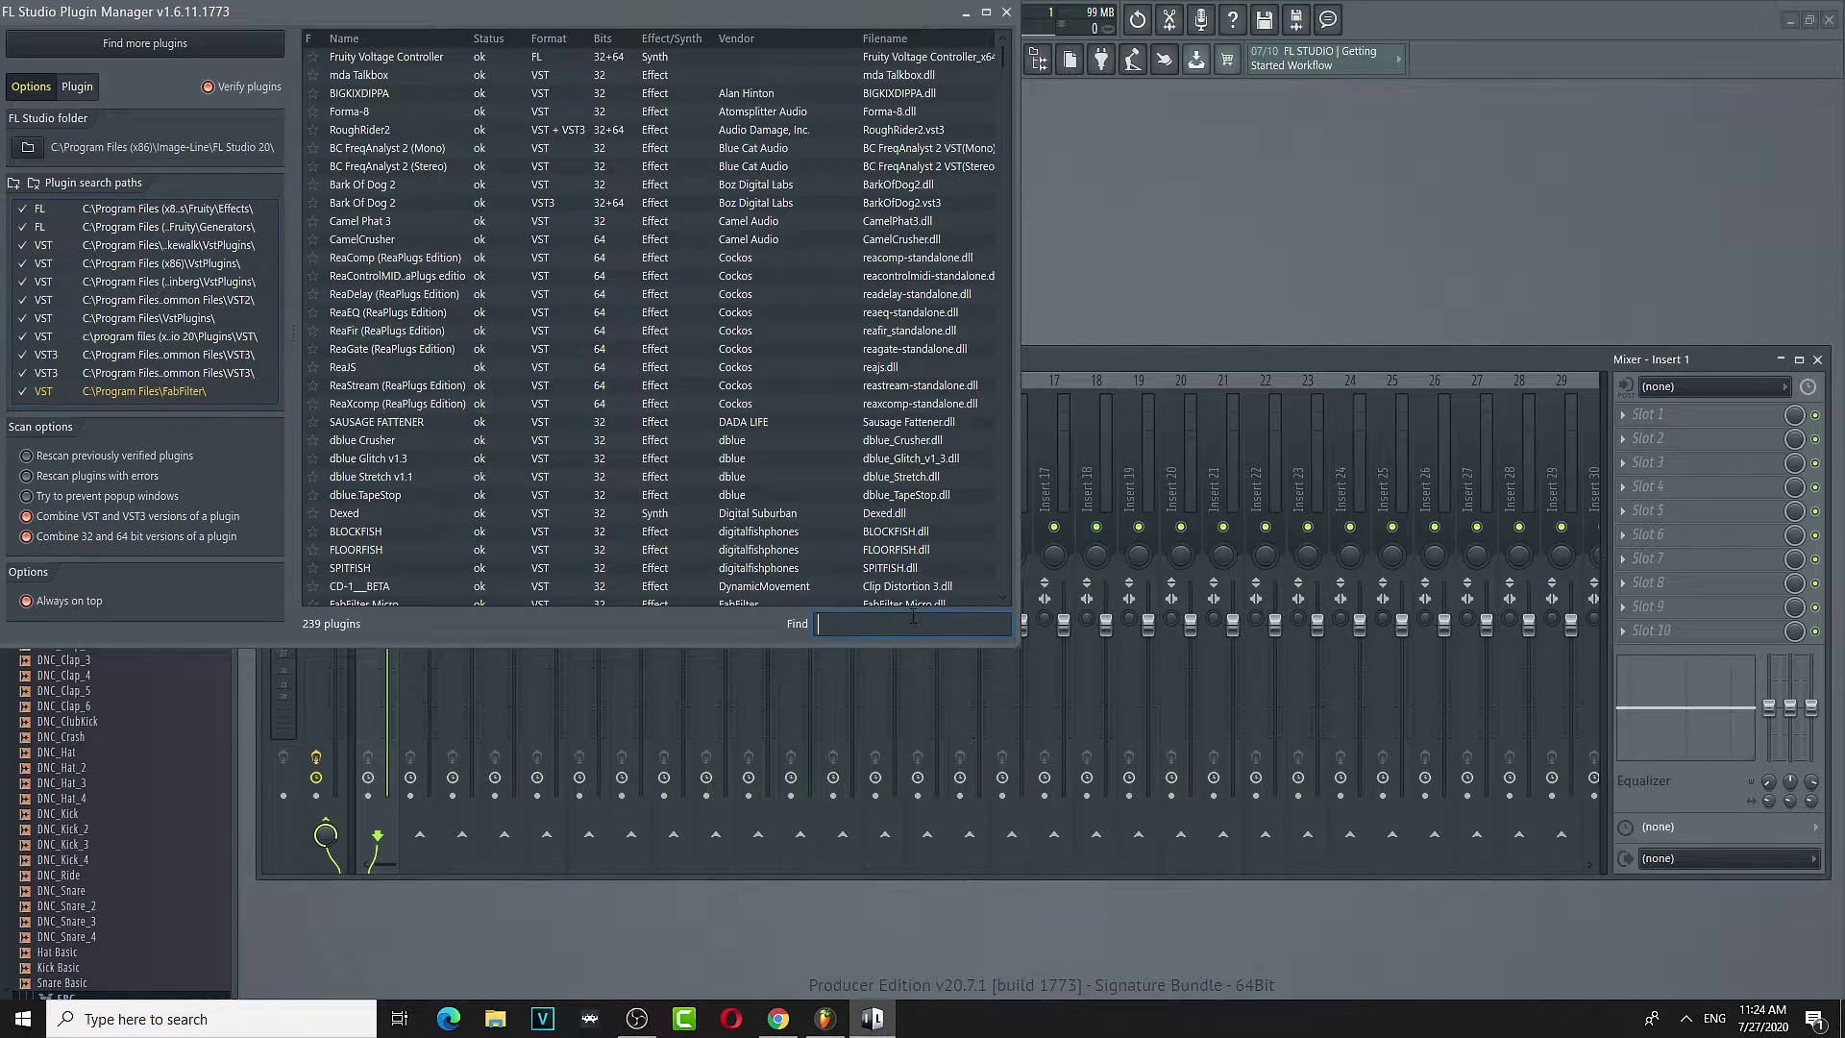
text(mis)
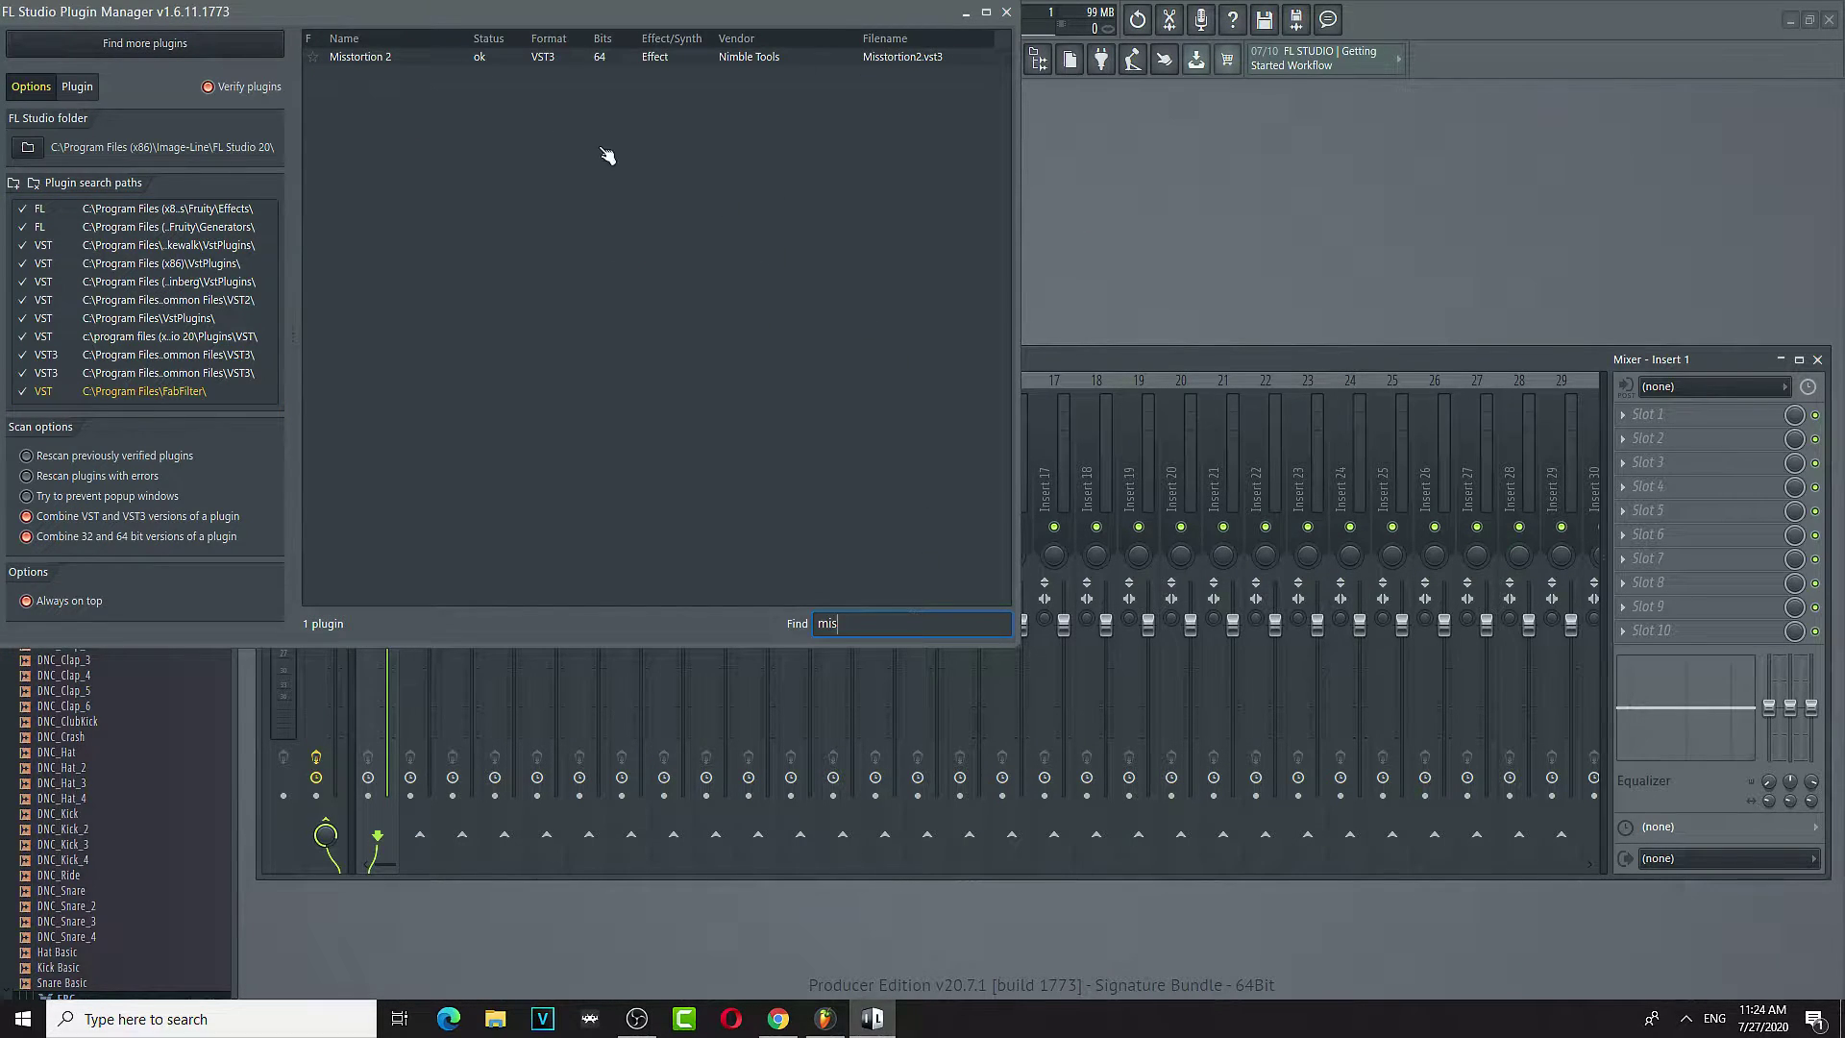
click(385, 60)
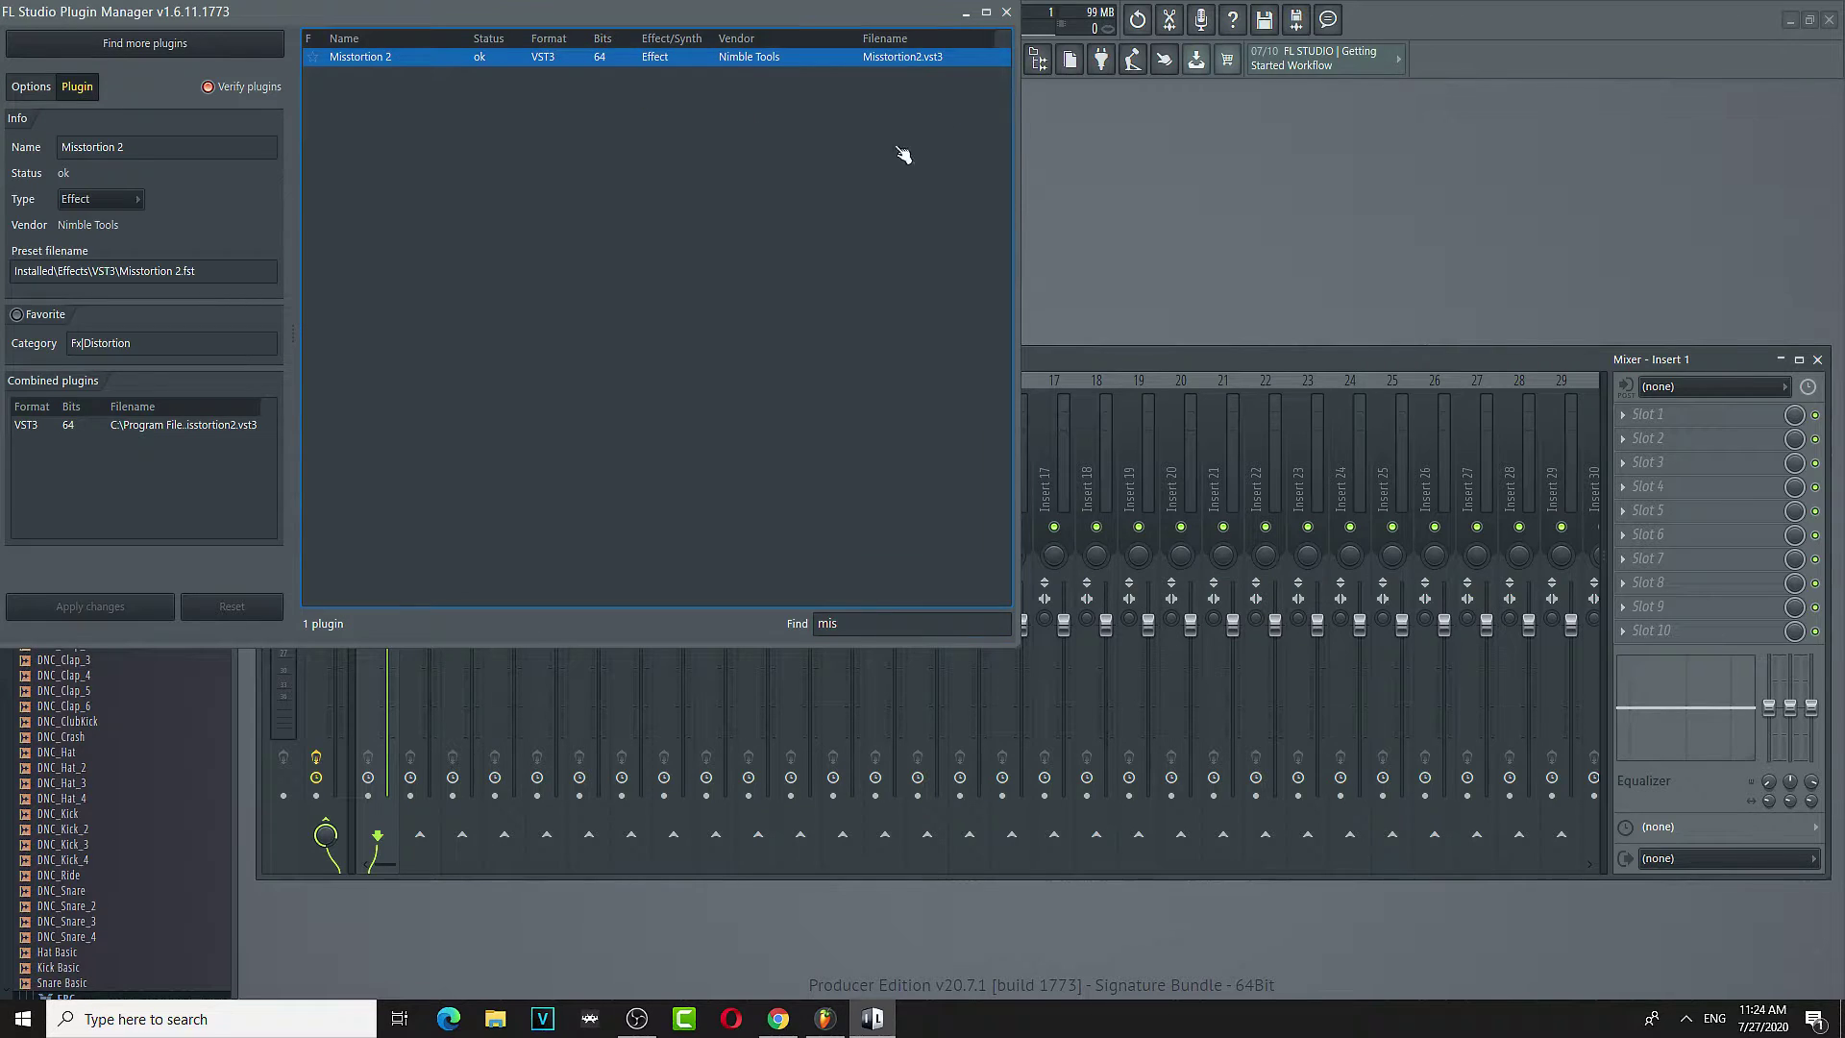
click(138, 198)
click(138, 195)
click(1006, 12)
click(1642, 417)
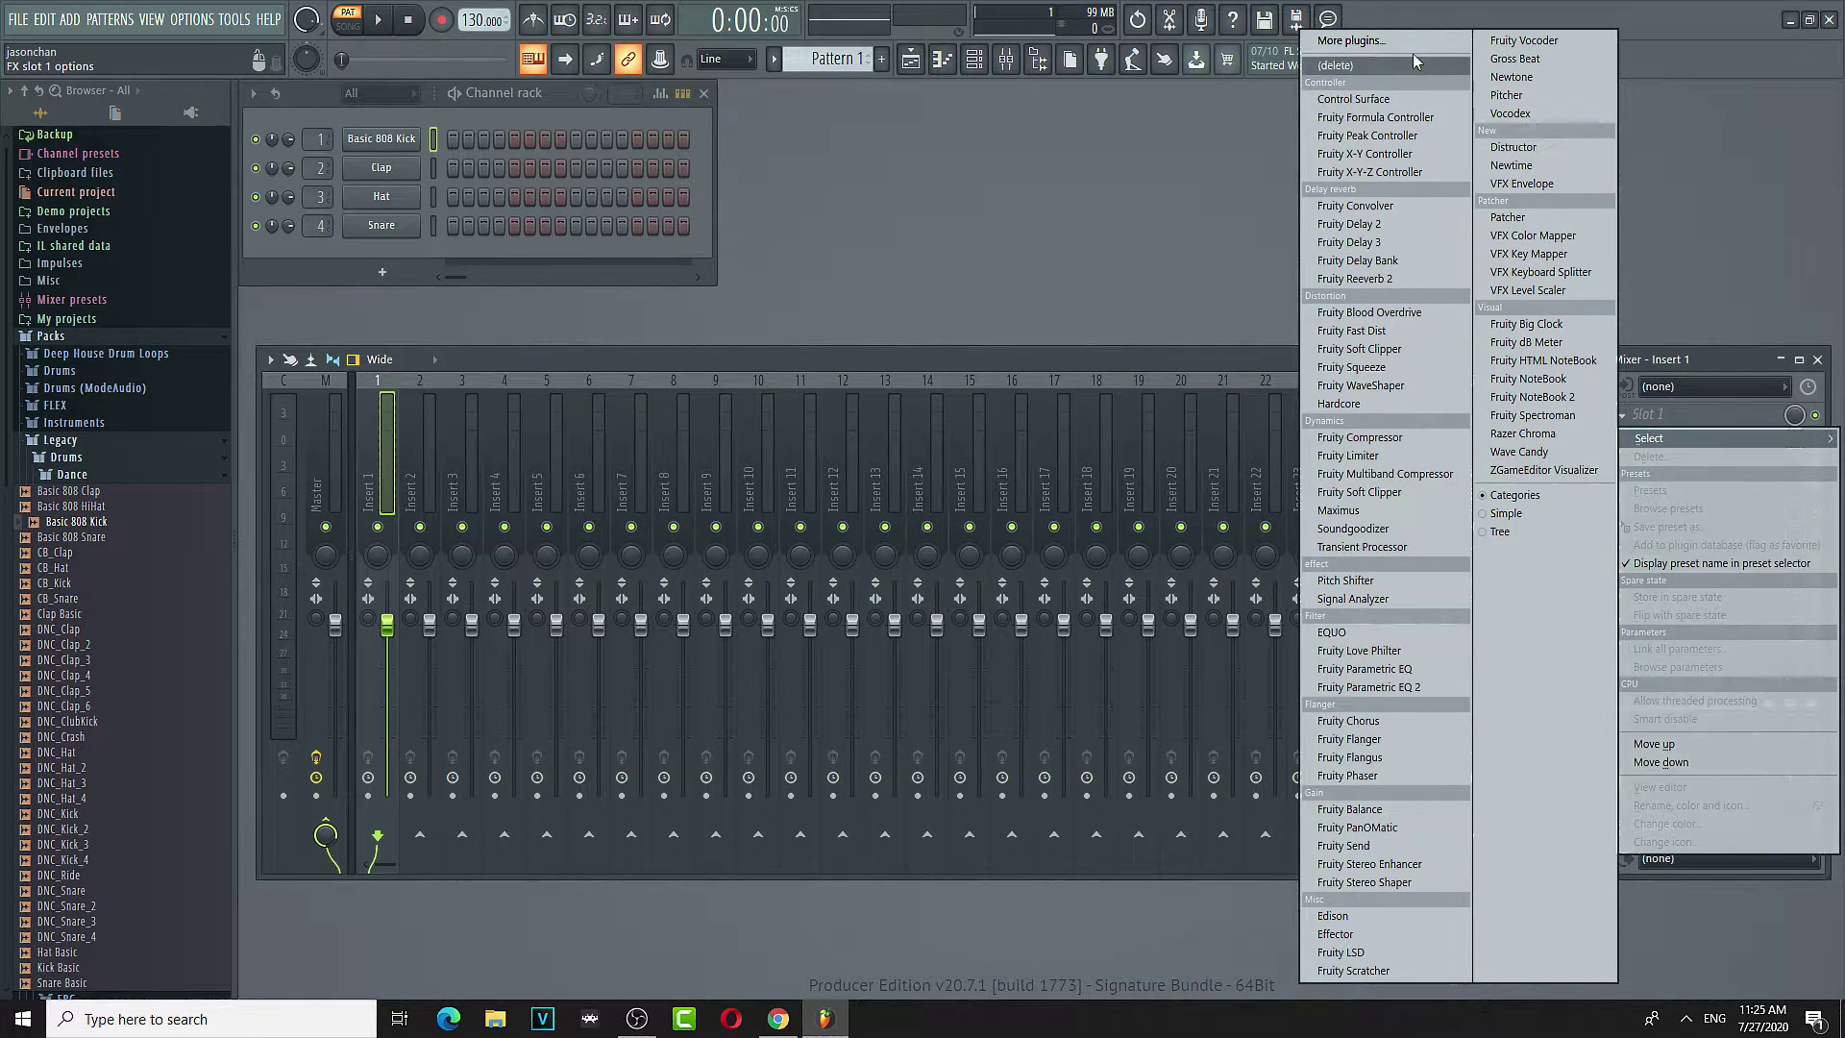
- Load Misstortion 2 into Insert 1's first slot and enable the first Basic 808 Kick step
click(1384, 41)
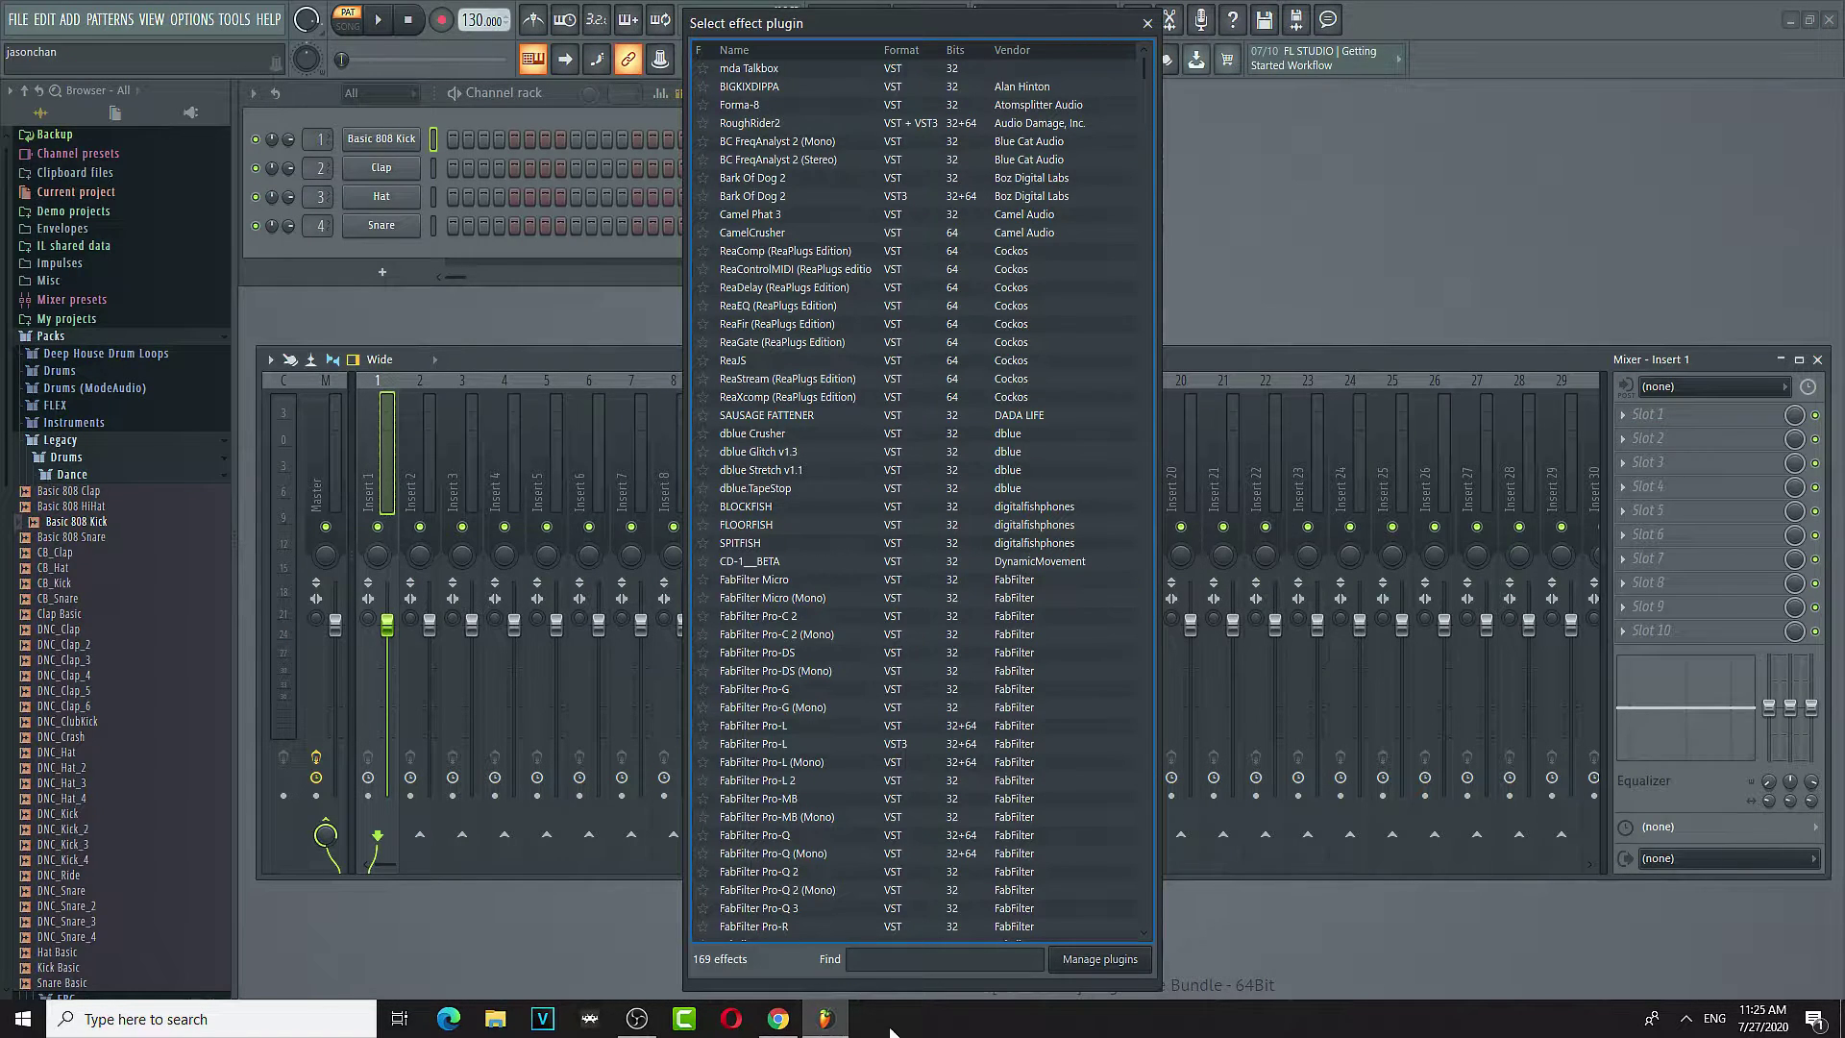
text(miss)
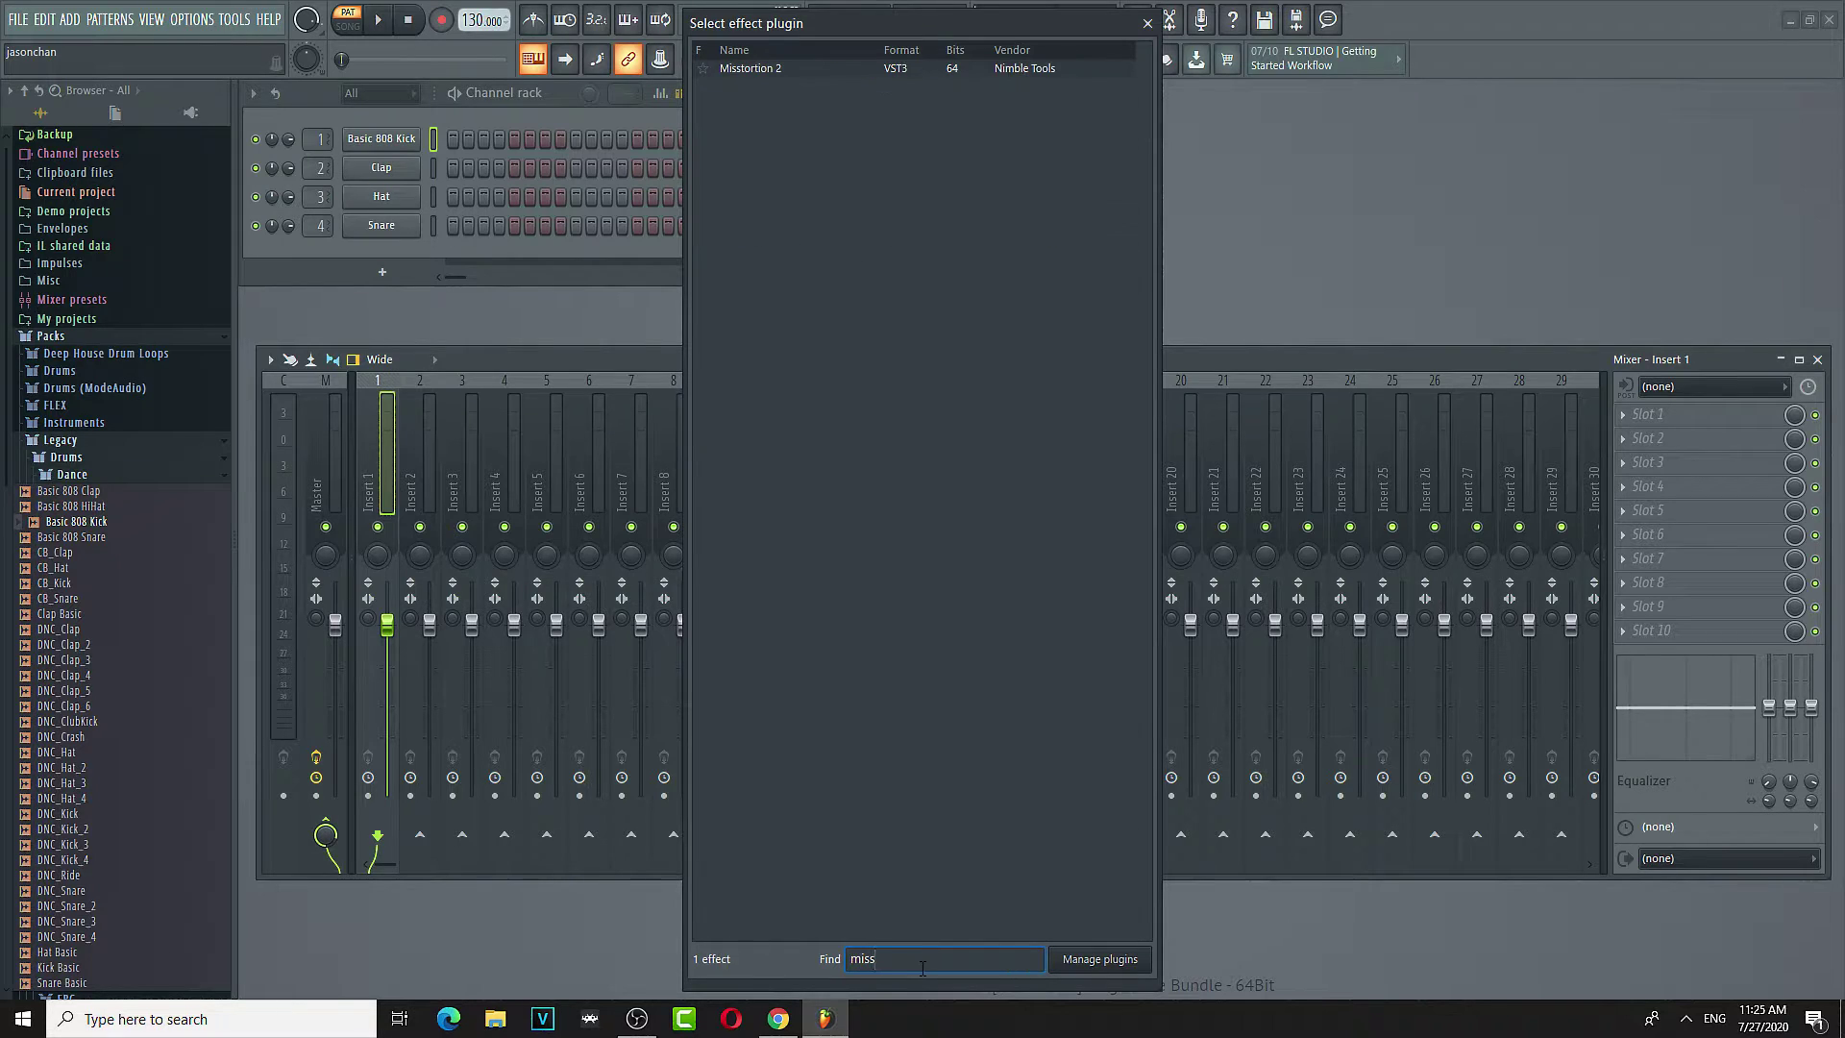
double_click(771, 71)
drag(488, 326, 1197, 328)
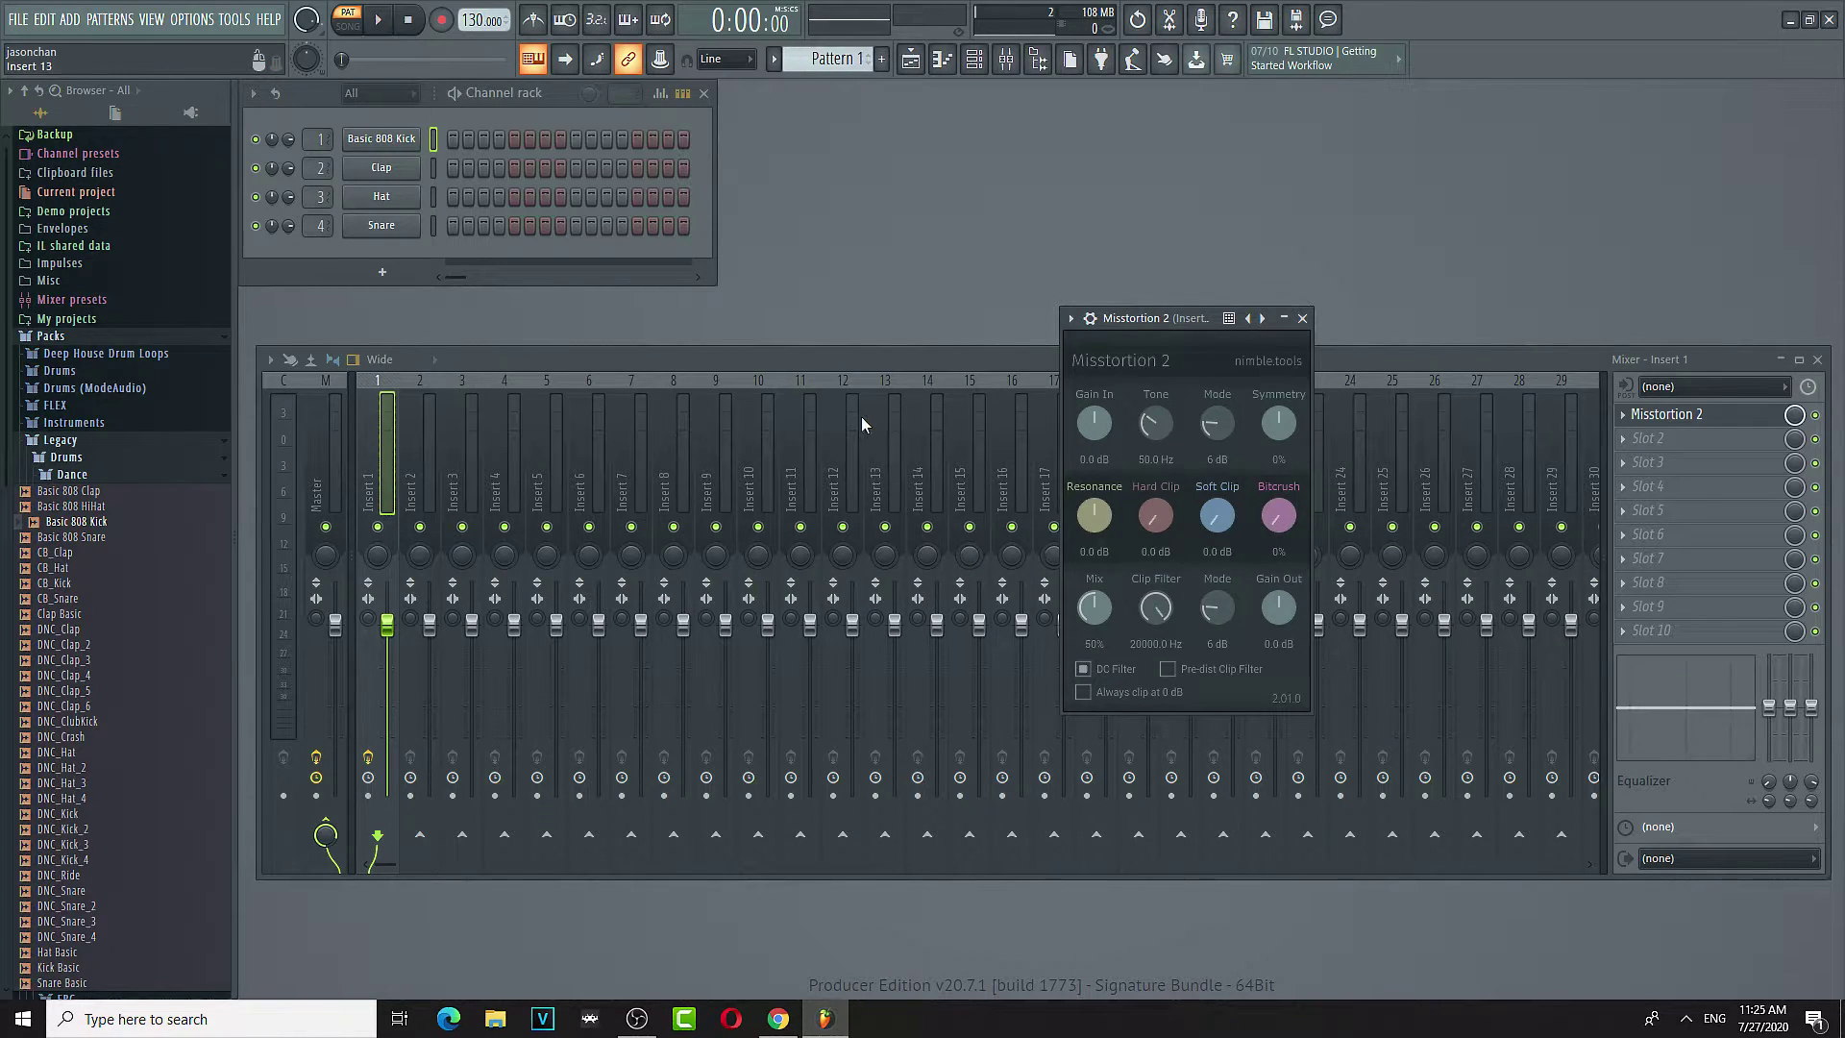
click(453, 139)
- Start pattern playback and raise Misstortion 2's Hard Clip to 35.6 dB
click(384, 20)
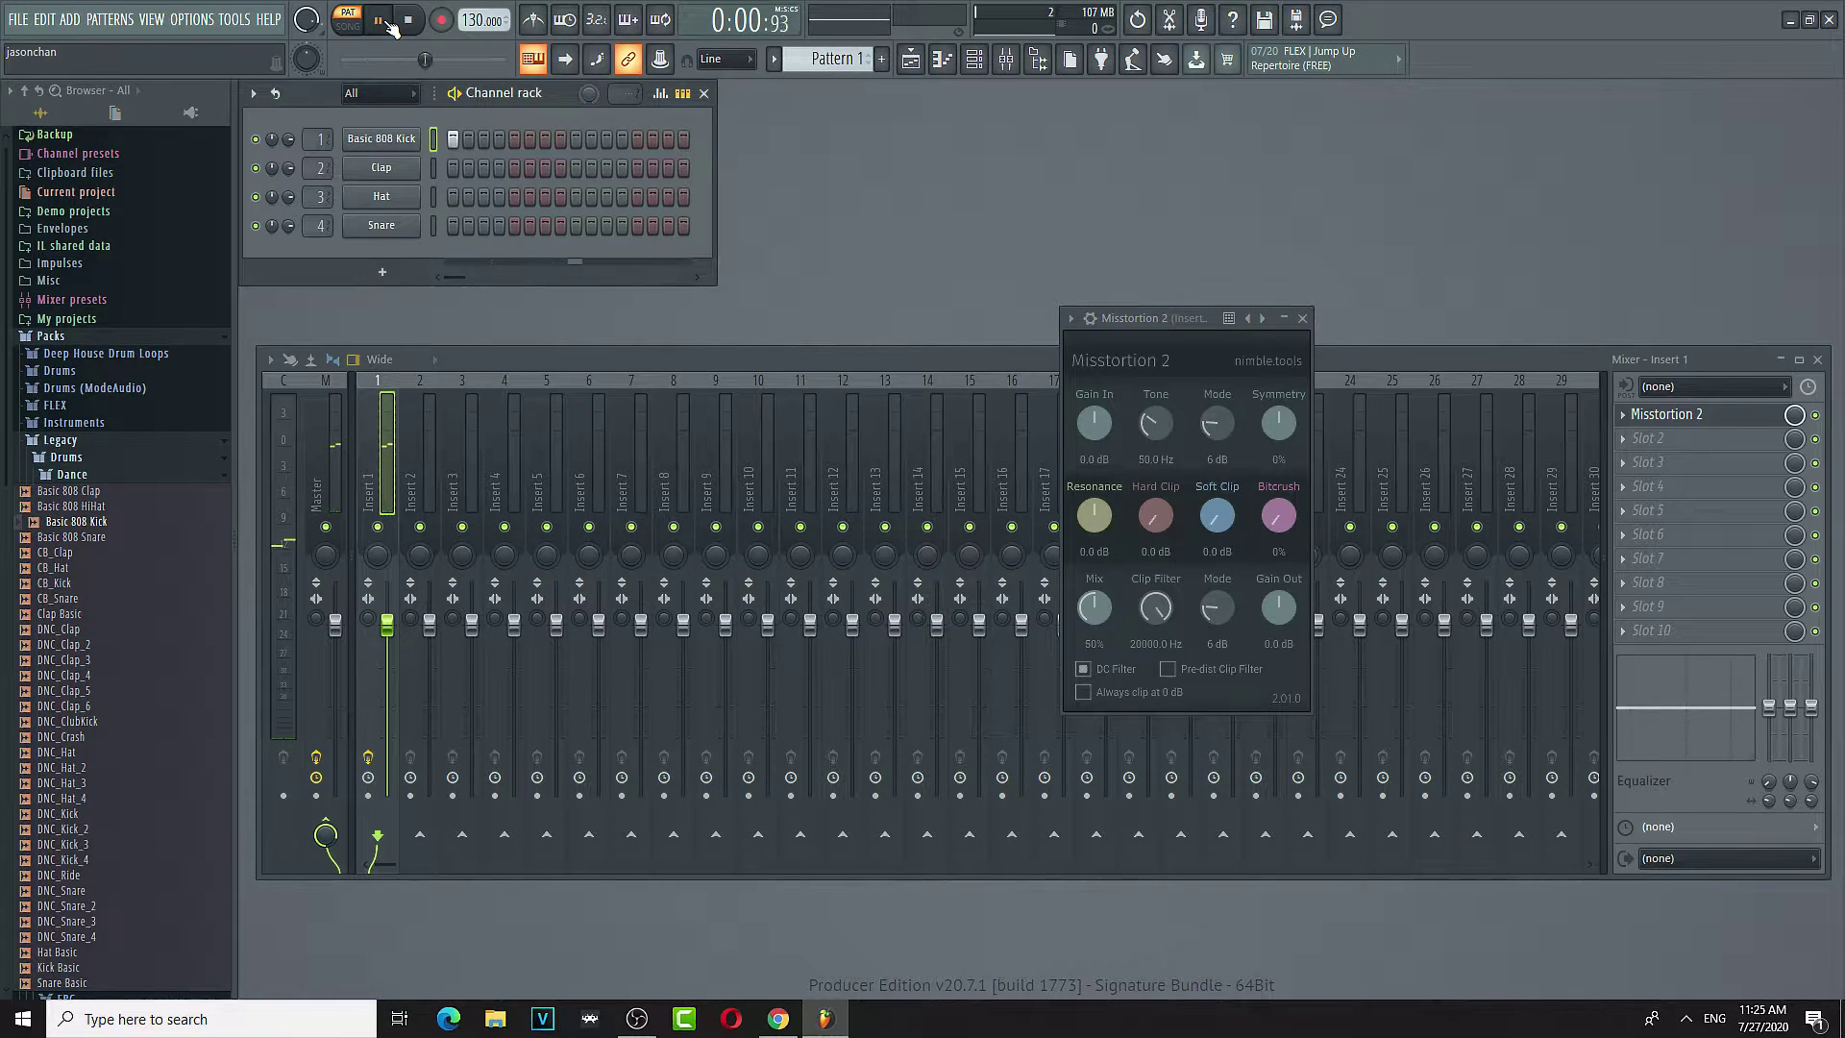
click(387, 22)
click(387, 21)
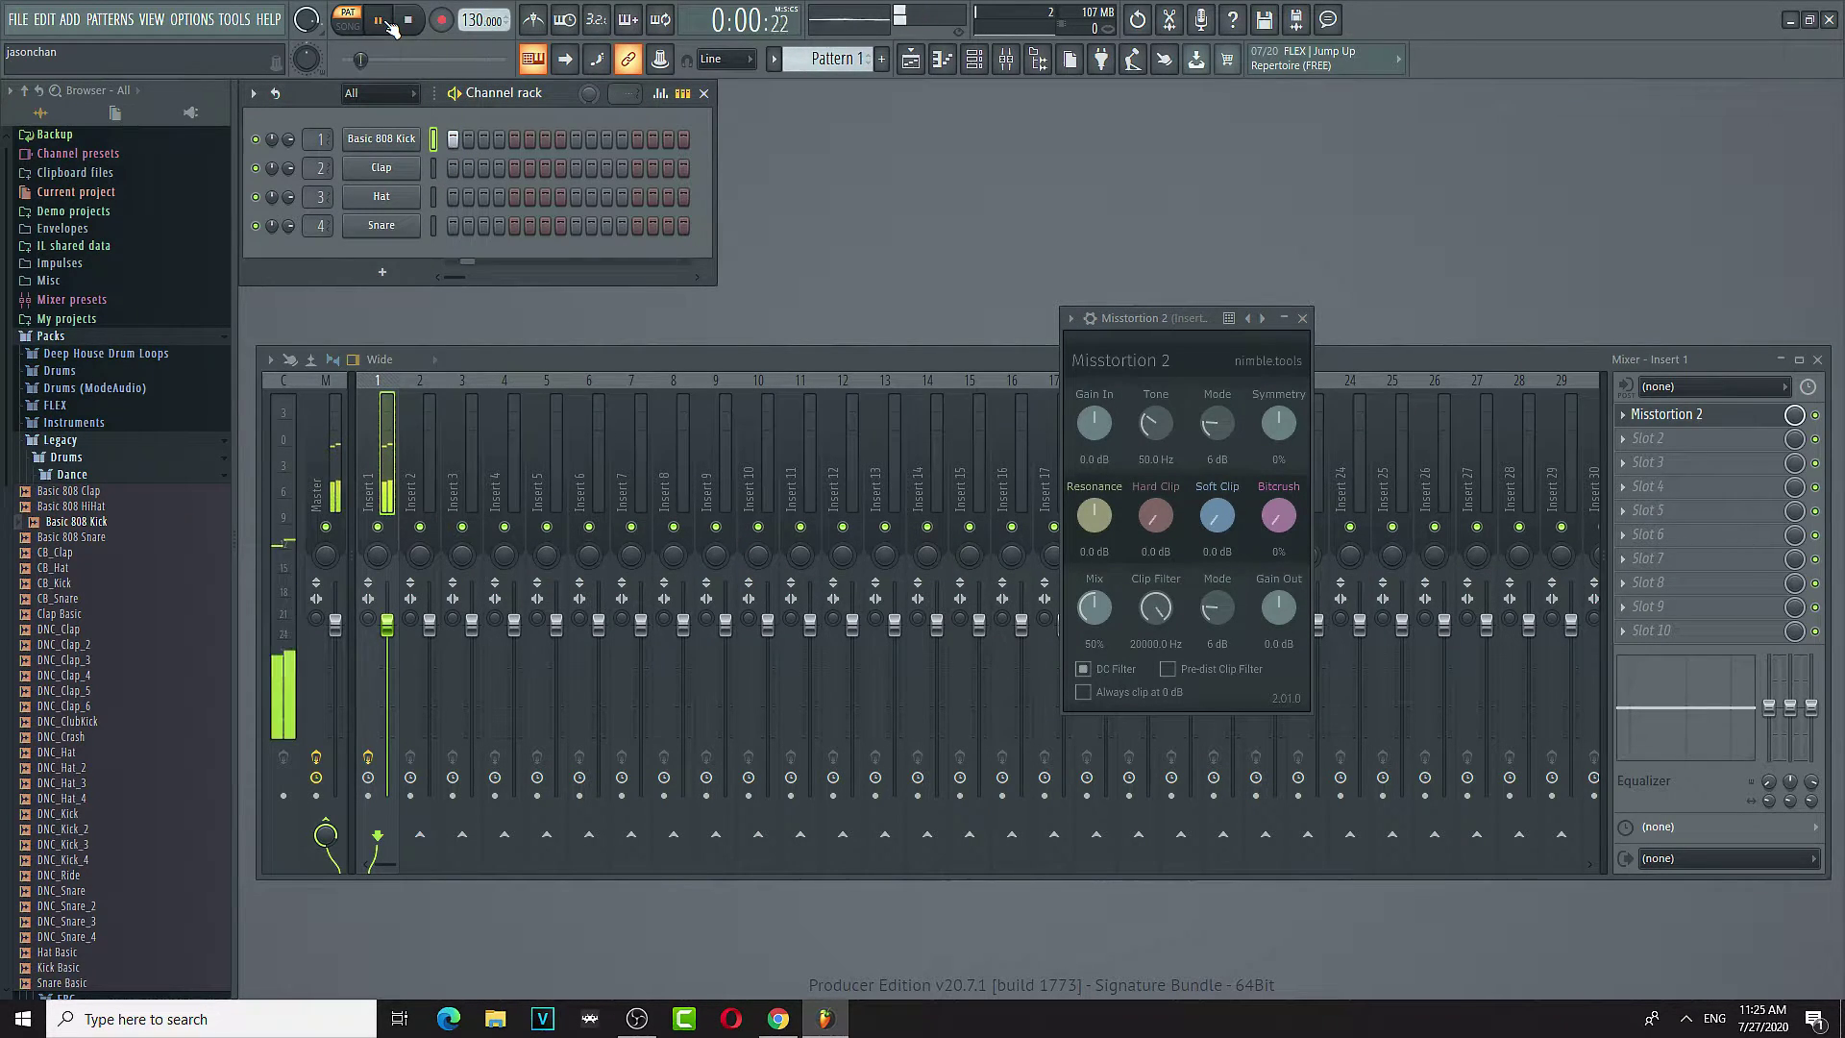
drag(1155, 516, 1178, 402)
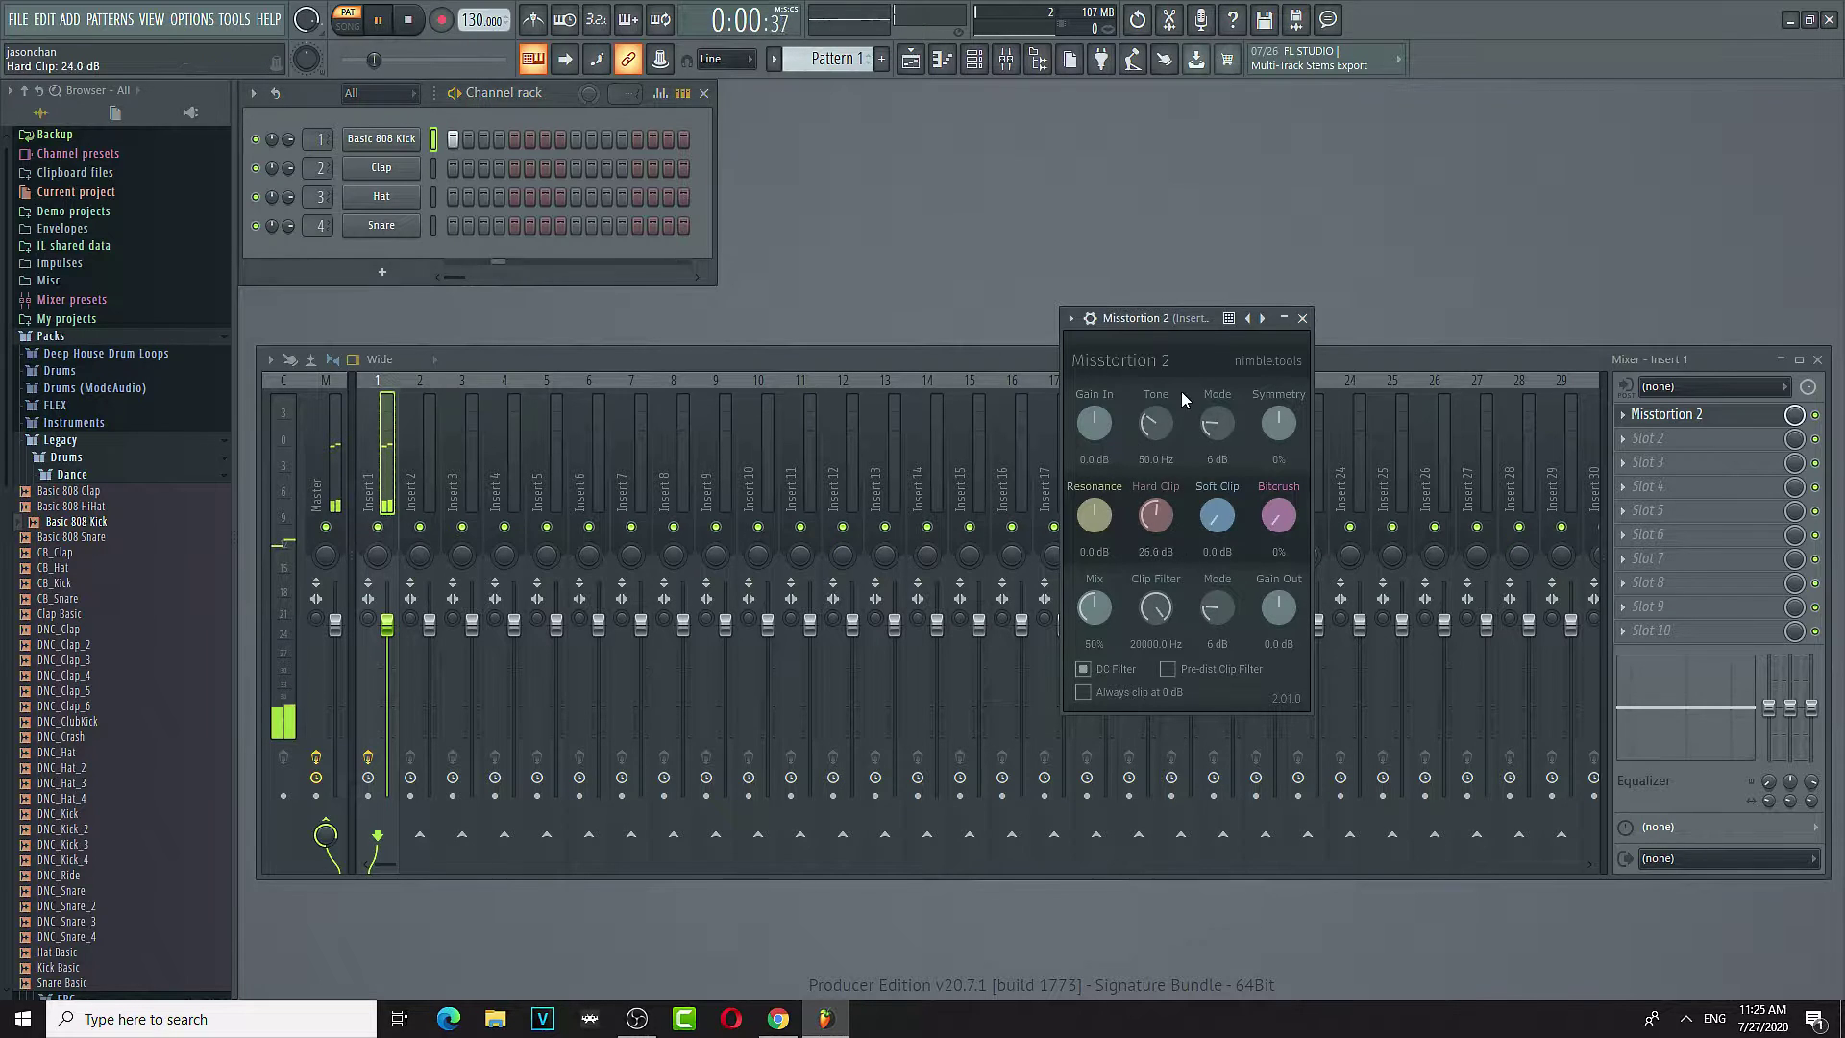
mouse_move(1151, 517)
mouse_down()
mouse_move(1187, 641)
mouse_move(1167, 515)
mouse_up()
- Keep Clip Filter at 20000 Hz, push Hard Clip to ~46 dB, adjust Soft Clip, Resonance, Bitcrush
drag(1156, 609, 1199, 774)
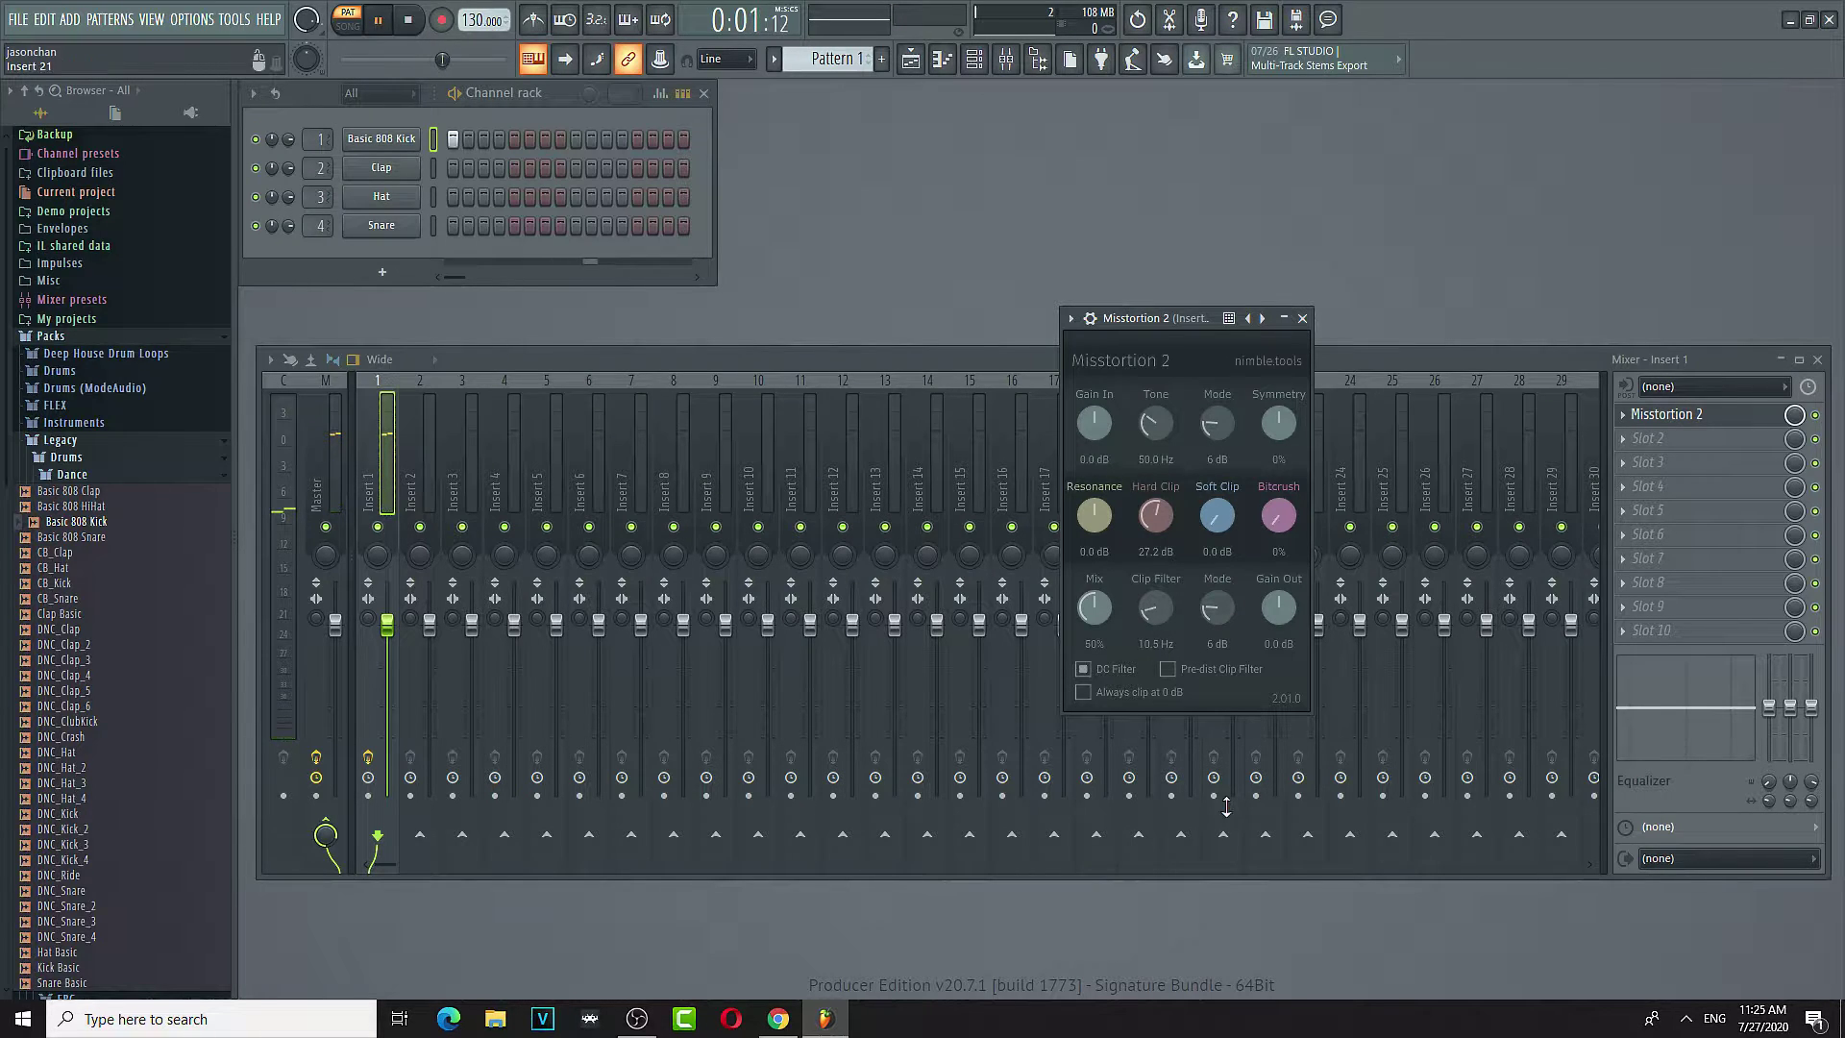
drag(1163, 615, 1190, 447)
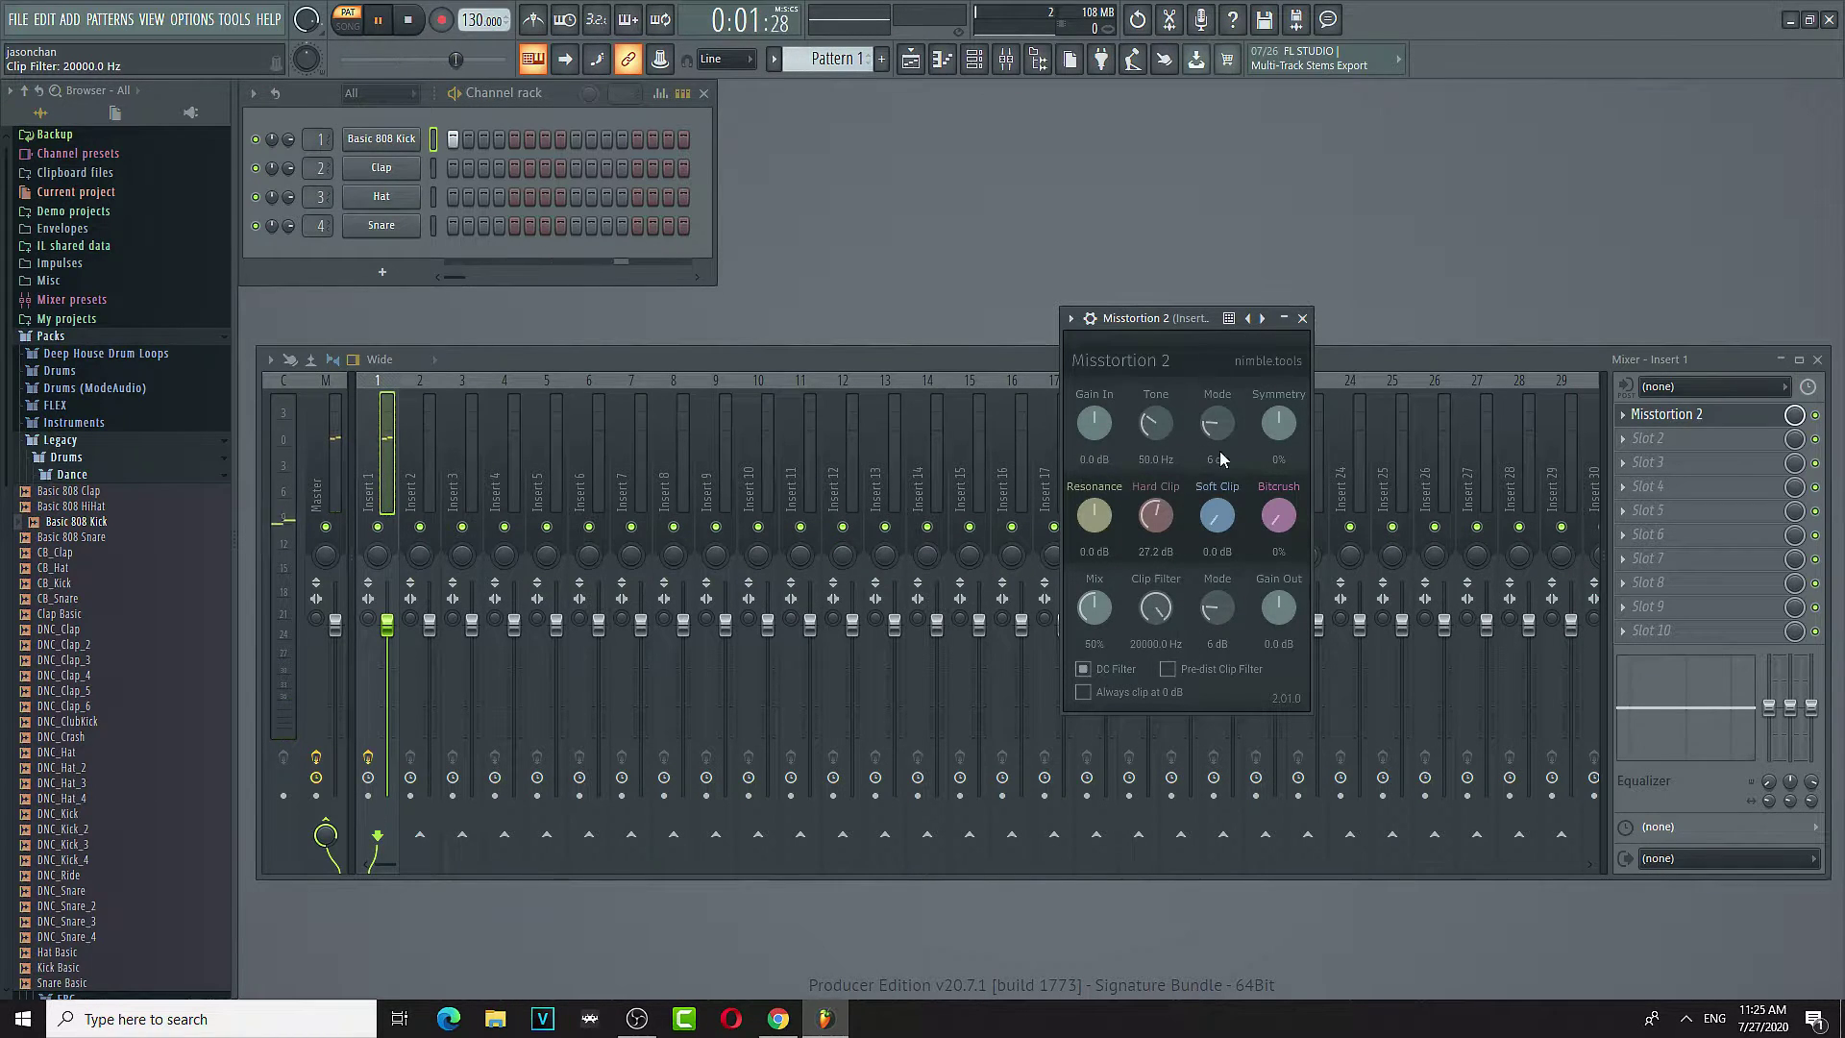
drag(1161, 521, 1236, 415)
drag(1181, 507, 1261, 749)
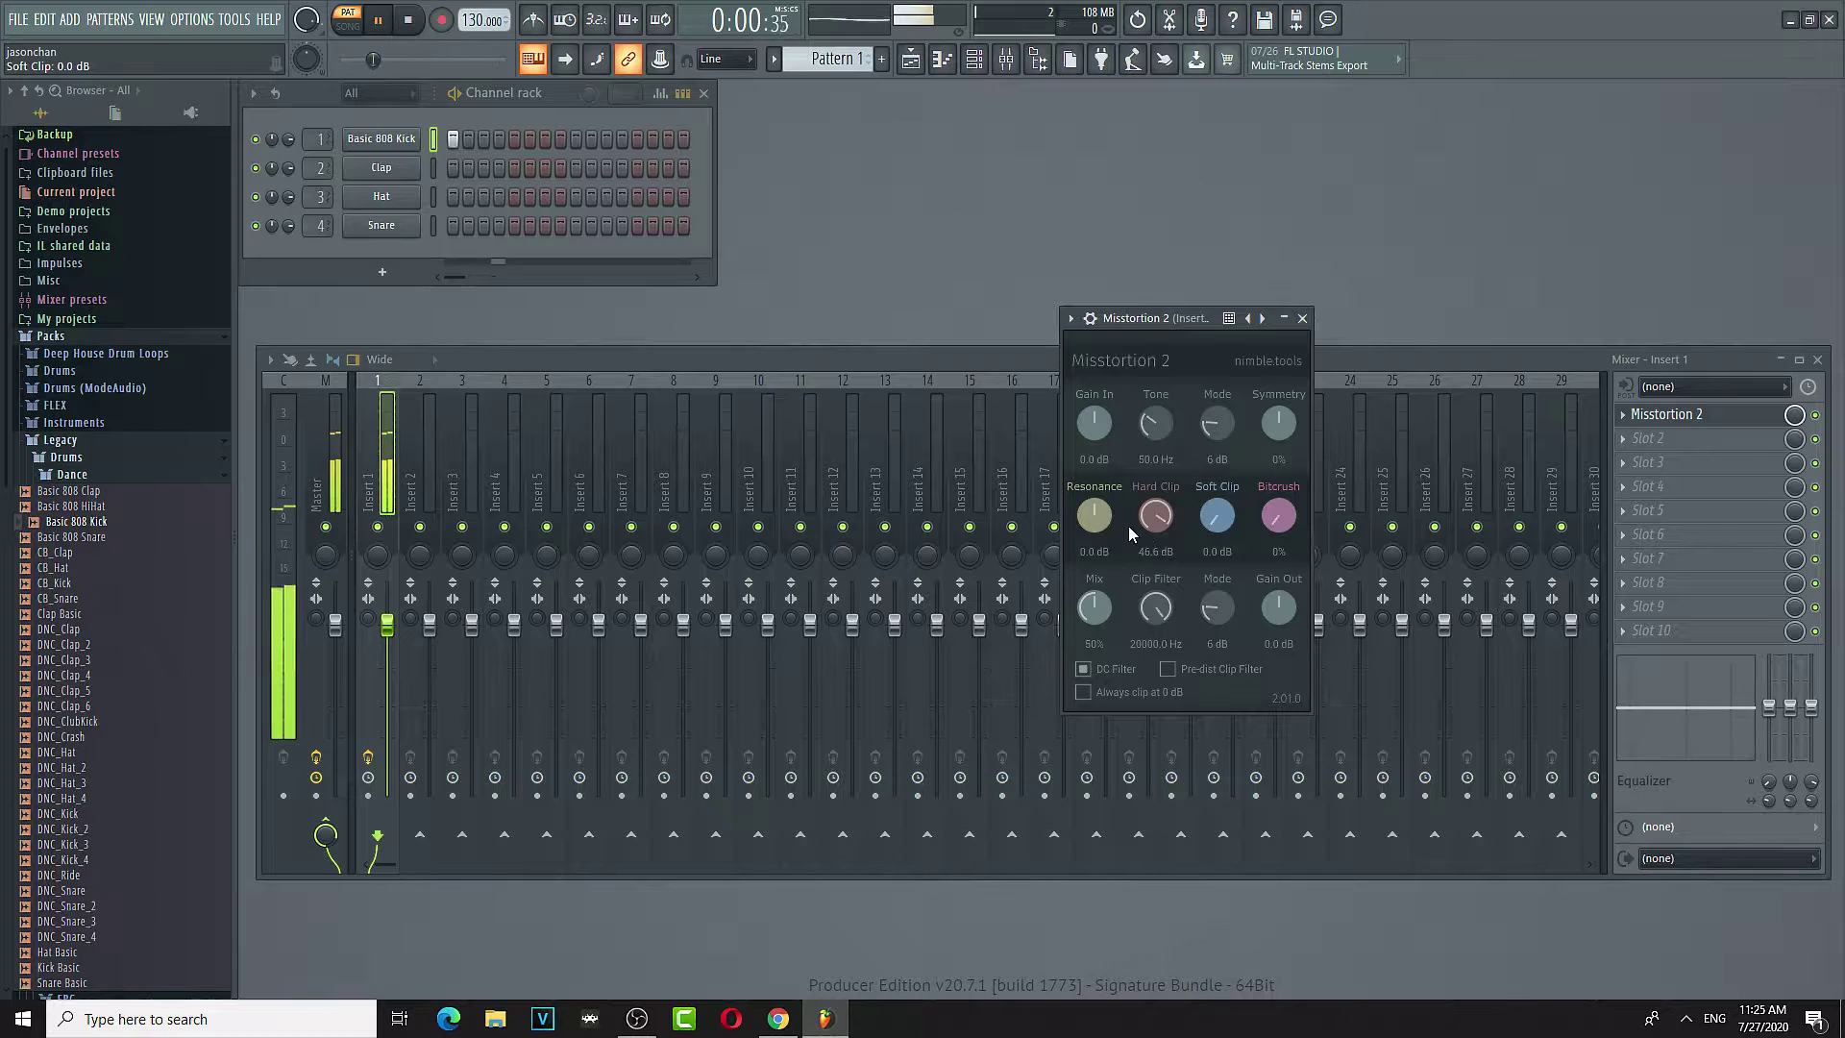
drag(1099, 511, 1097, 436)
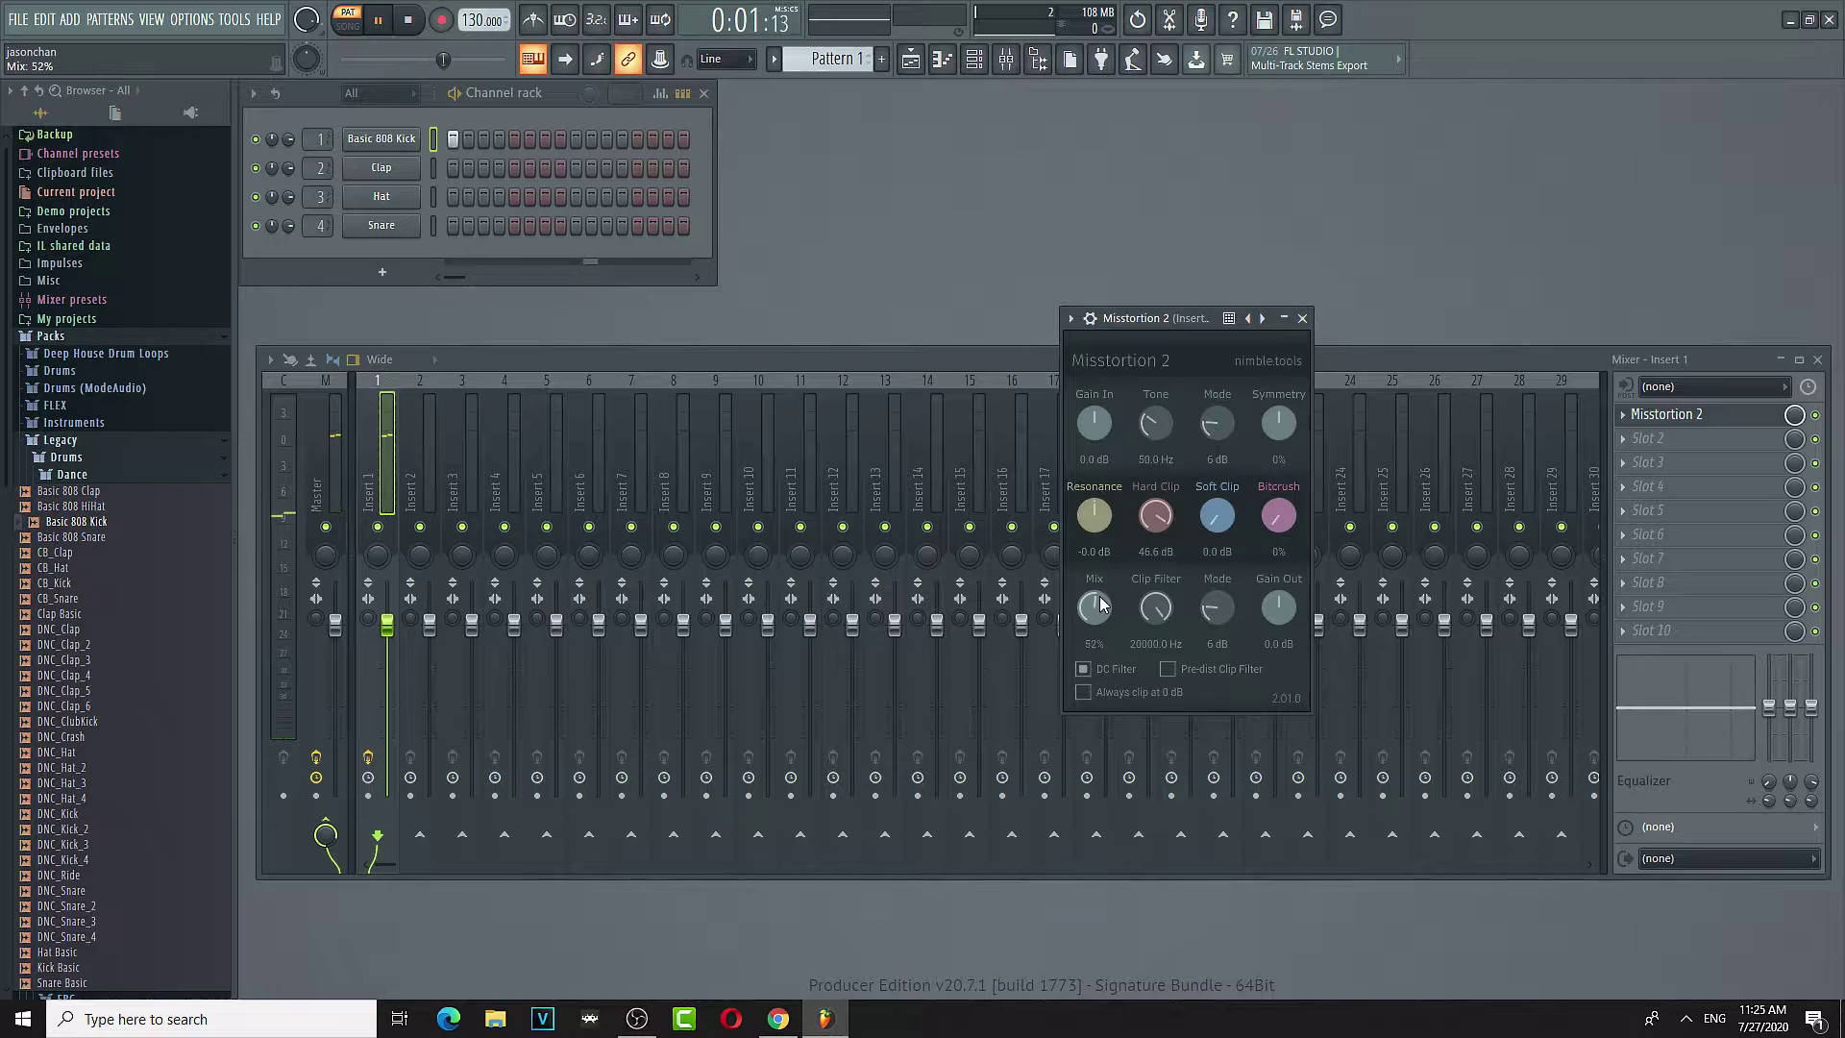
mouse_move(1295, 526)
mouse_down()
mouse_move(1297, 264)
mouse_move(1295, 561)
mouse_up()
- Set Misstortion 2's Tone to 50.0 Hz
drag(1159, 434, 1184, 620)
scroll(1156, 427, up, 3)
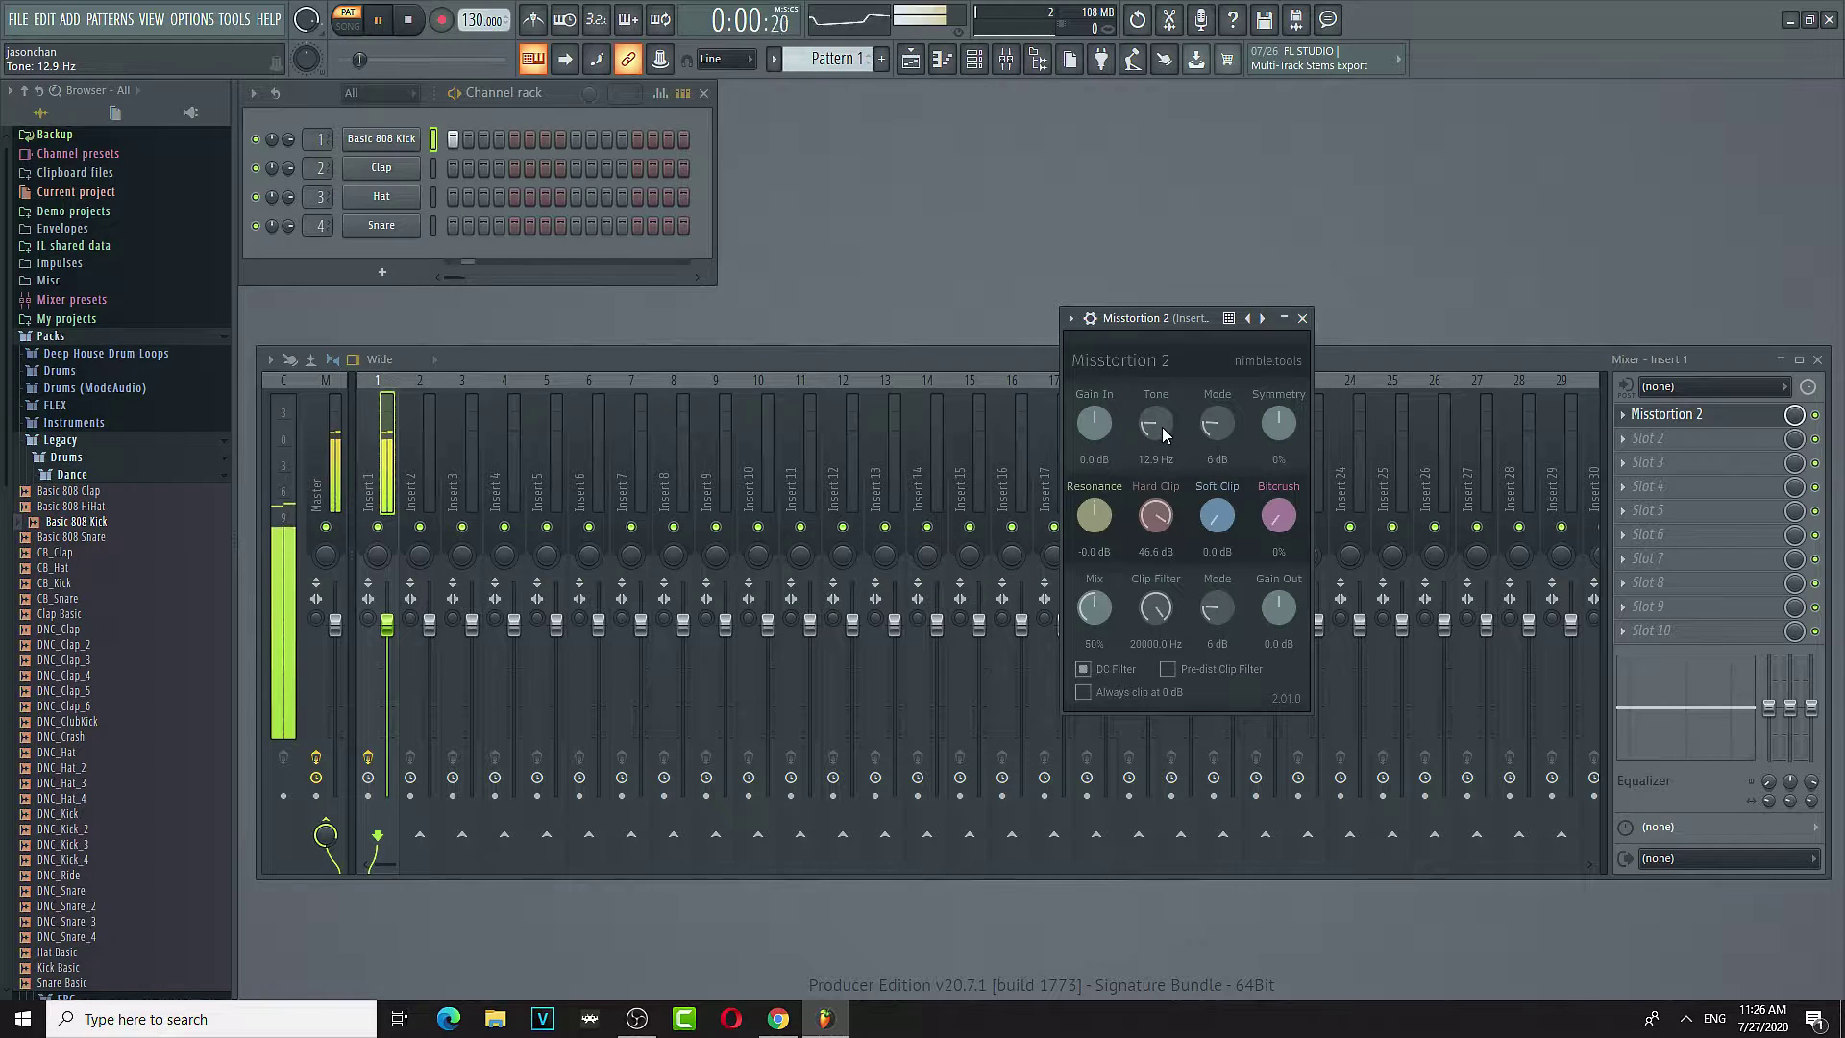
scroll(1155, 421, up, 3)
scroll(1161, 422, up, 2)
scroll(1163, 428, up, 2)
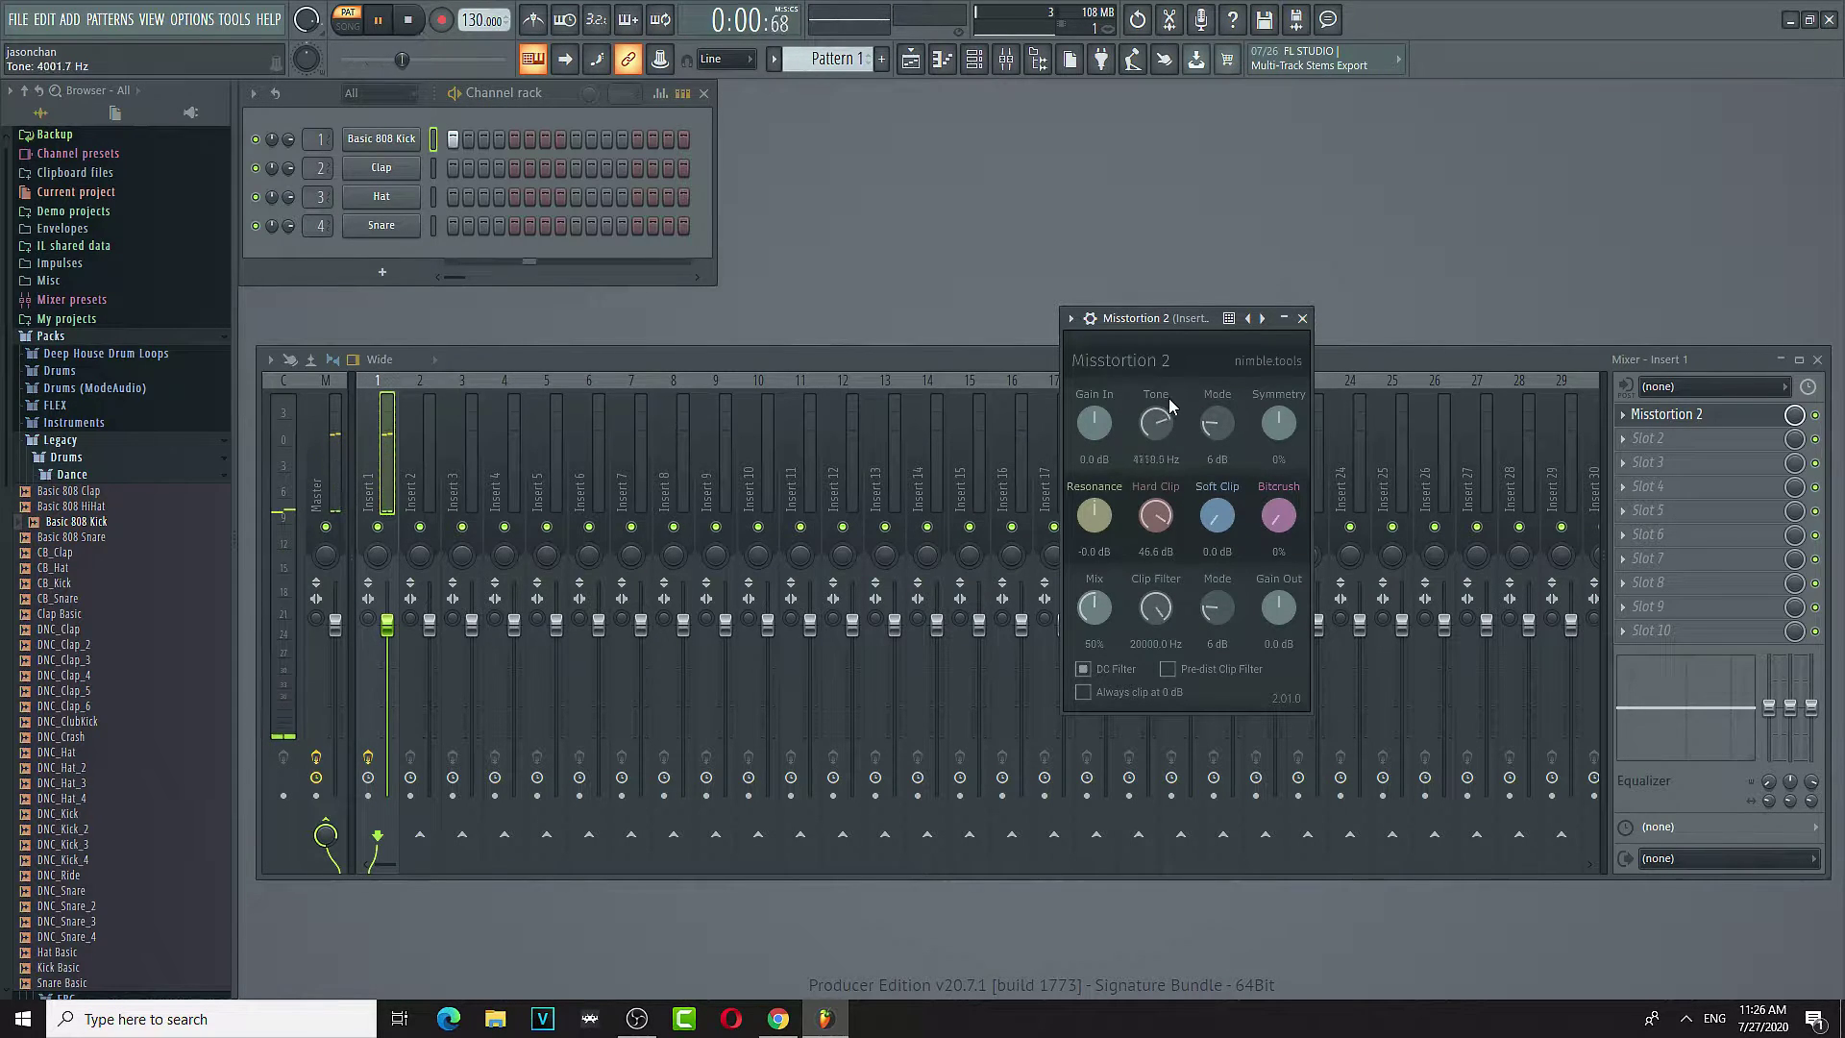
scroll(1160, 433, down, 5)
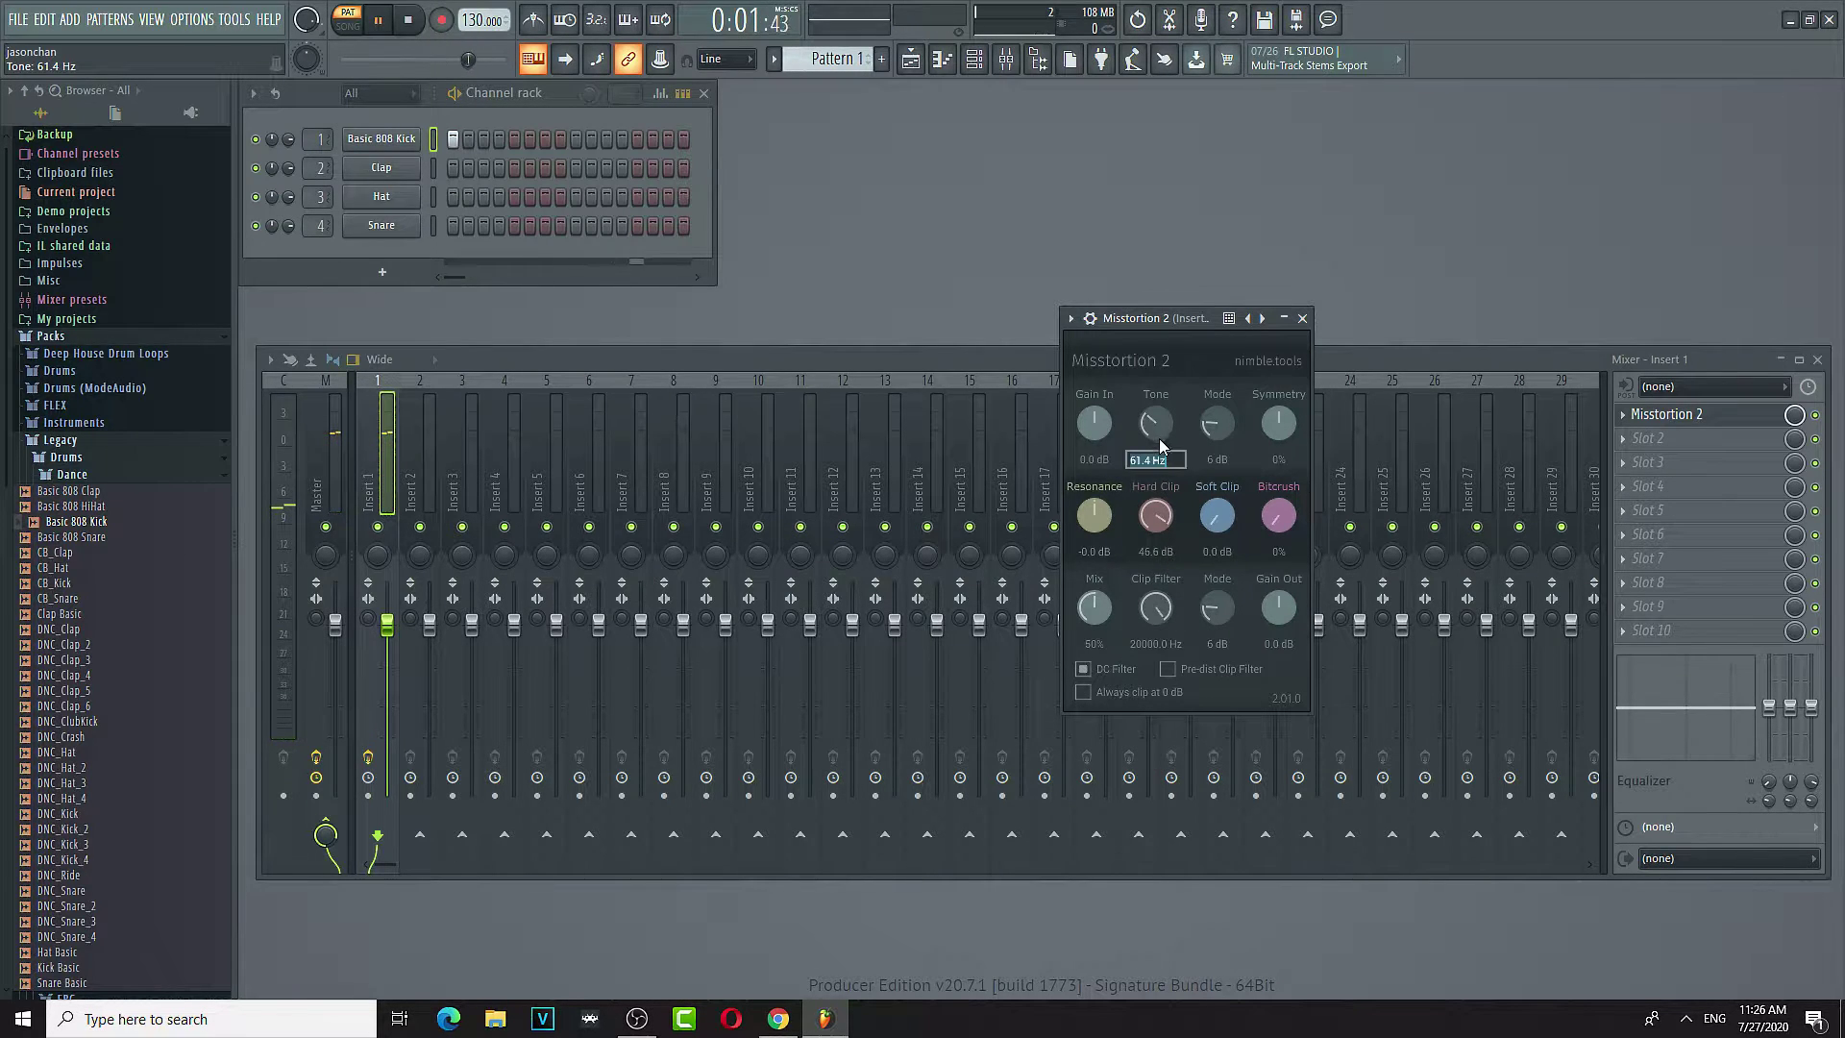
drag(1153, 461, 1164, 468)
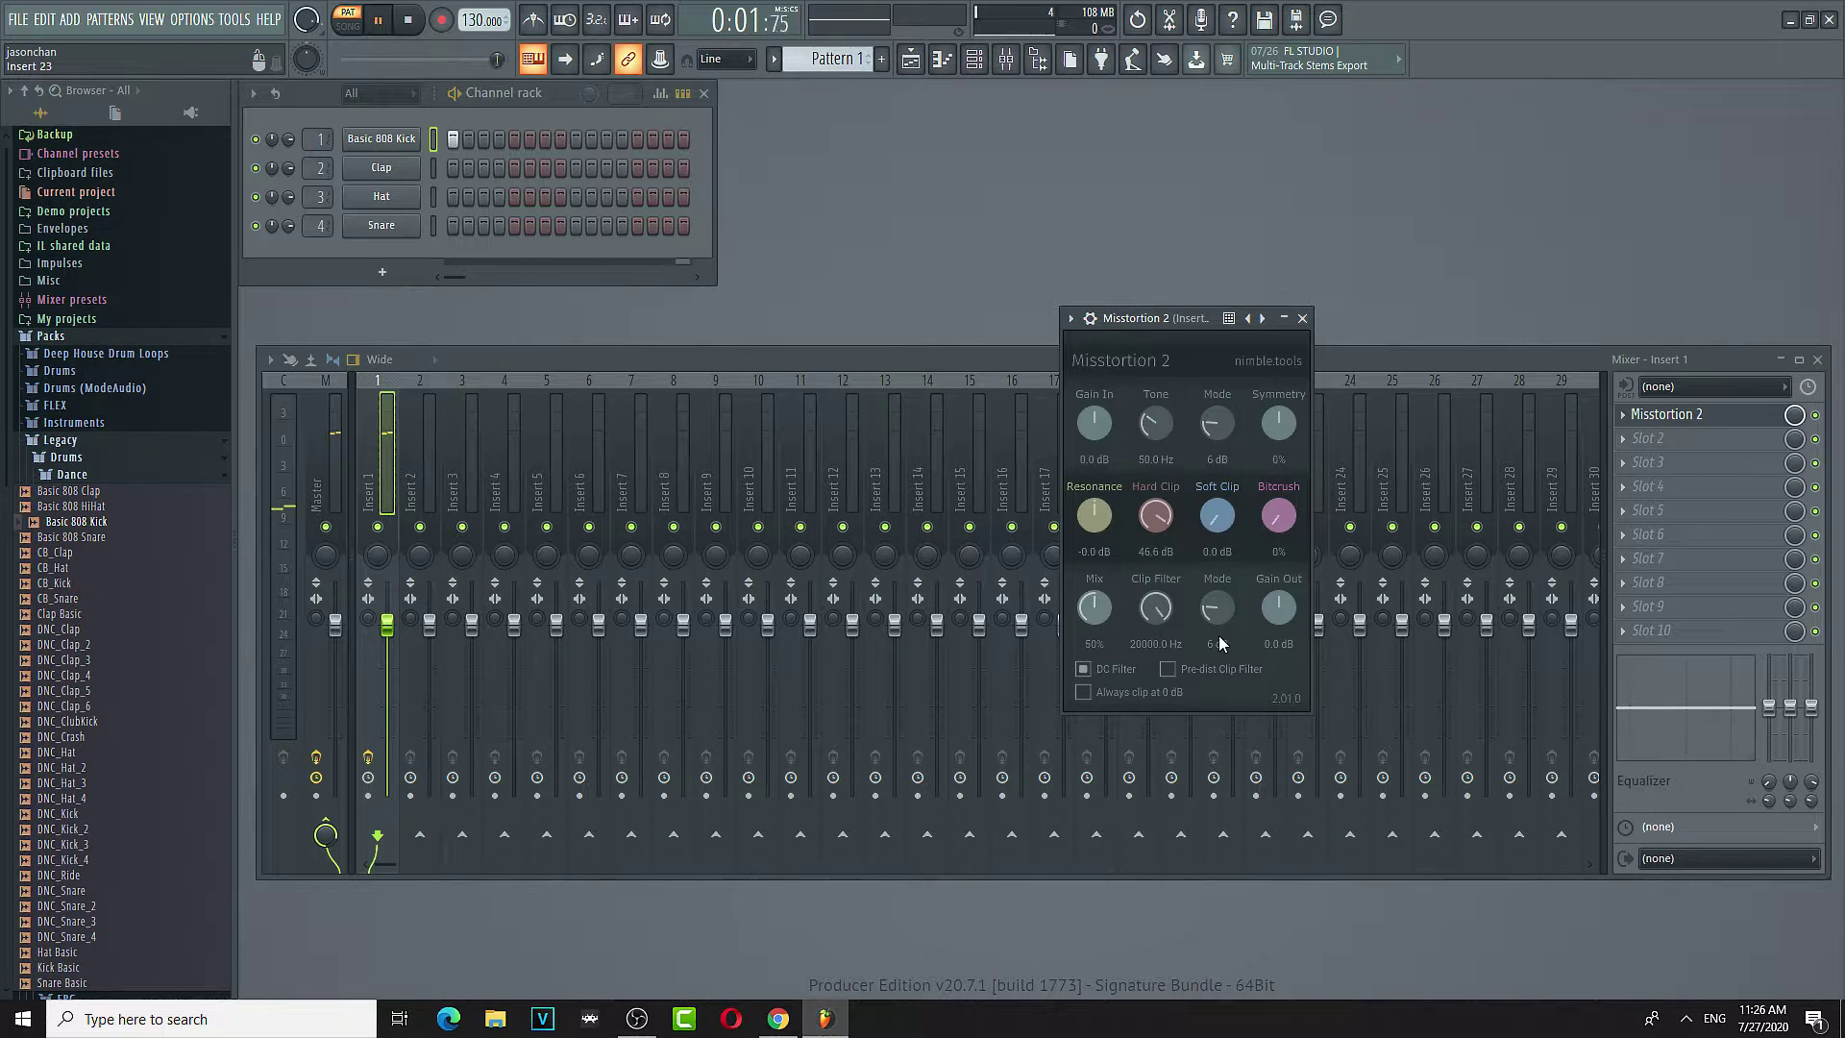
- Toggle the pre-distortion clip filter on and back off, then stop playback
click(1167, 670)
click(1167, 669)
key(space)
- Load Distructor into Insert 1's second effect slot from the effect plugin list
click(1648, 438)
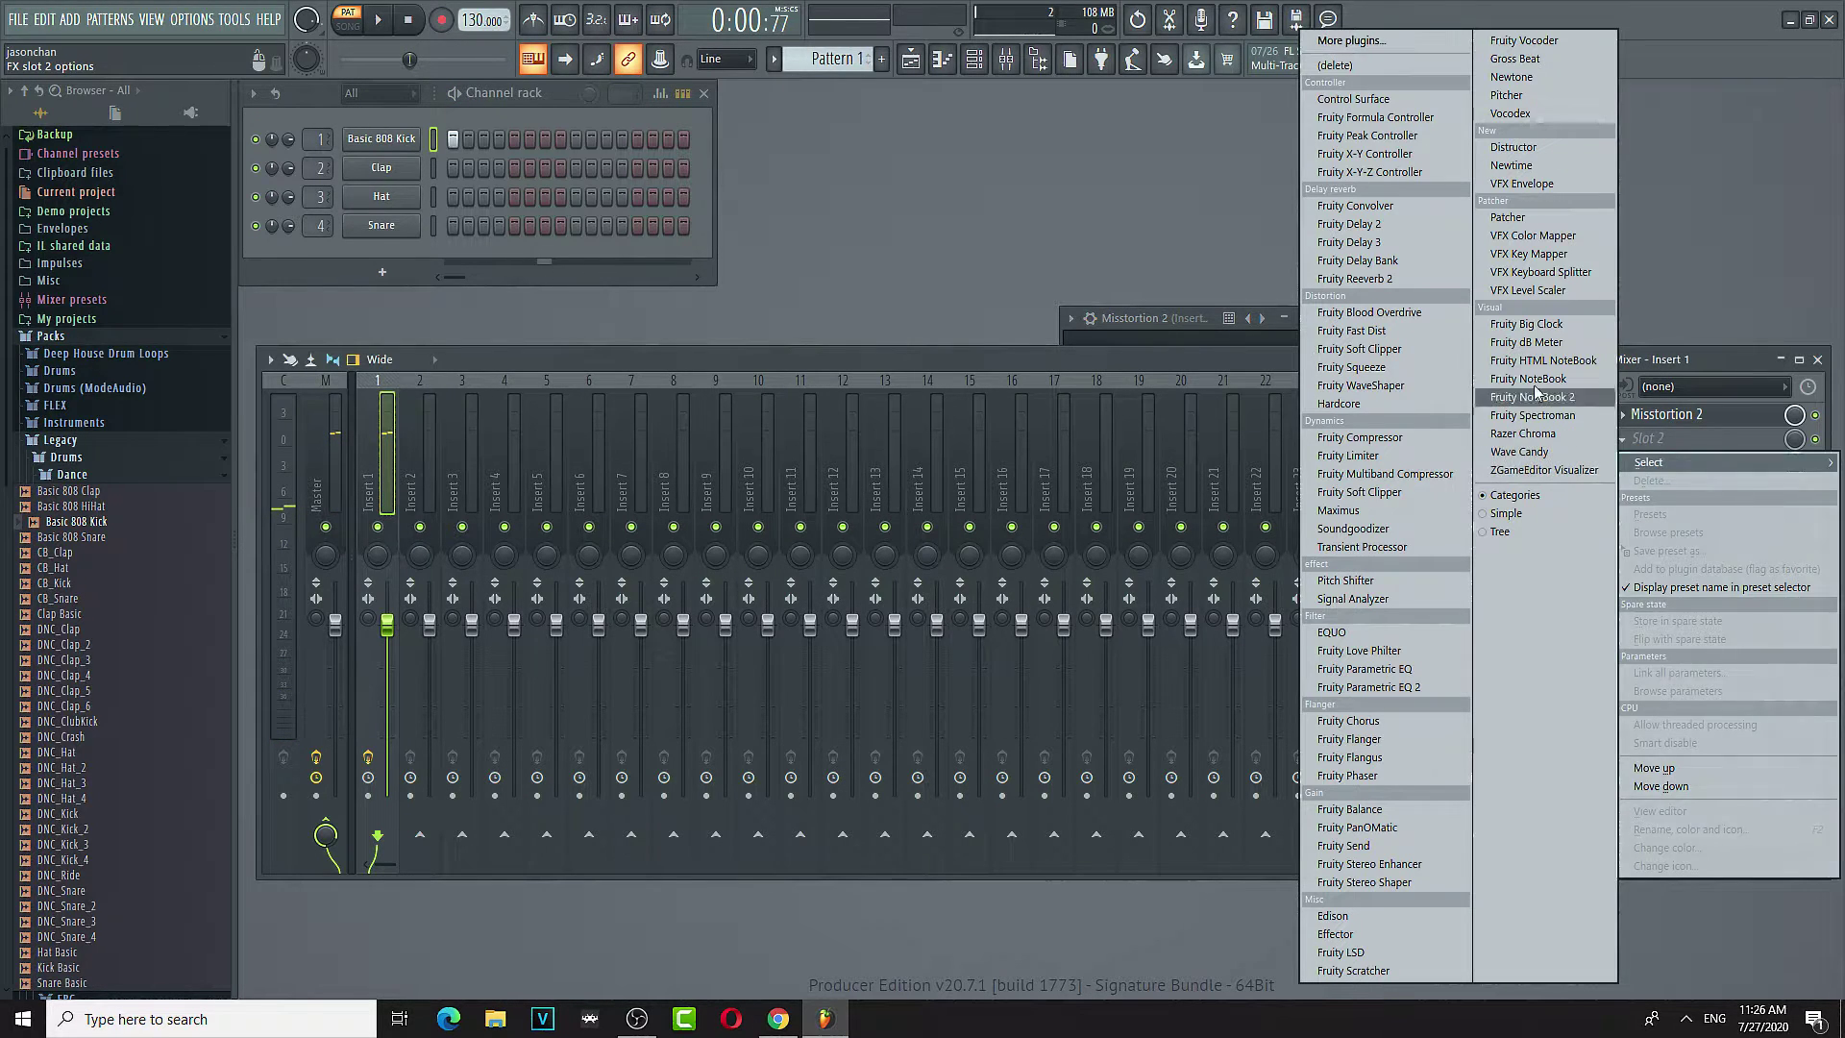
click(1399, 40)
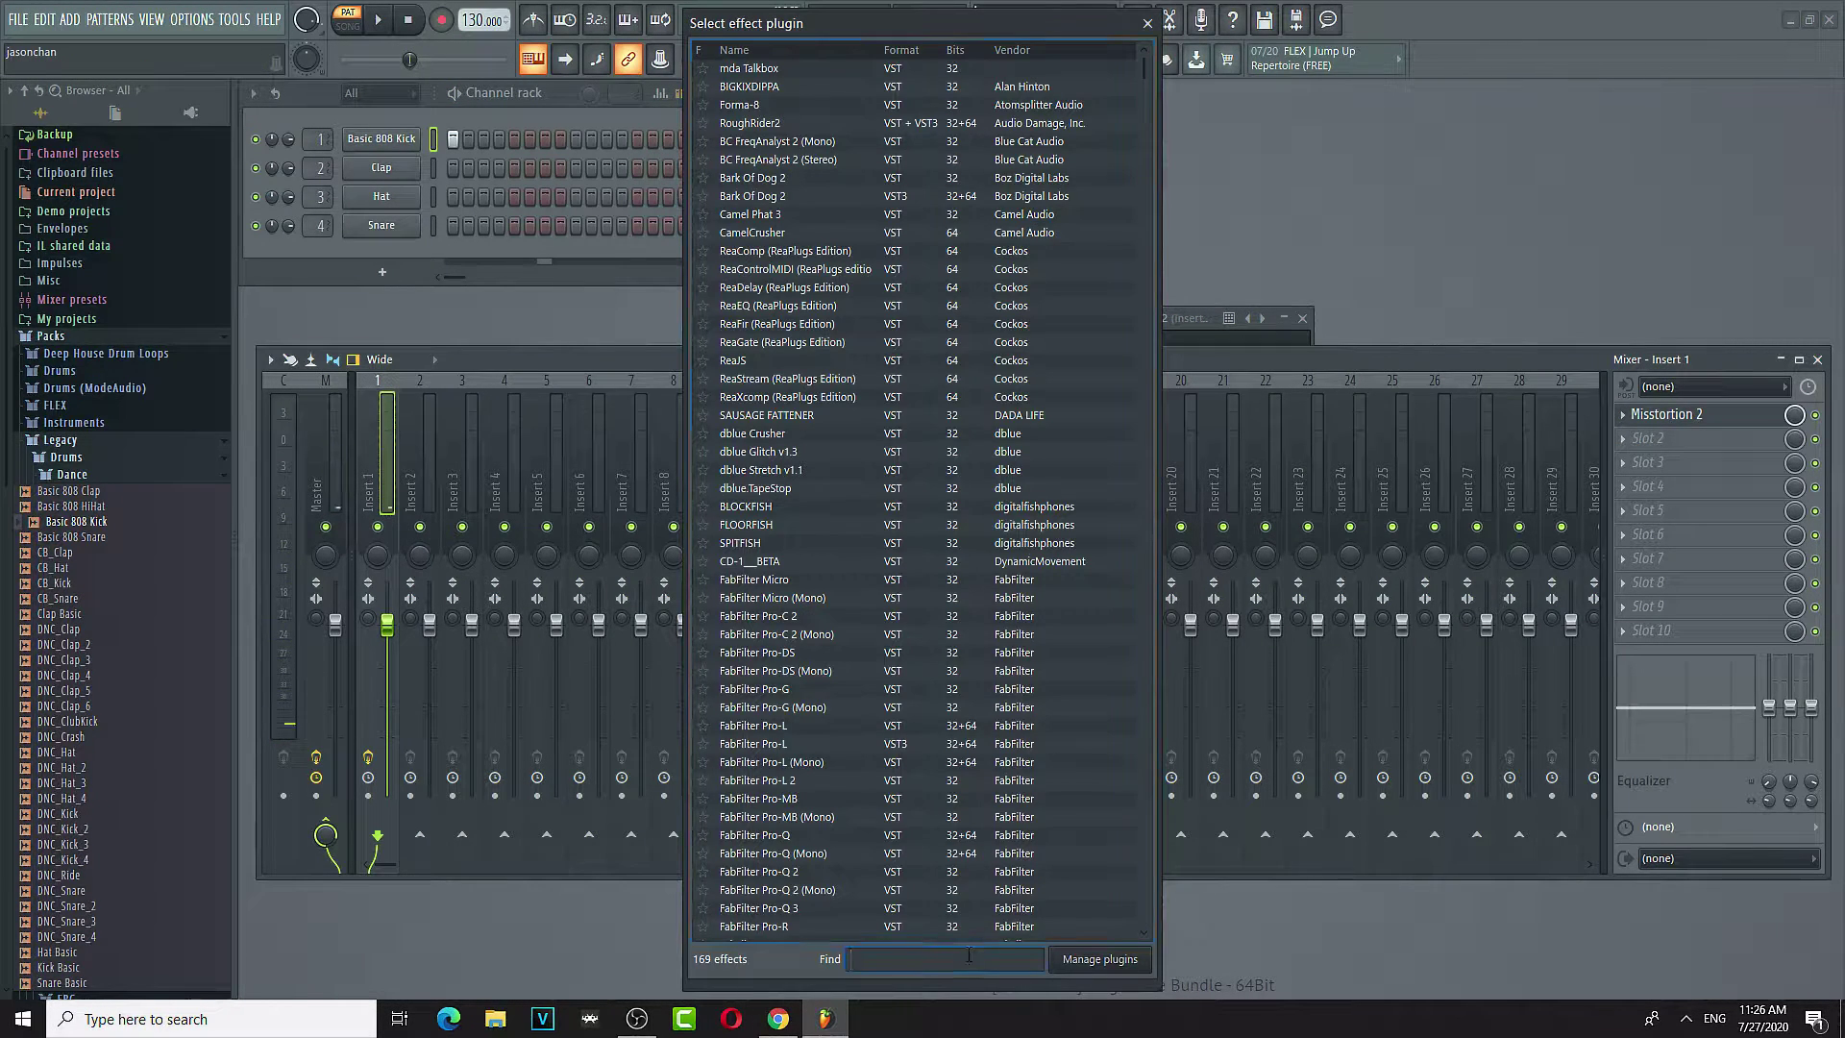
text(destr)
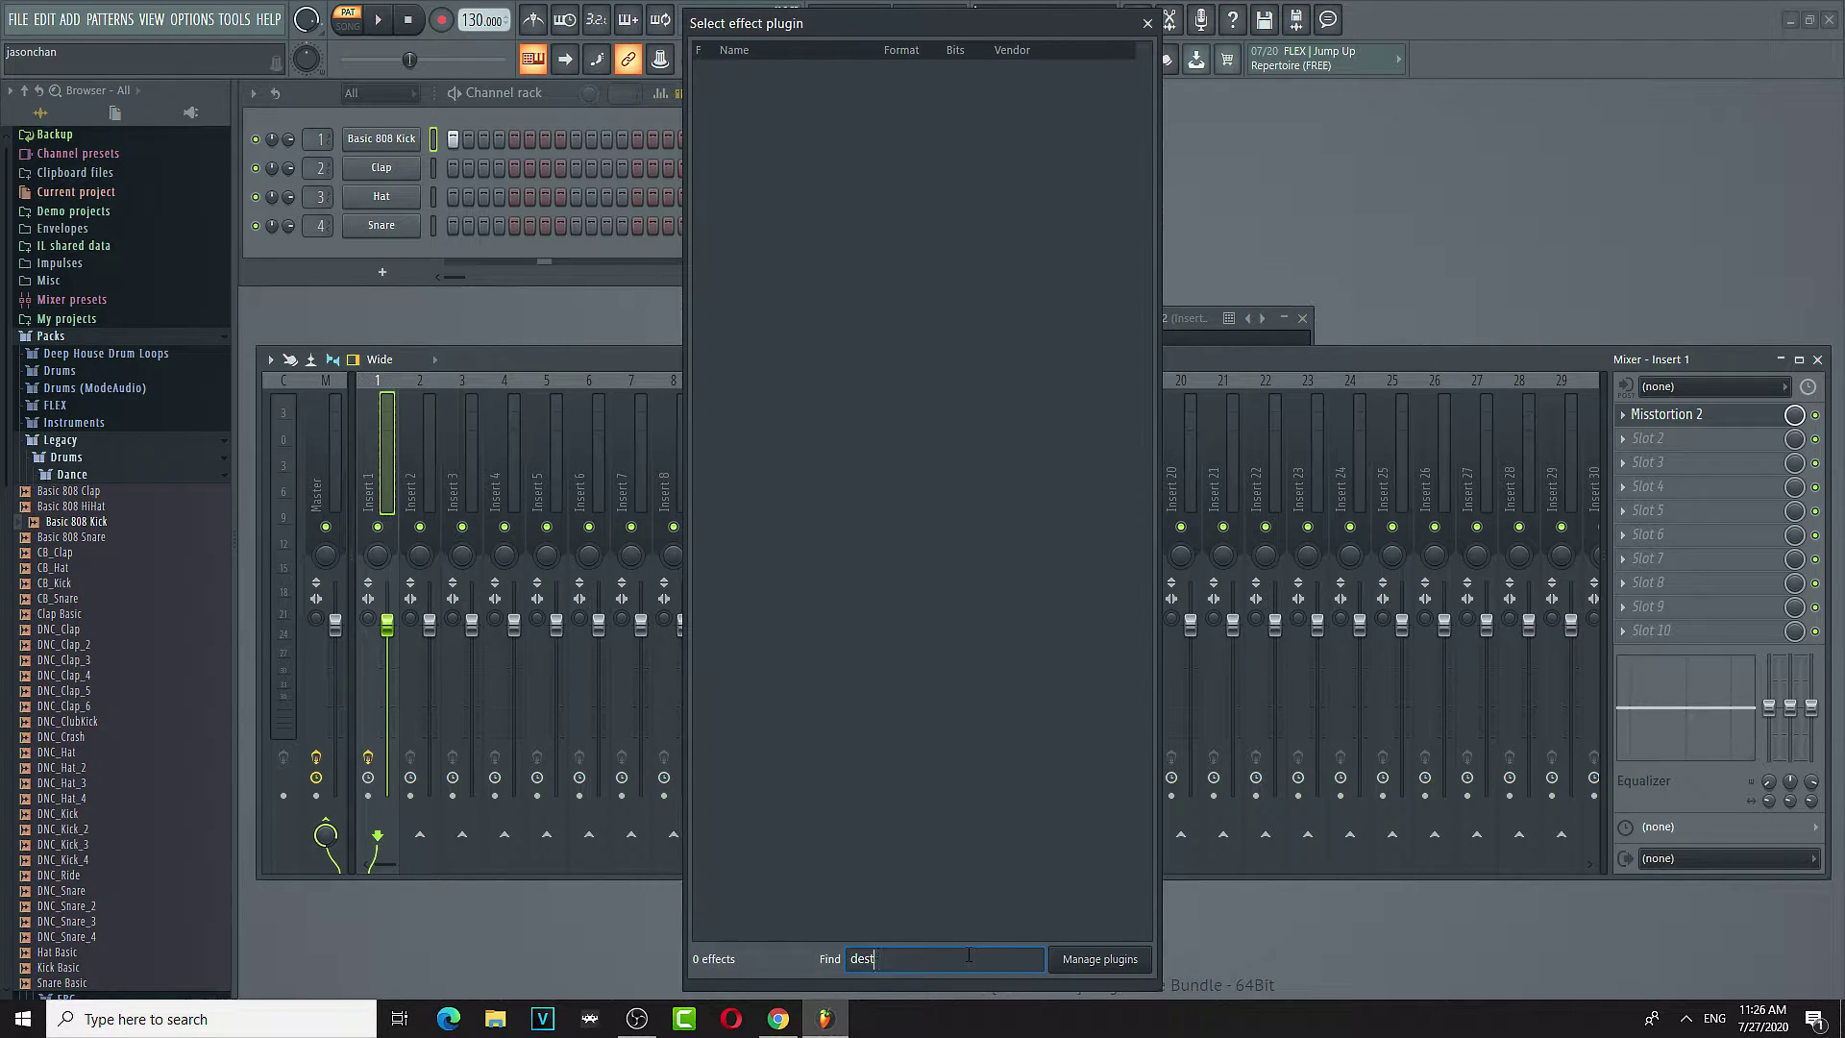
key(BackSpace)
key(BackSpace)
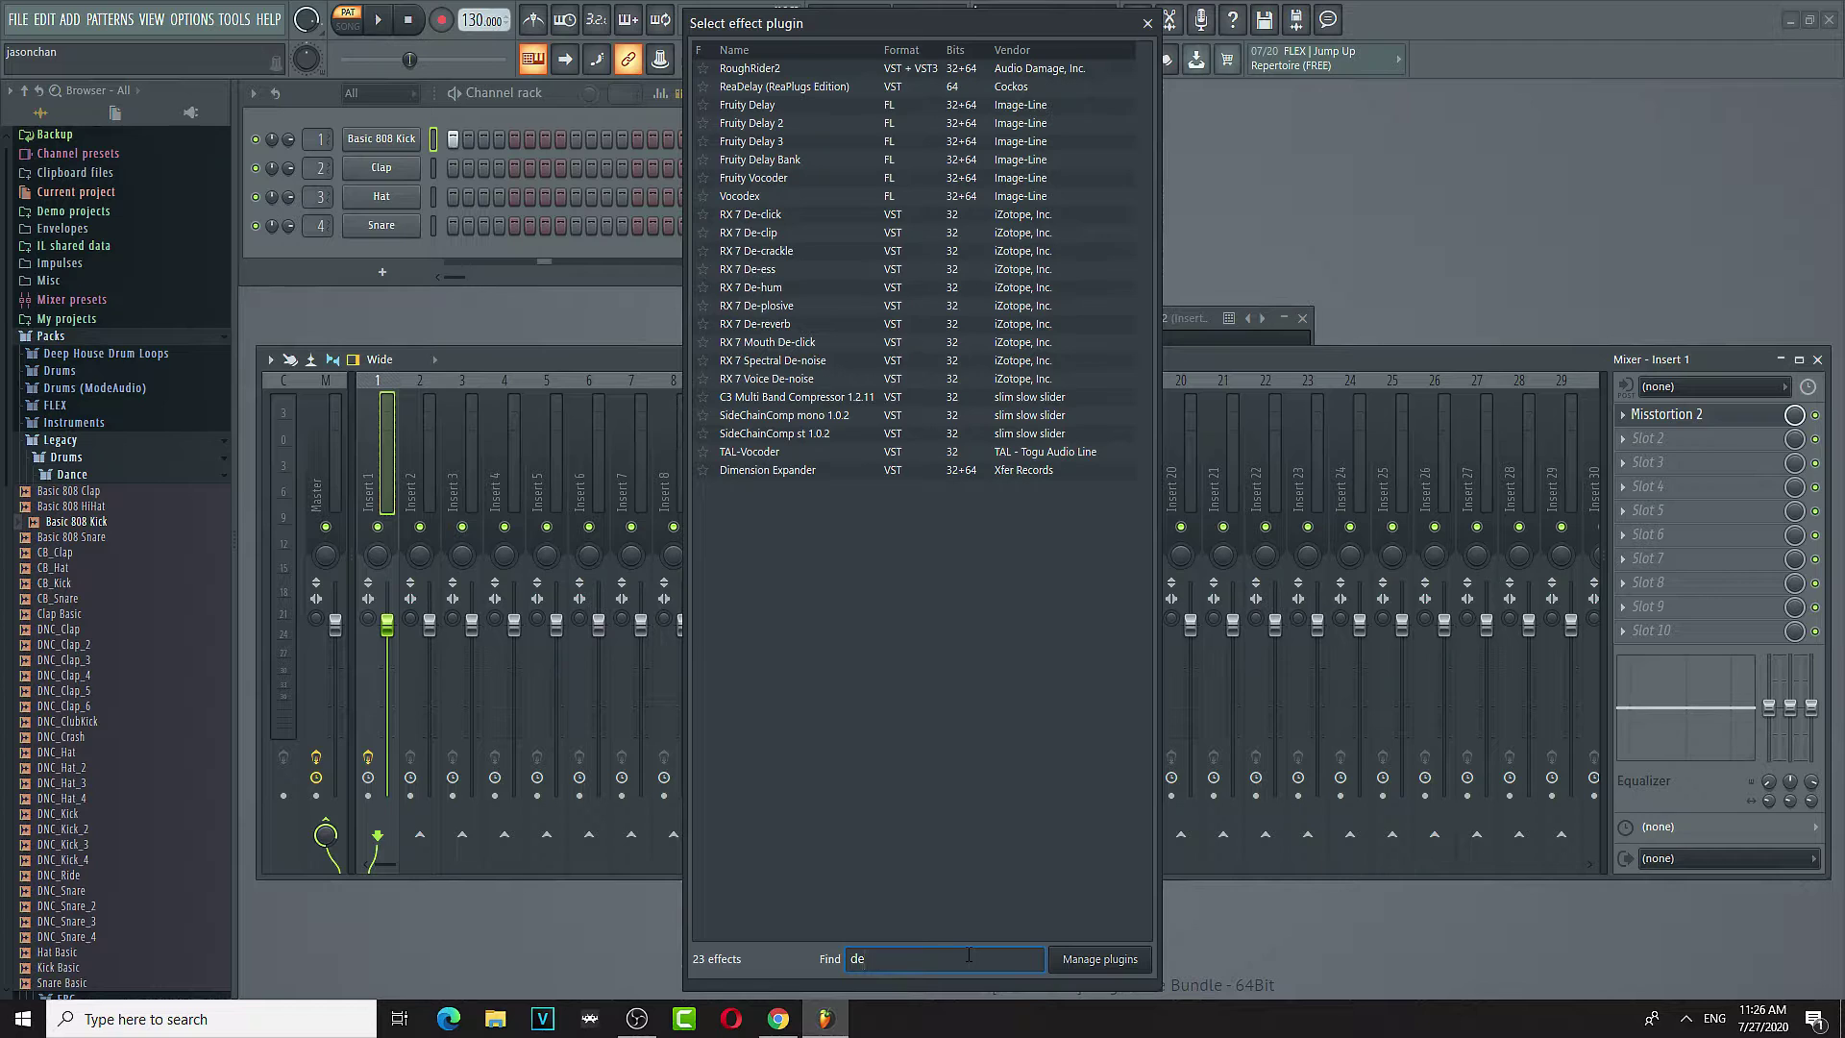
text(str)
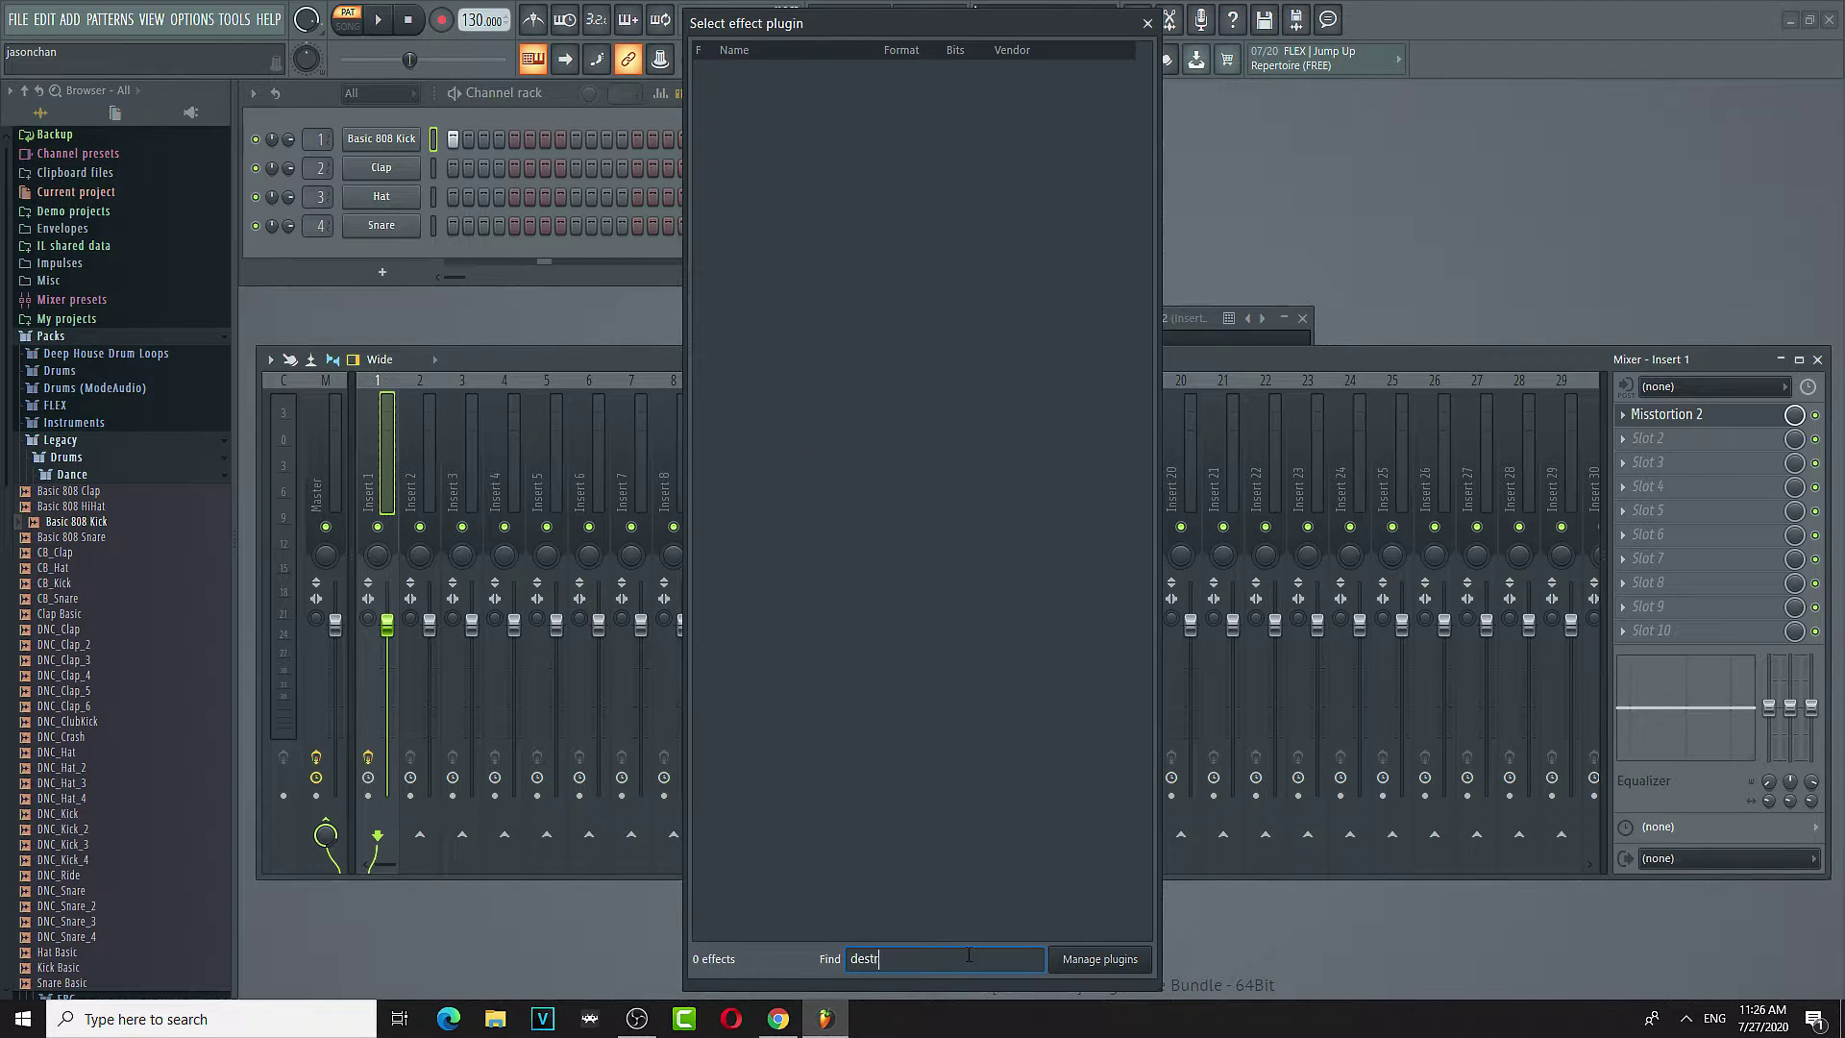
key(BackSpace)
key(BackSpace)
key(BackSpace)
key(BackSpace)
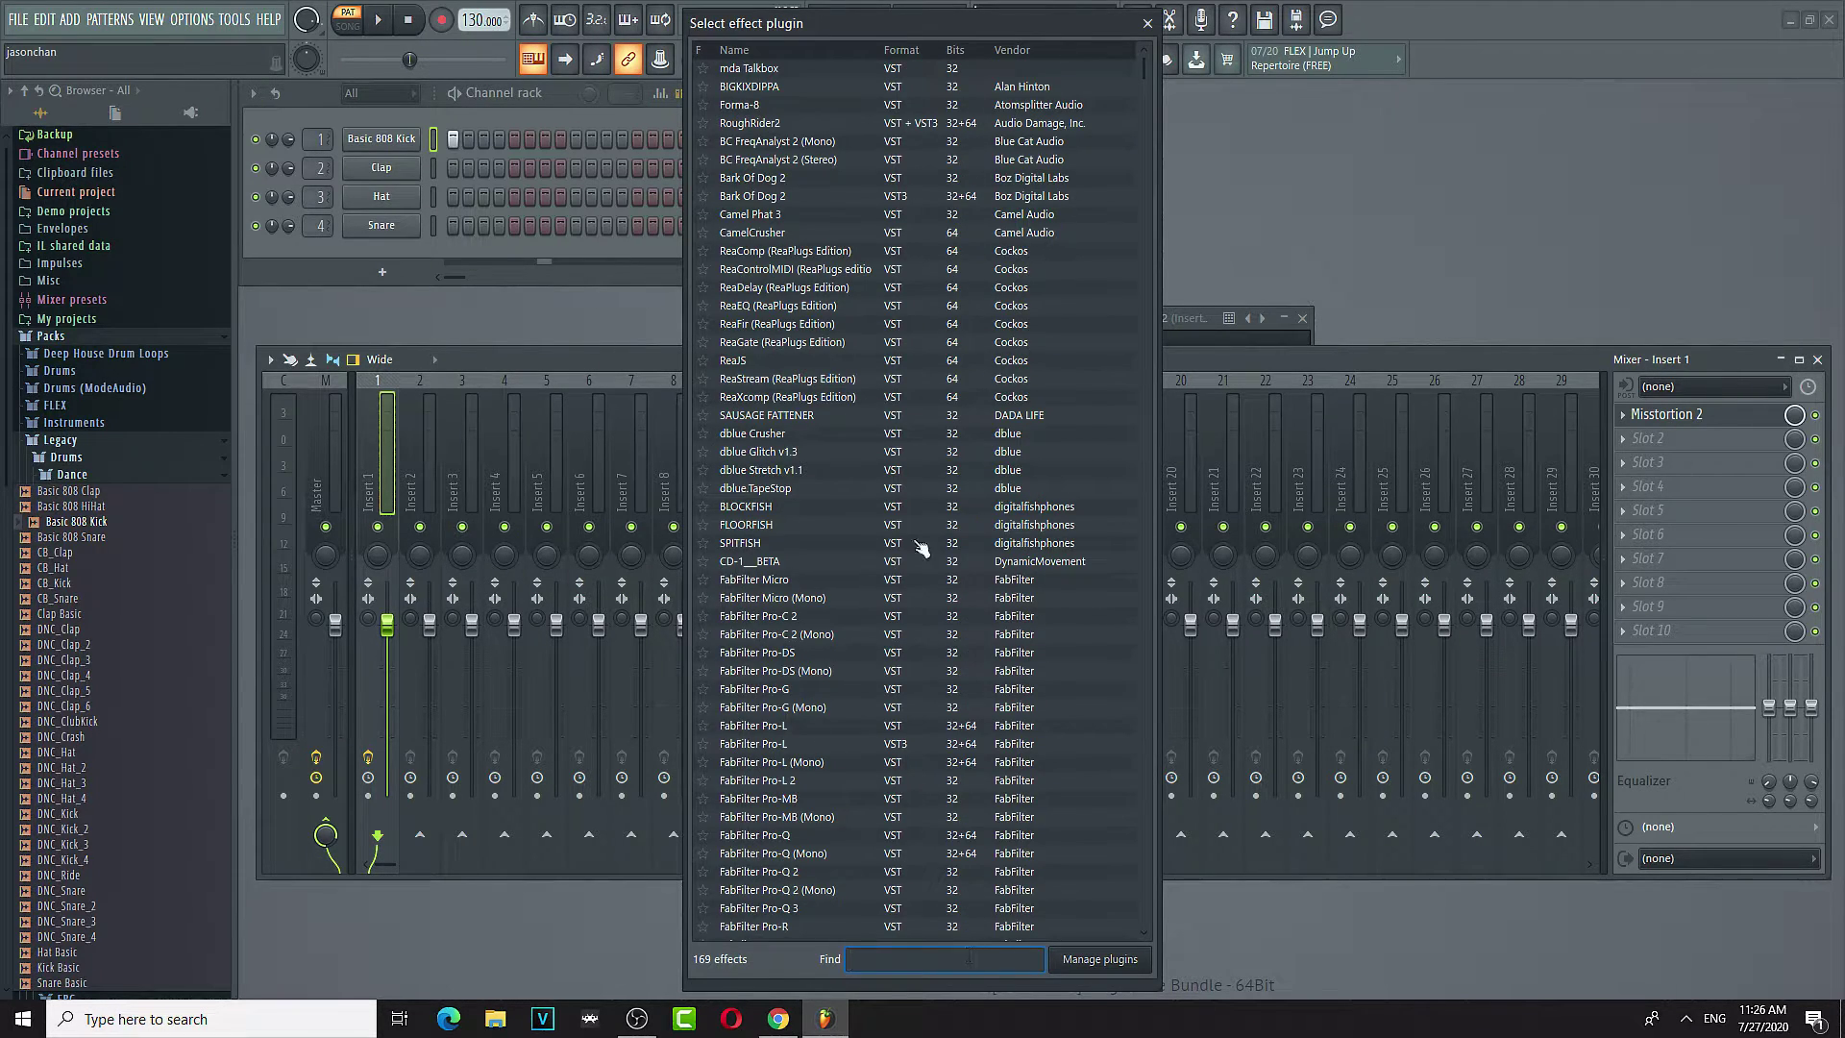
scroll(894, 490, down, 20)
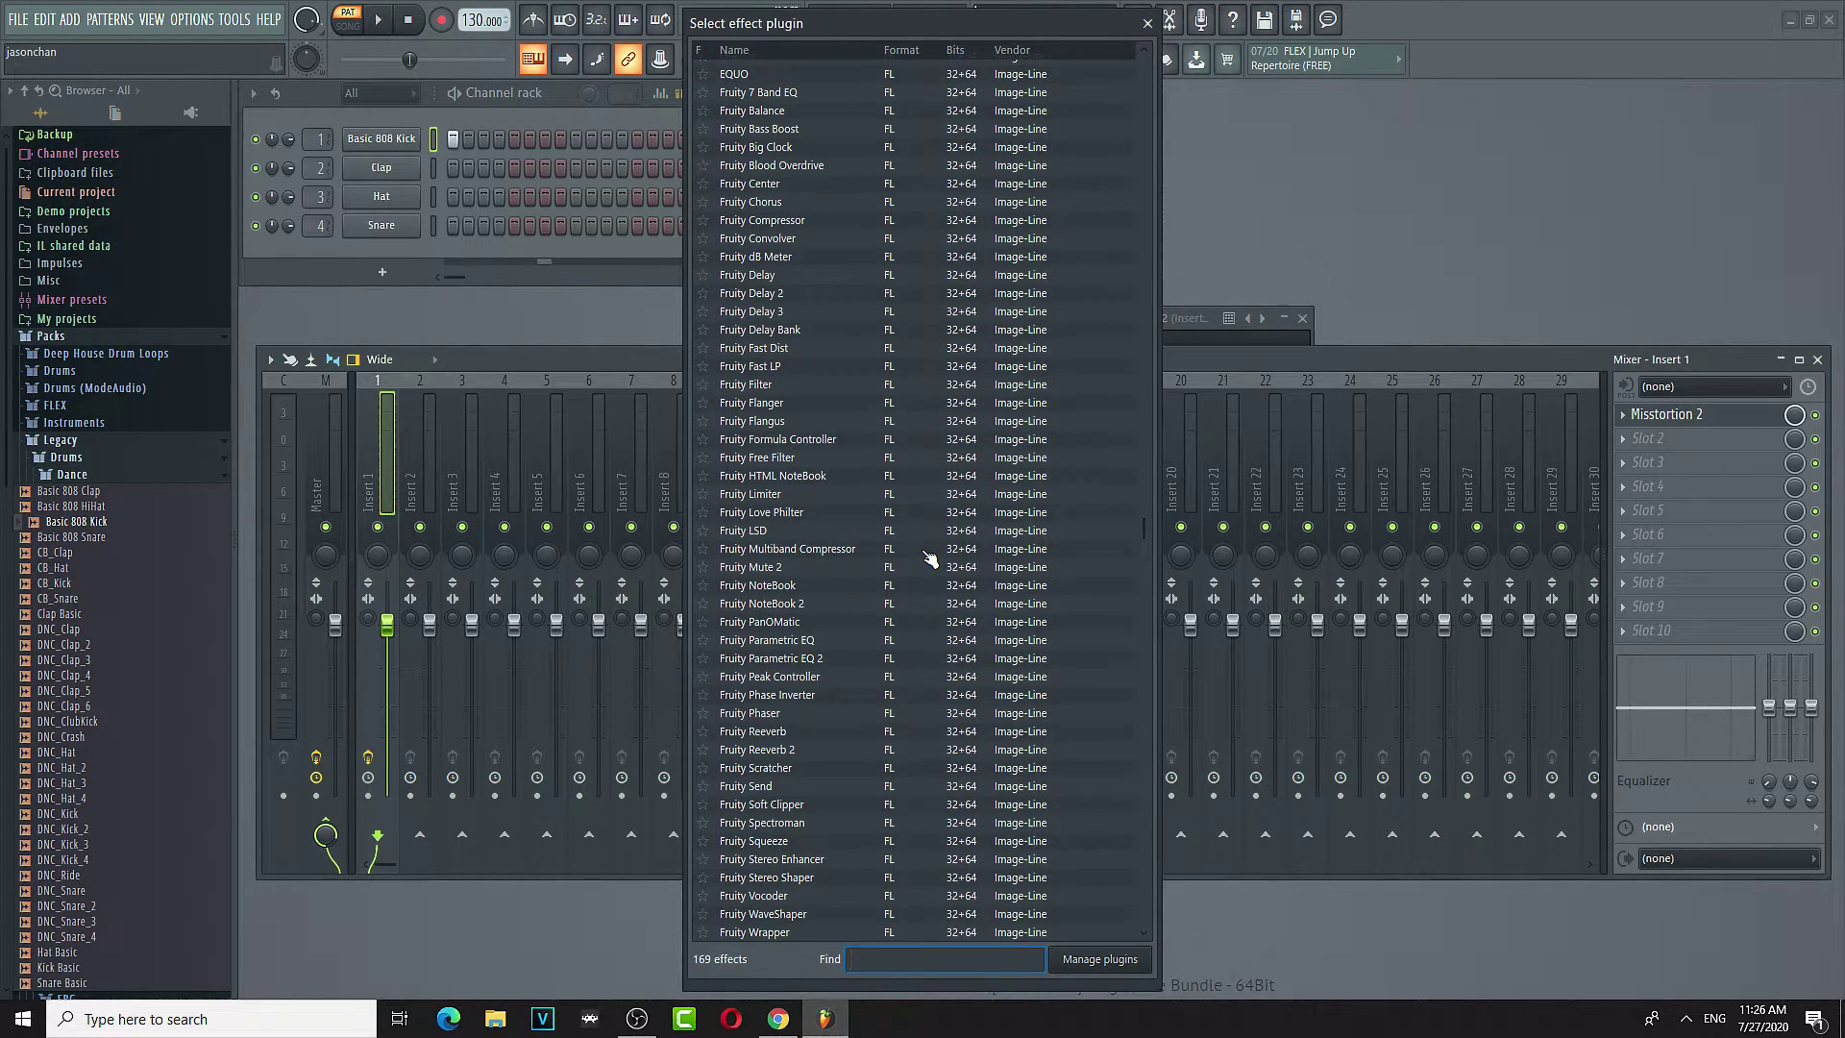
scroll(929, 557, down, 13)
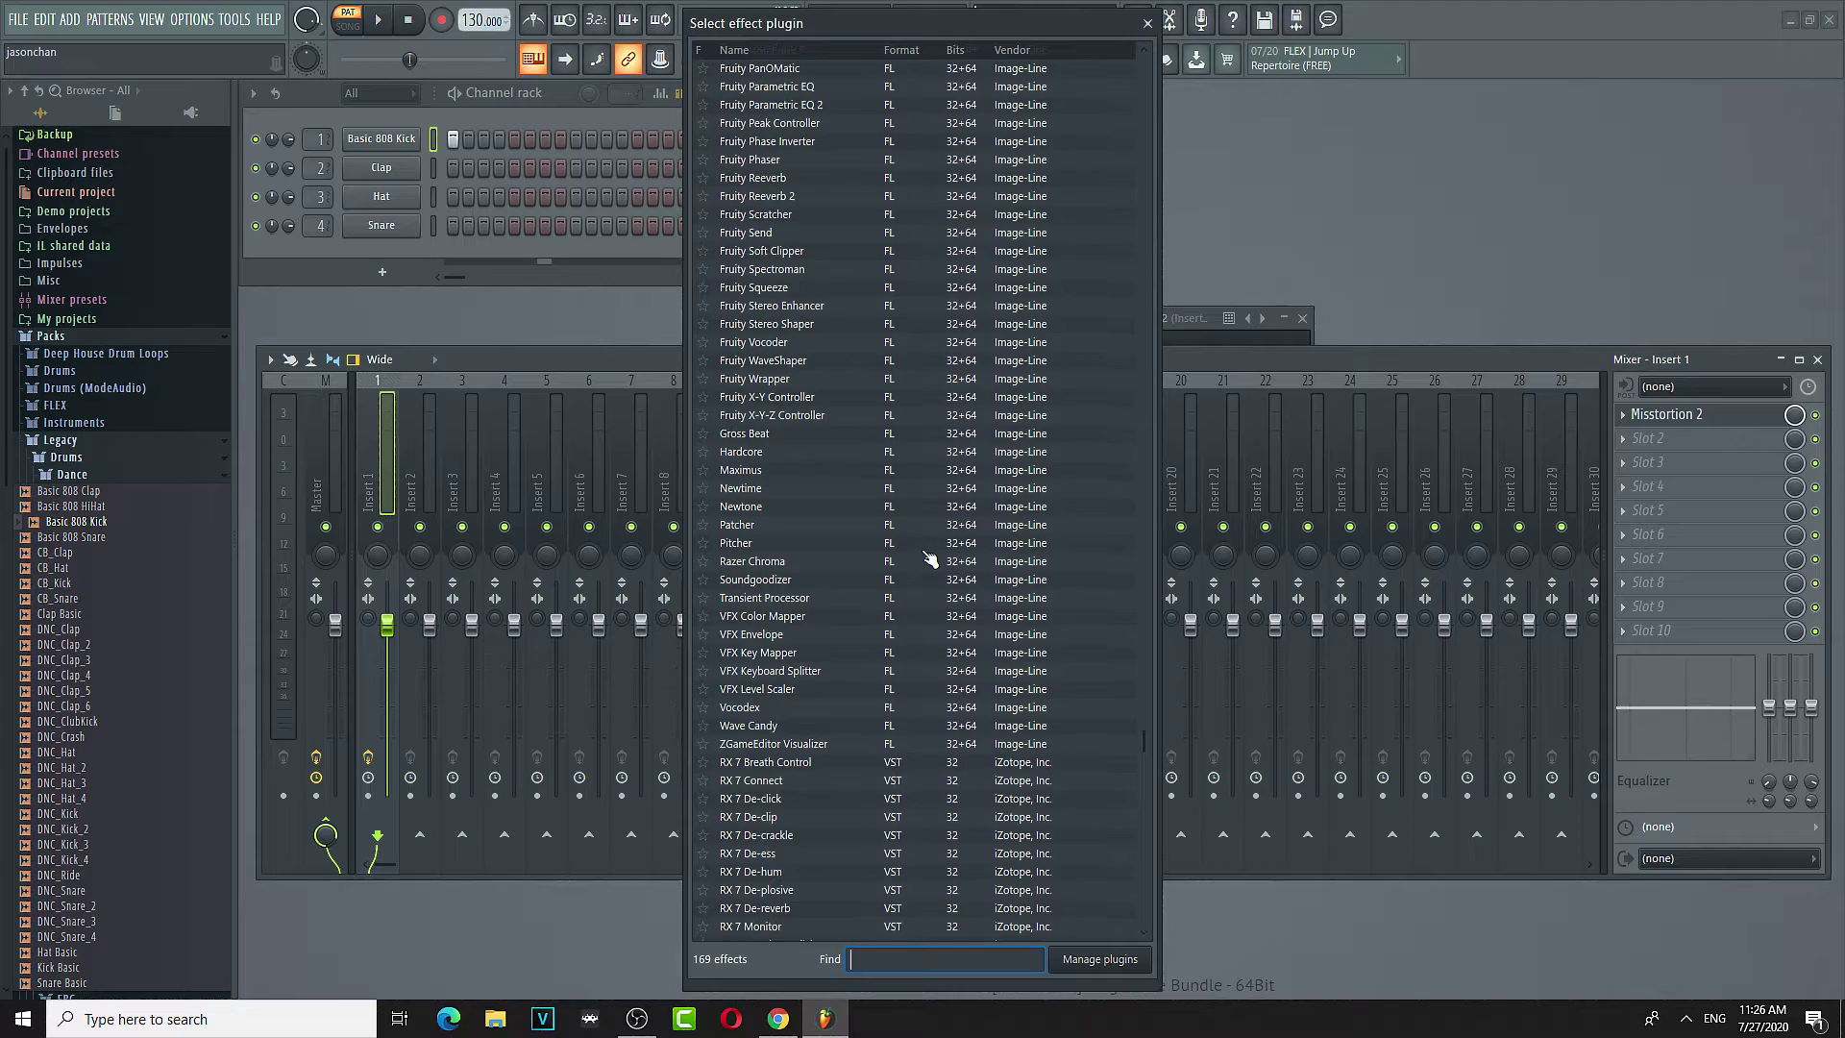
scroll(929, 557, down, 5)
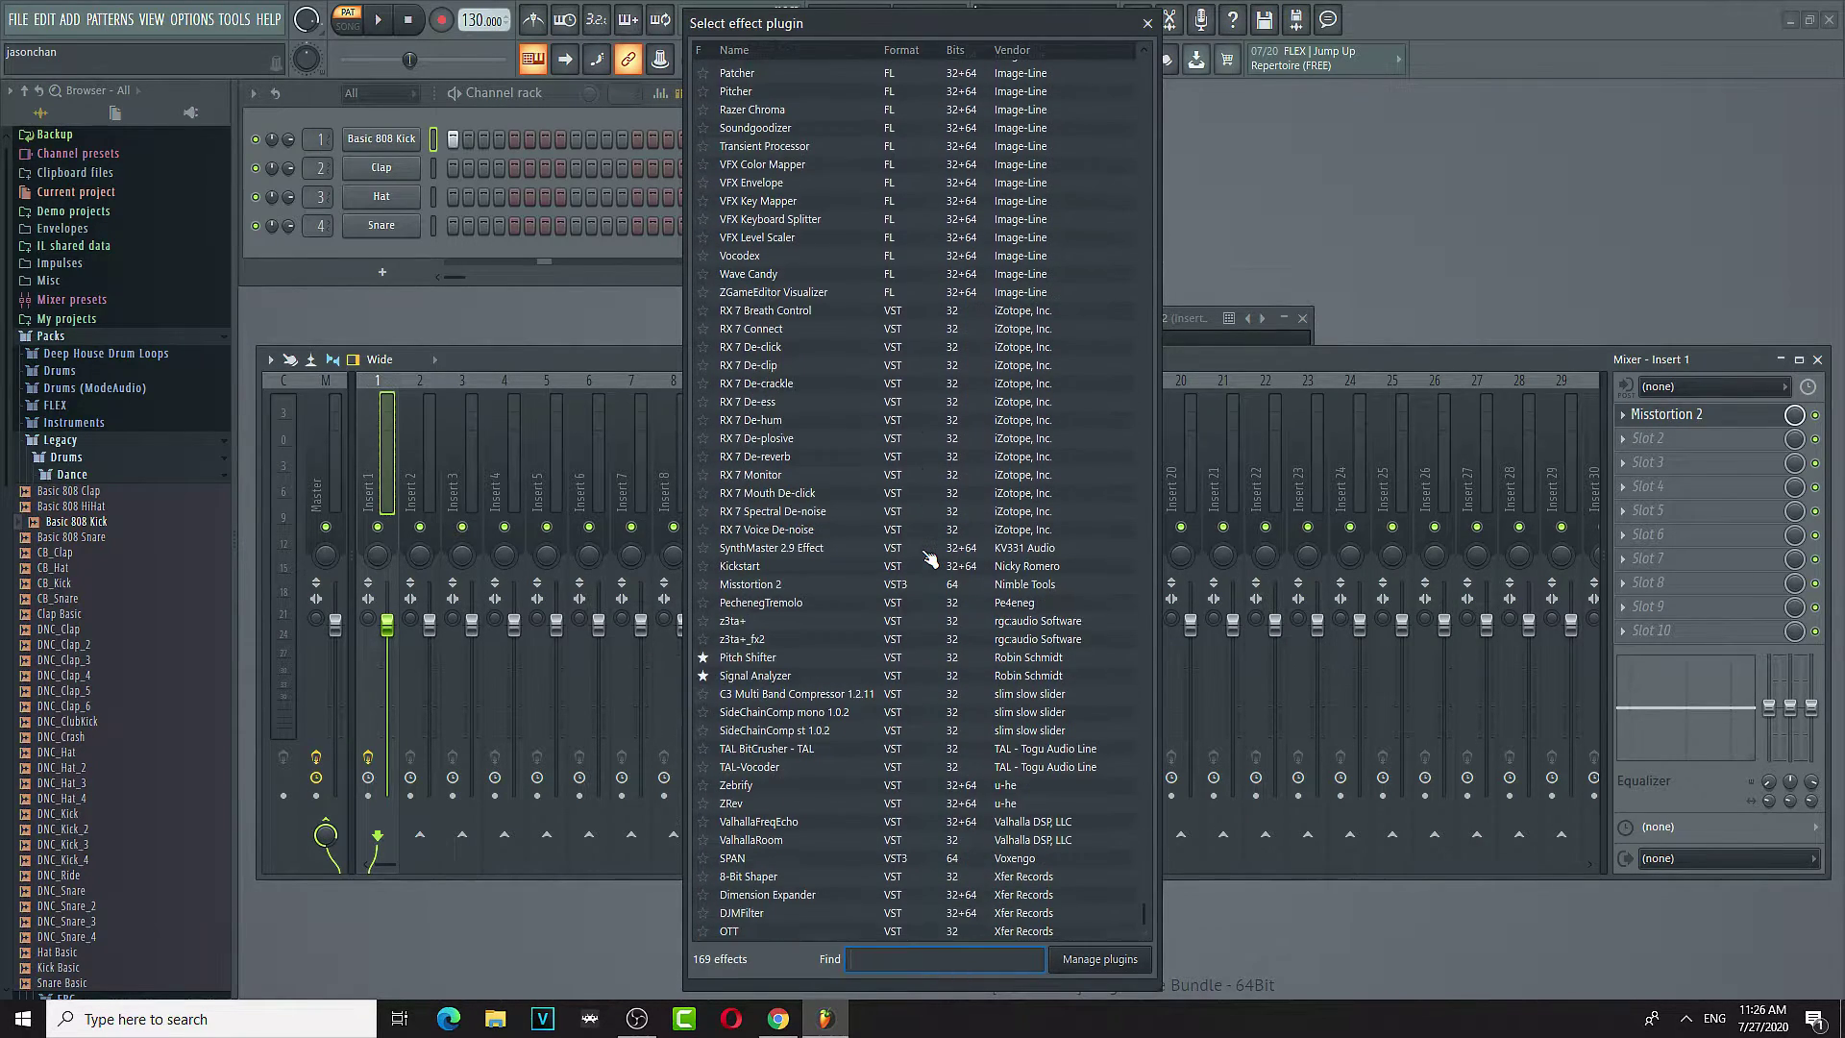
scroll(932, 574, up, 20)
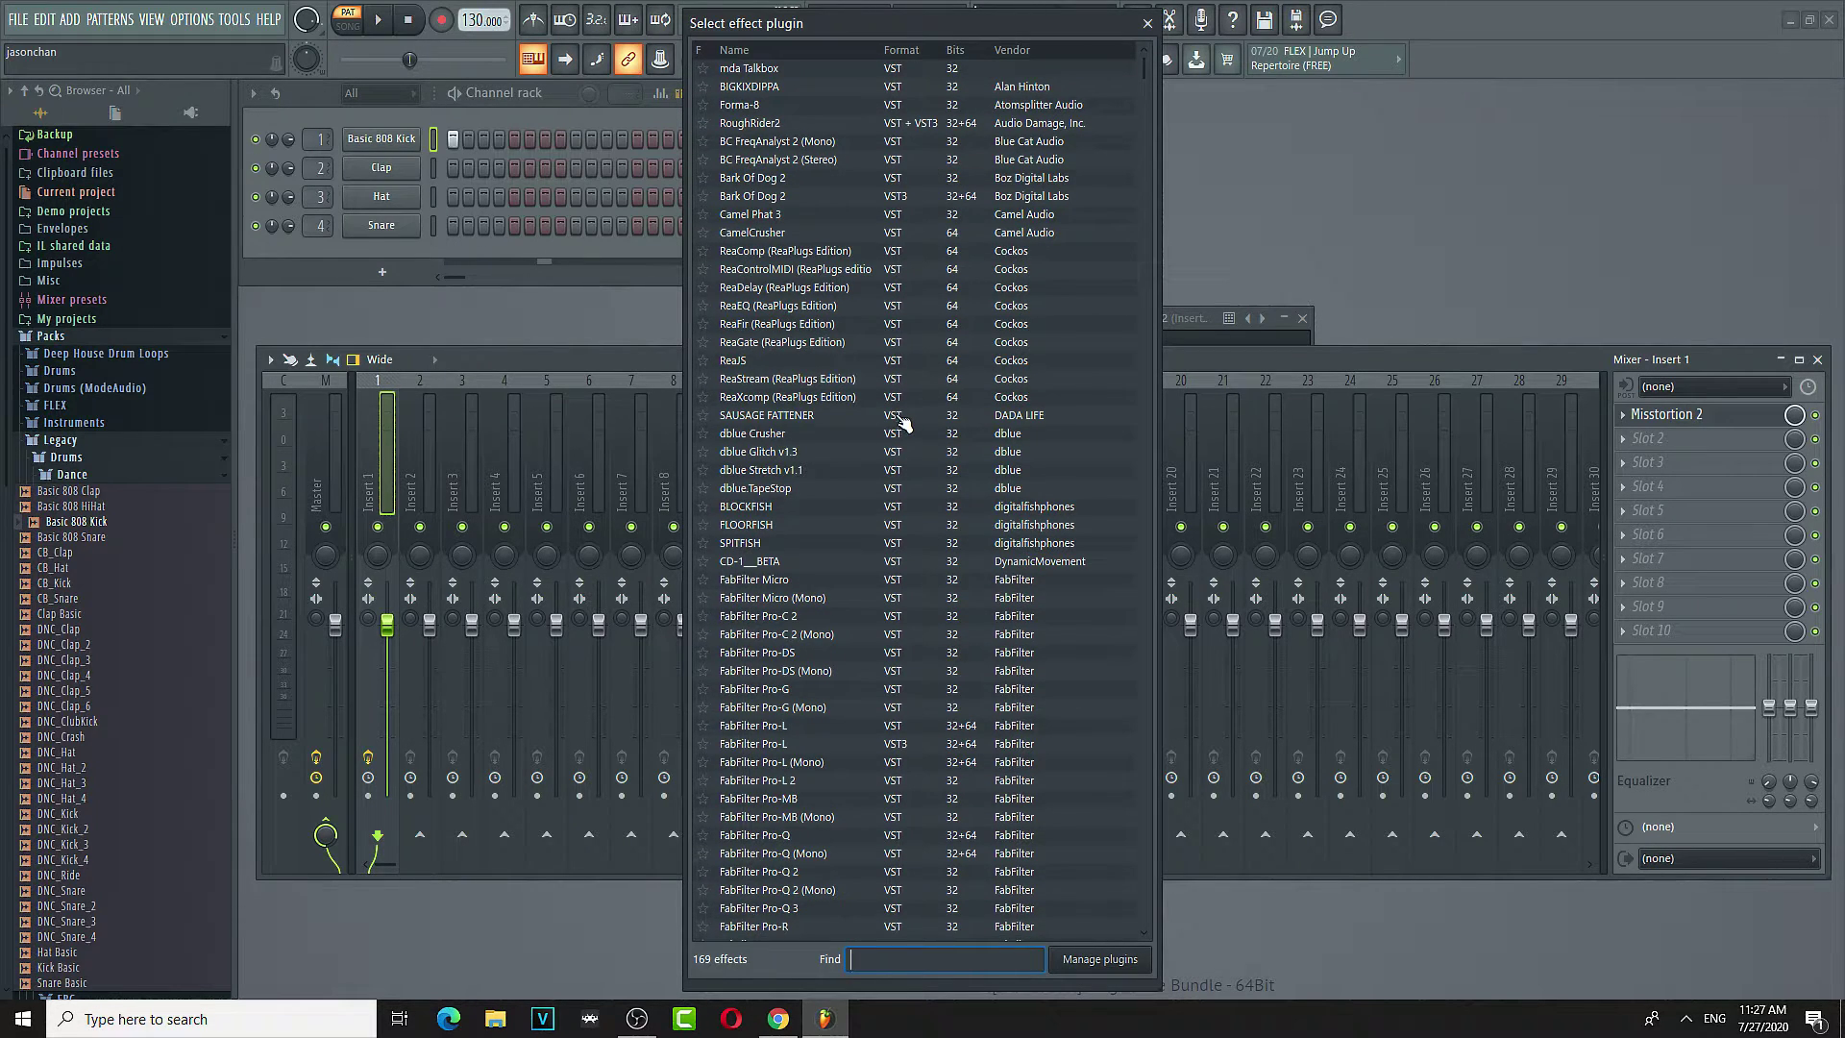
scroll(908, 442, down, 10)
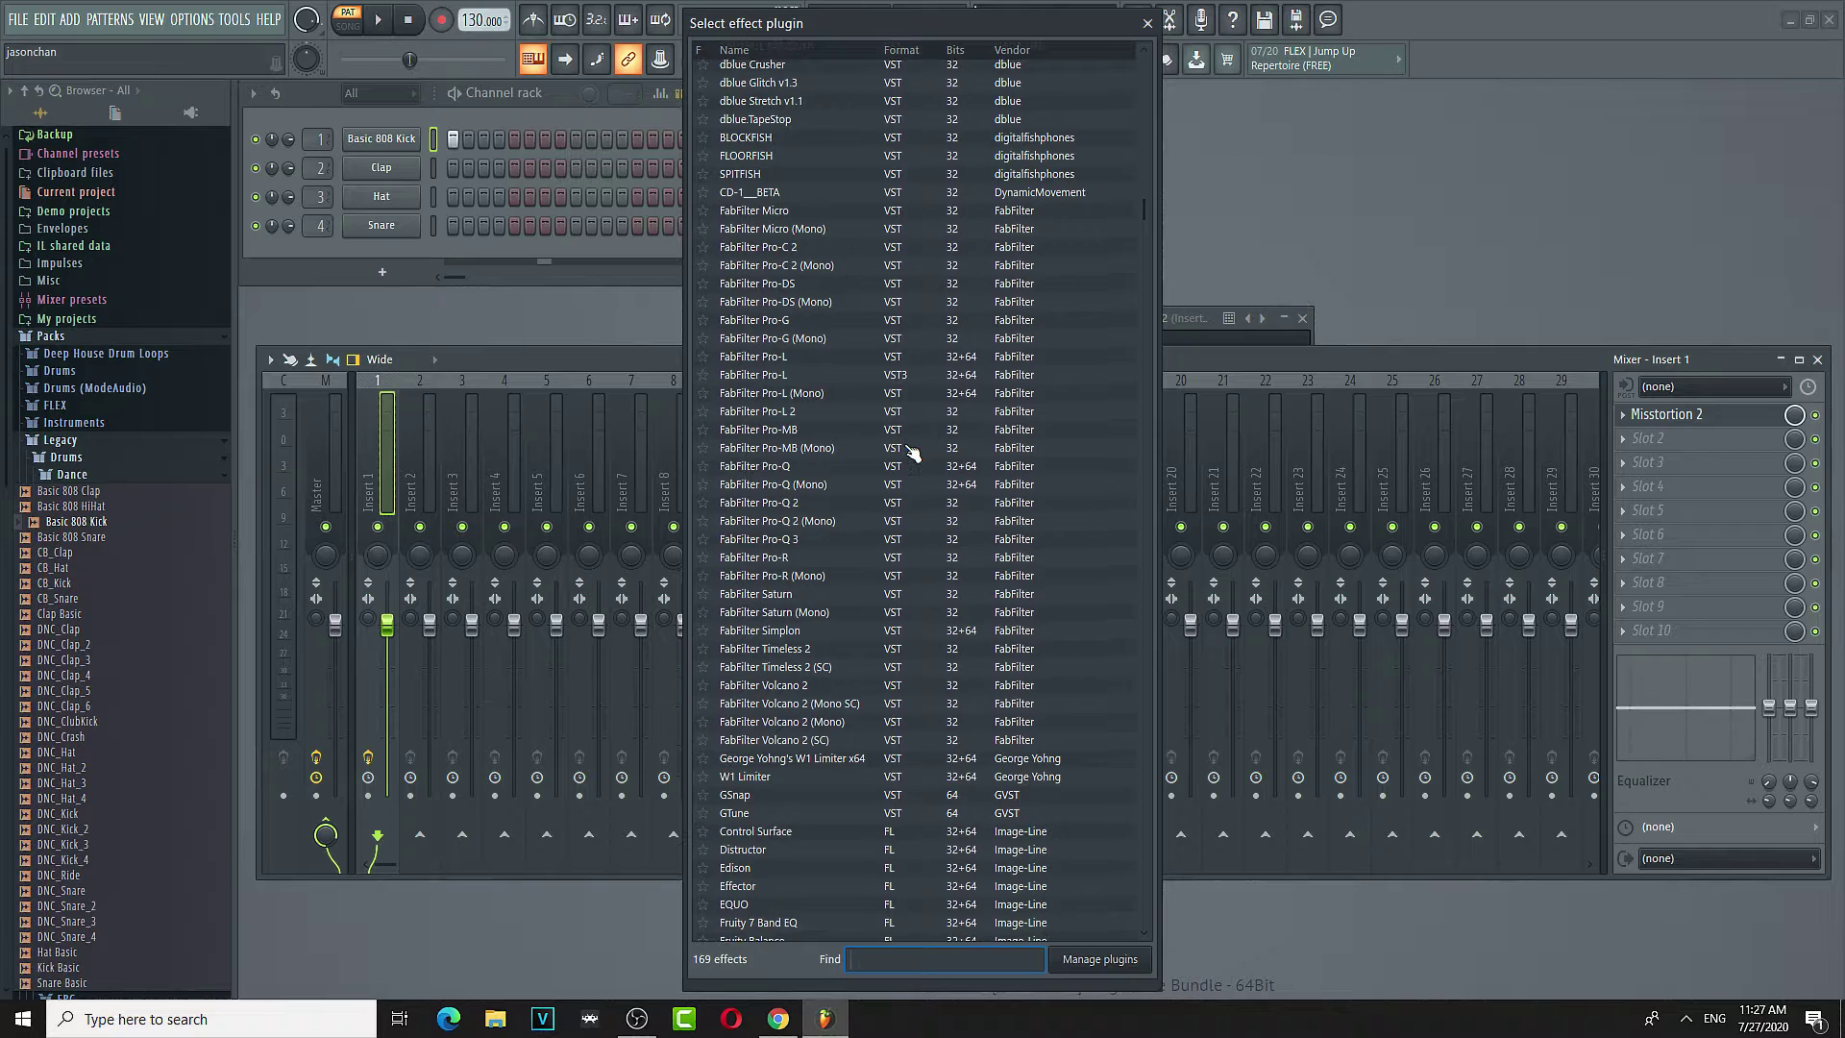
scroll(919, 471, down, 2)
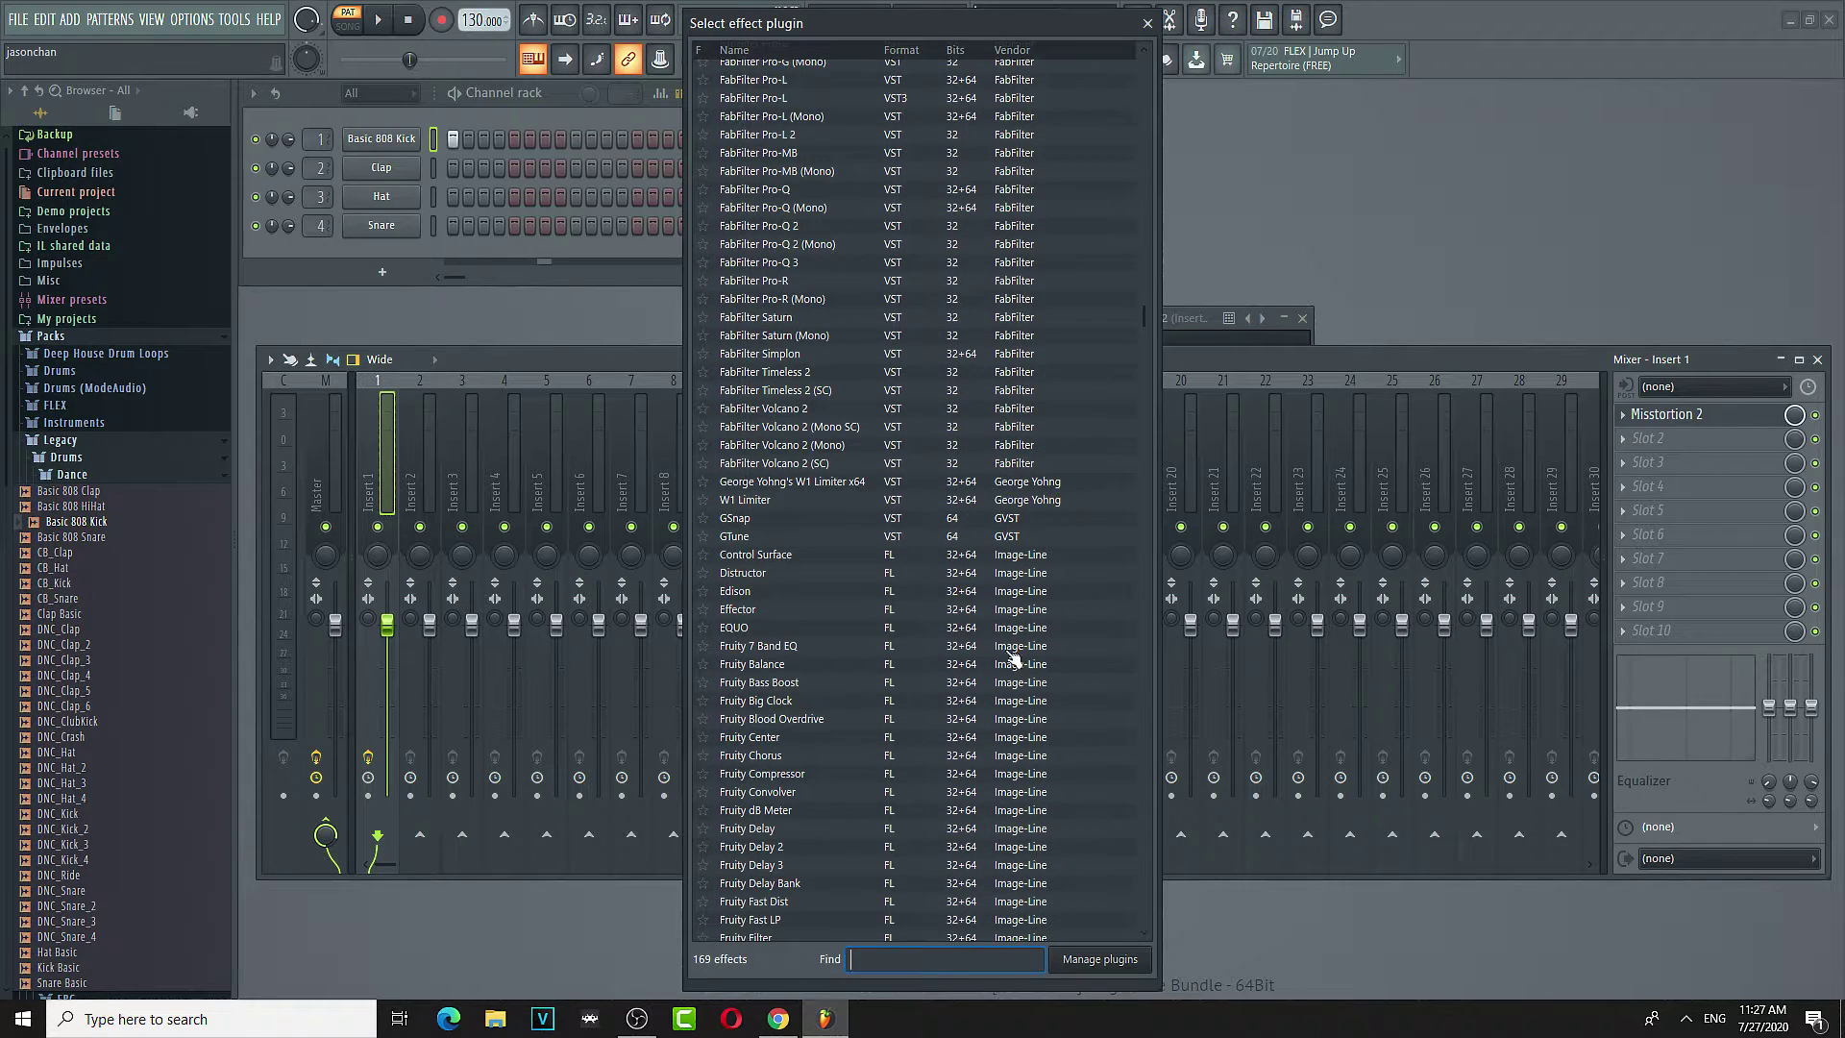
click(783, 574)
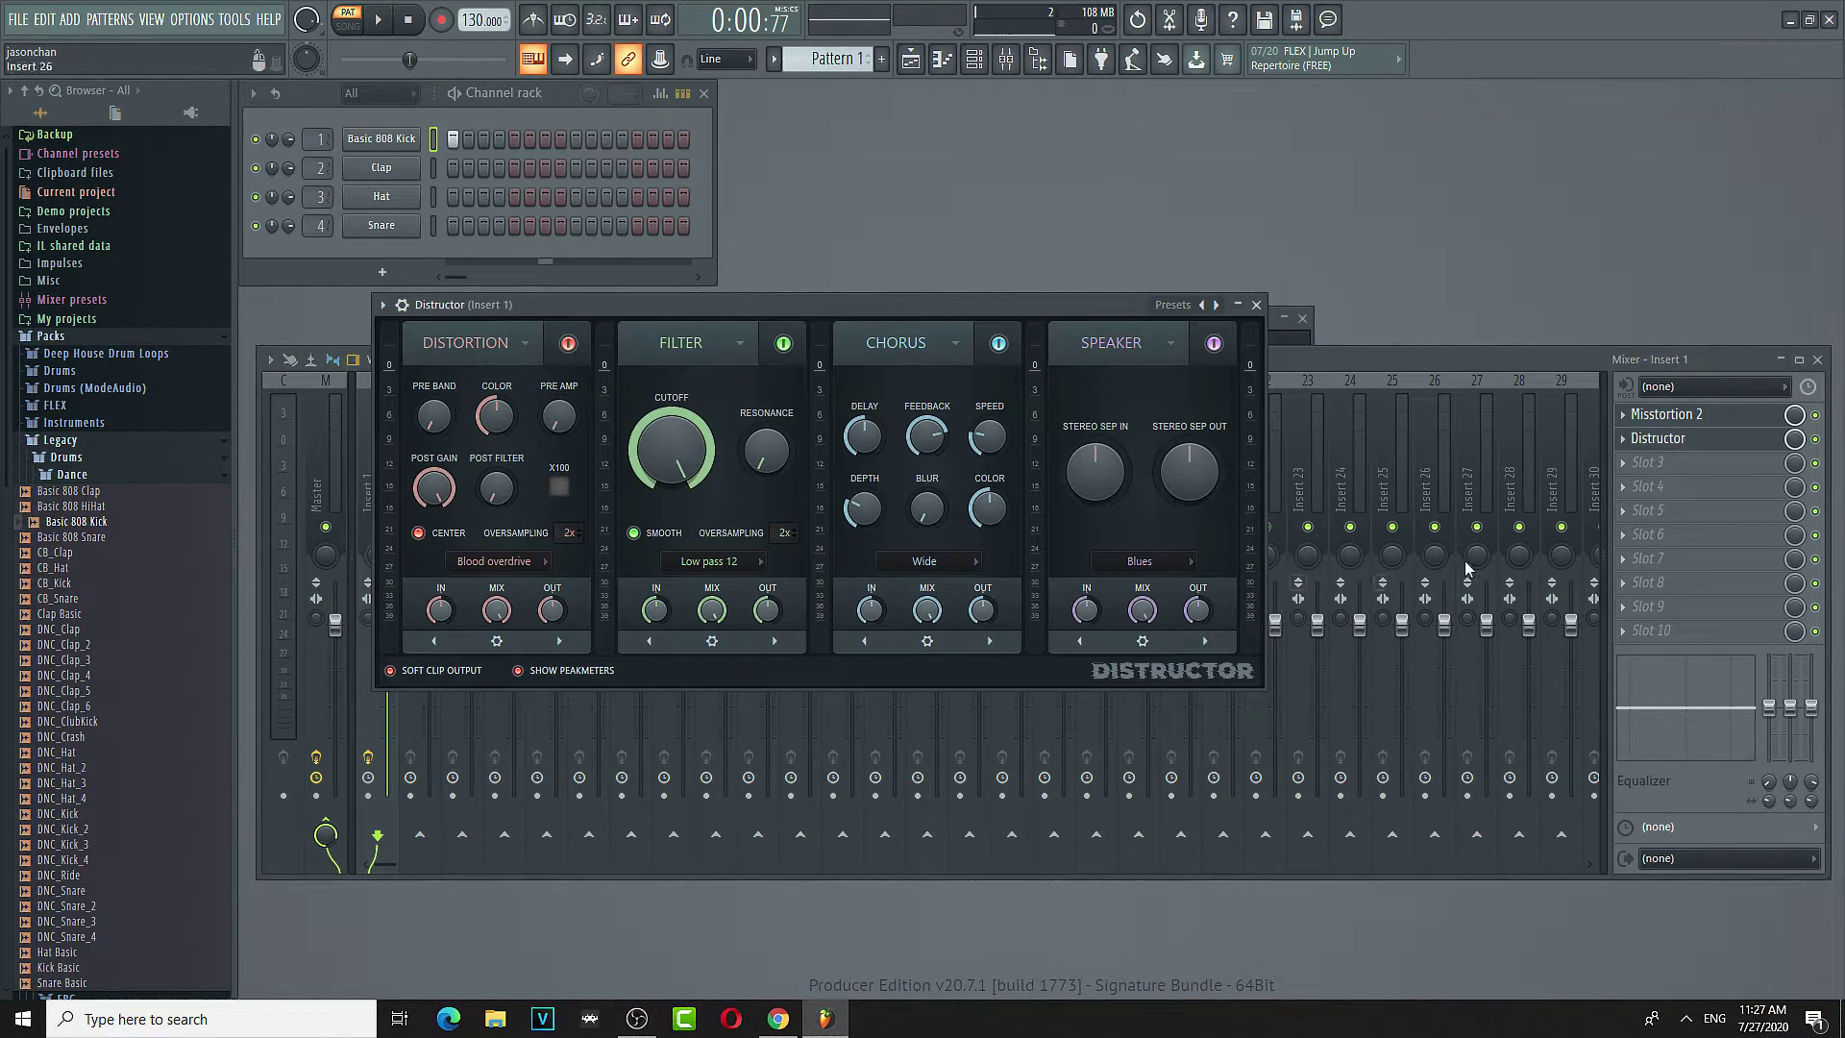
- Start playback and turn Distructor's Blood overdrive post filter down to 1%
click(1806, 428)
click(380, 23)
click(782, 302)
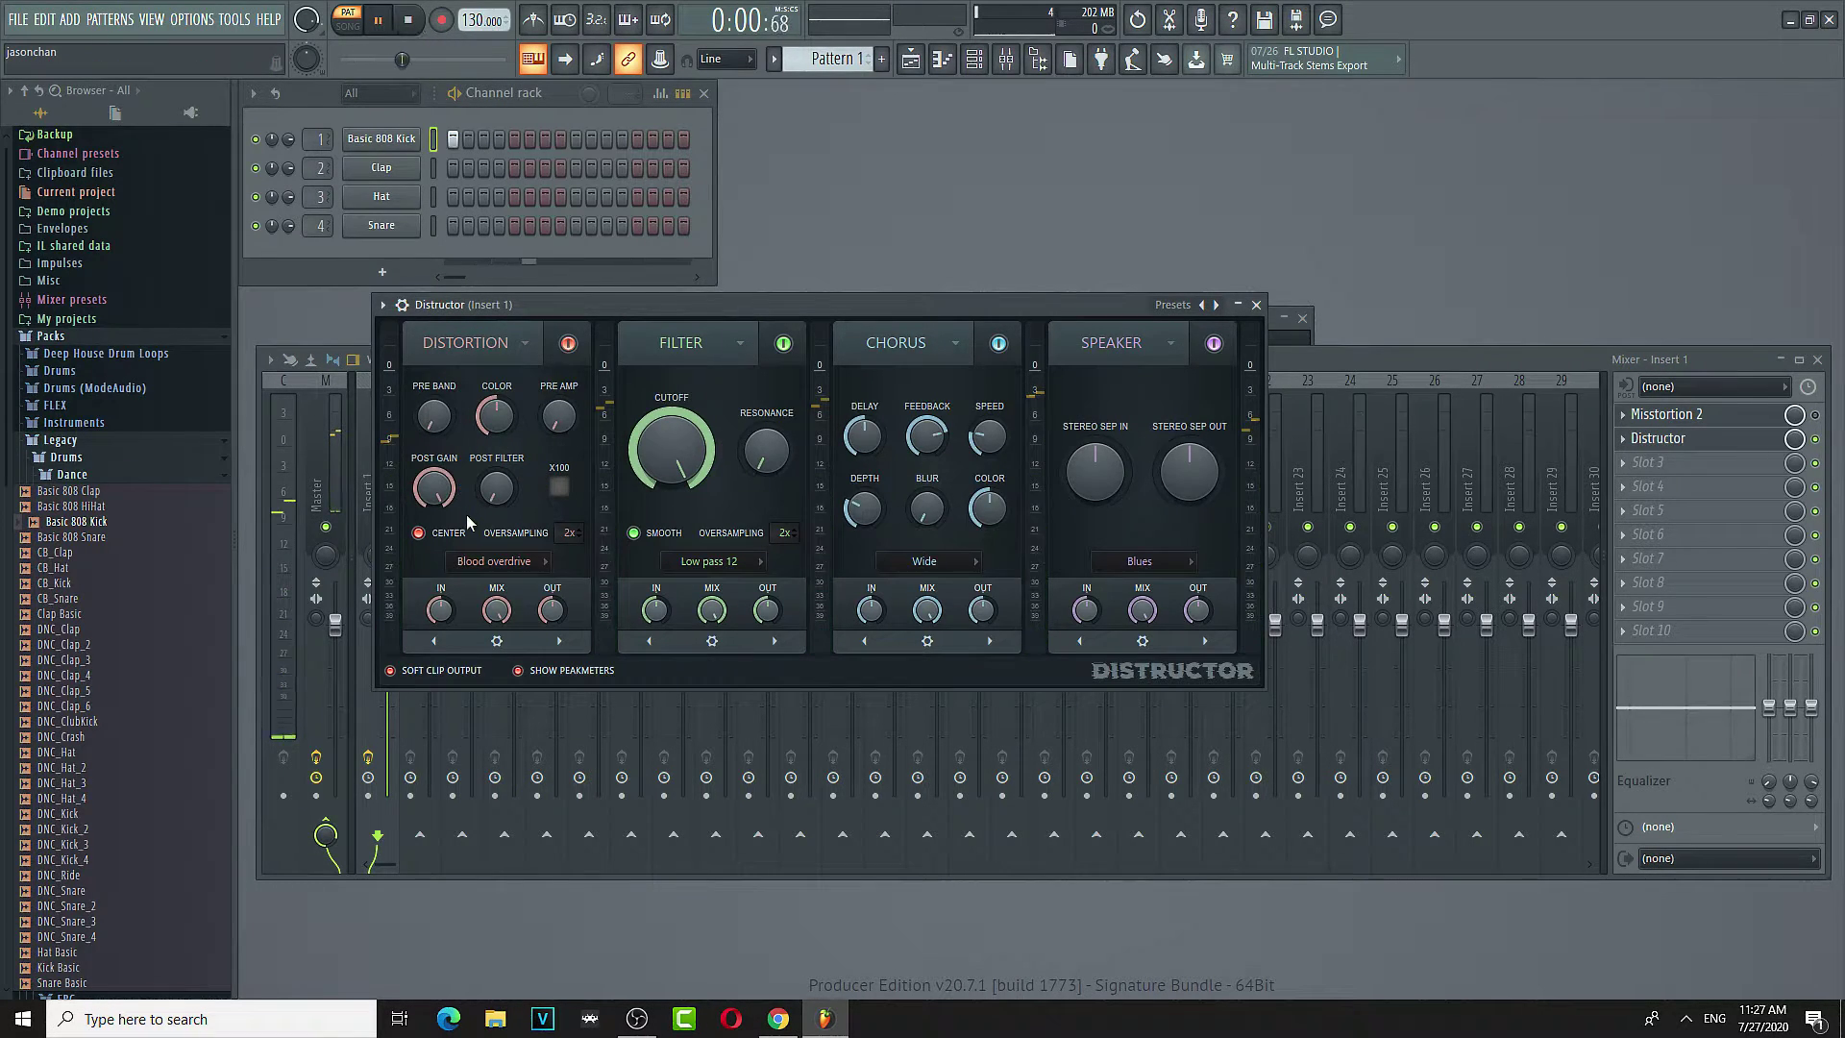
mouse_move(496, 490)
mouse_down()
mouse_move(506, 475)
mouse_move(511, 496)
mouse_up()
- Load the Aggro preset and lower the first module's pre amp to 26%
click(381, 304)
mouse_move(460, 375)
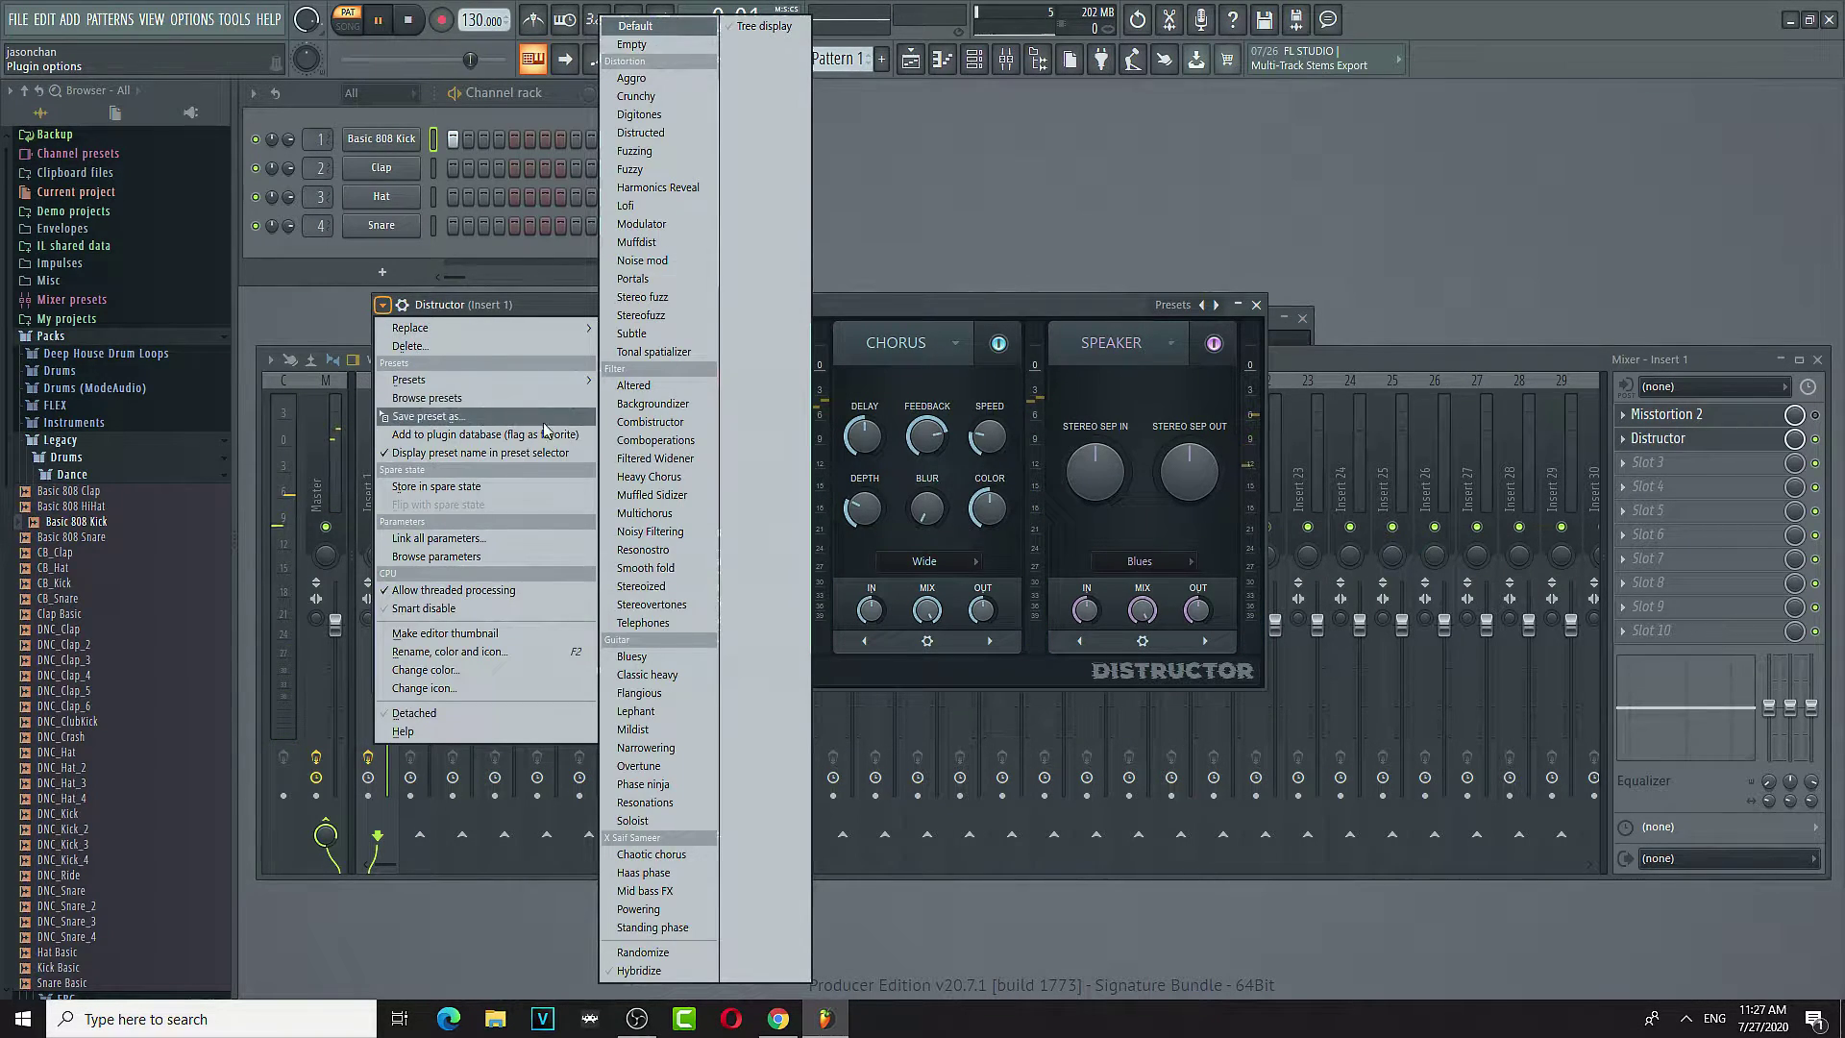
click(635, 79)
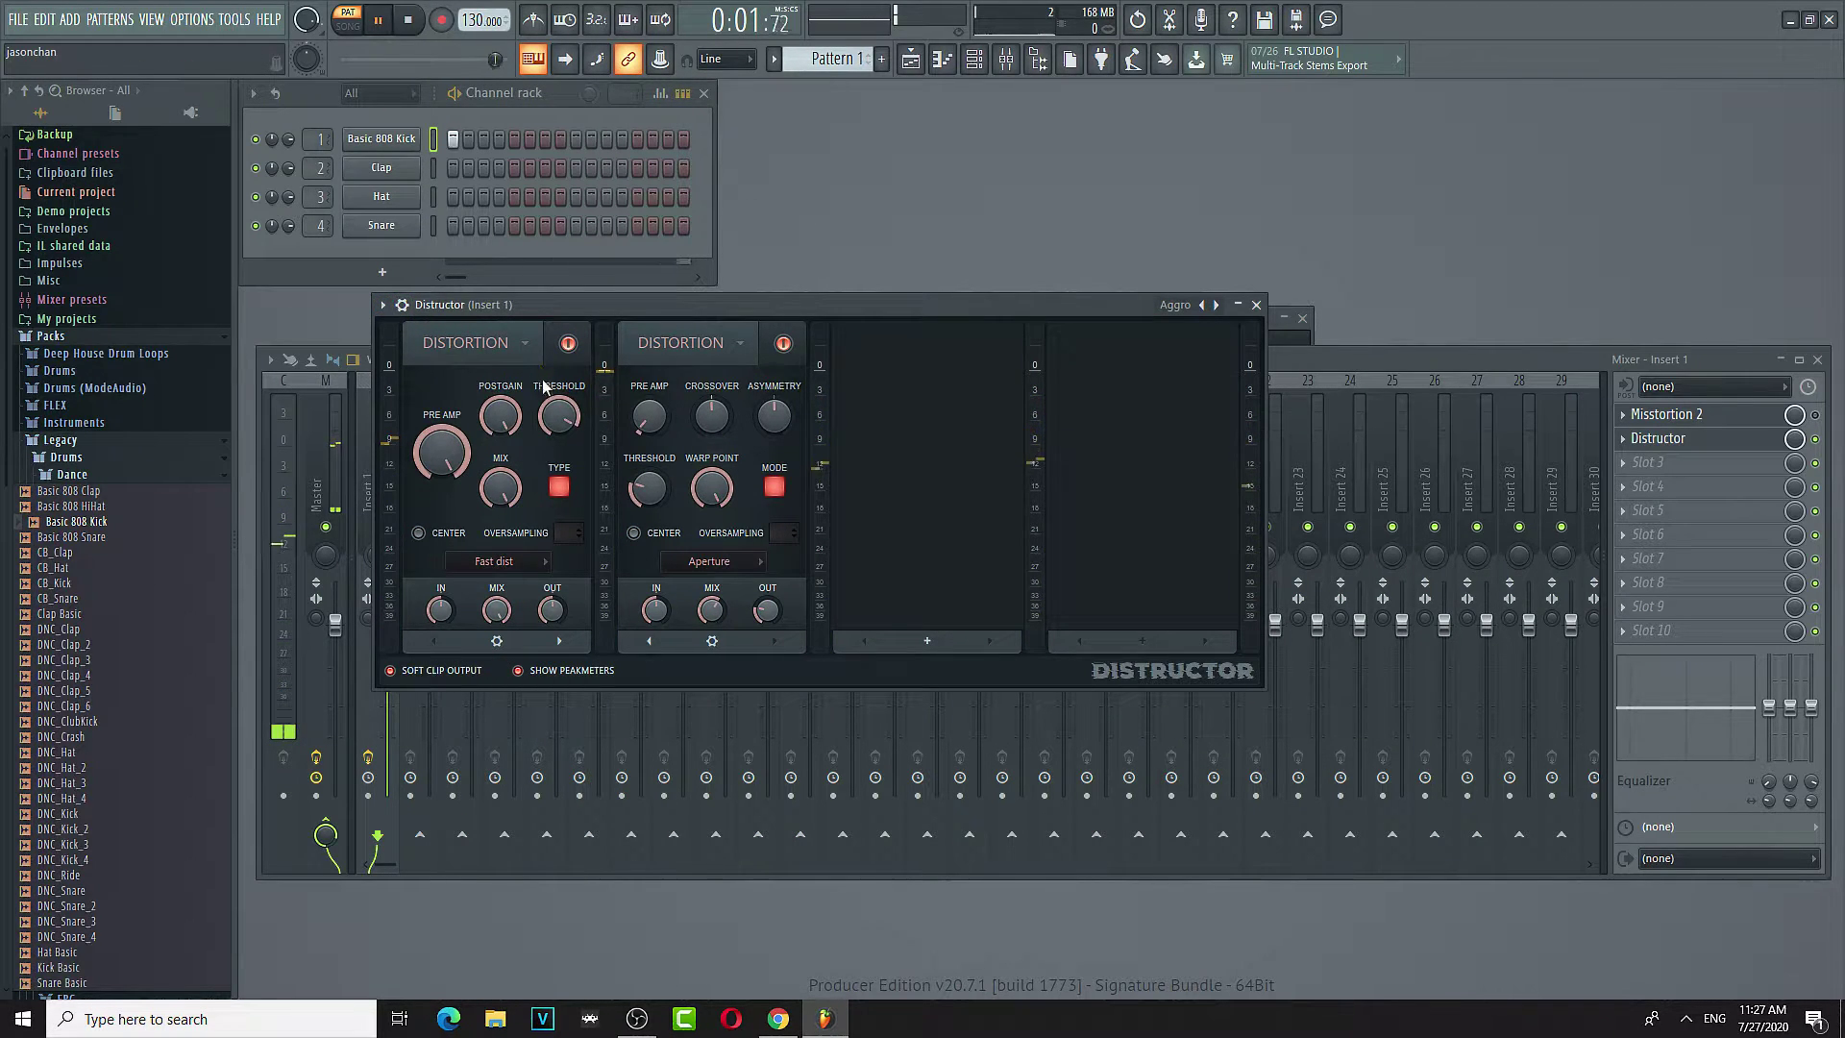
mouse_move(471, 461)
mouse_down()
mouse_move(471, 495)
mouse_move(445, 483)
mouse_up()
drag(450, 470, 447, 422)
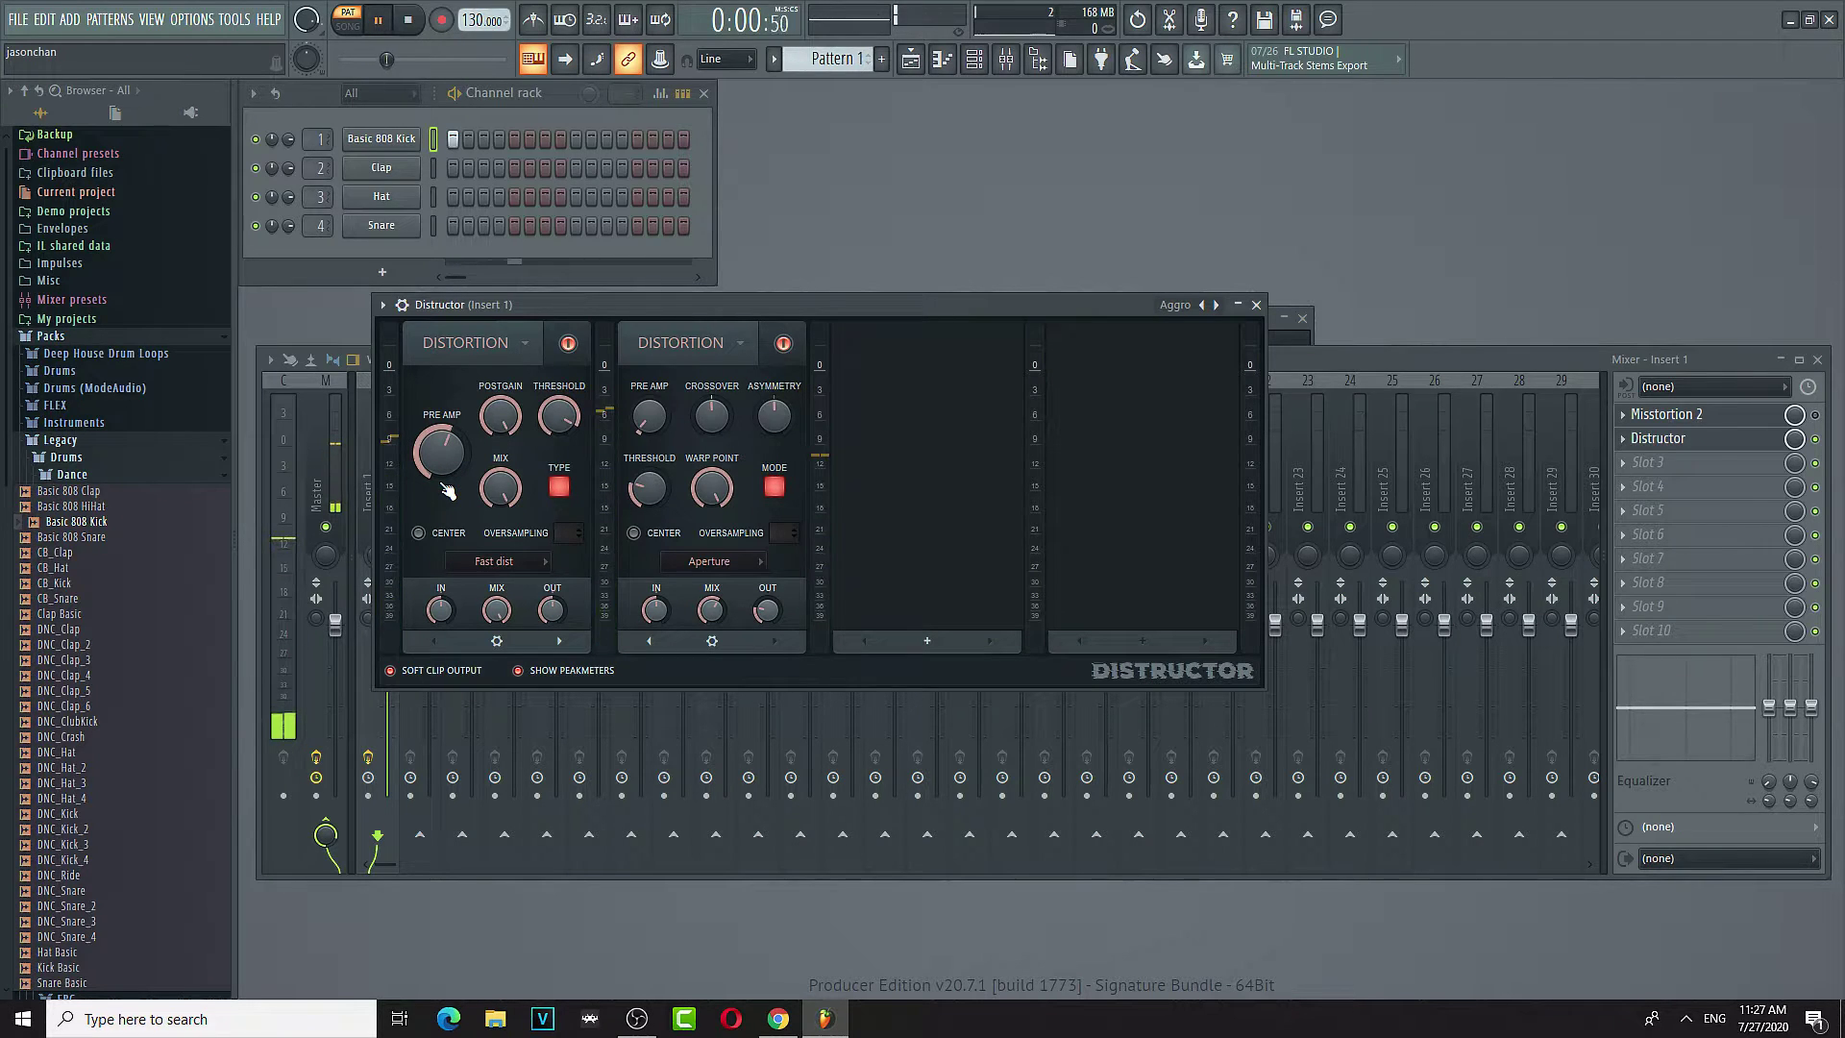
- Dismiss Distructor's preset list, keeping Aggro, and select the Master track
click(382, 305)
mouse_move(444, 383)
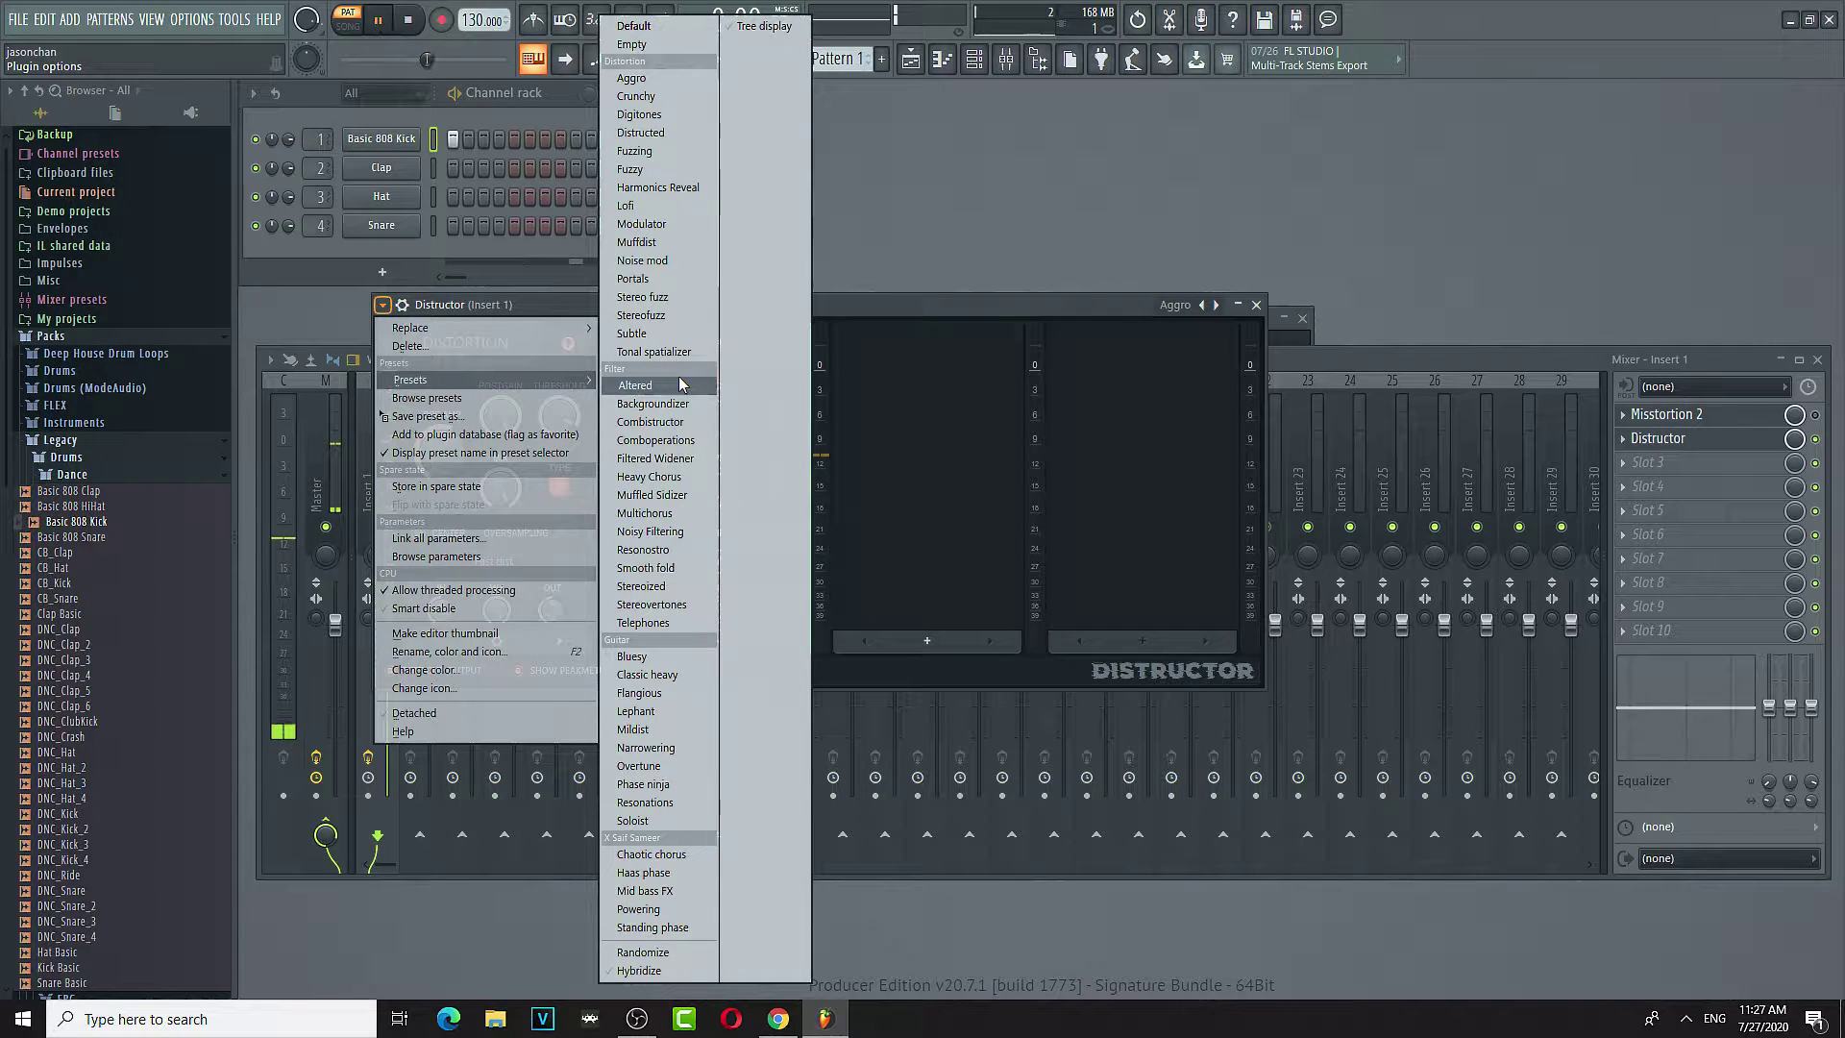
click(1547, 366)
click(337, 482)
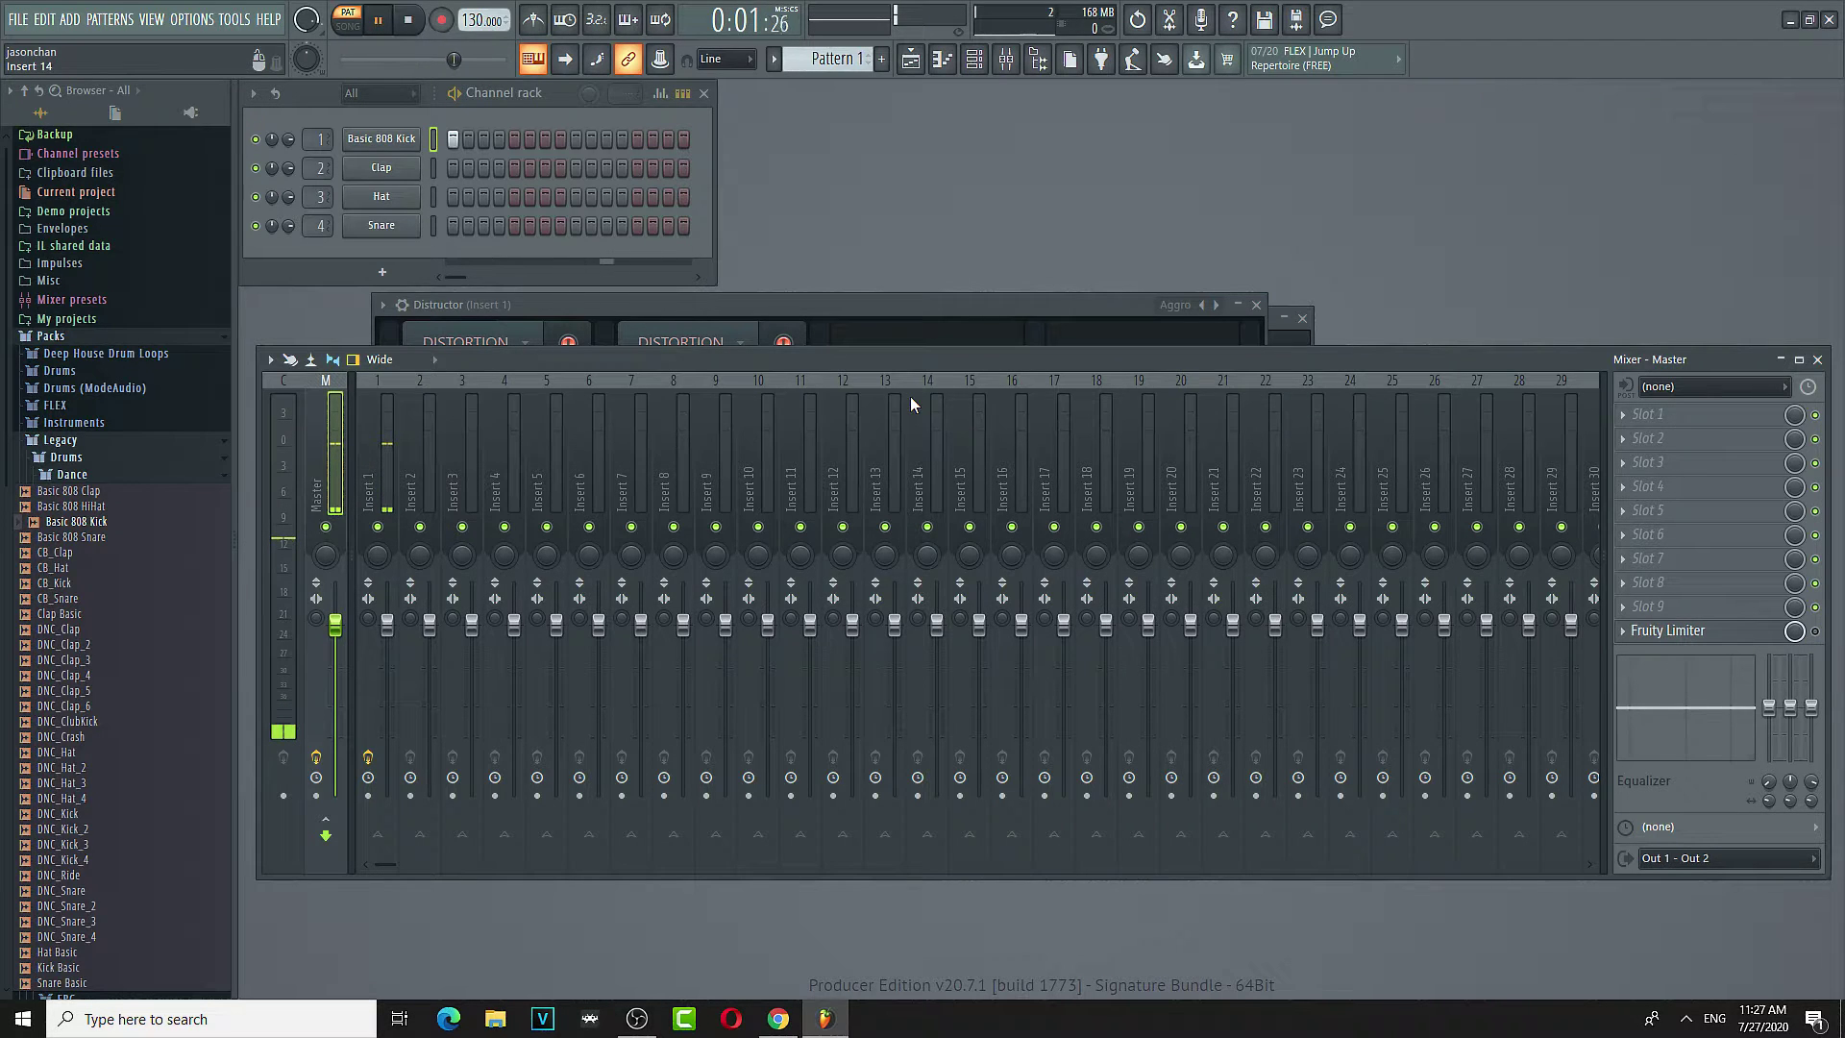
- Try Distructor's Backgroundizer preset, then Overtune
click(840, 303)
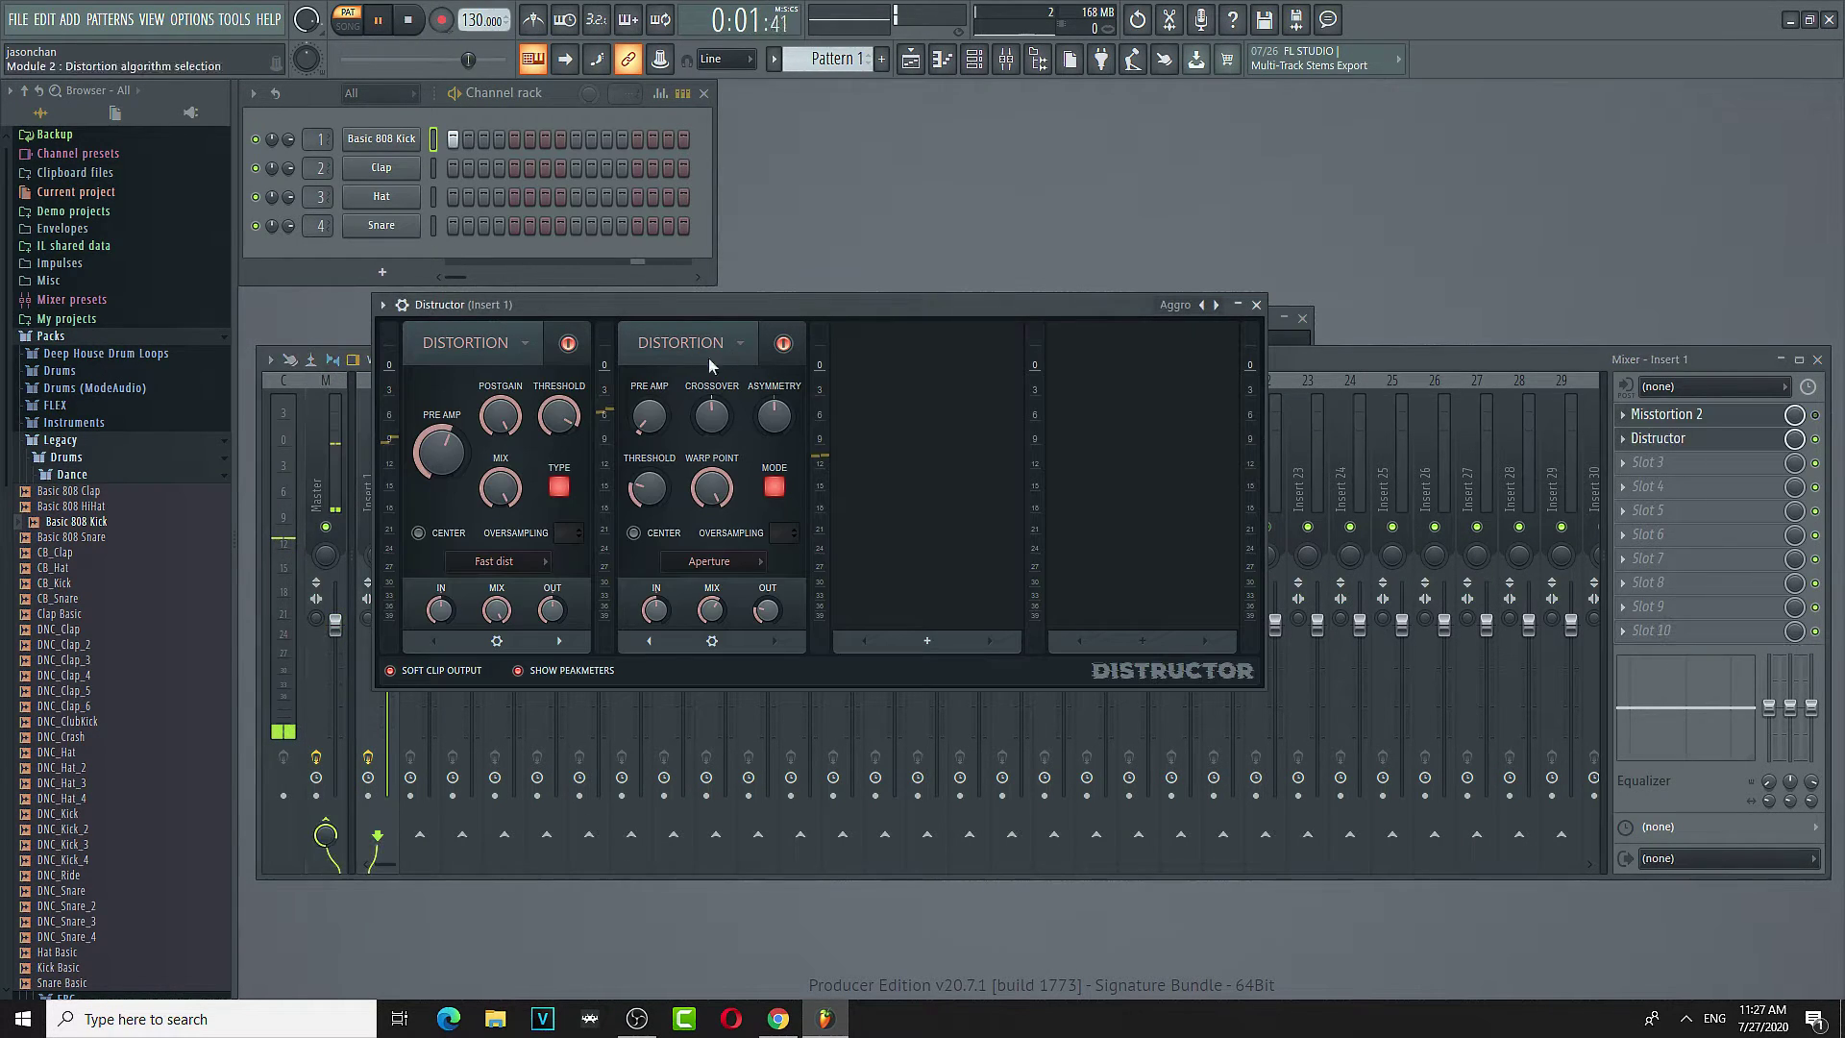
click(382, 305)
mouse_move(448, 381)
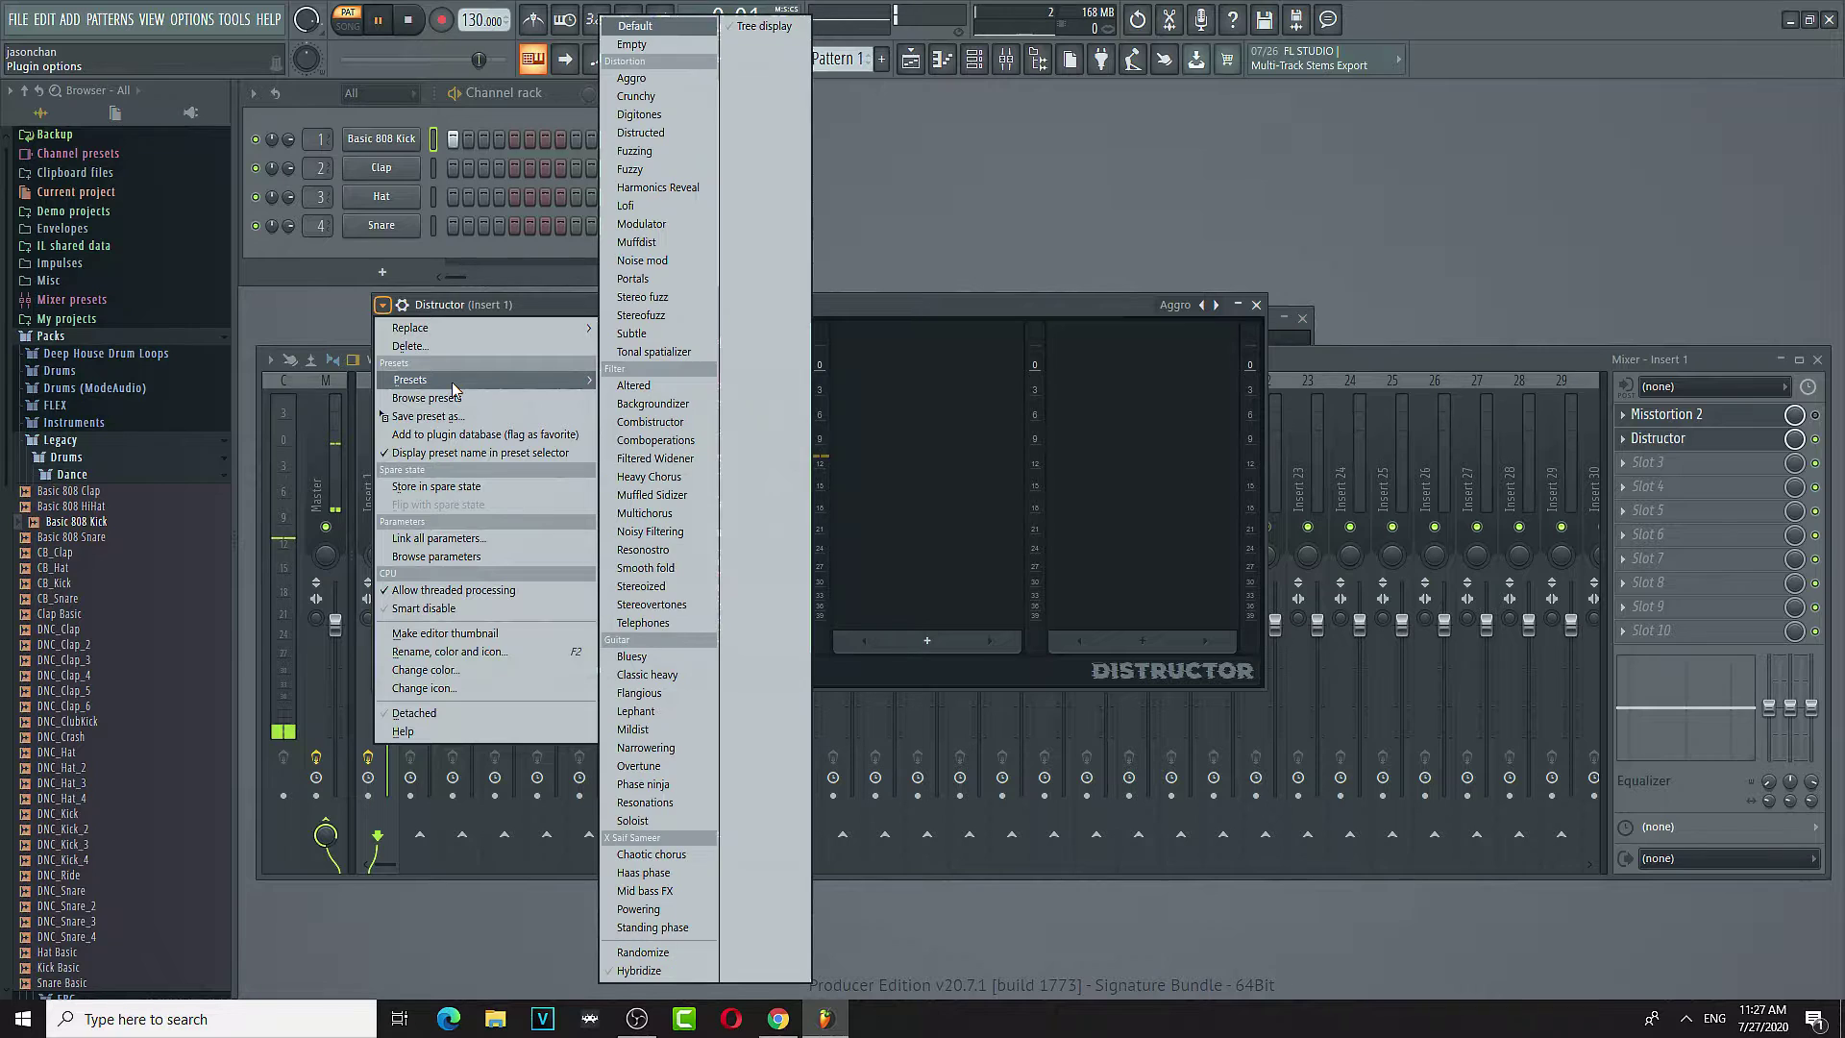
click(653, 403)
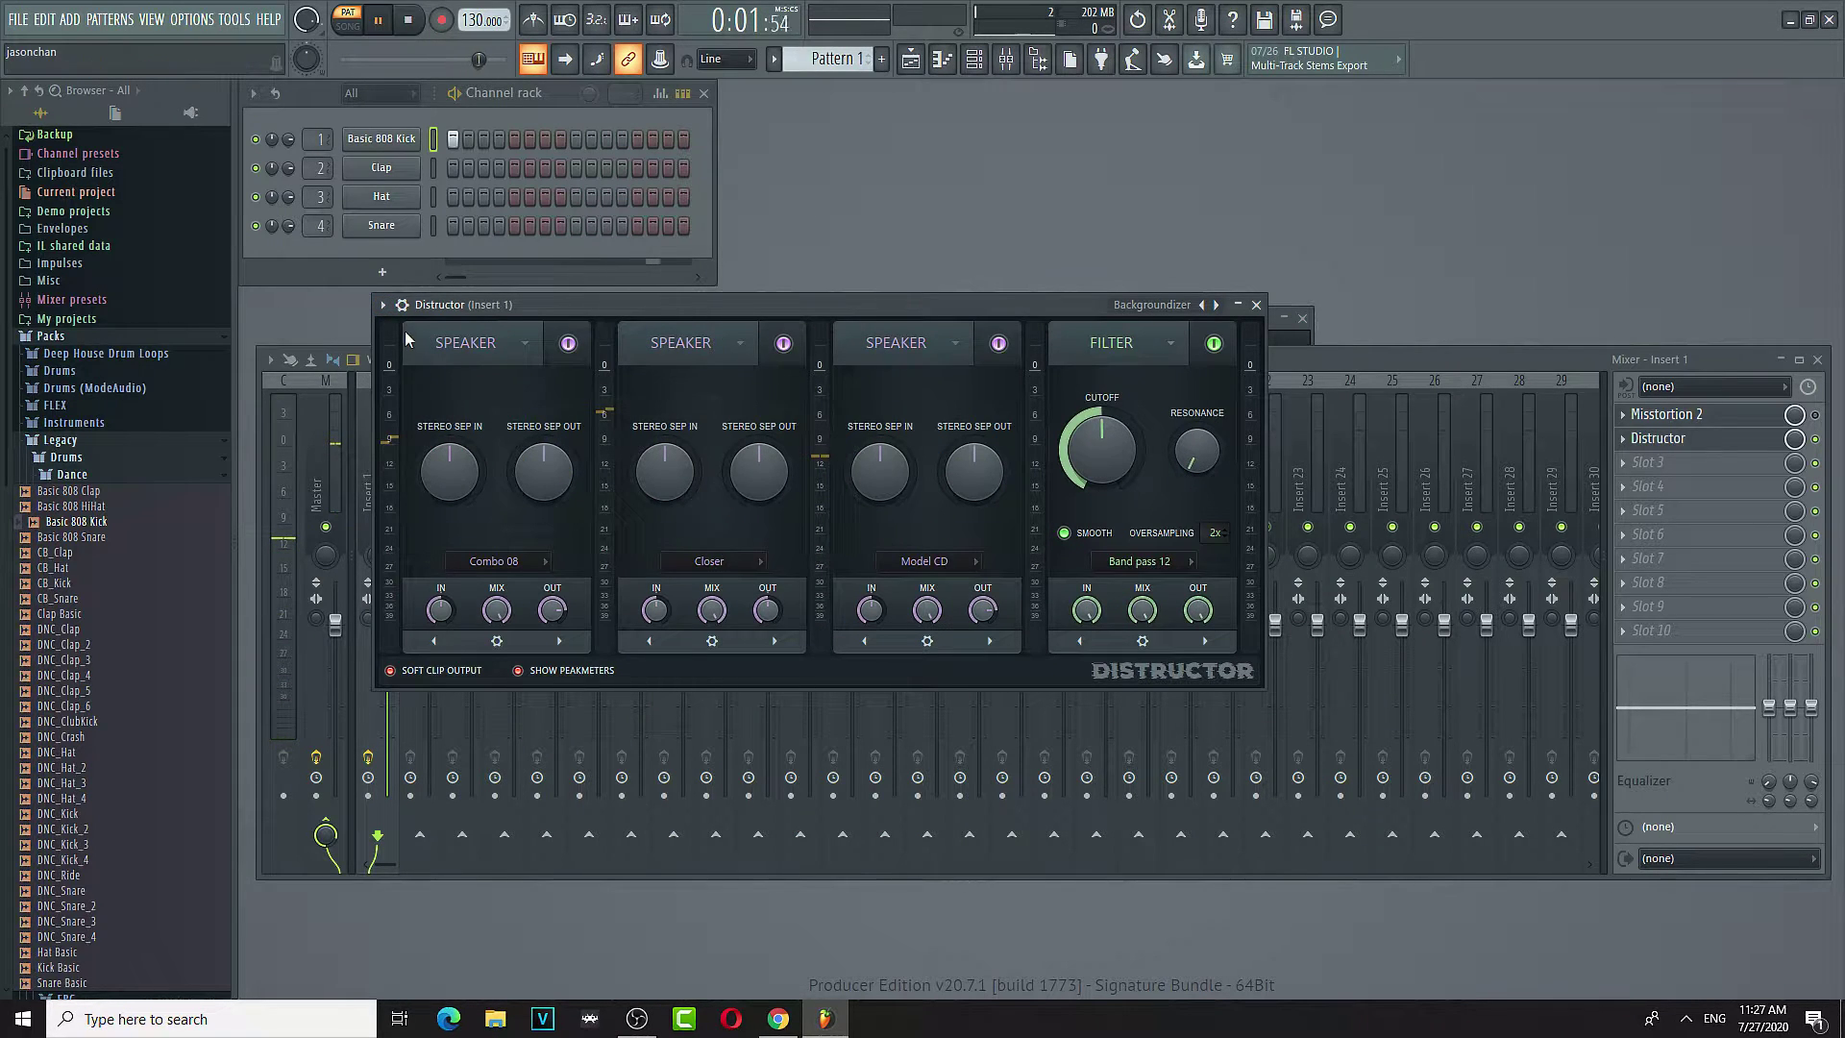
click(384, 307)
mouse_move(434, 378)
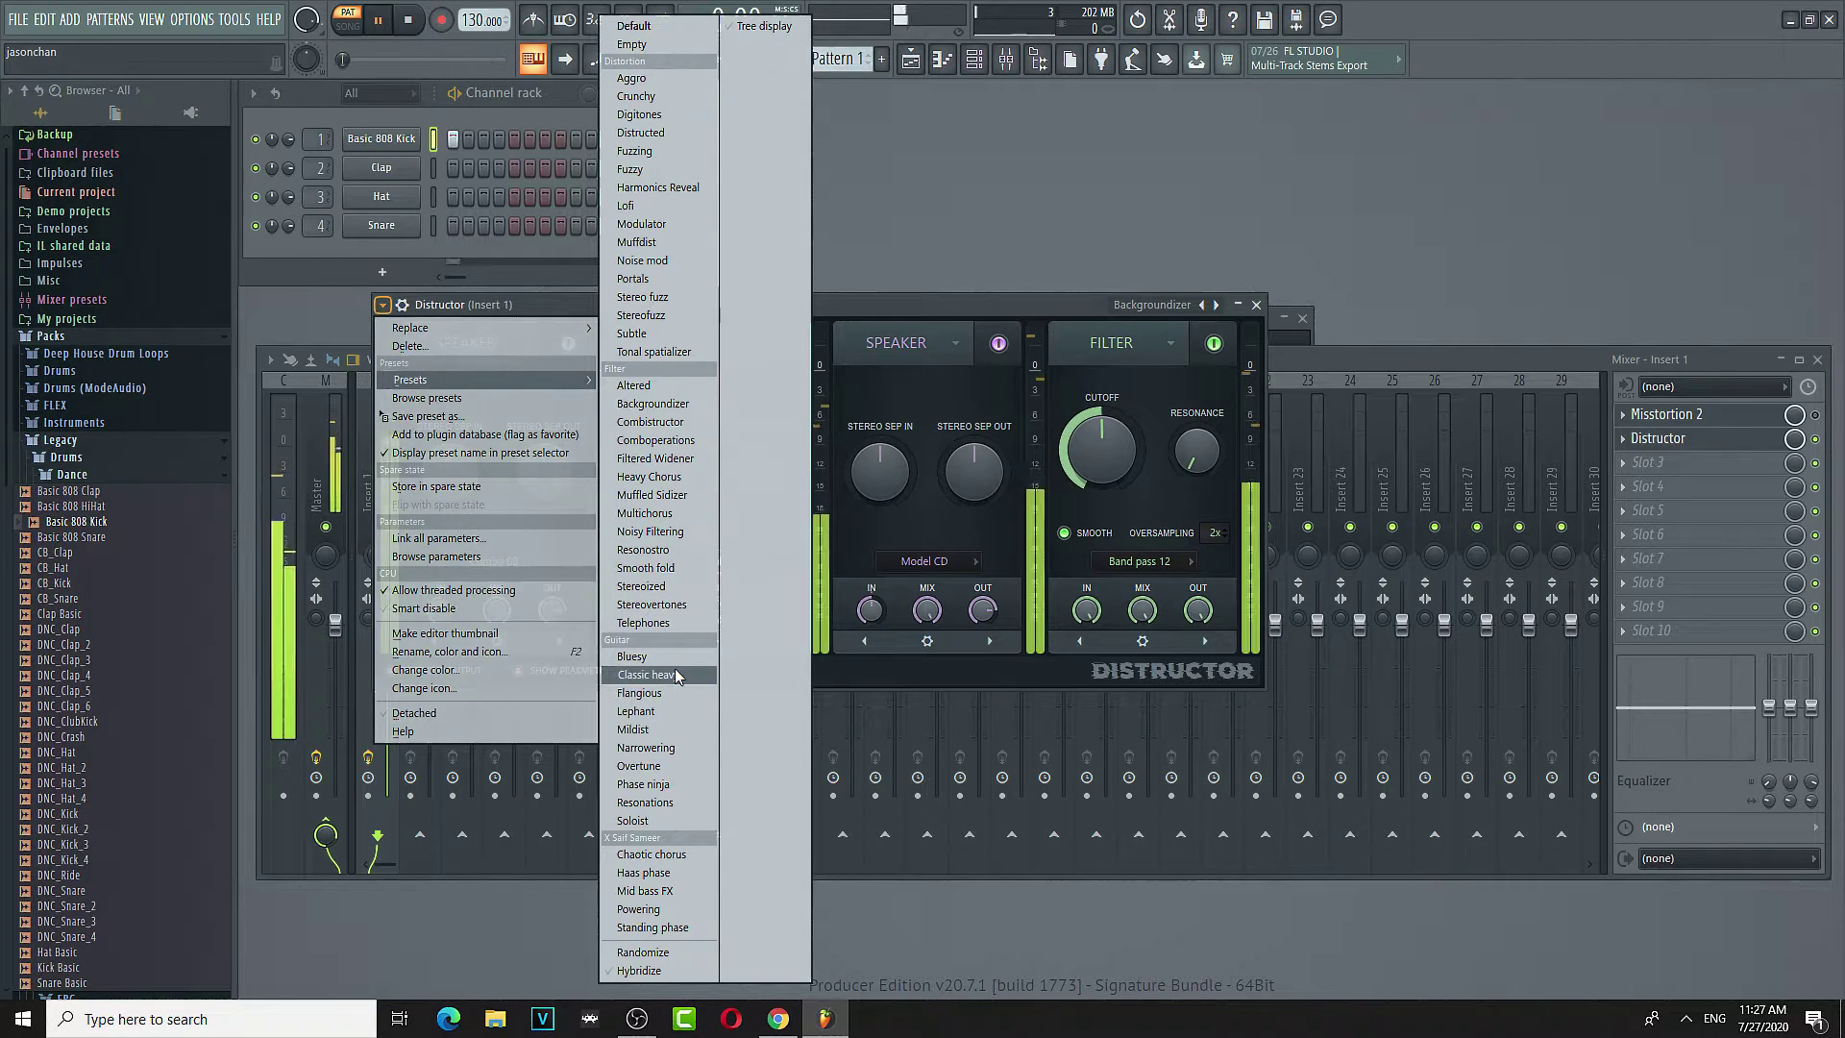
click(689, 764)
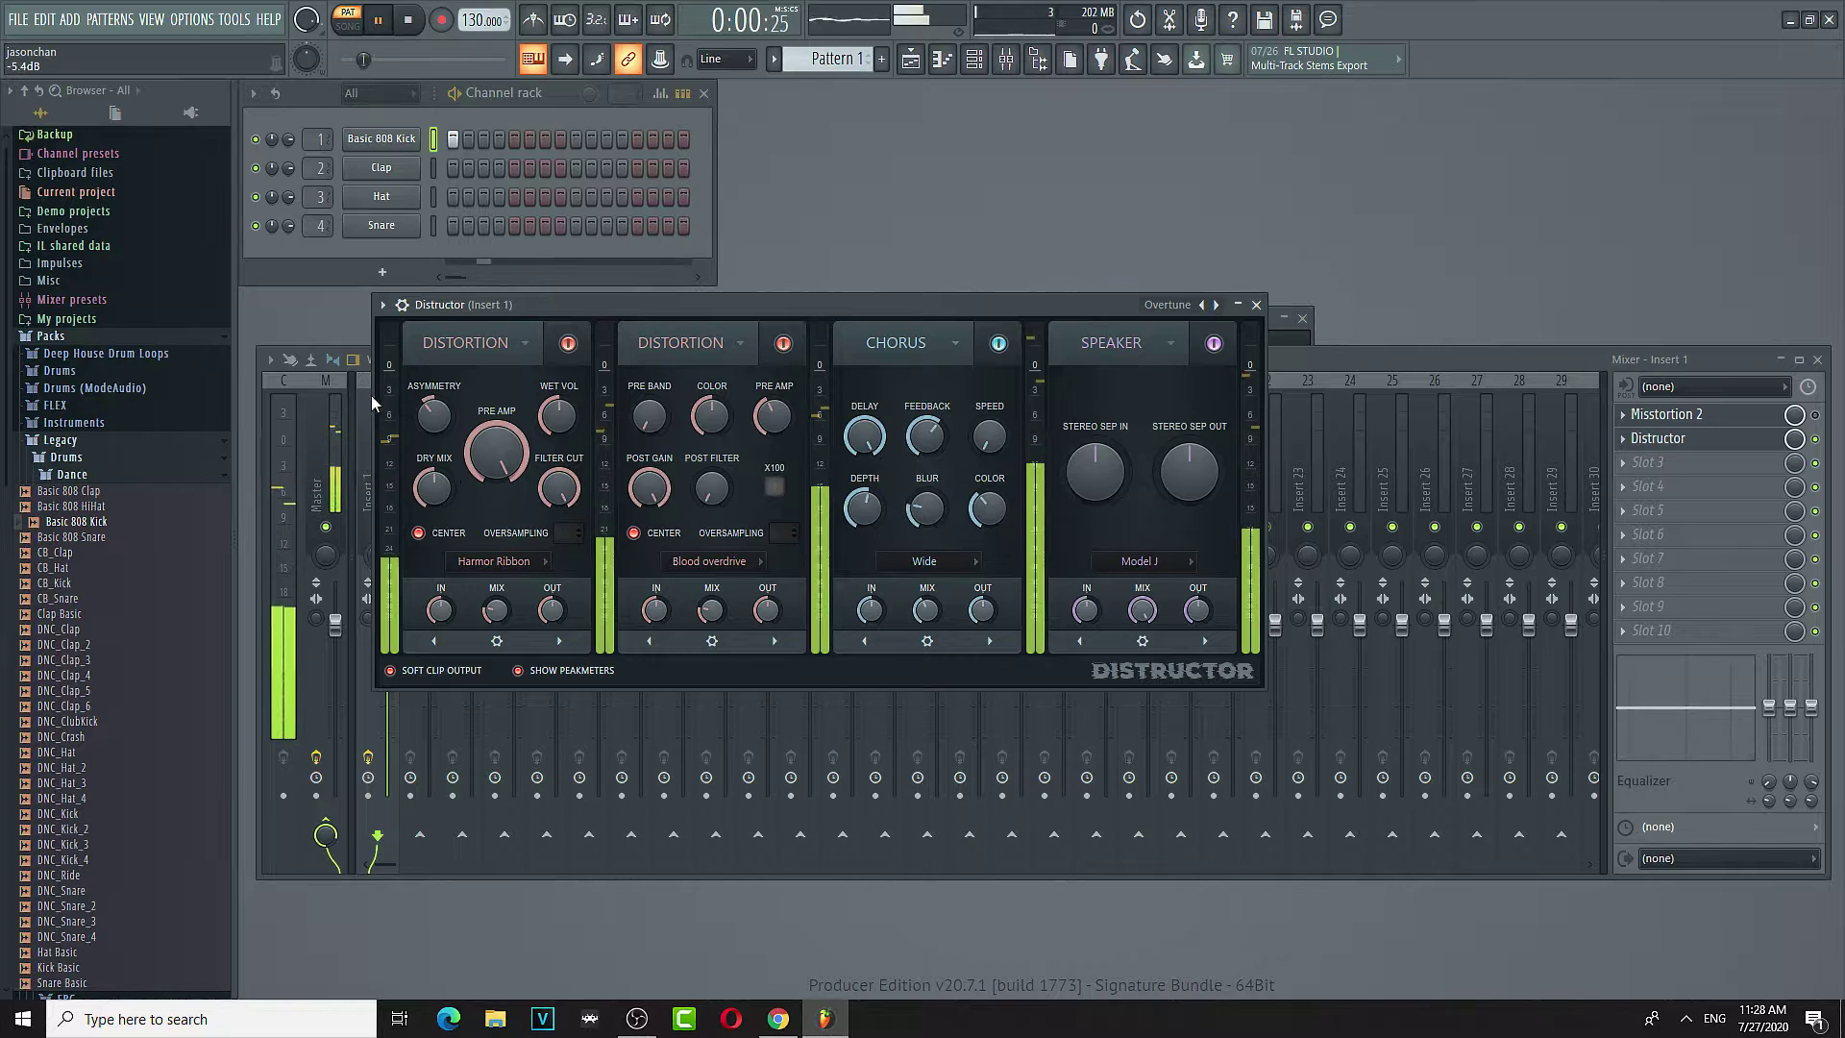
- Try the Chaotic chorus preset, then return Distructor to Aggro
click(382, 304)
mouse_move(423, 377)
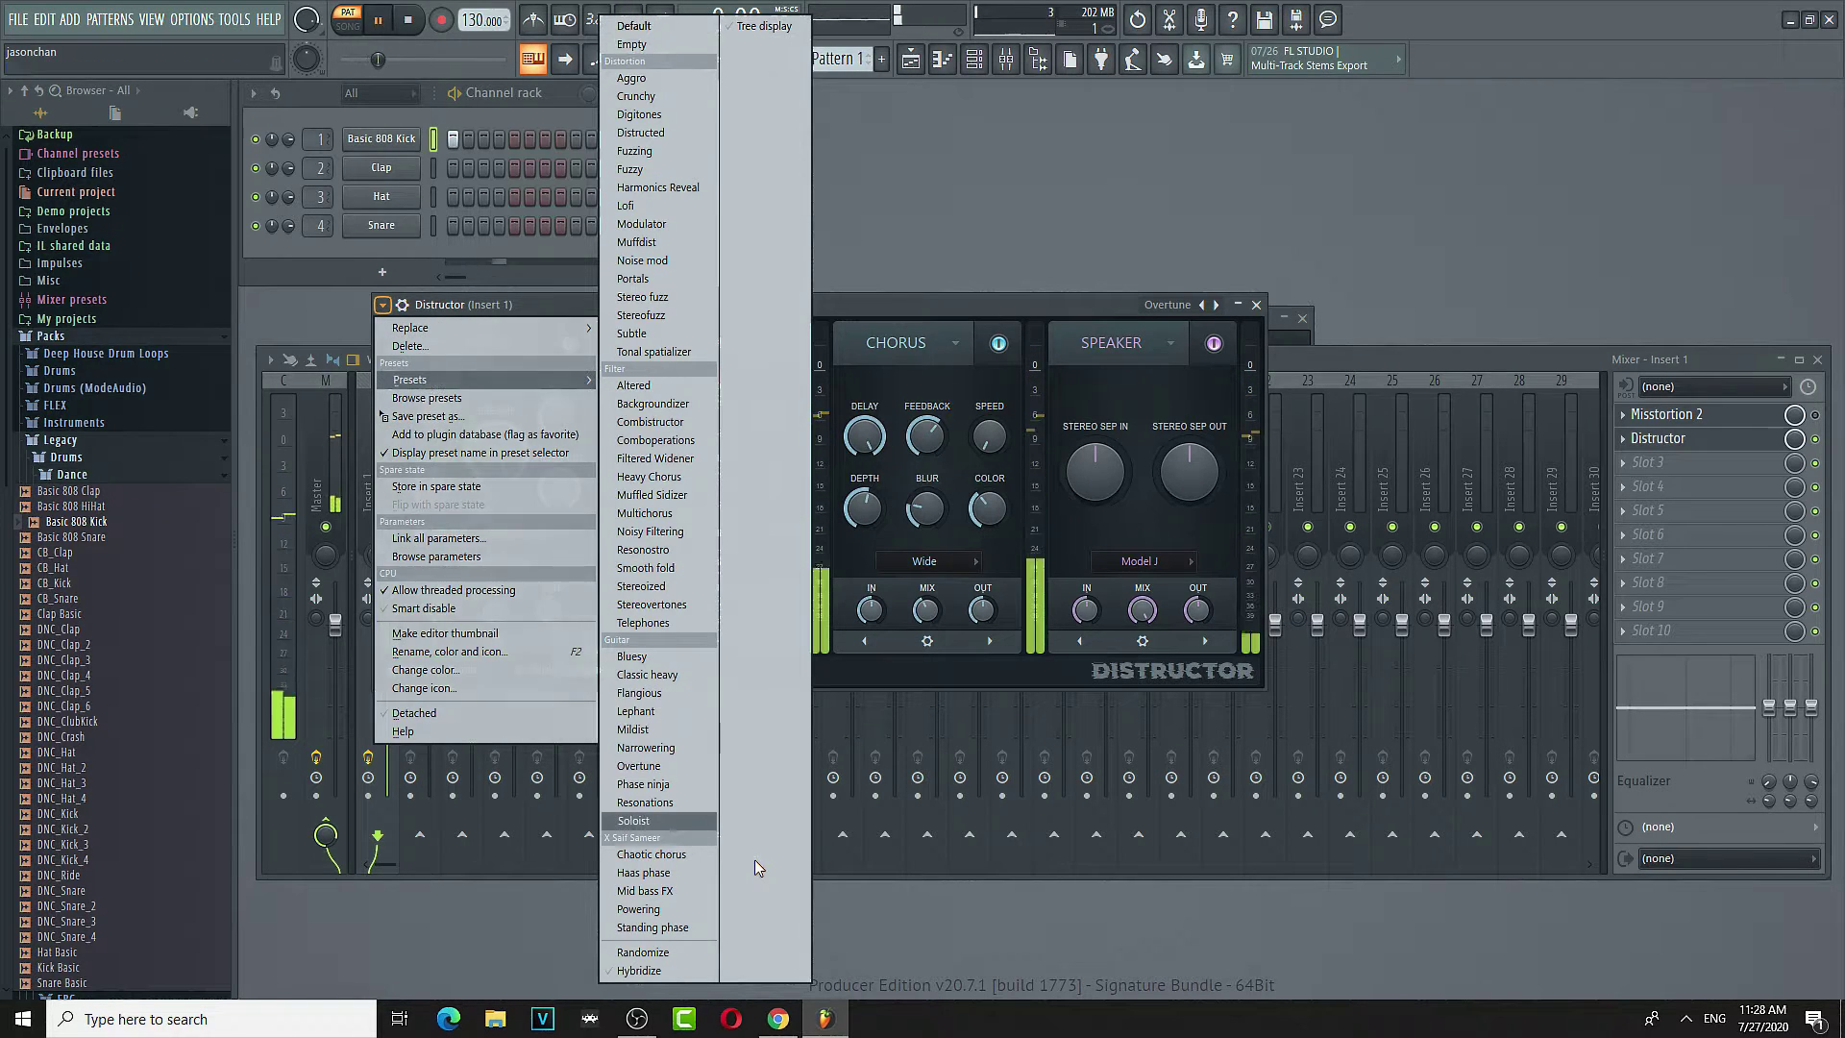
click(684, 855)
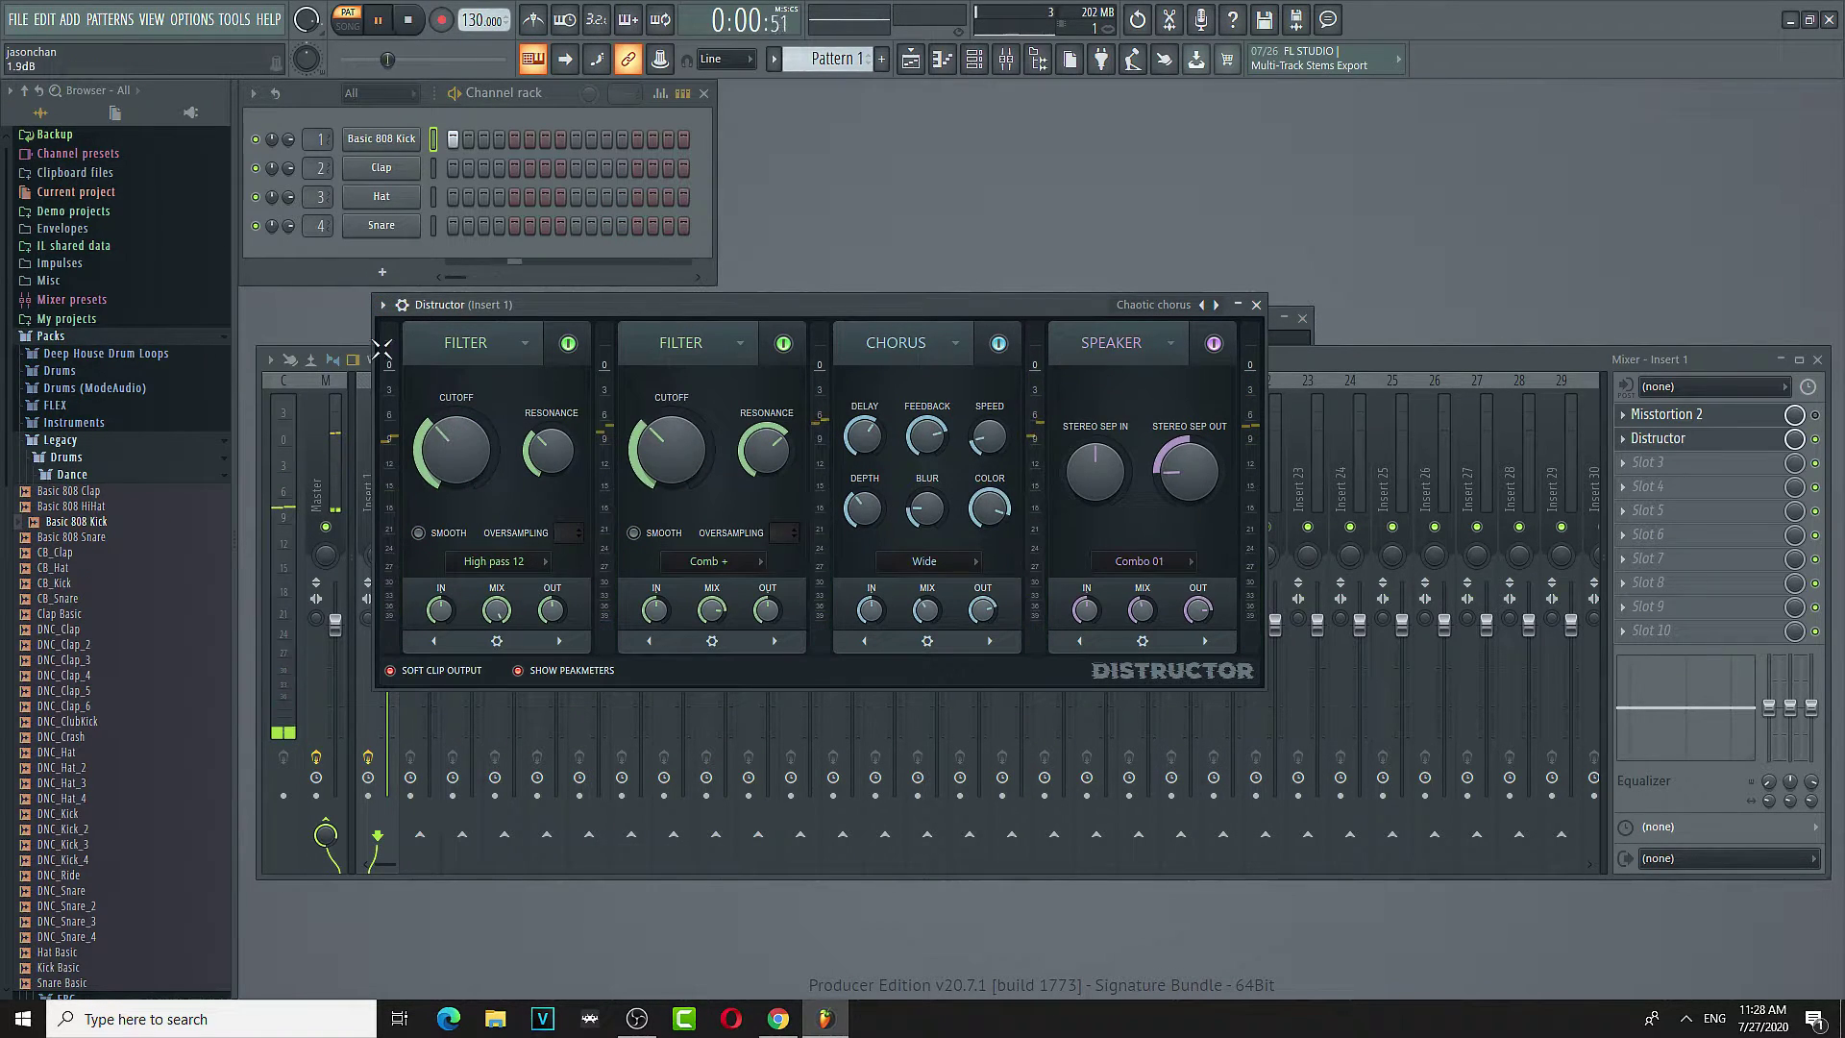
click(382, 304)
mouse_move(438, 382)
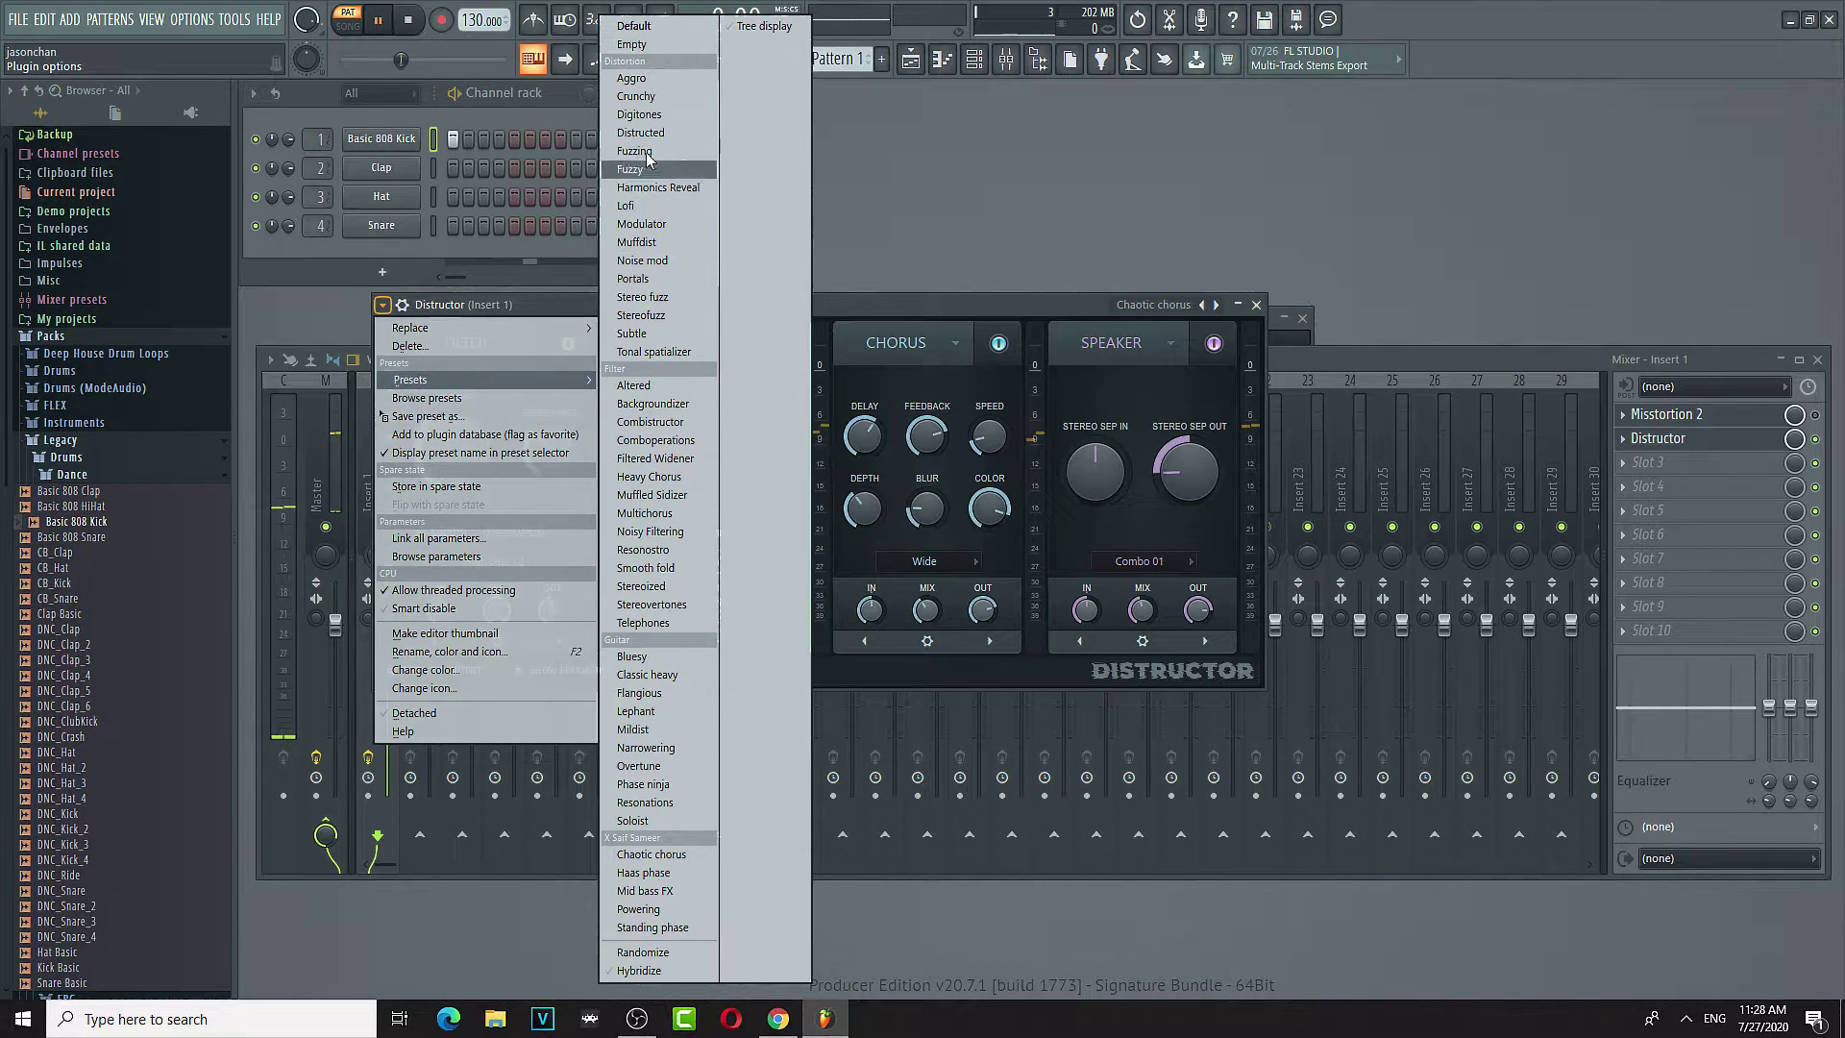
click(646, 83)
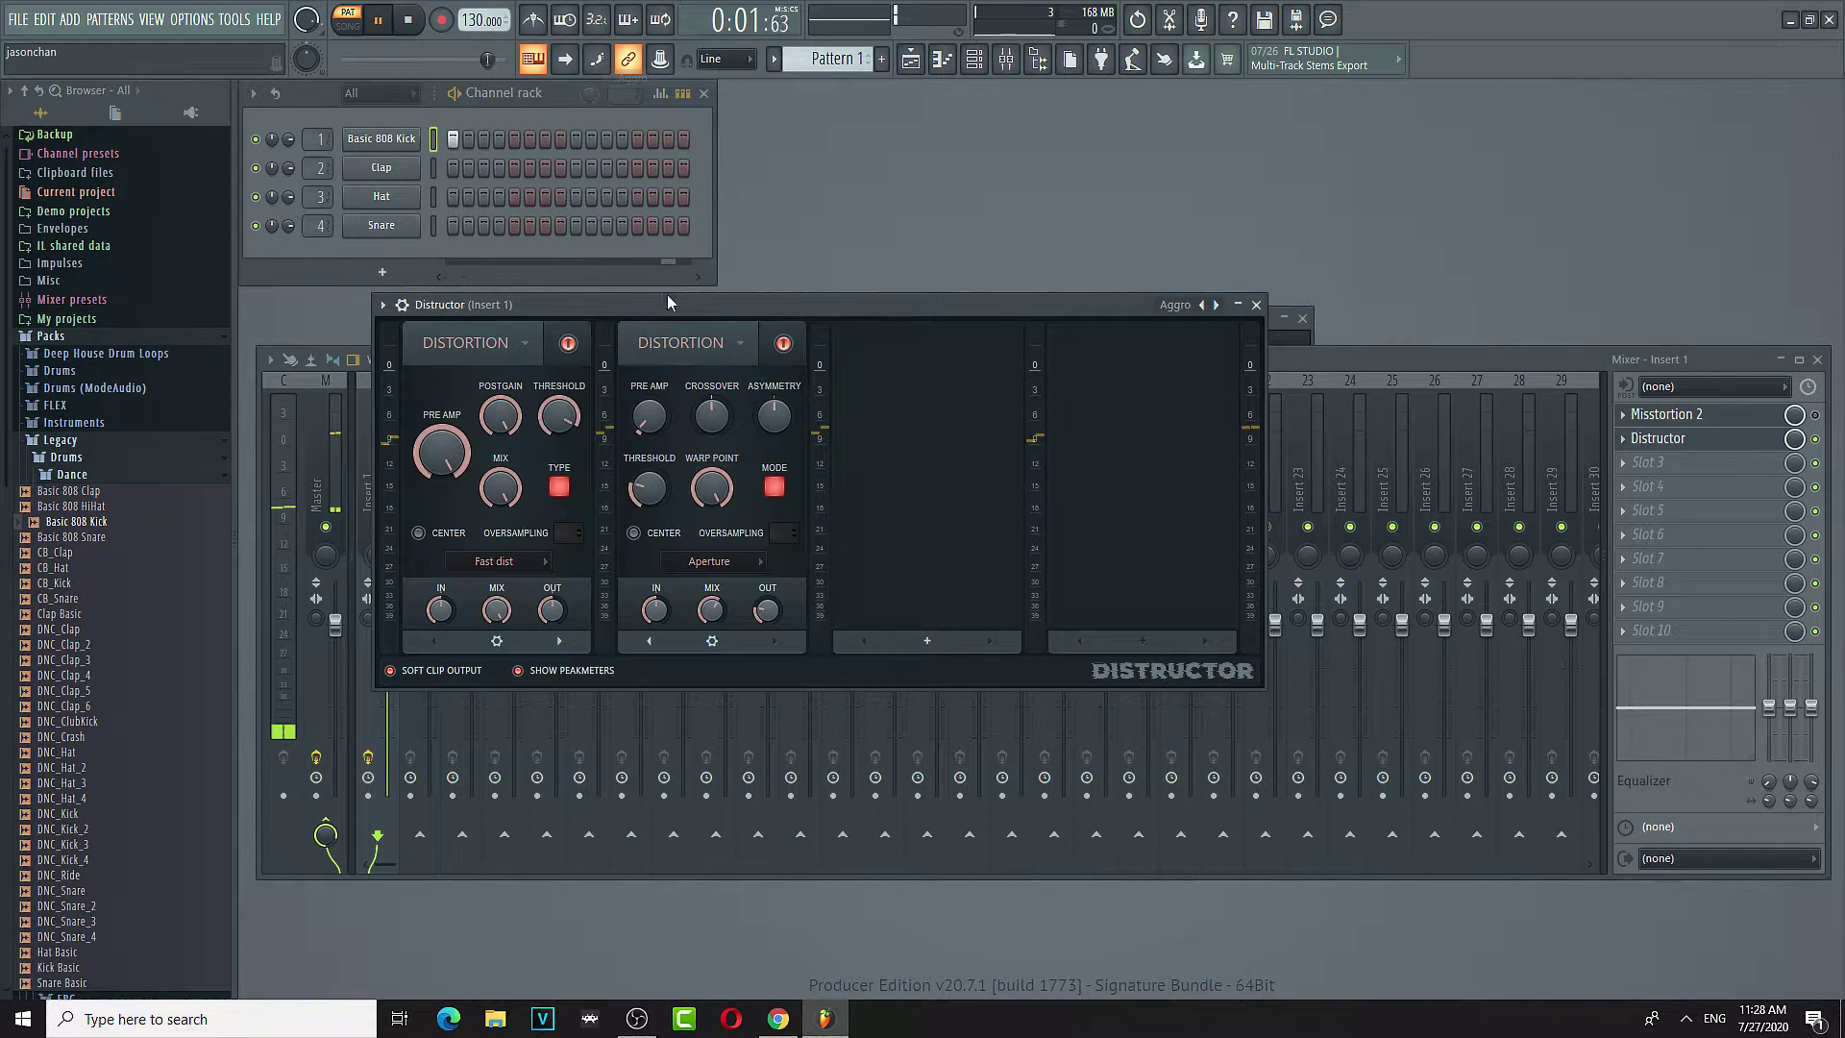
click(382, 305)
mouse_move(435, 380)
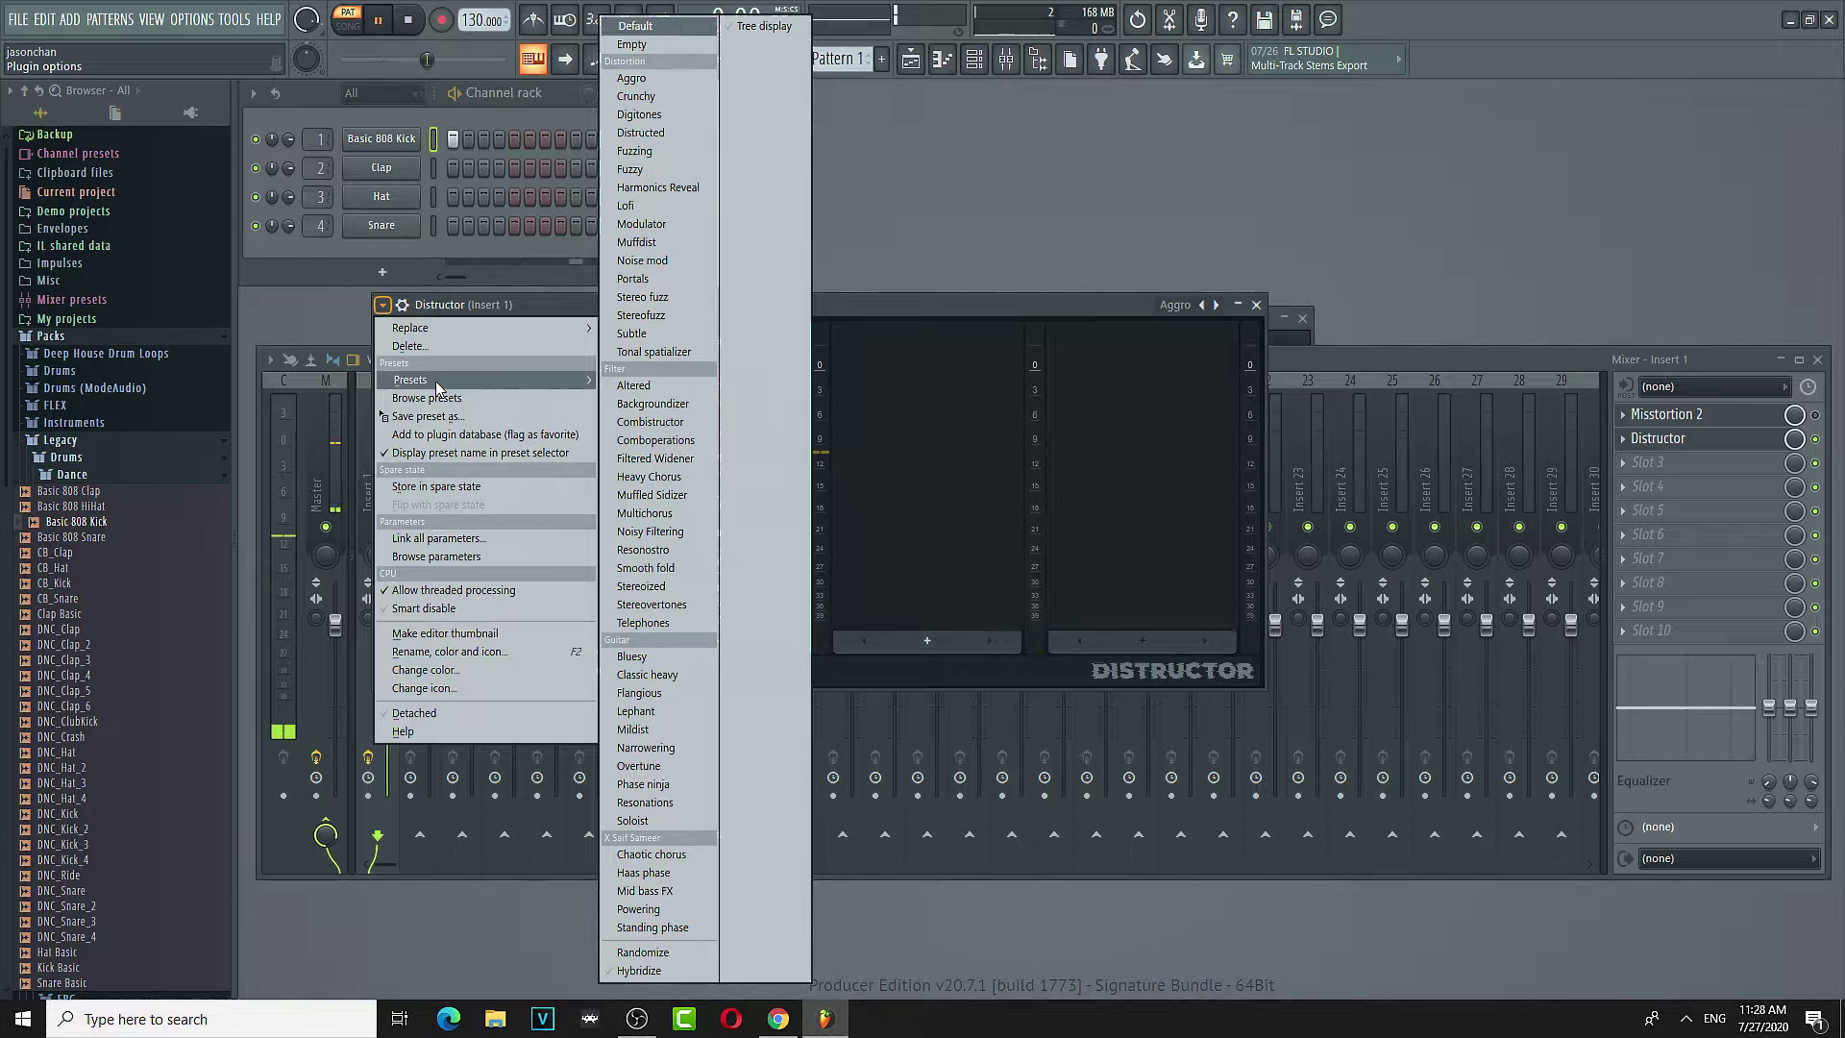
- Lower Misstortion 2's Hard Clip to about 35 dB
click(1817, 422)
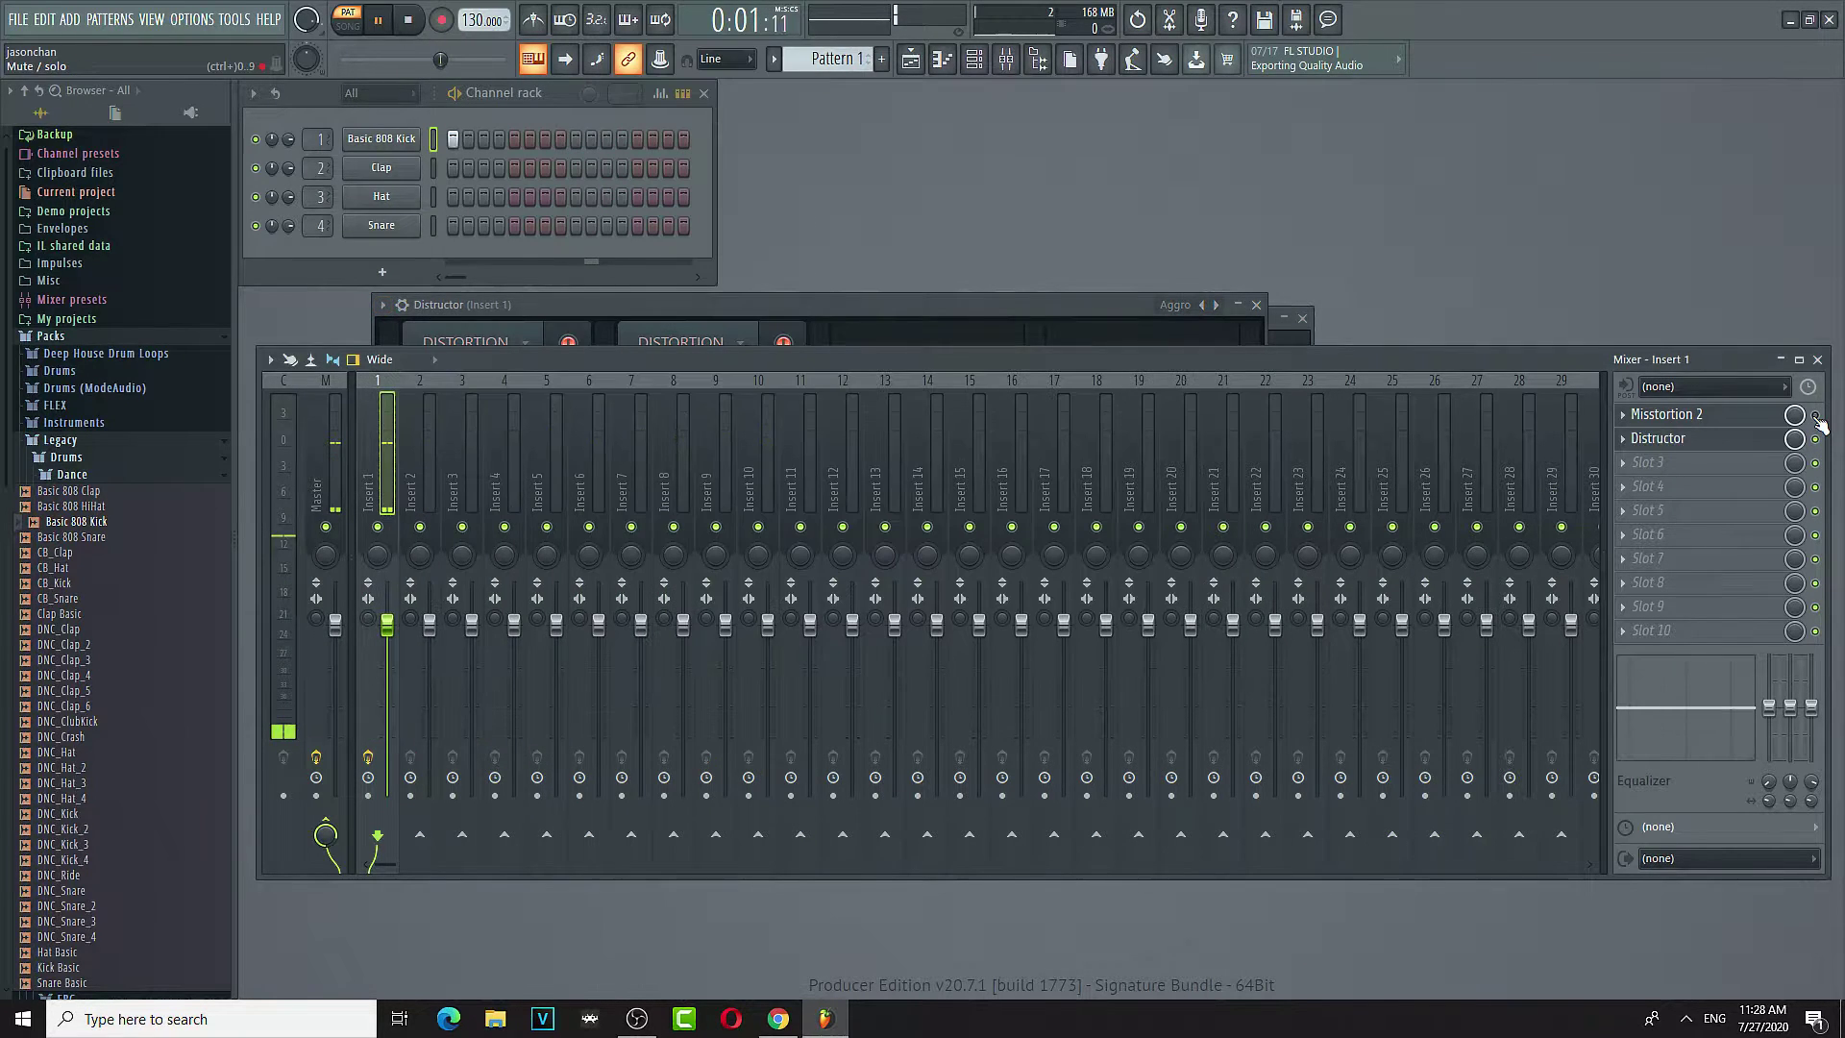
click(1714, 421)
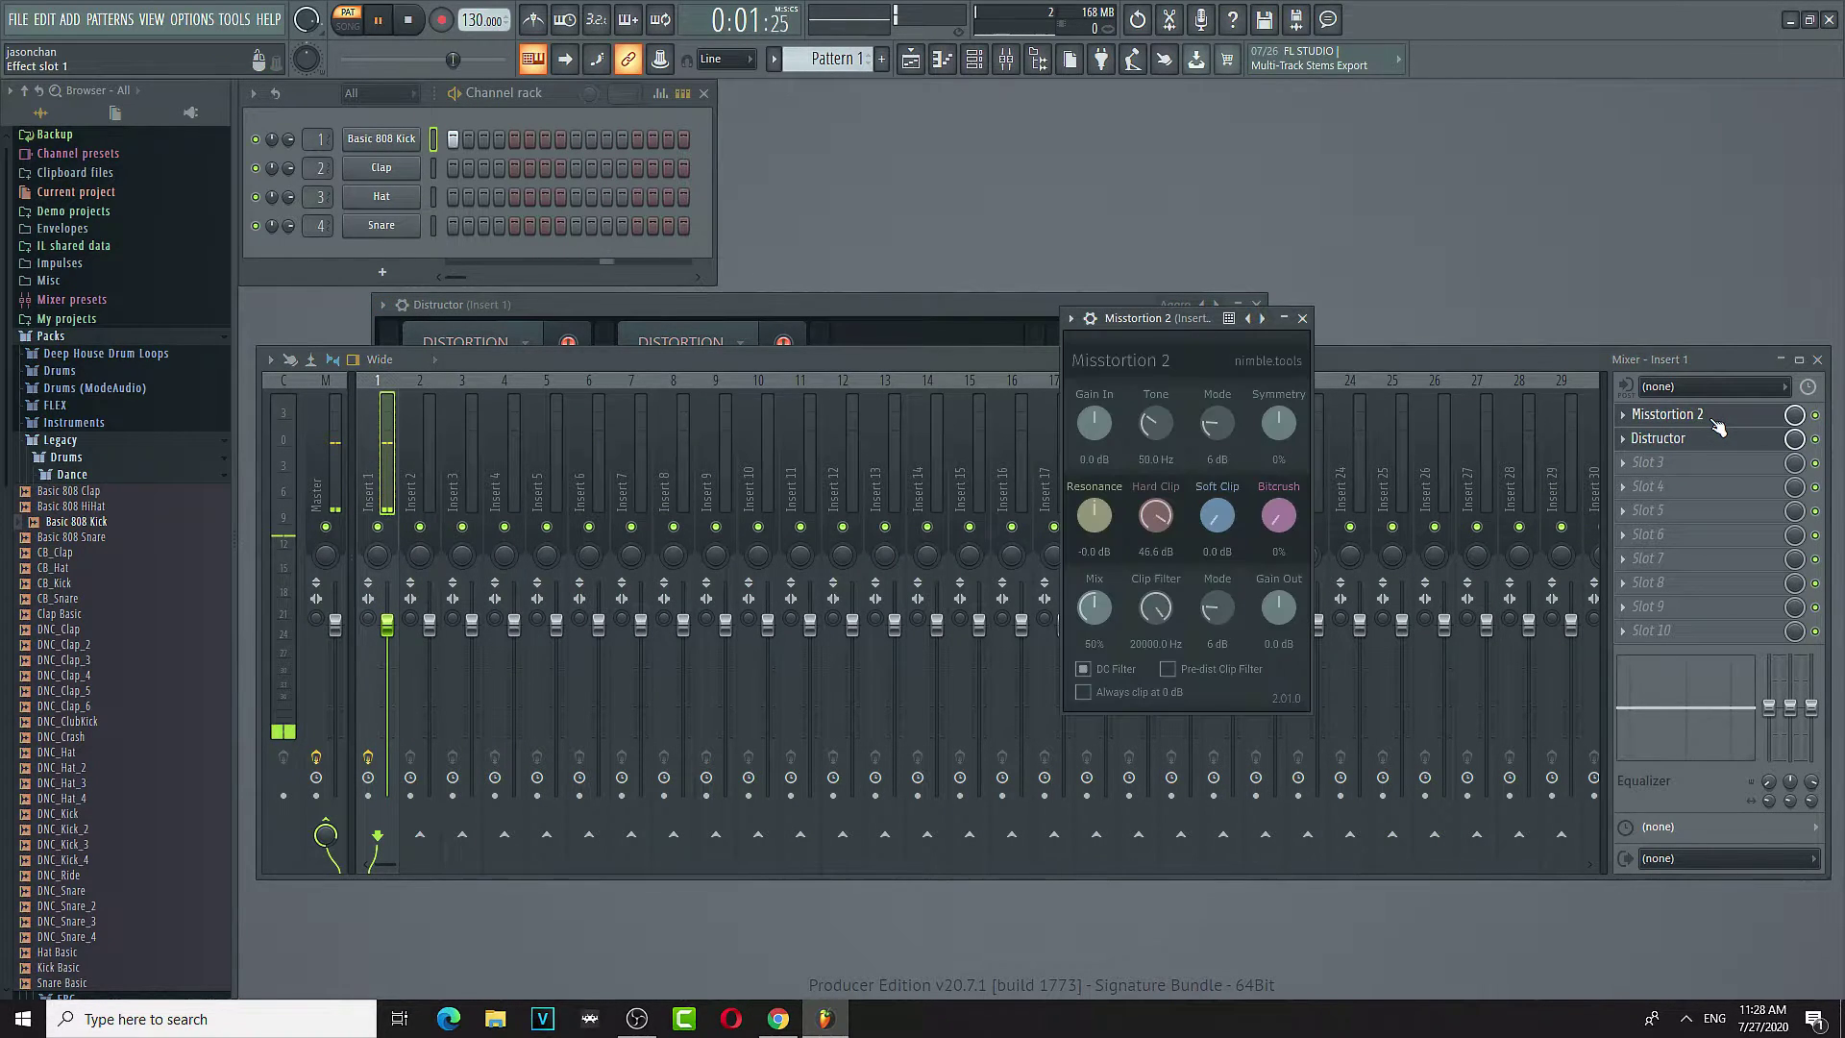
drag(1151, 520, 1176, 639)
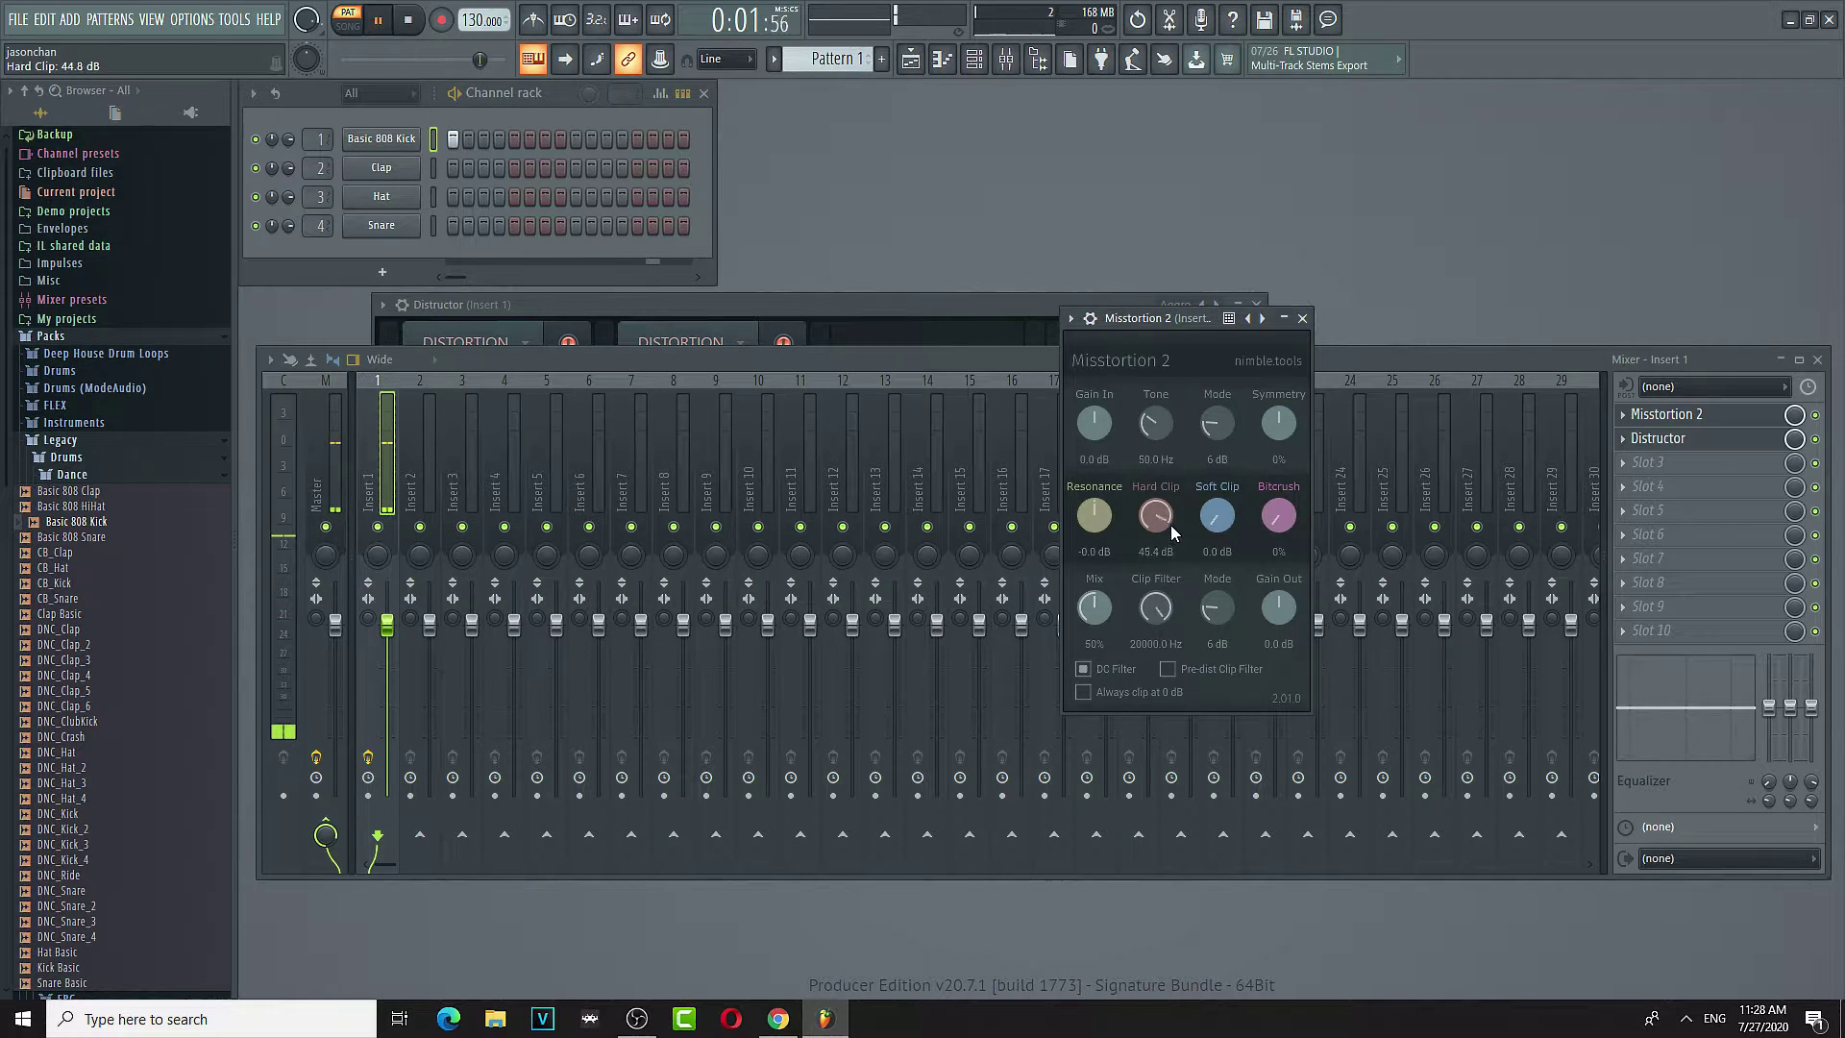
- Load Distructor's Altered preset and add kick hits on steps 5 and 9
click(1667, 439)
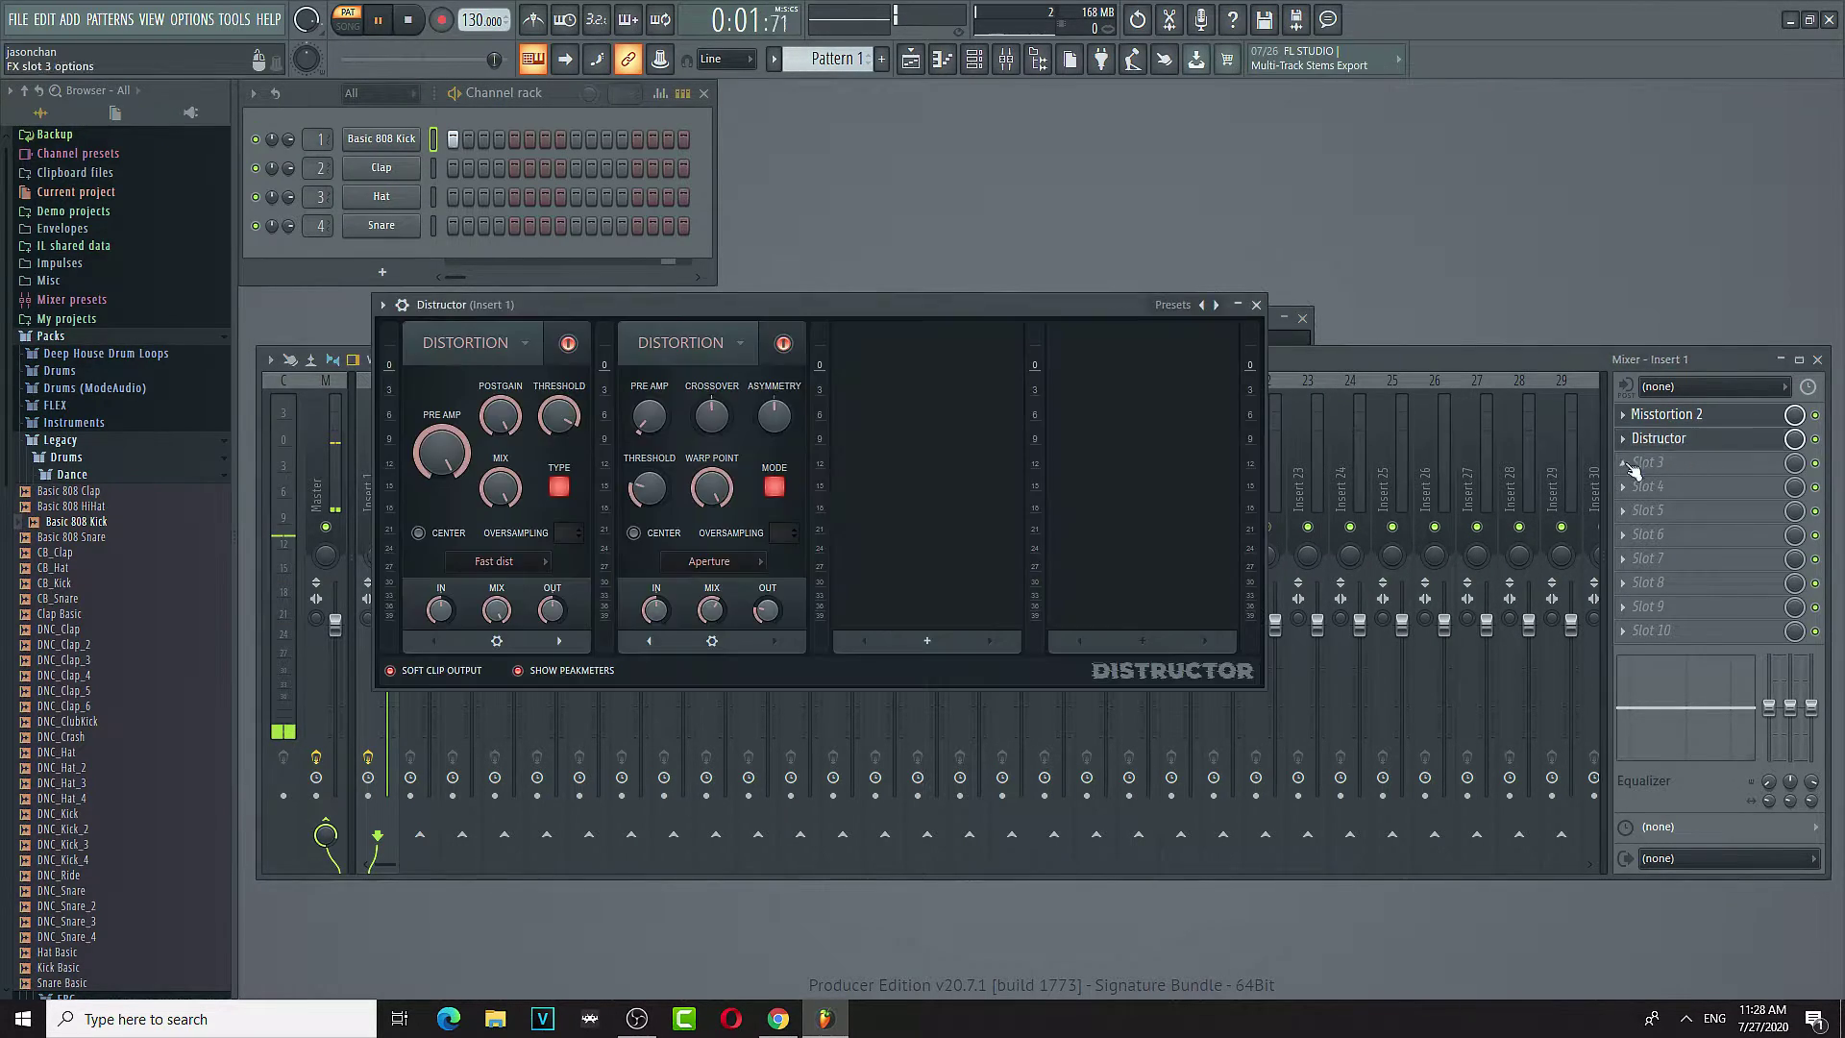
click(382, 305)
mouse_move(445, 377)
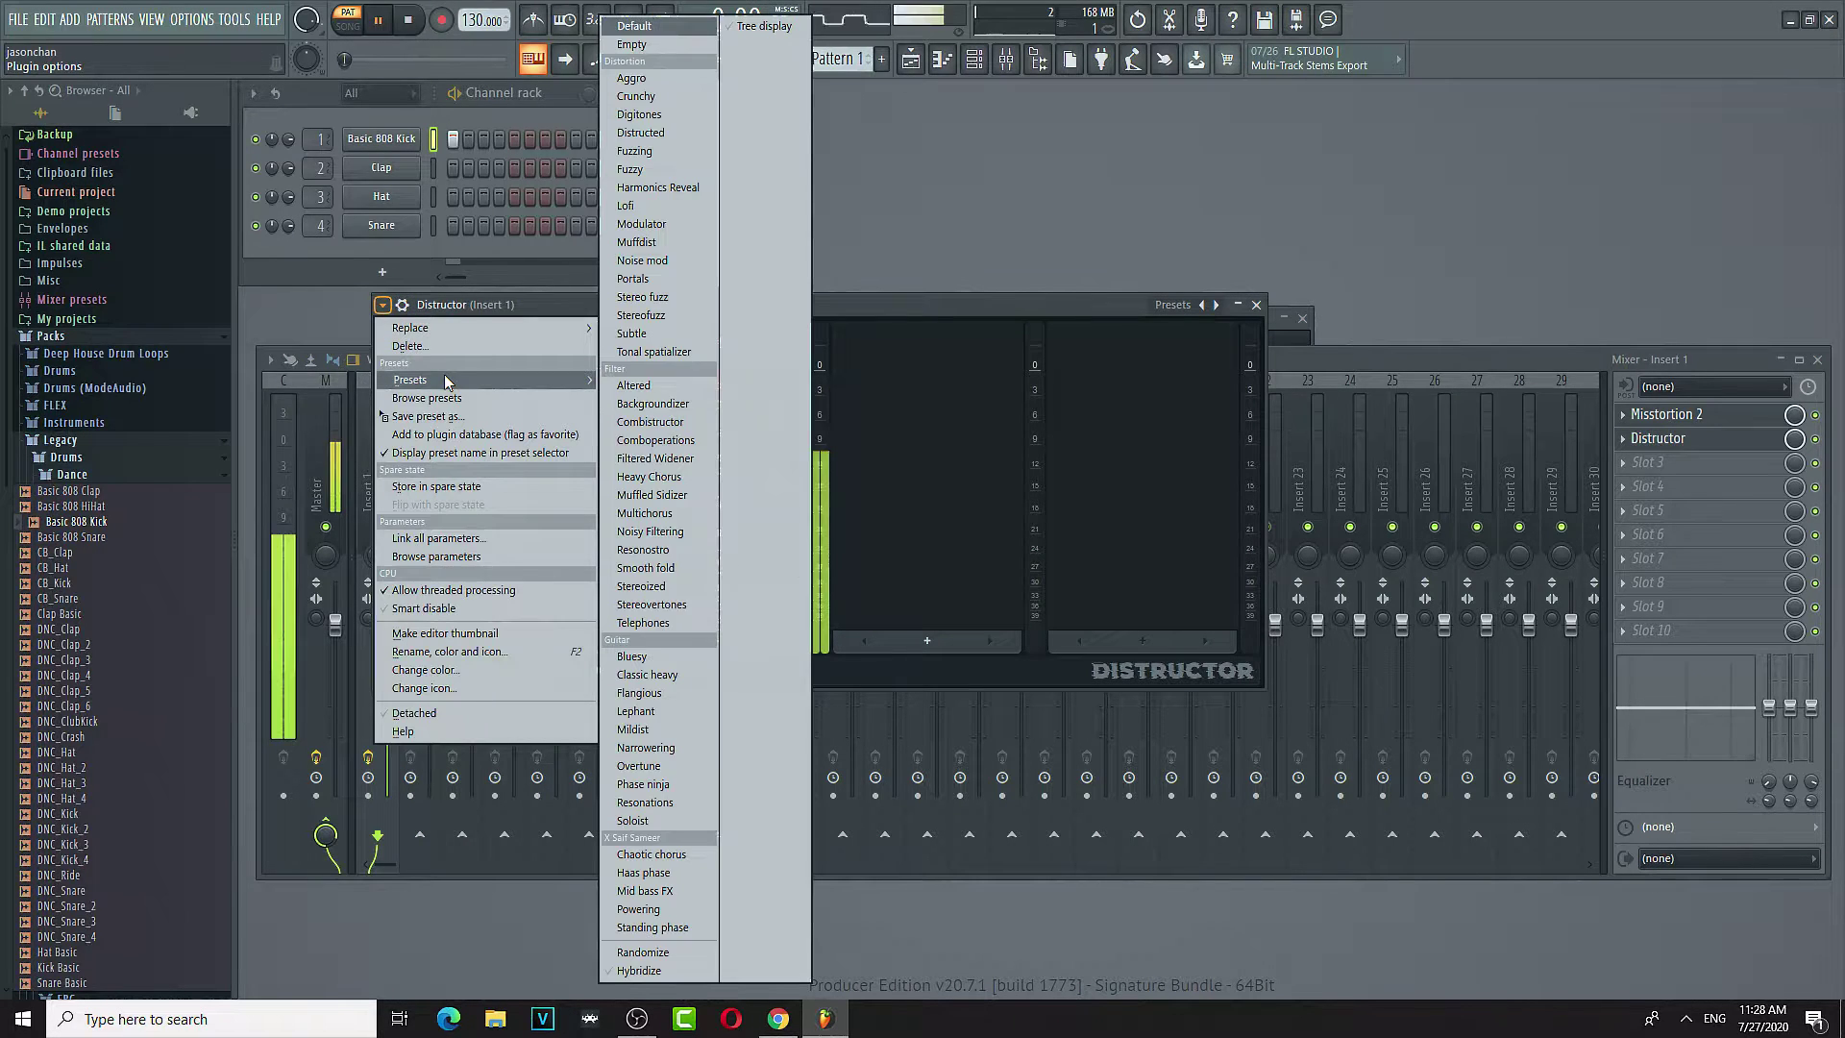
click(633, 385)
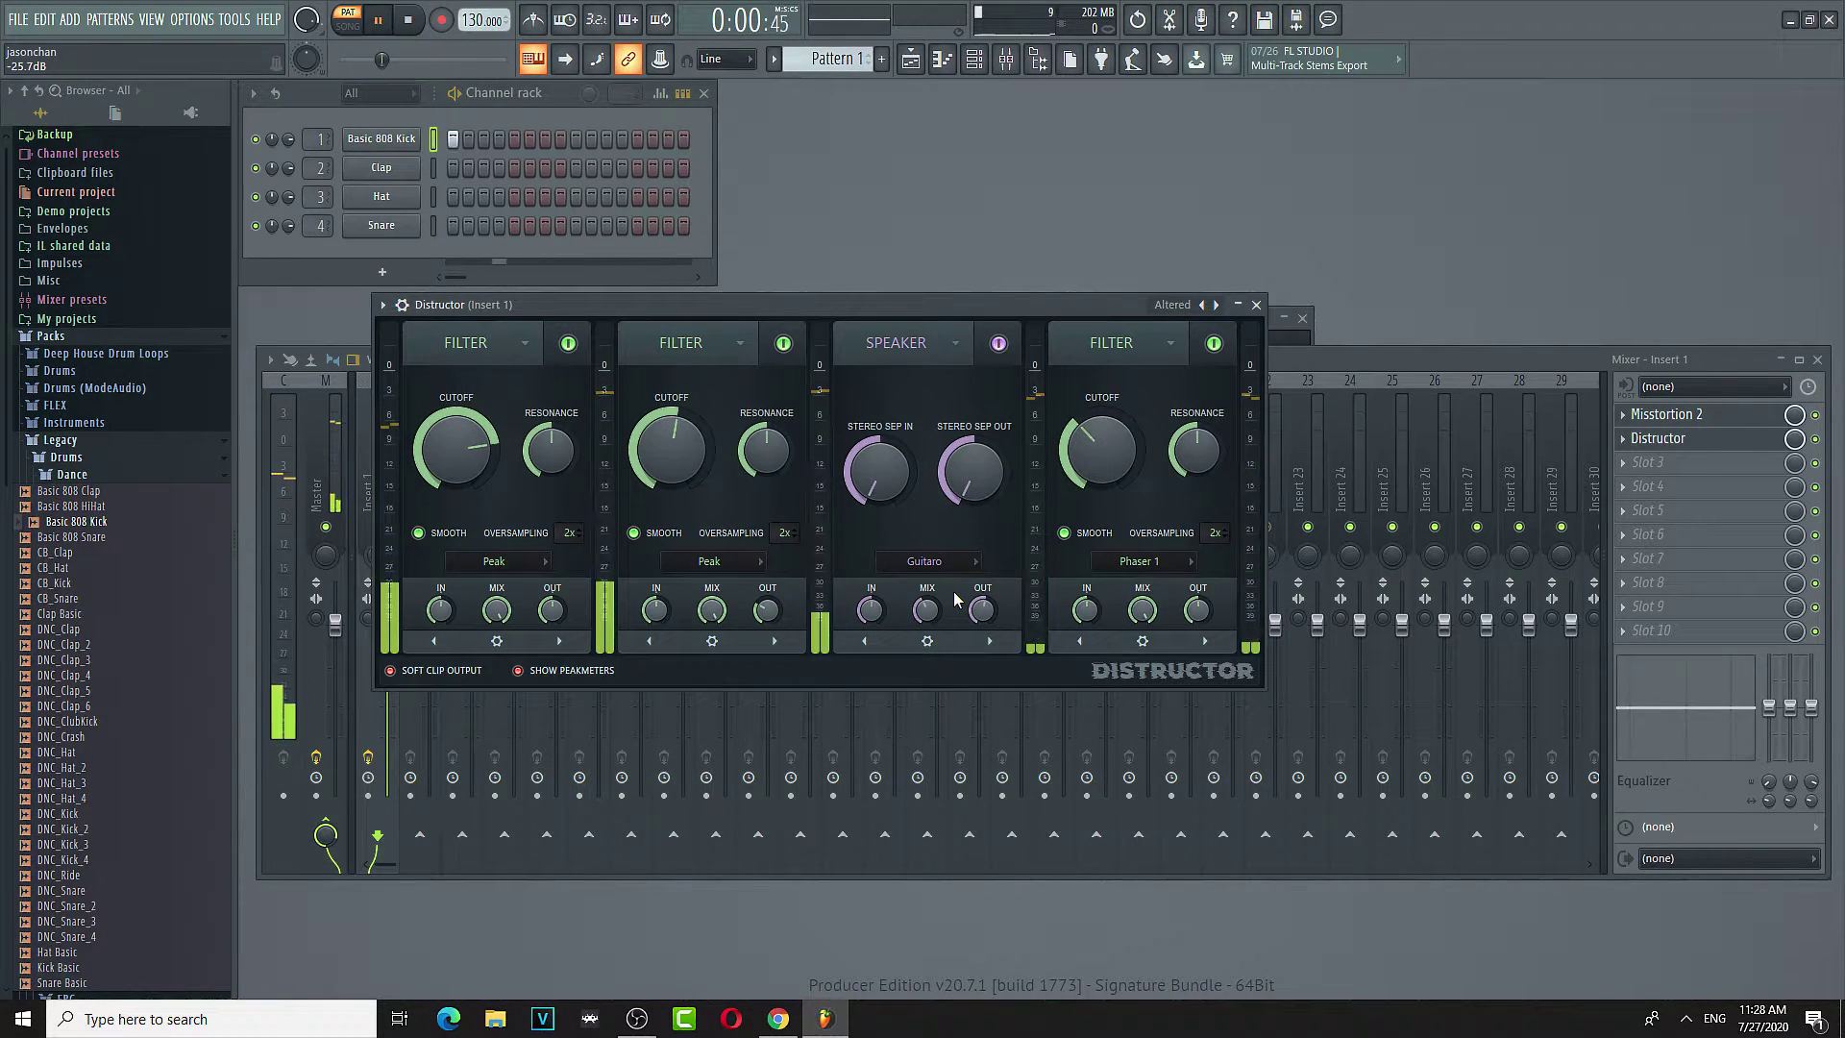
click(515, 138)
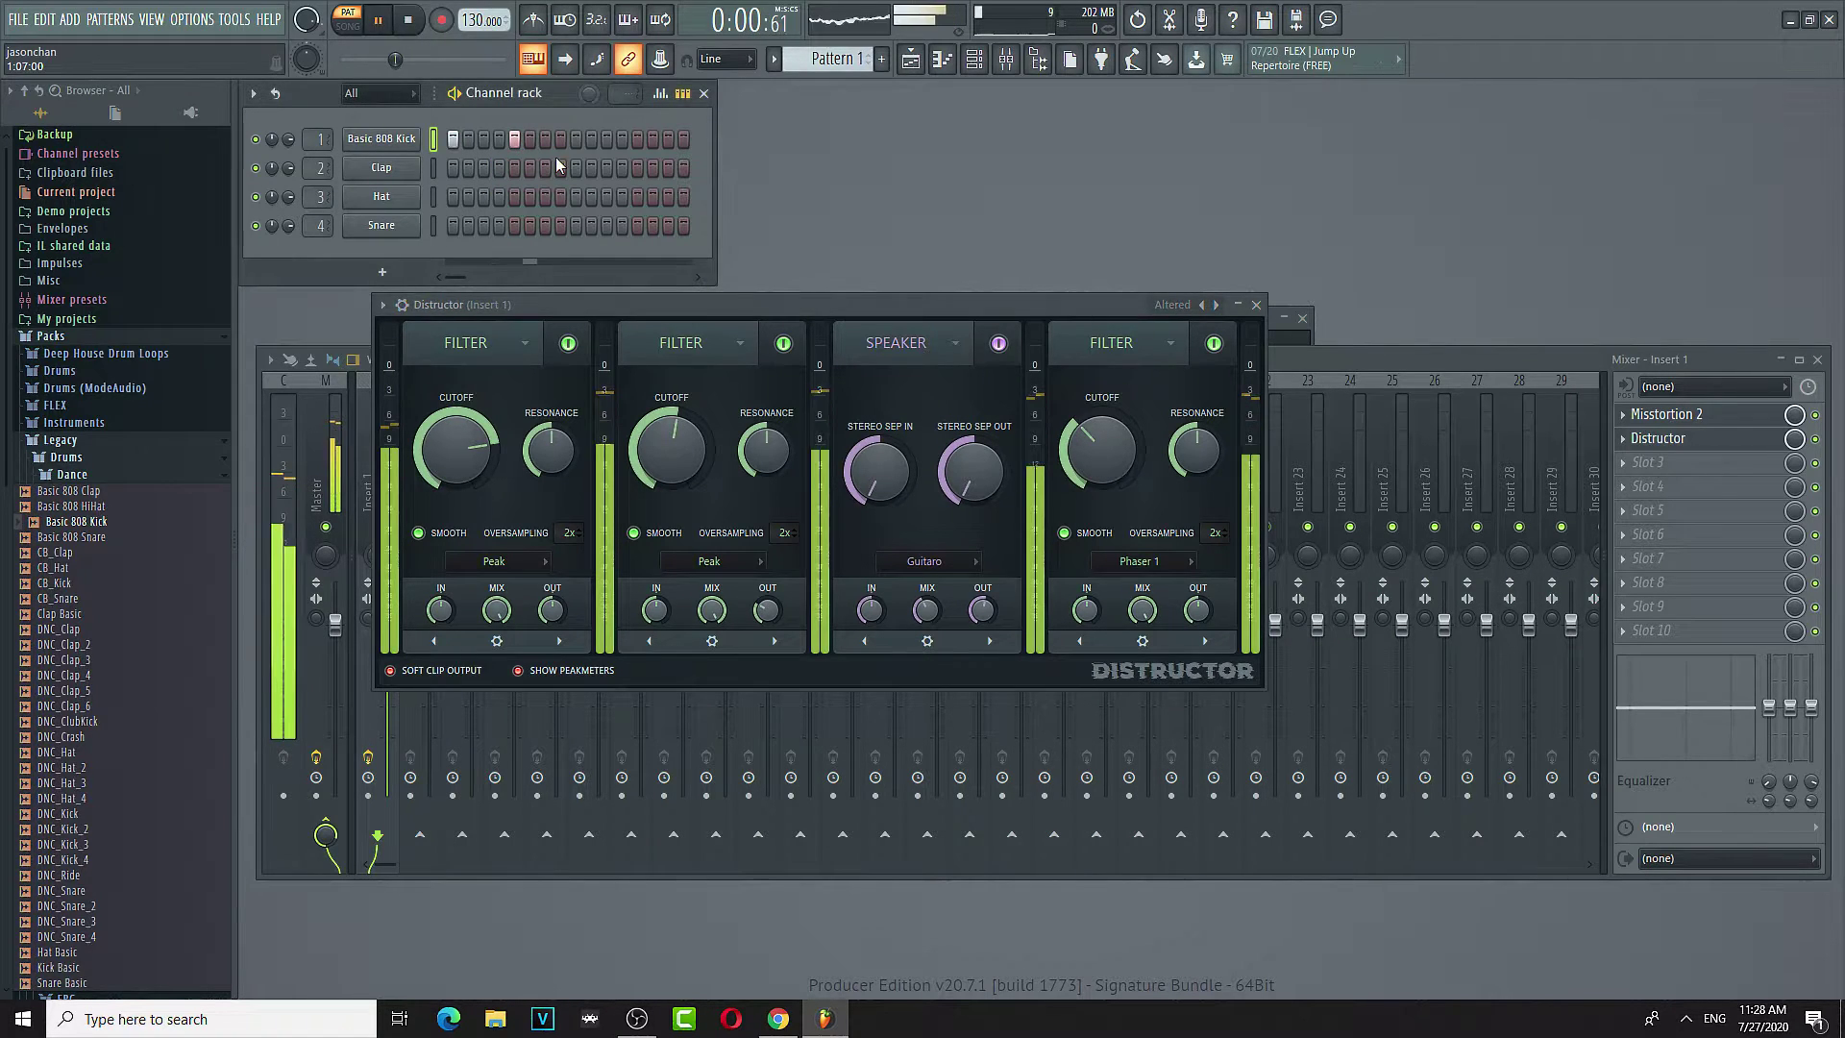
click(577, 140)
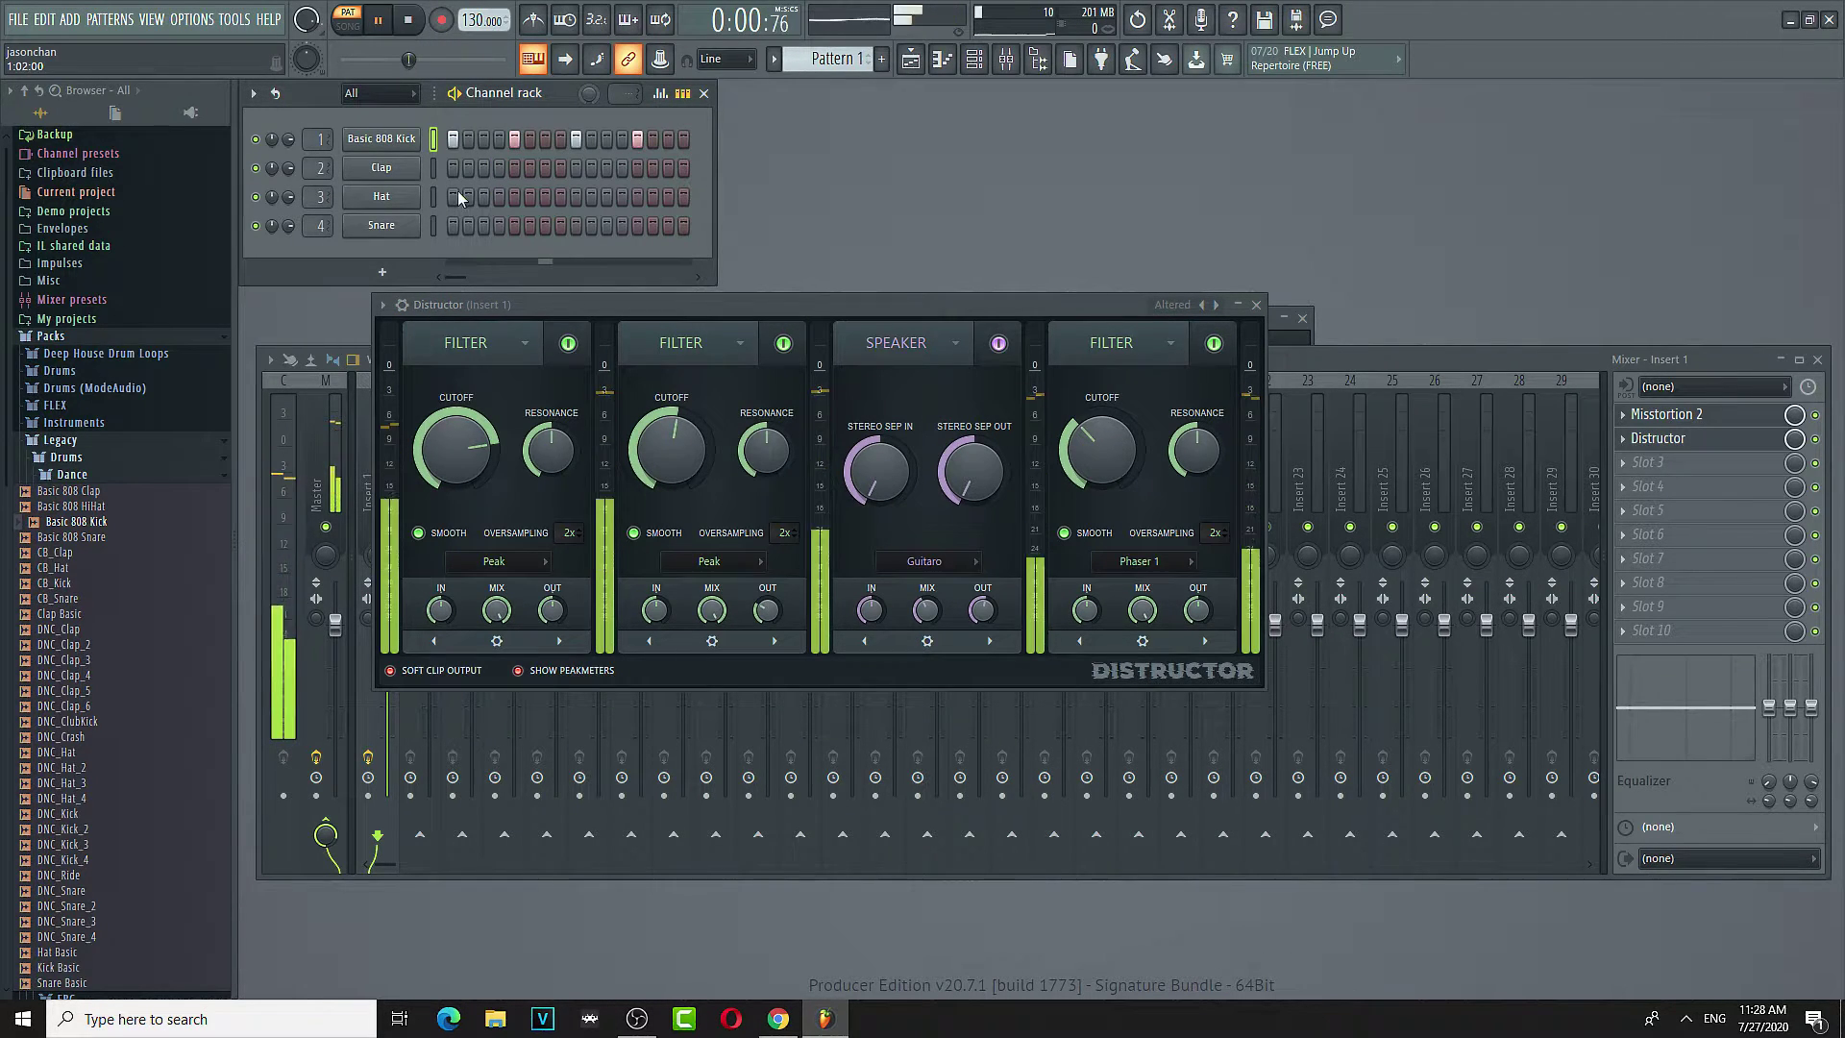
- Open the Basic 808 Kick piano roll and audition the pattern
right_click(415, 138)
click(452, 140)
key(space)
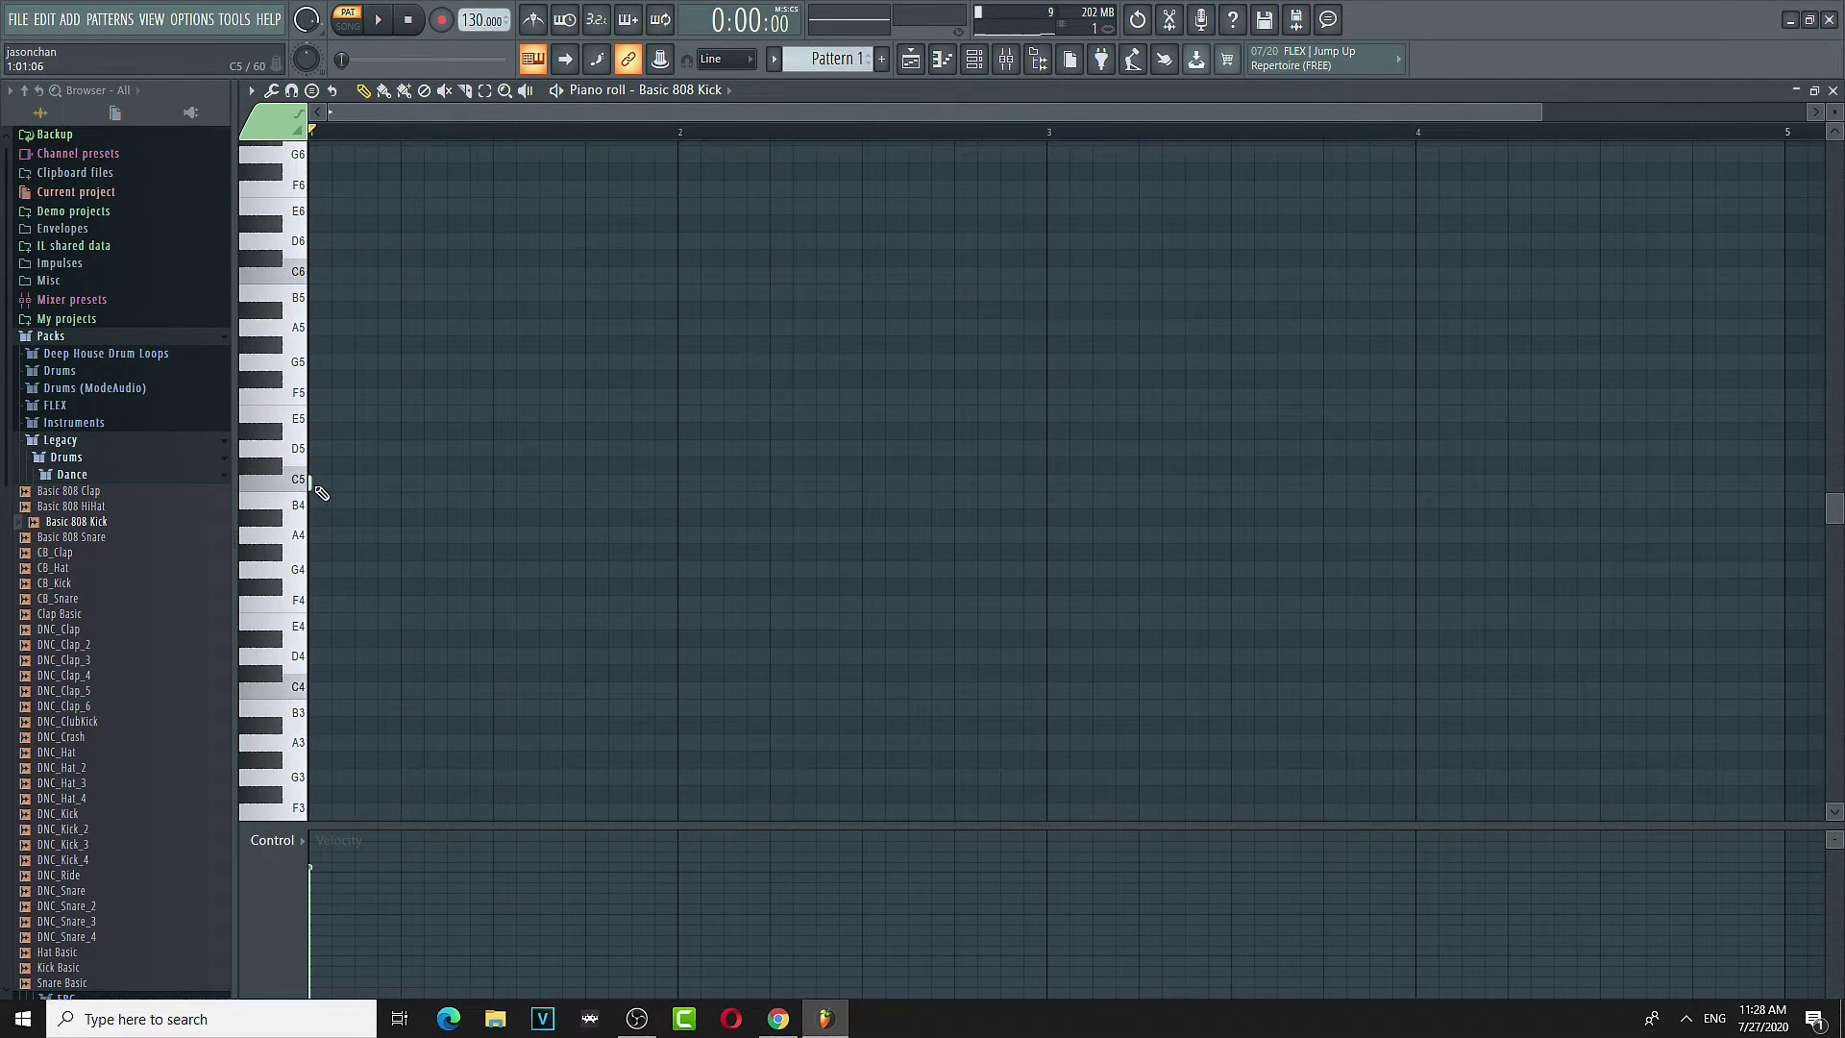
key(space)
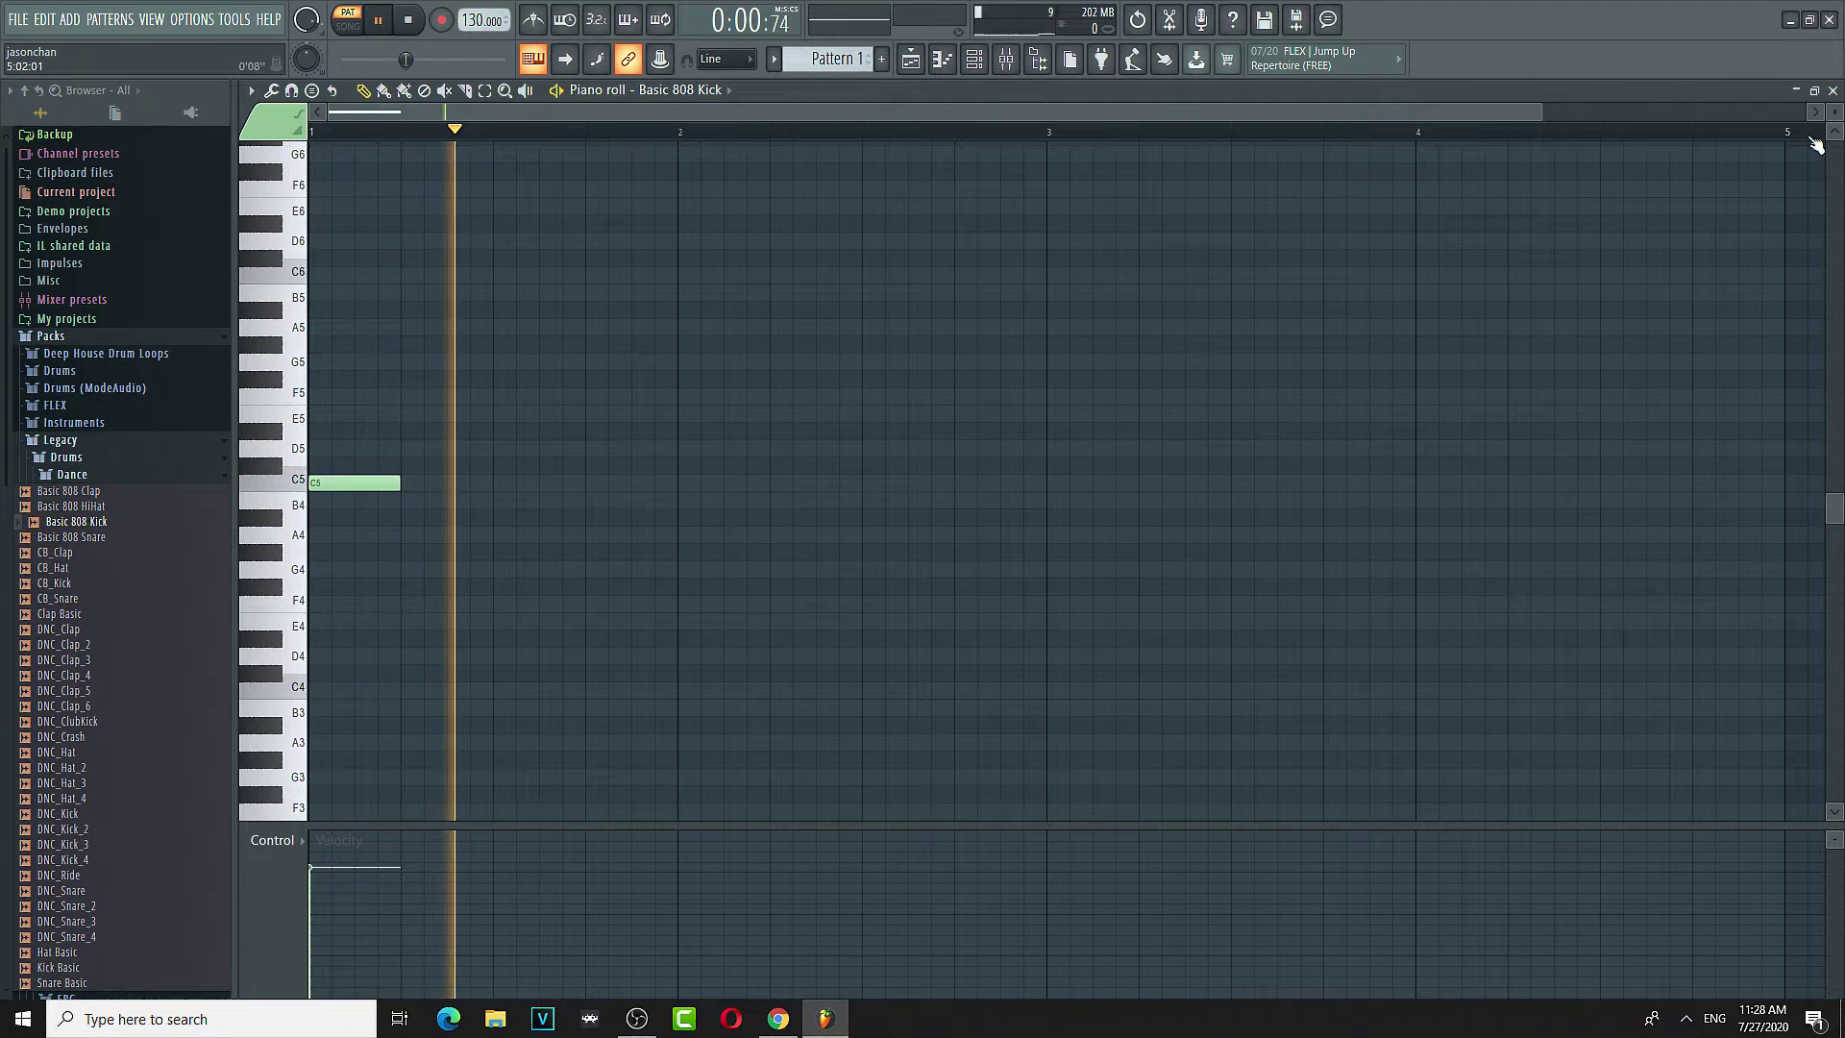
click(1832, 89)
- Add a second C5 note beside the first, then delete the extra note
right_click(415, 138)
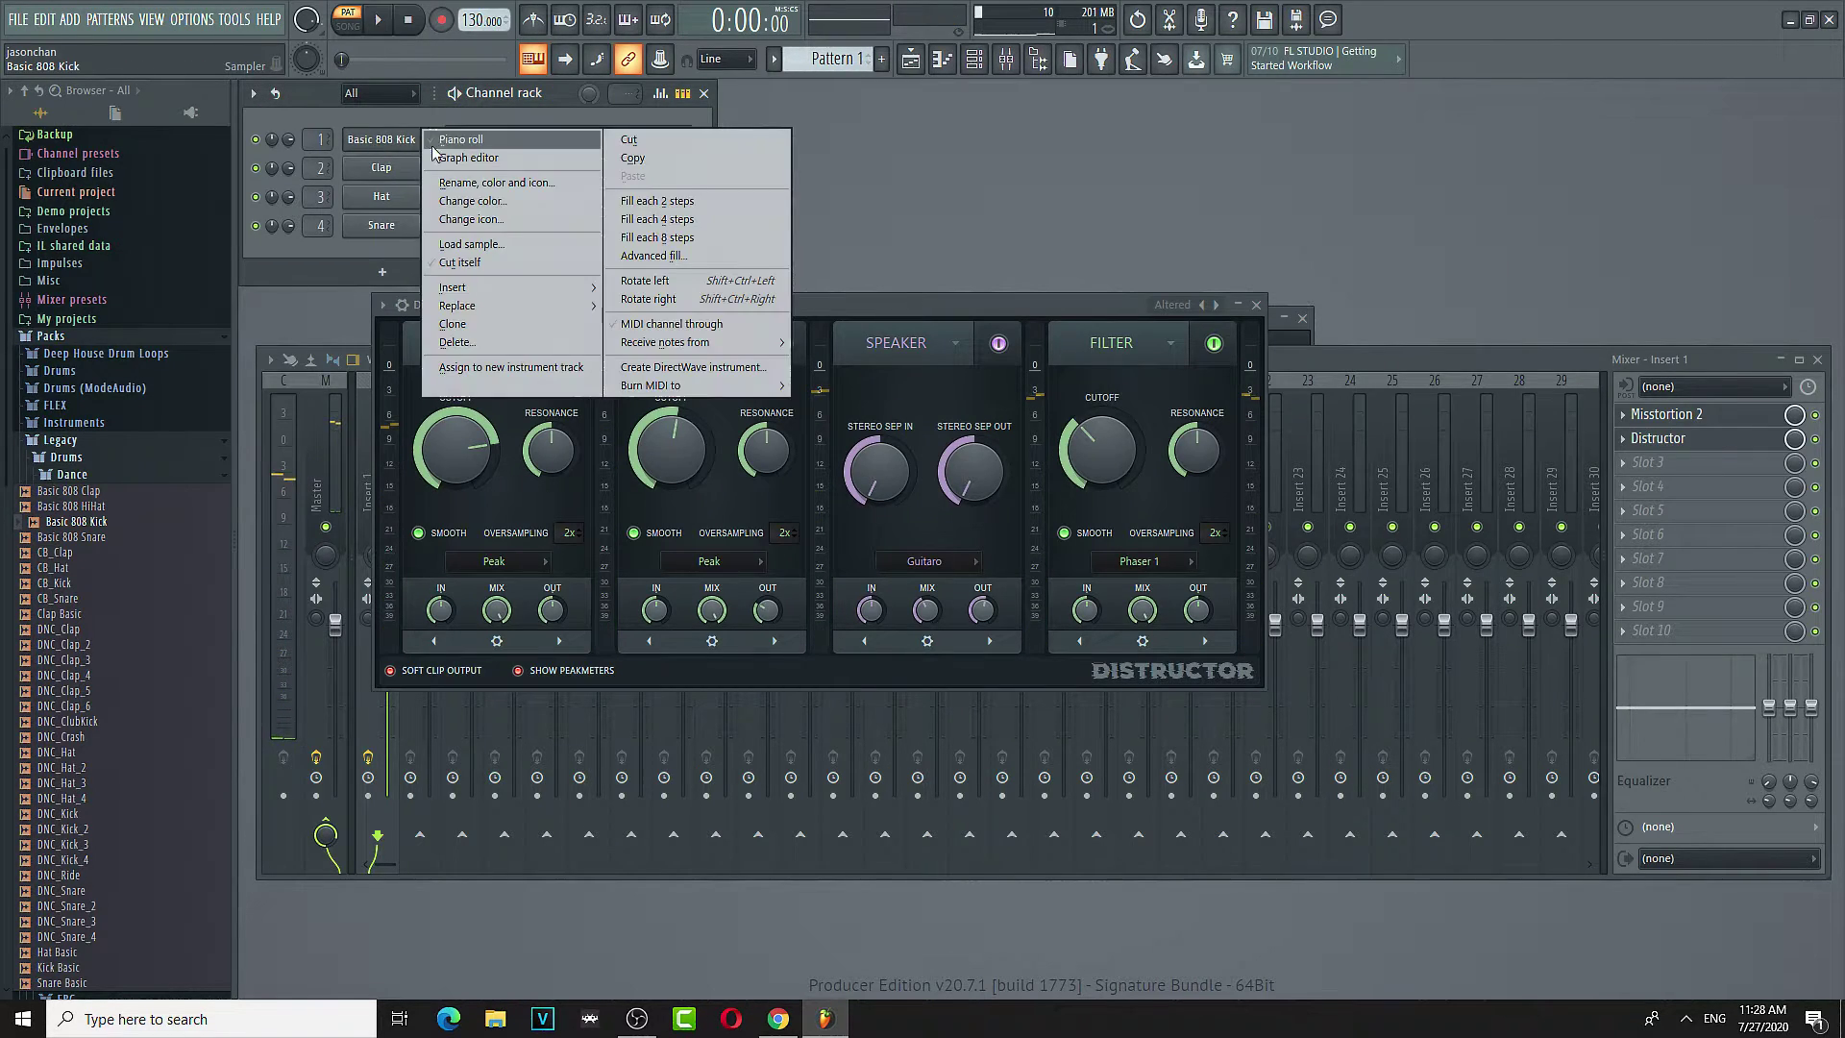
click(451, 140)
key(space)
click(460, 482)
drag(460, 483, 415, 484)
key(space)
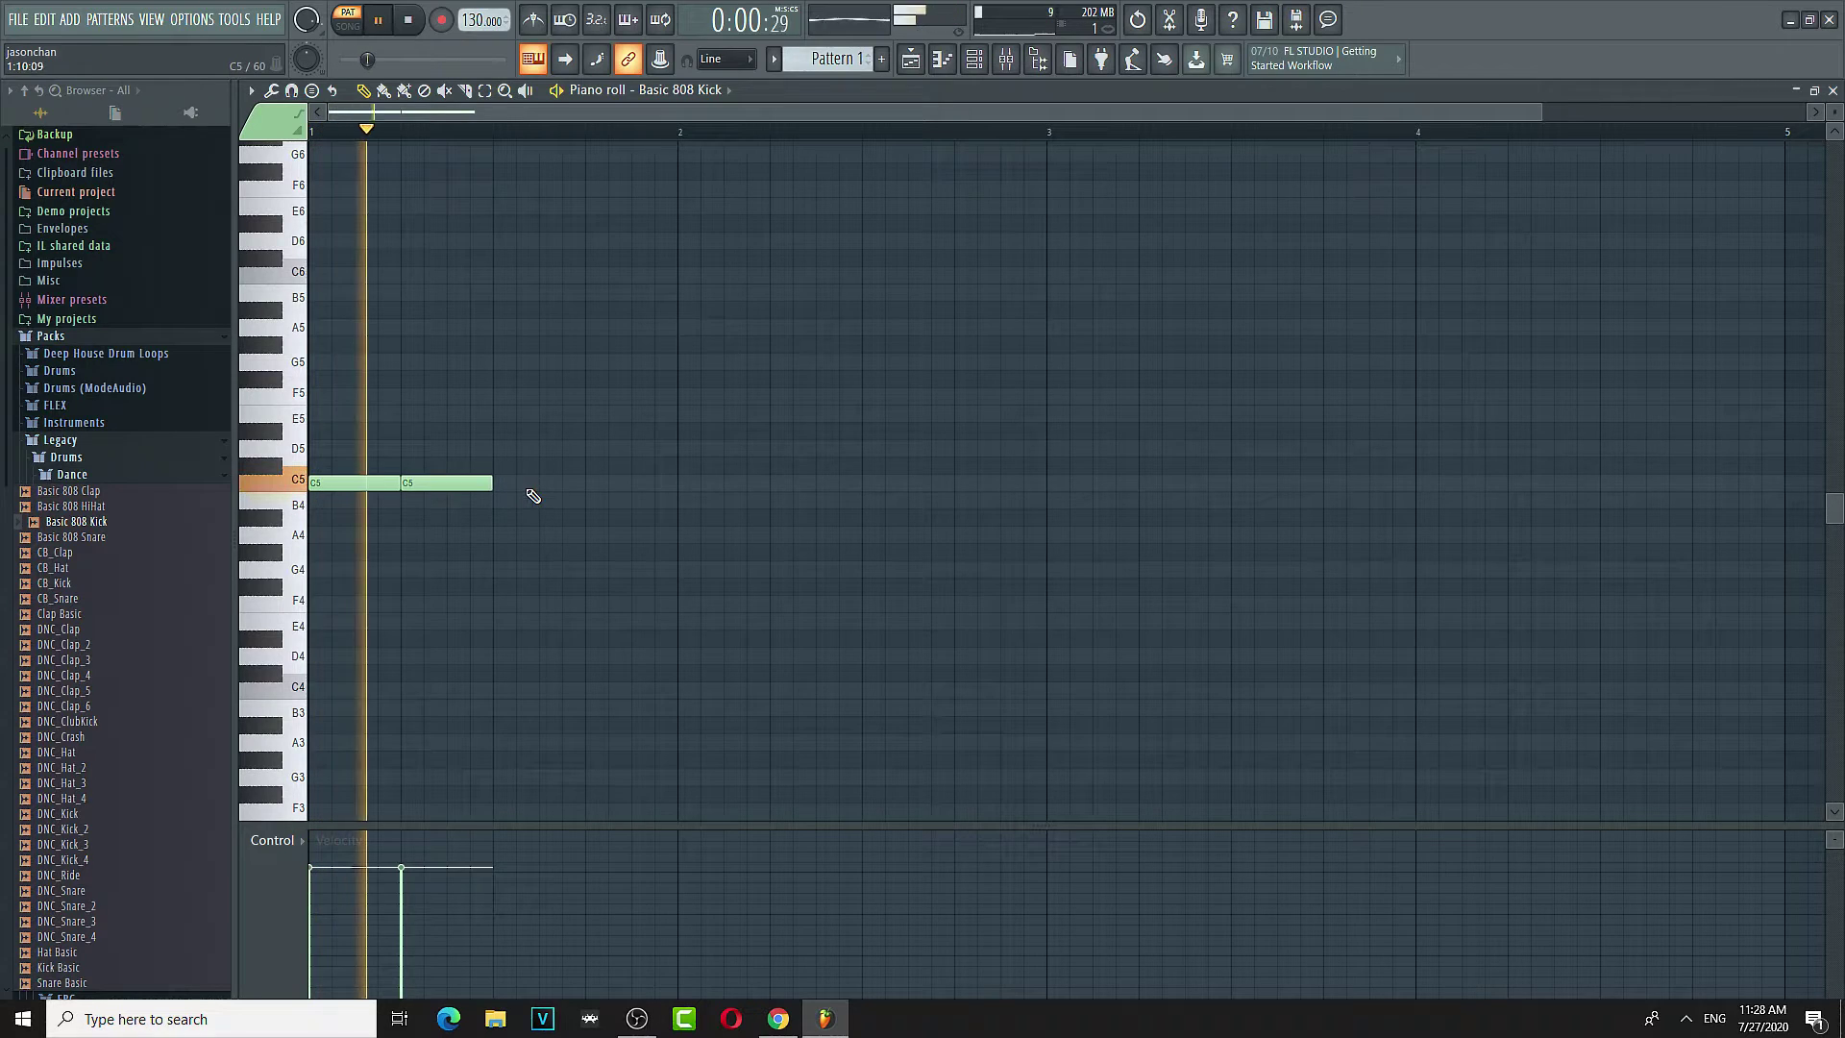
right_click(447, 485)
key(space)
- Add and delete C5 notes until two adjacent notes remain, then close the piano roll
click(447, 484)
key(space)
click(536, 483)
key(space)
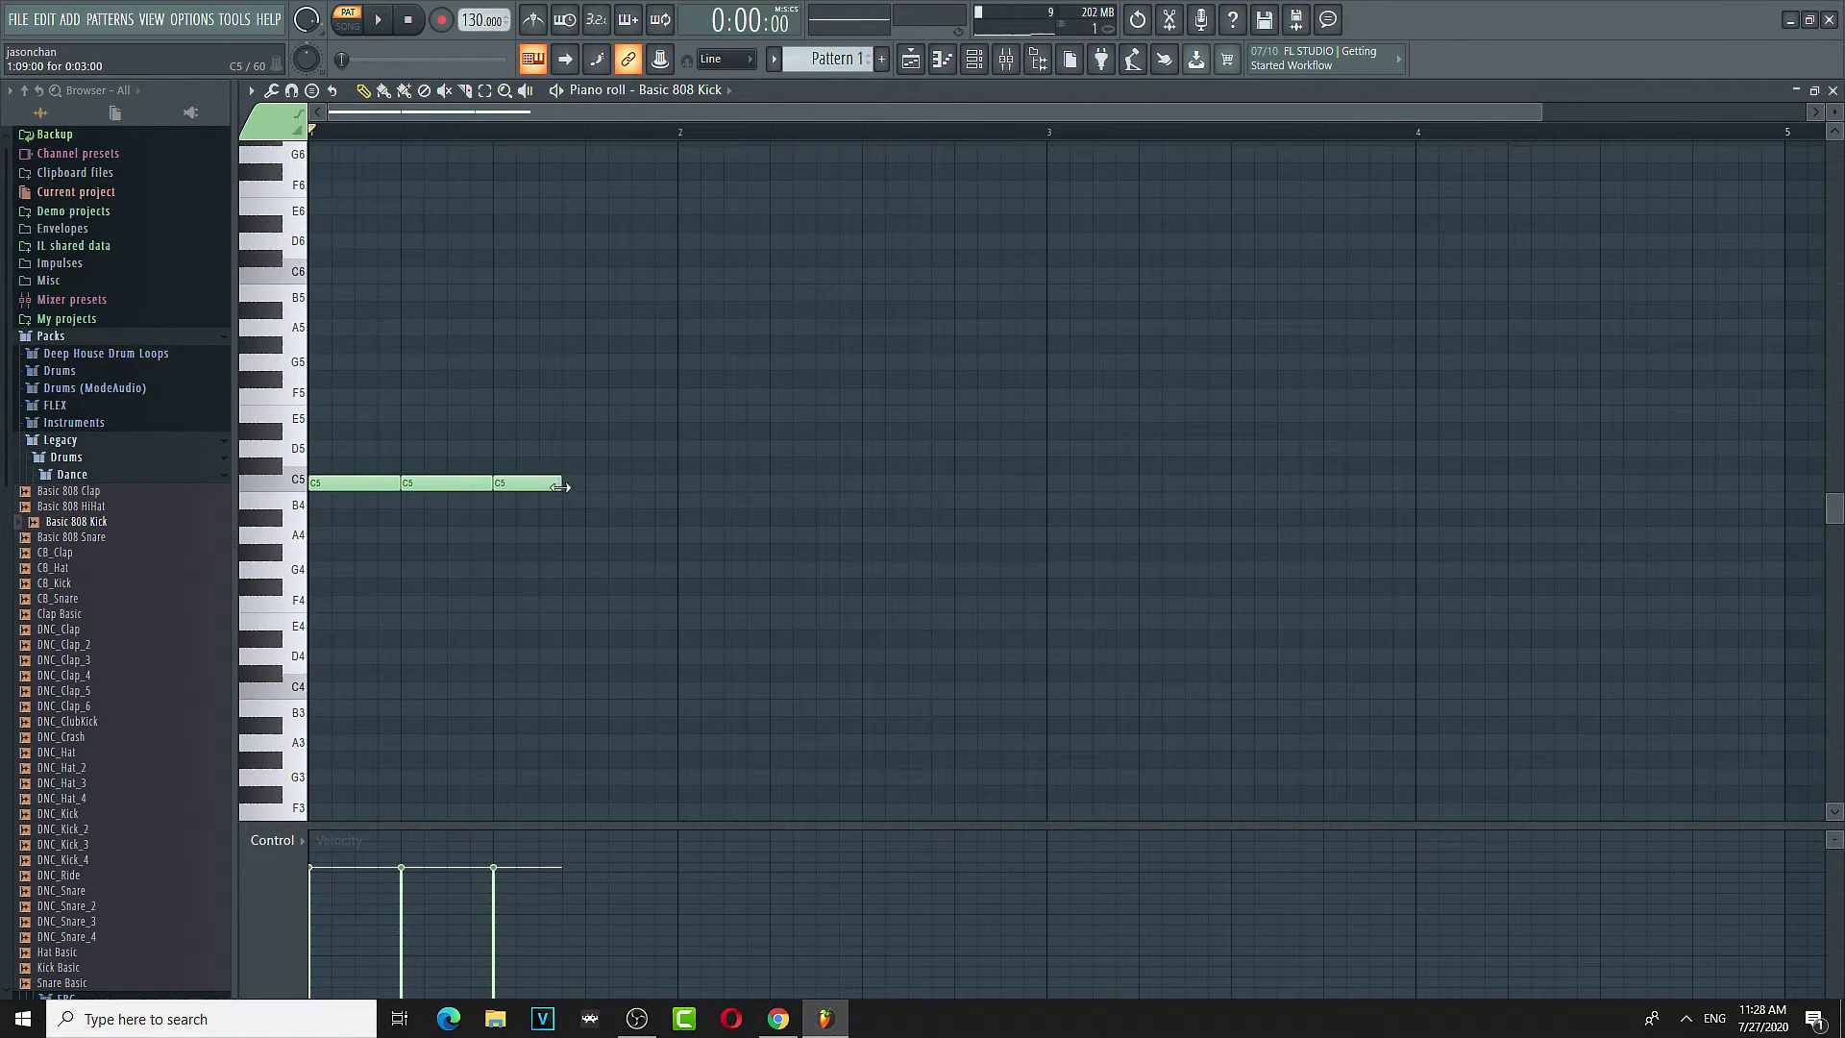
click(557, 483)
key(space)
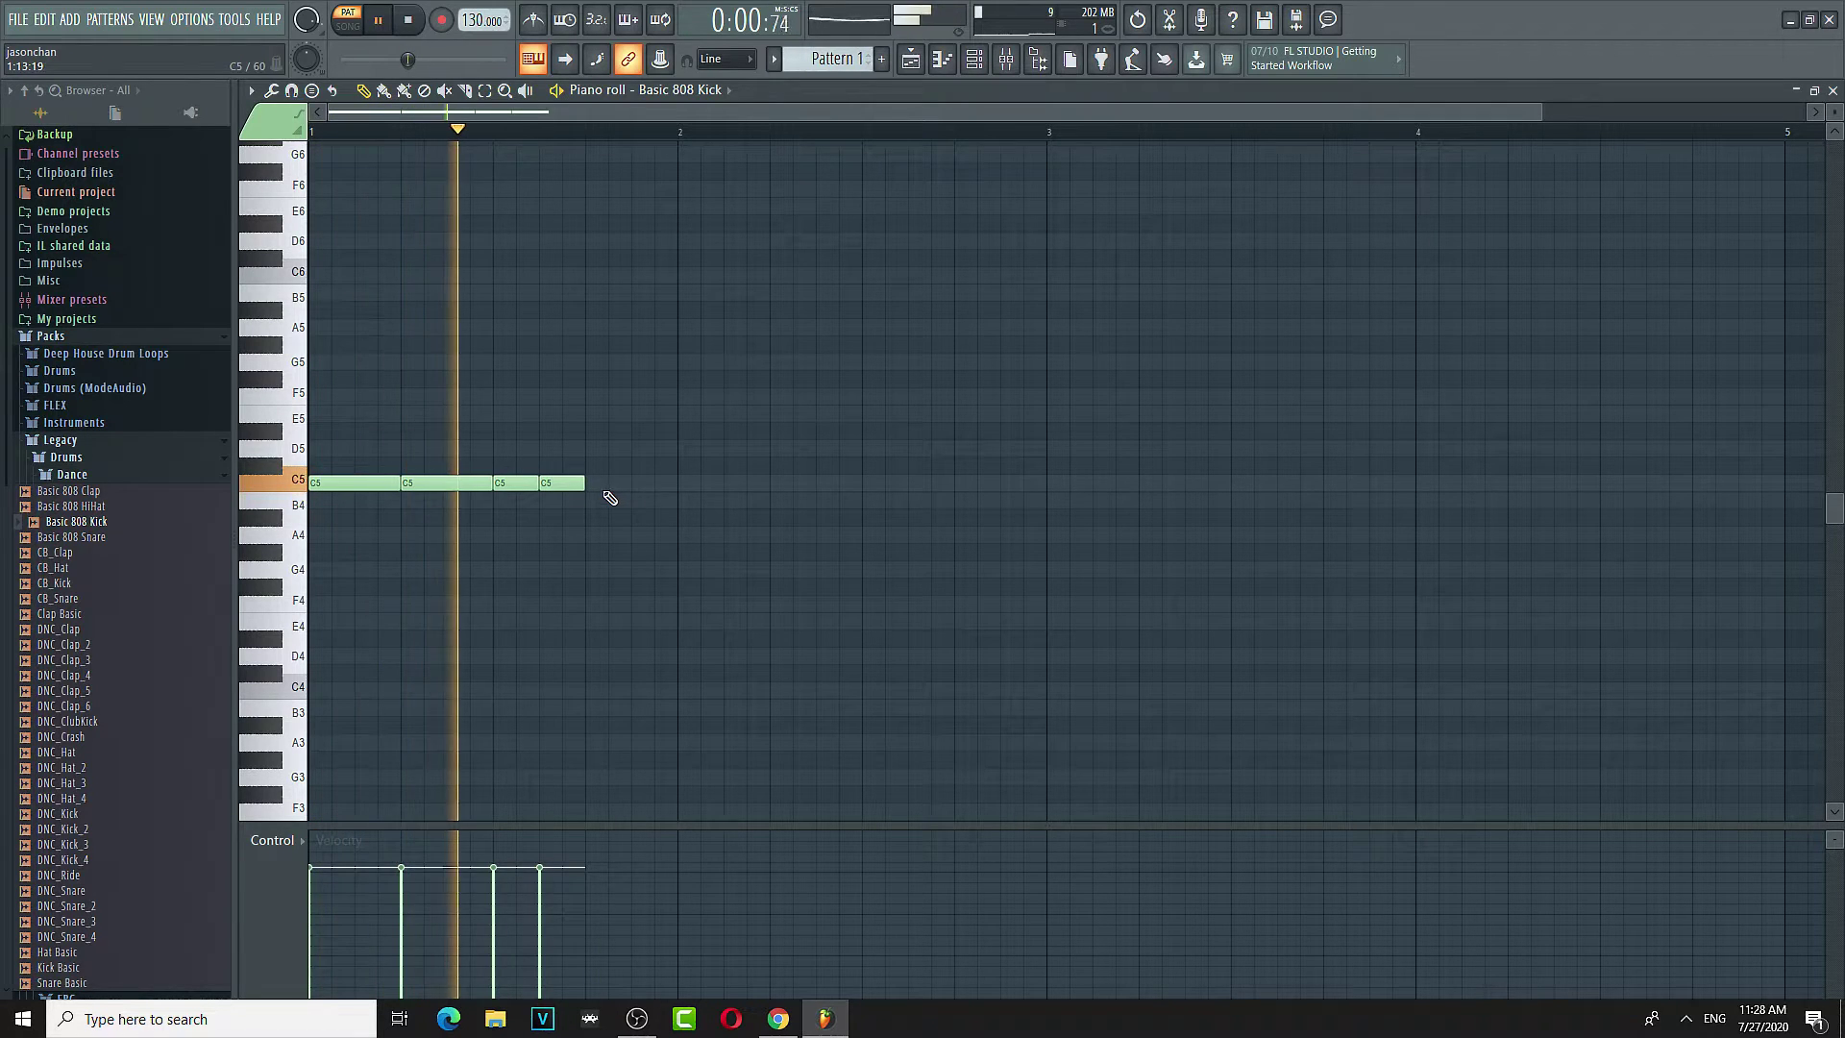
right_click(577, 482)
right_click(516, 482)
key(space)
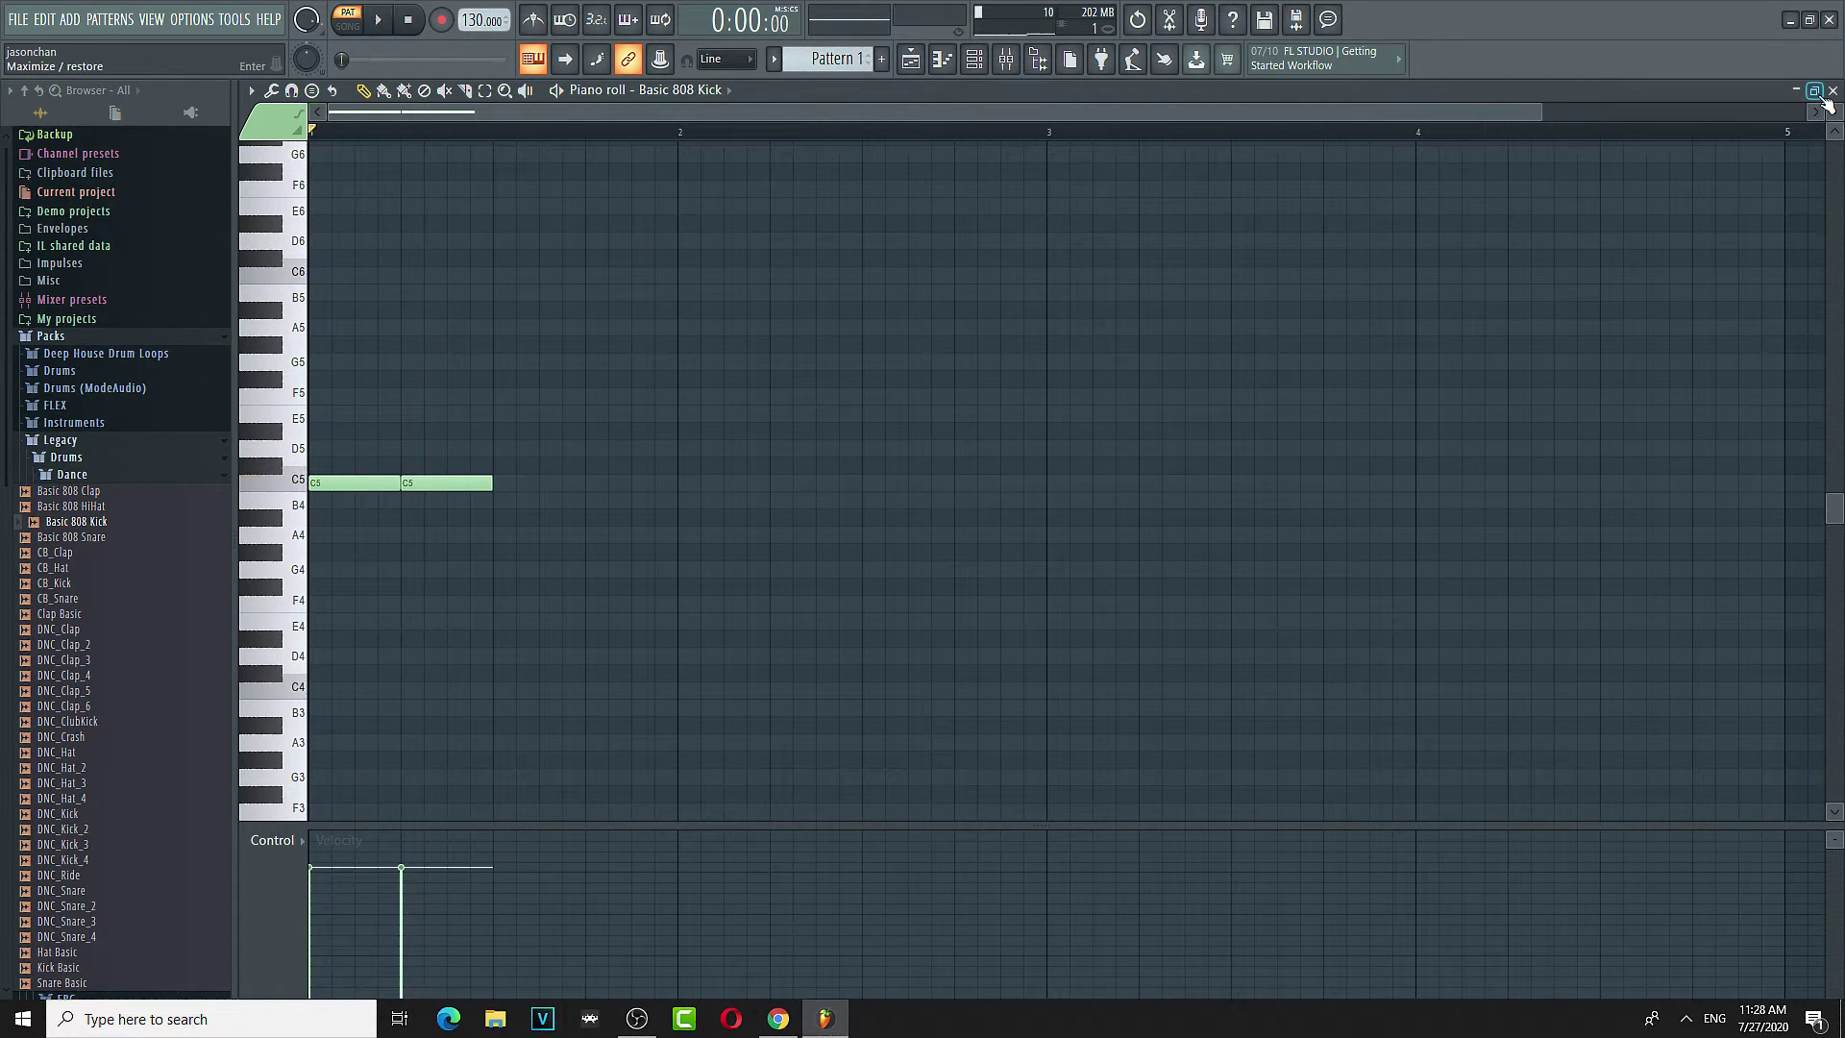
click(1832, 91)
right_click(382, 140)
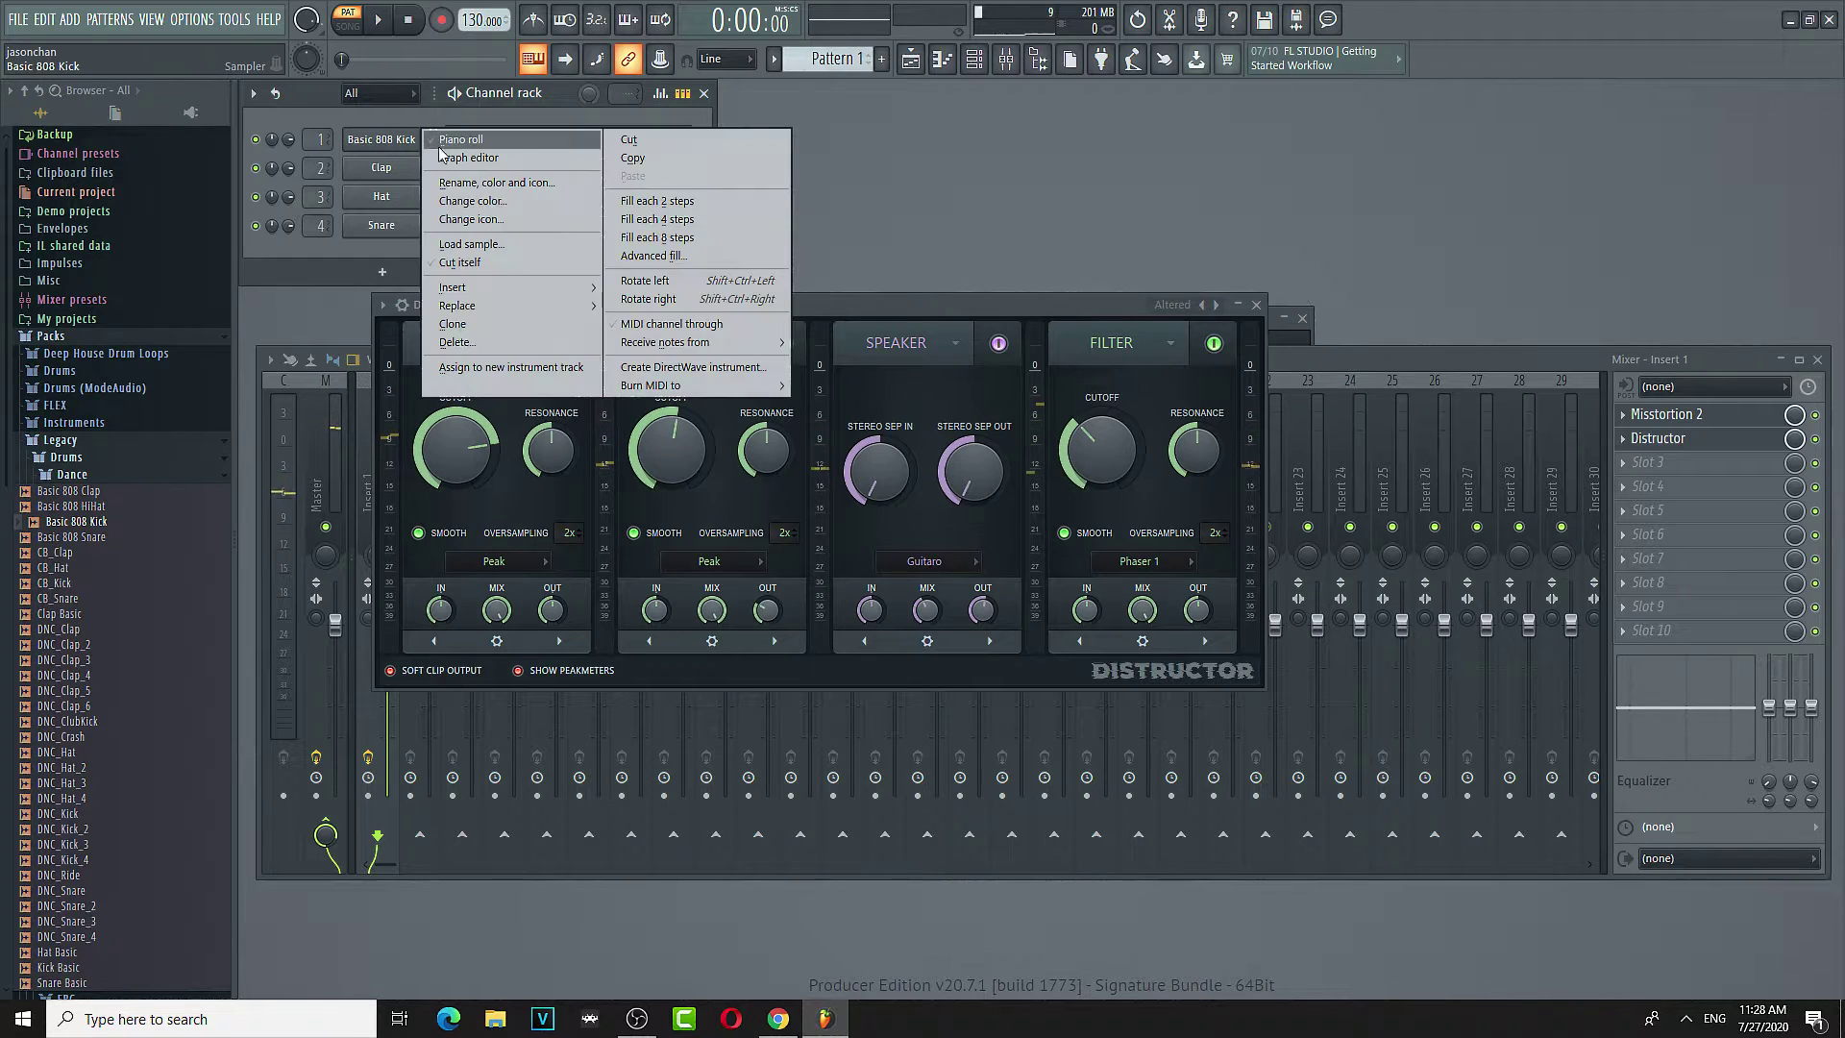
- In the Basic 808 Kick envelope, set hold to 38% and adjust the sustain level
click(404, 142)
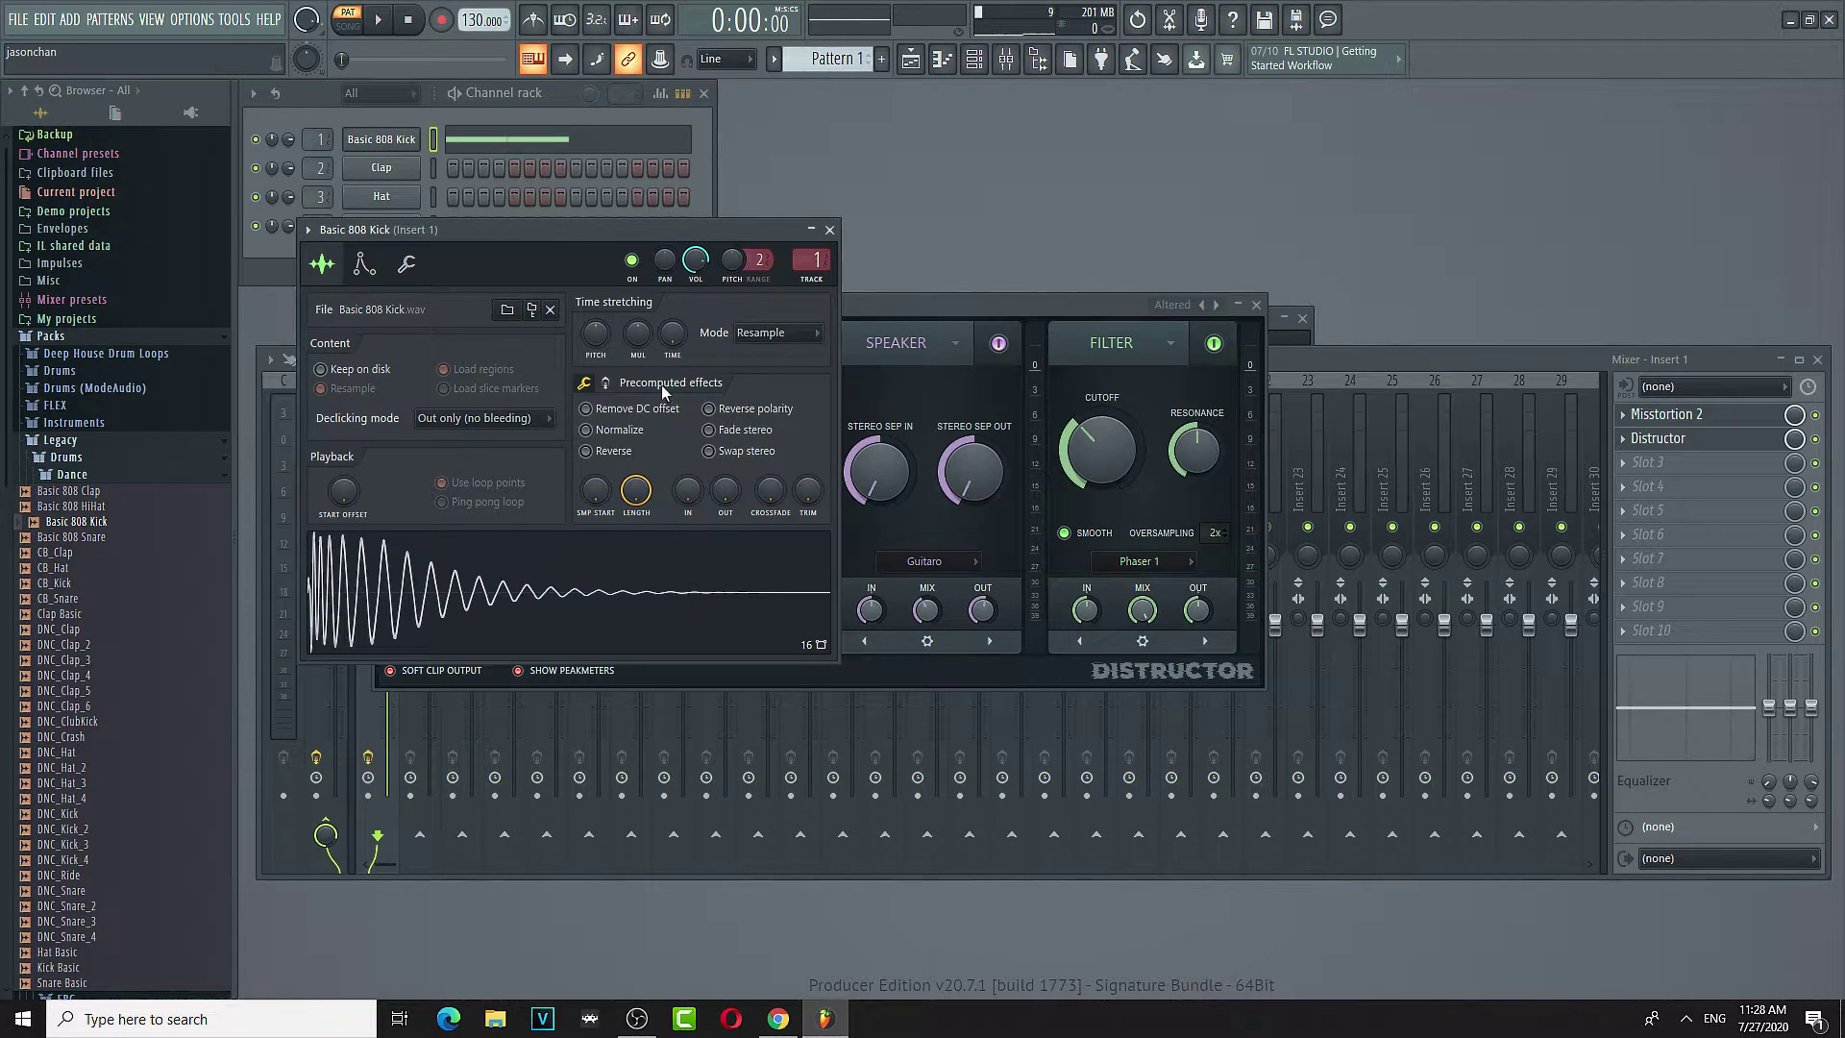
click(364, 263)
key(space)
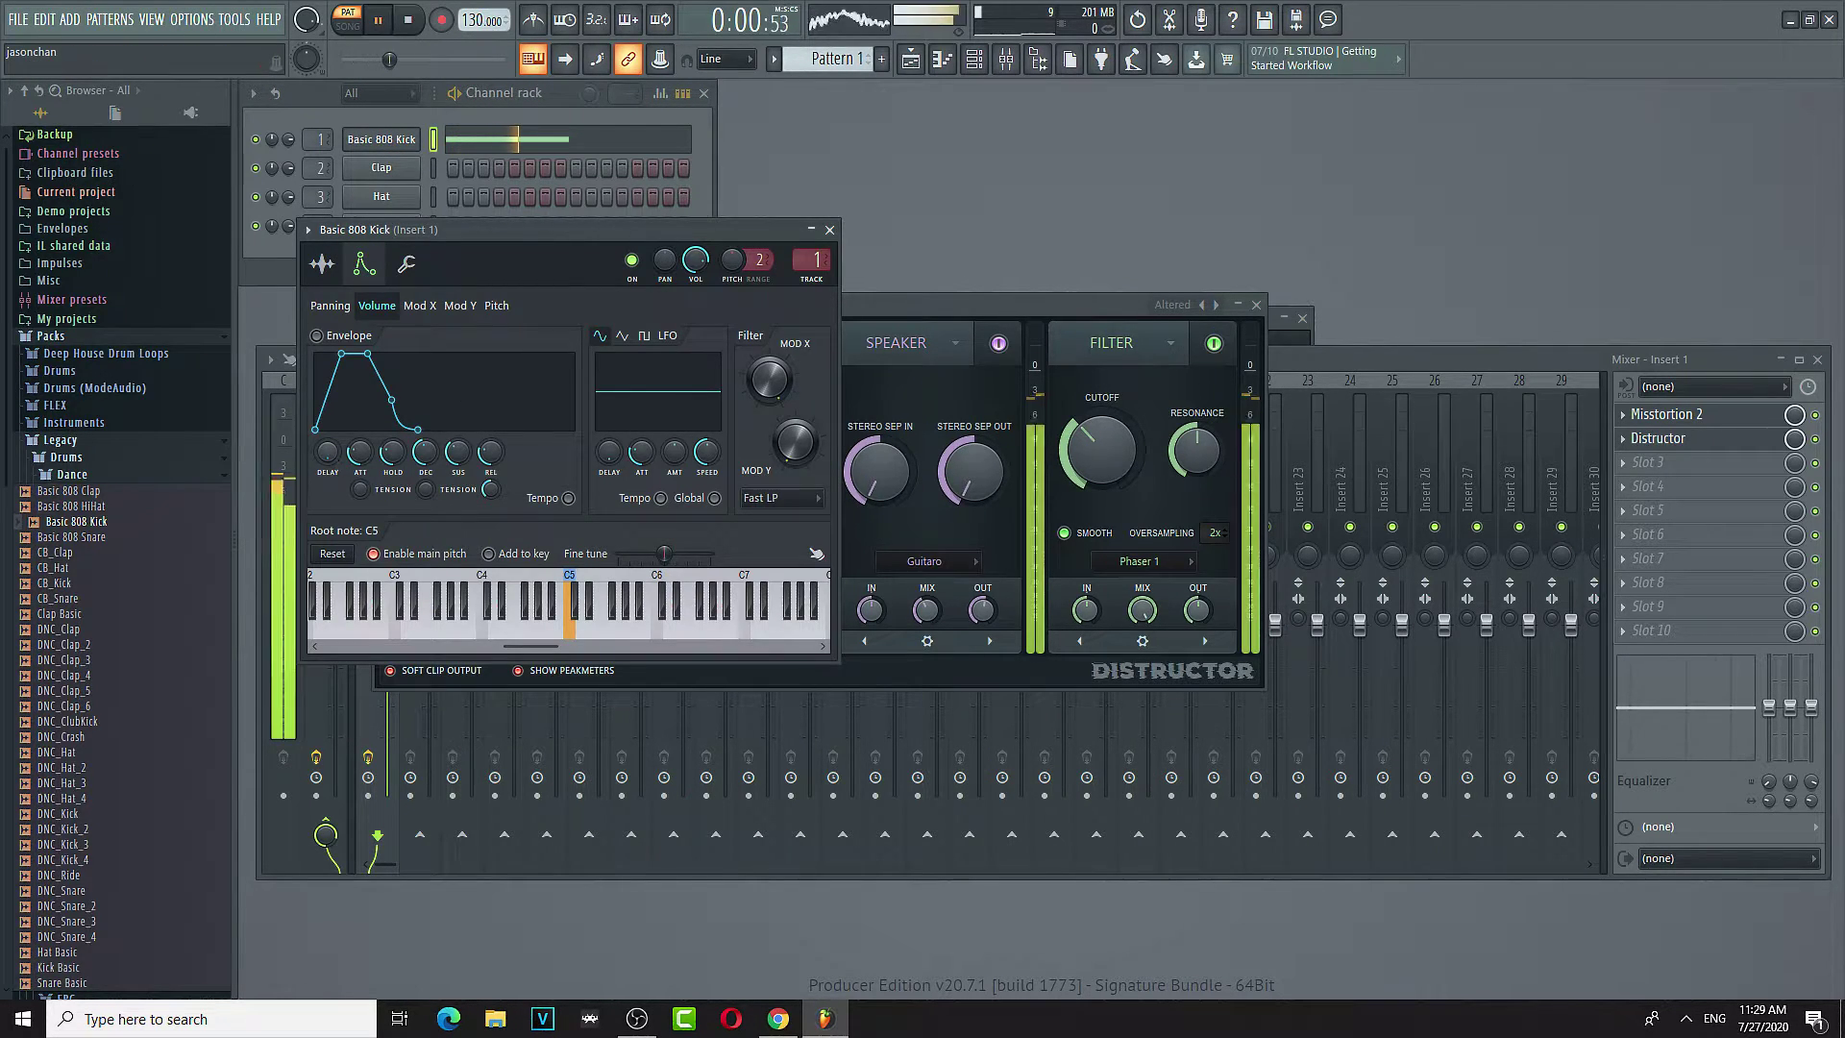
drag(407, 457, 408, 437)
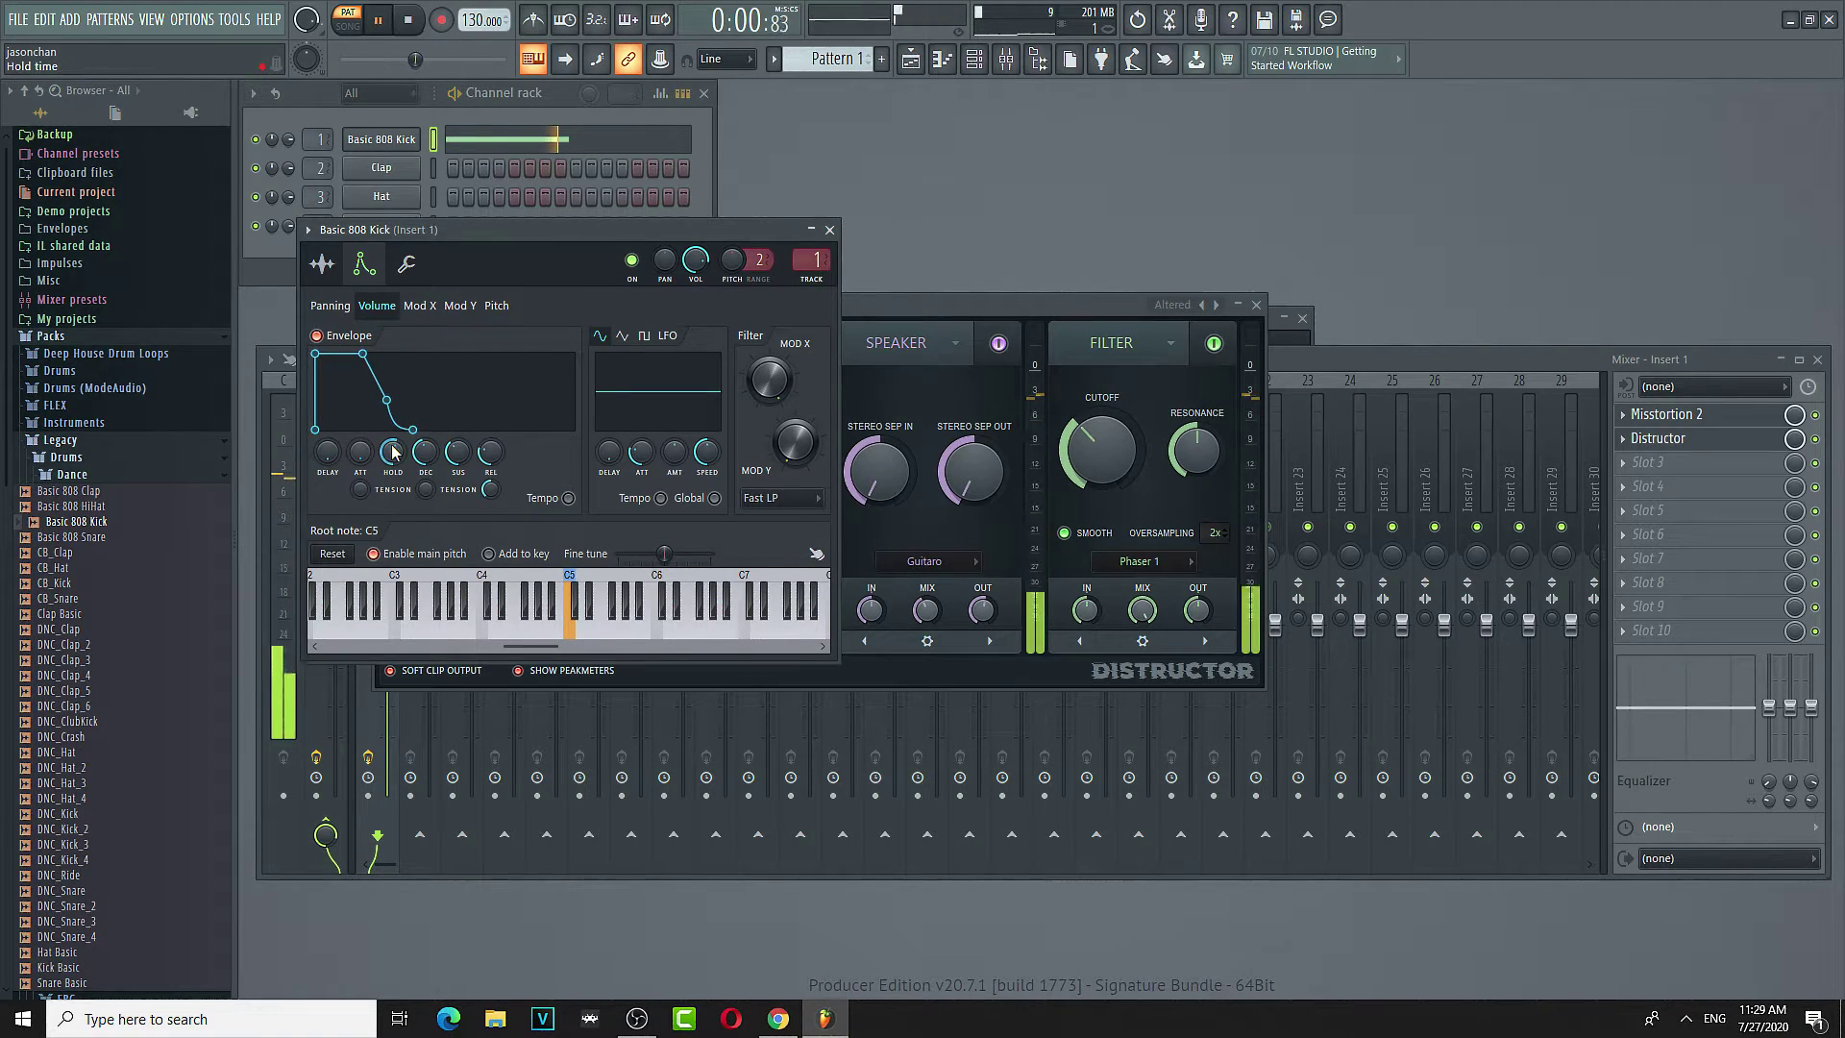
drag(381, 411, 430, 464)
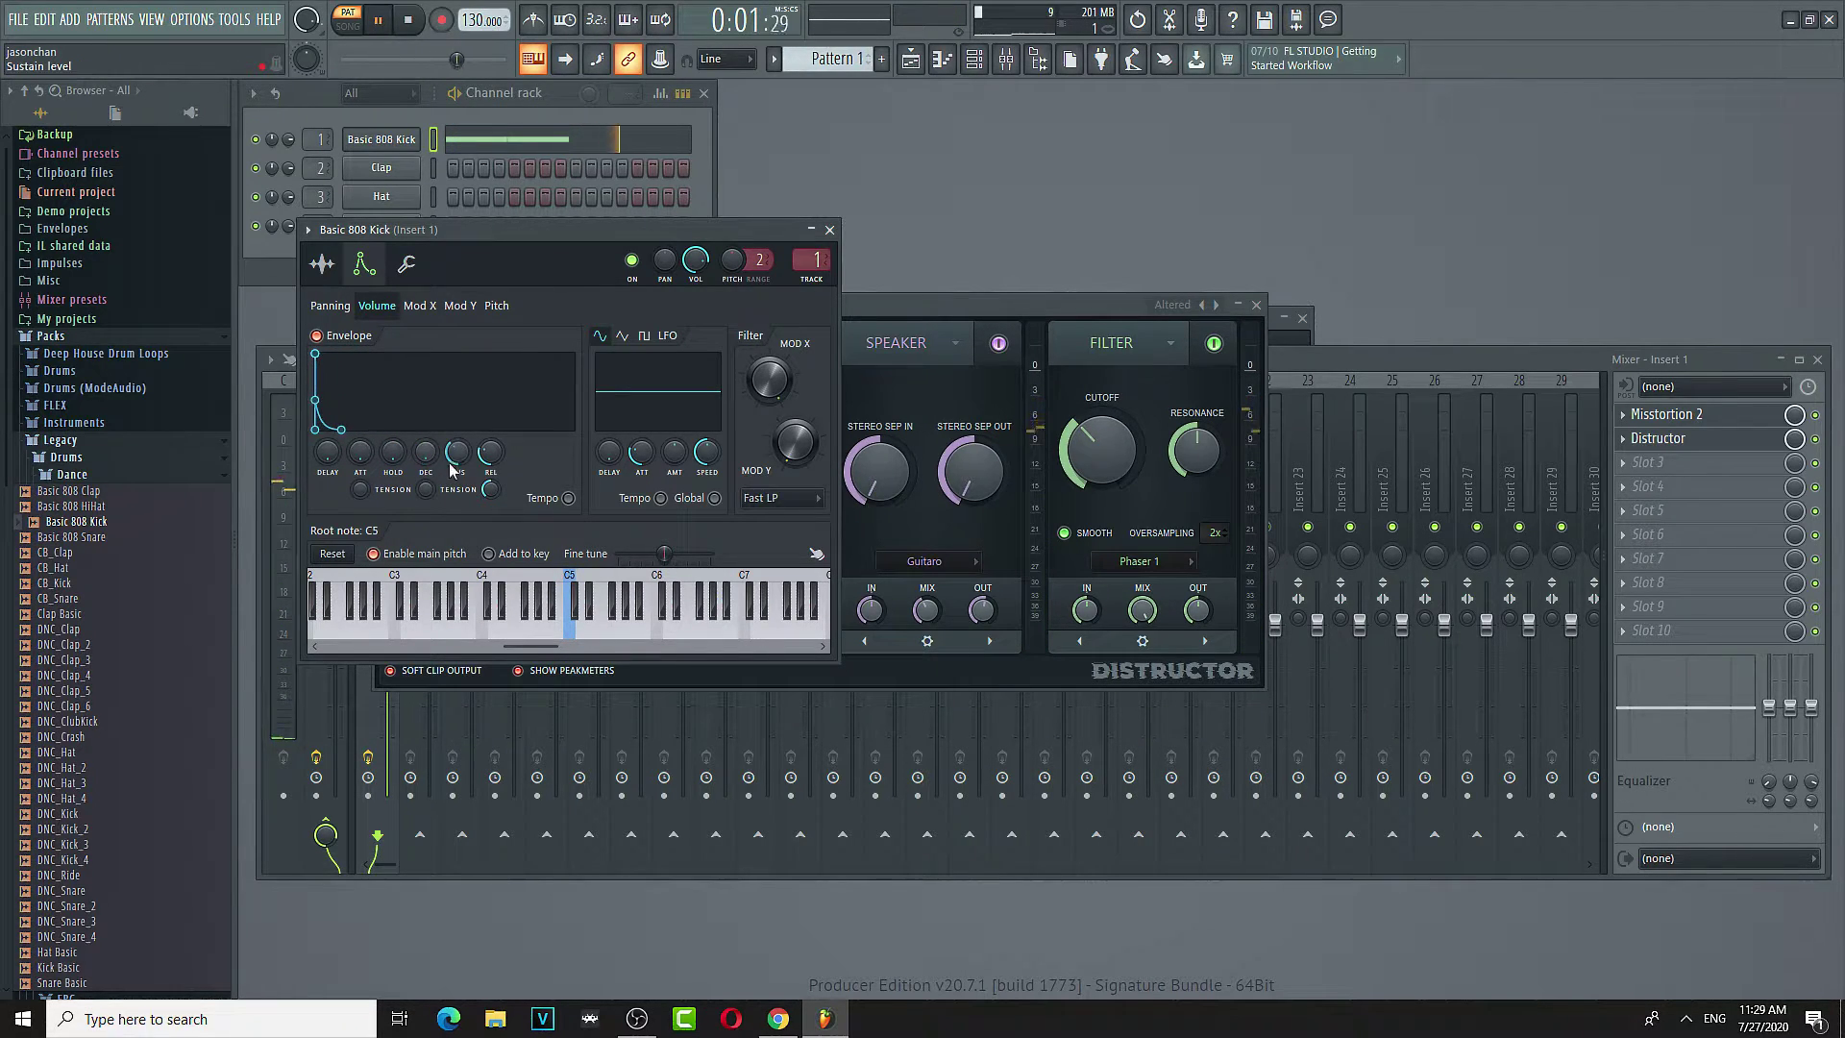
drag(457, 453, 395, 459)
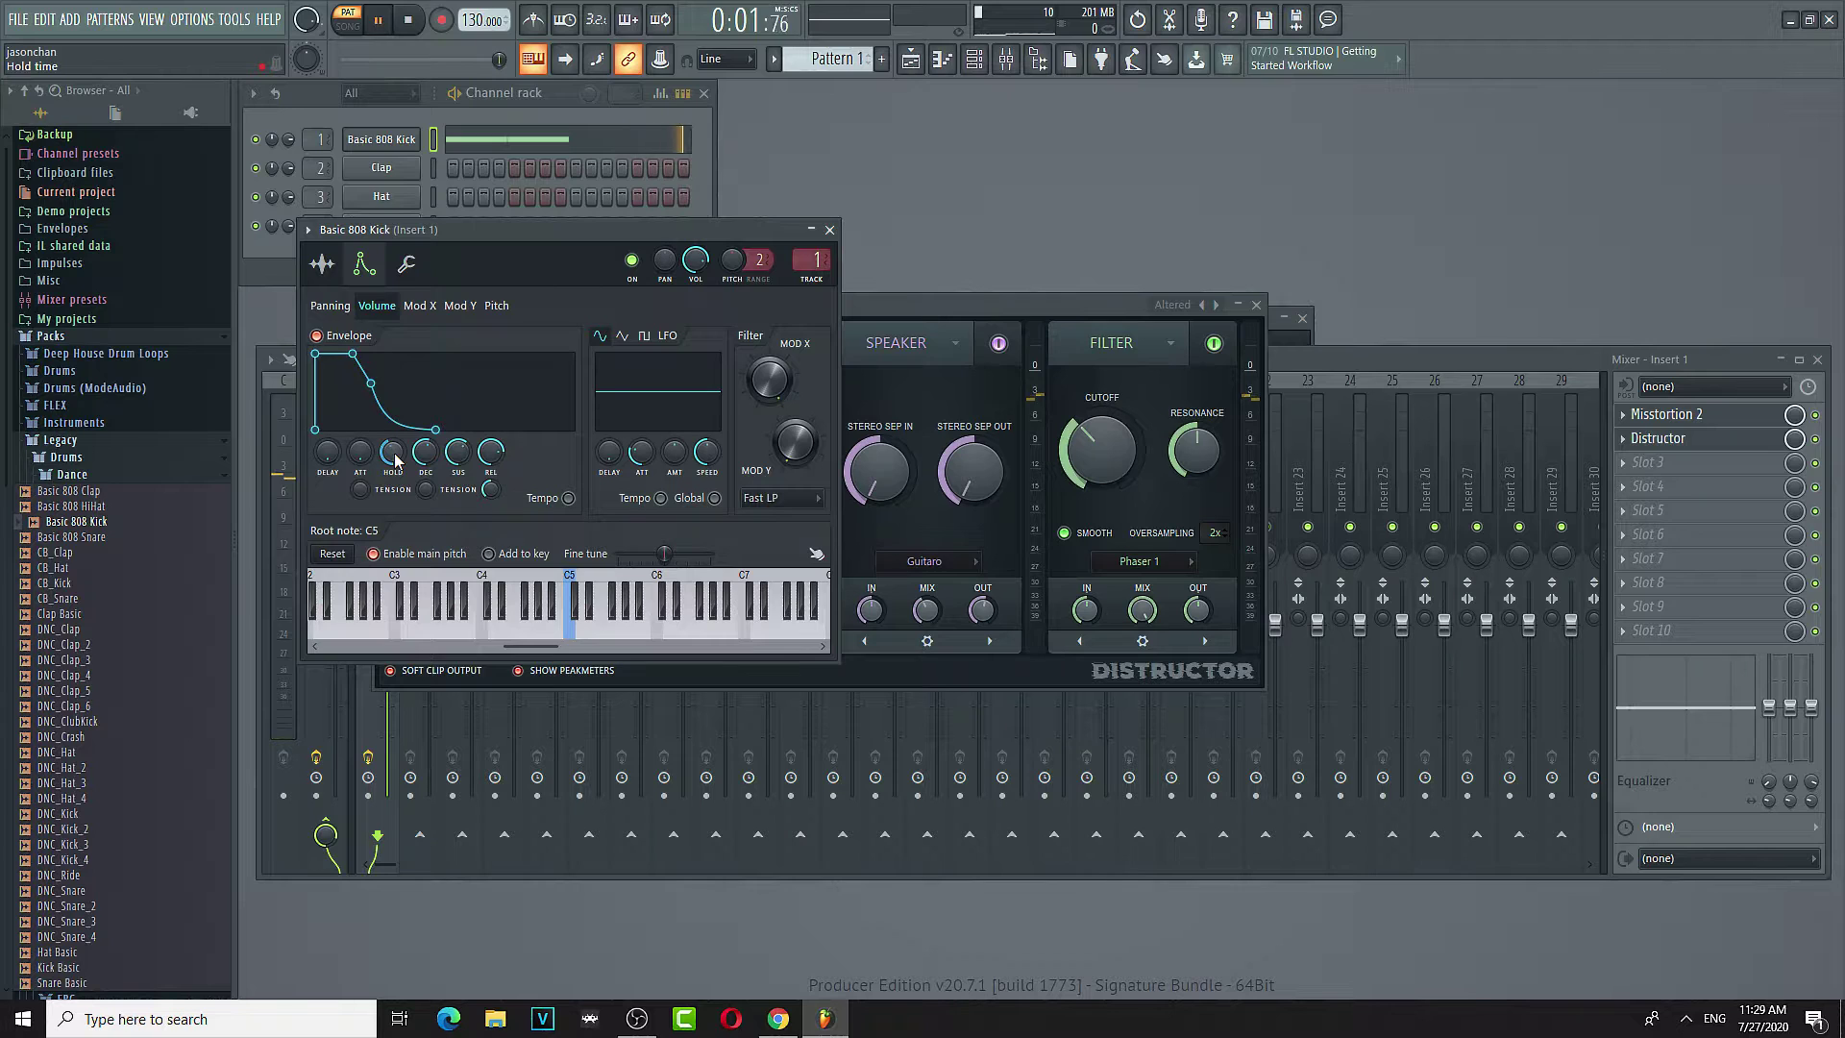
click(895, 315)
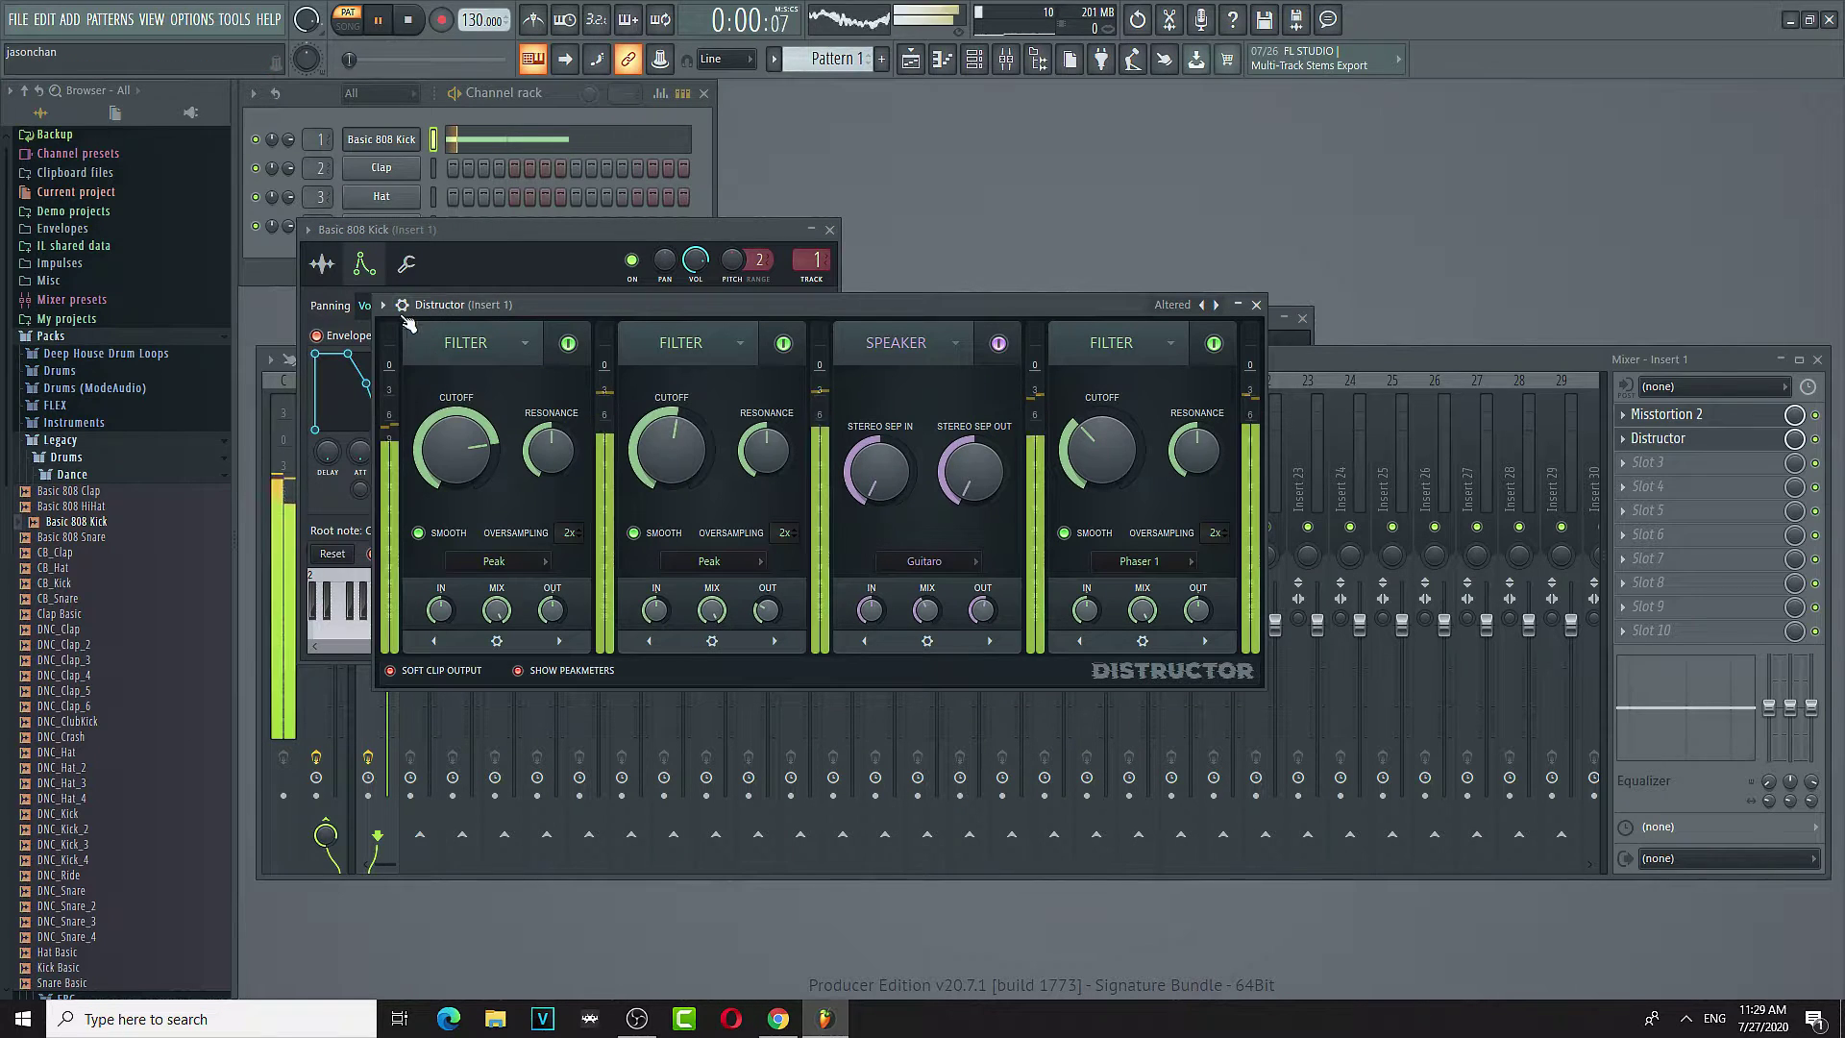
- Audition the Resonostro and Muffled Sidizer presets in Distructor on the kick
click(383, 304)
mouse_move(468, 384)
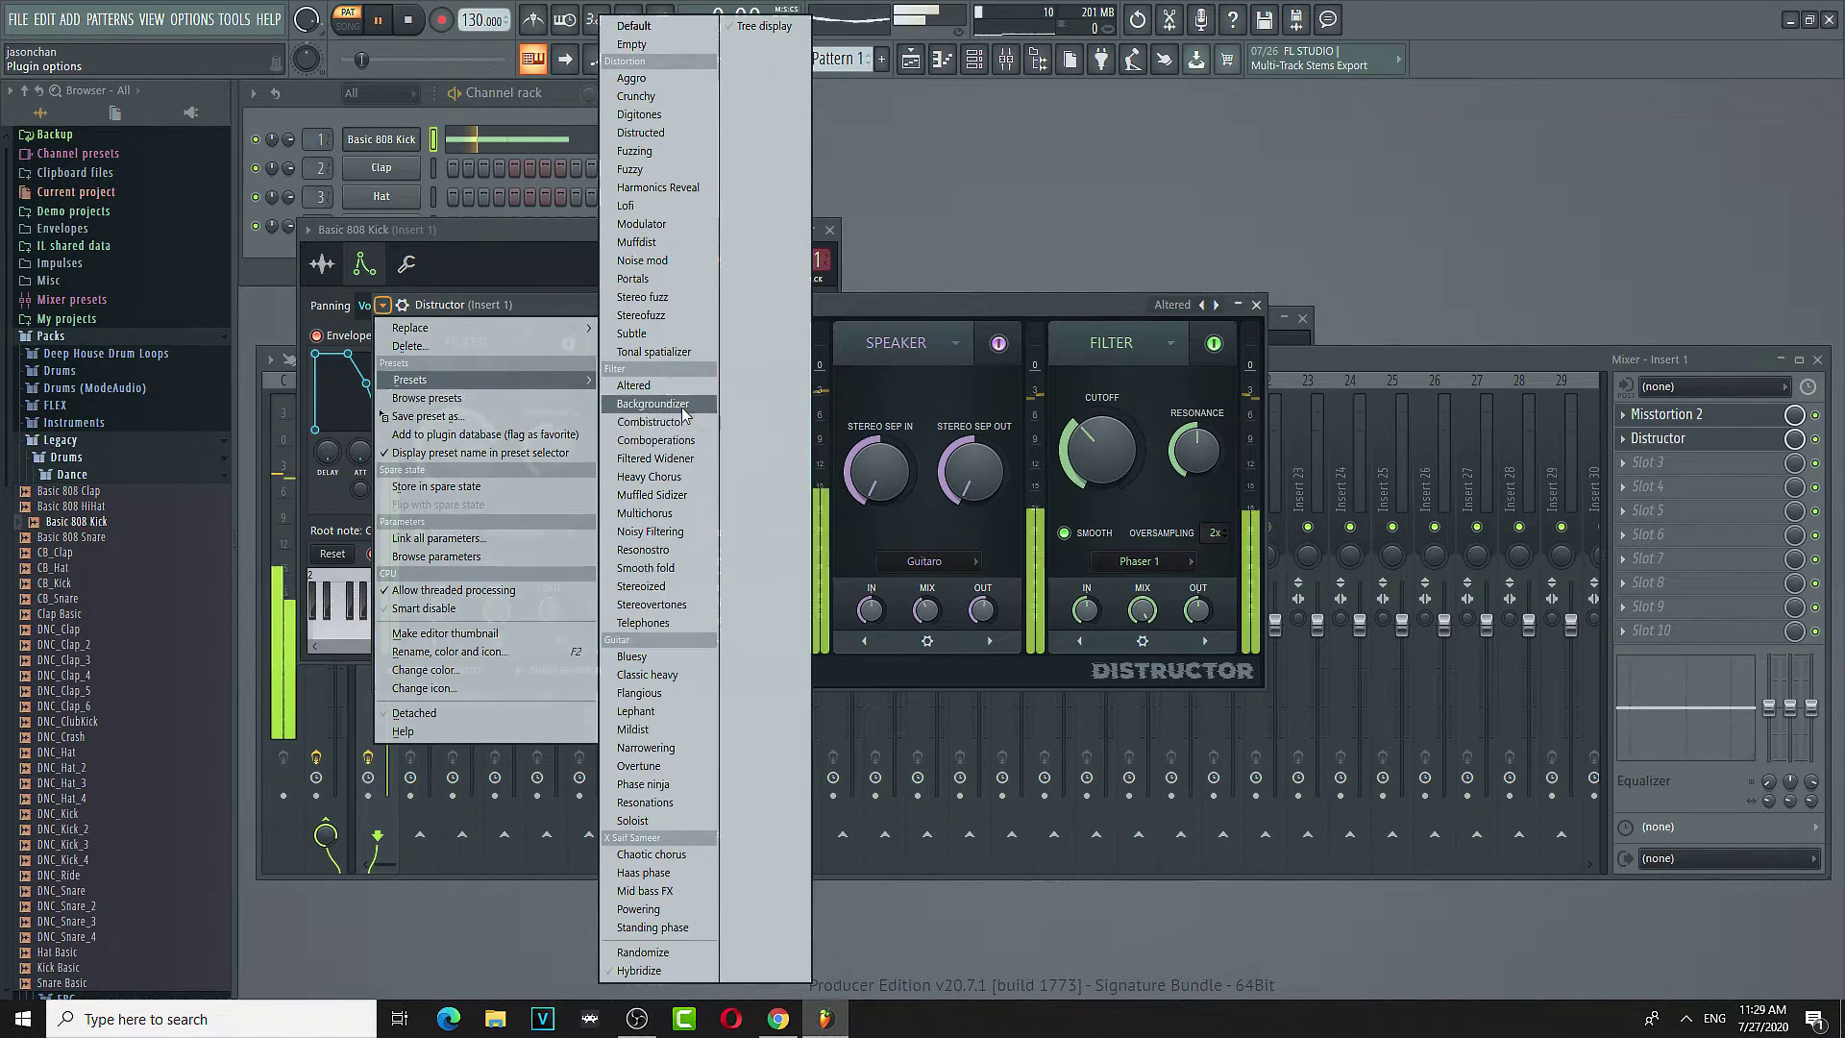
click(644, 549)
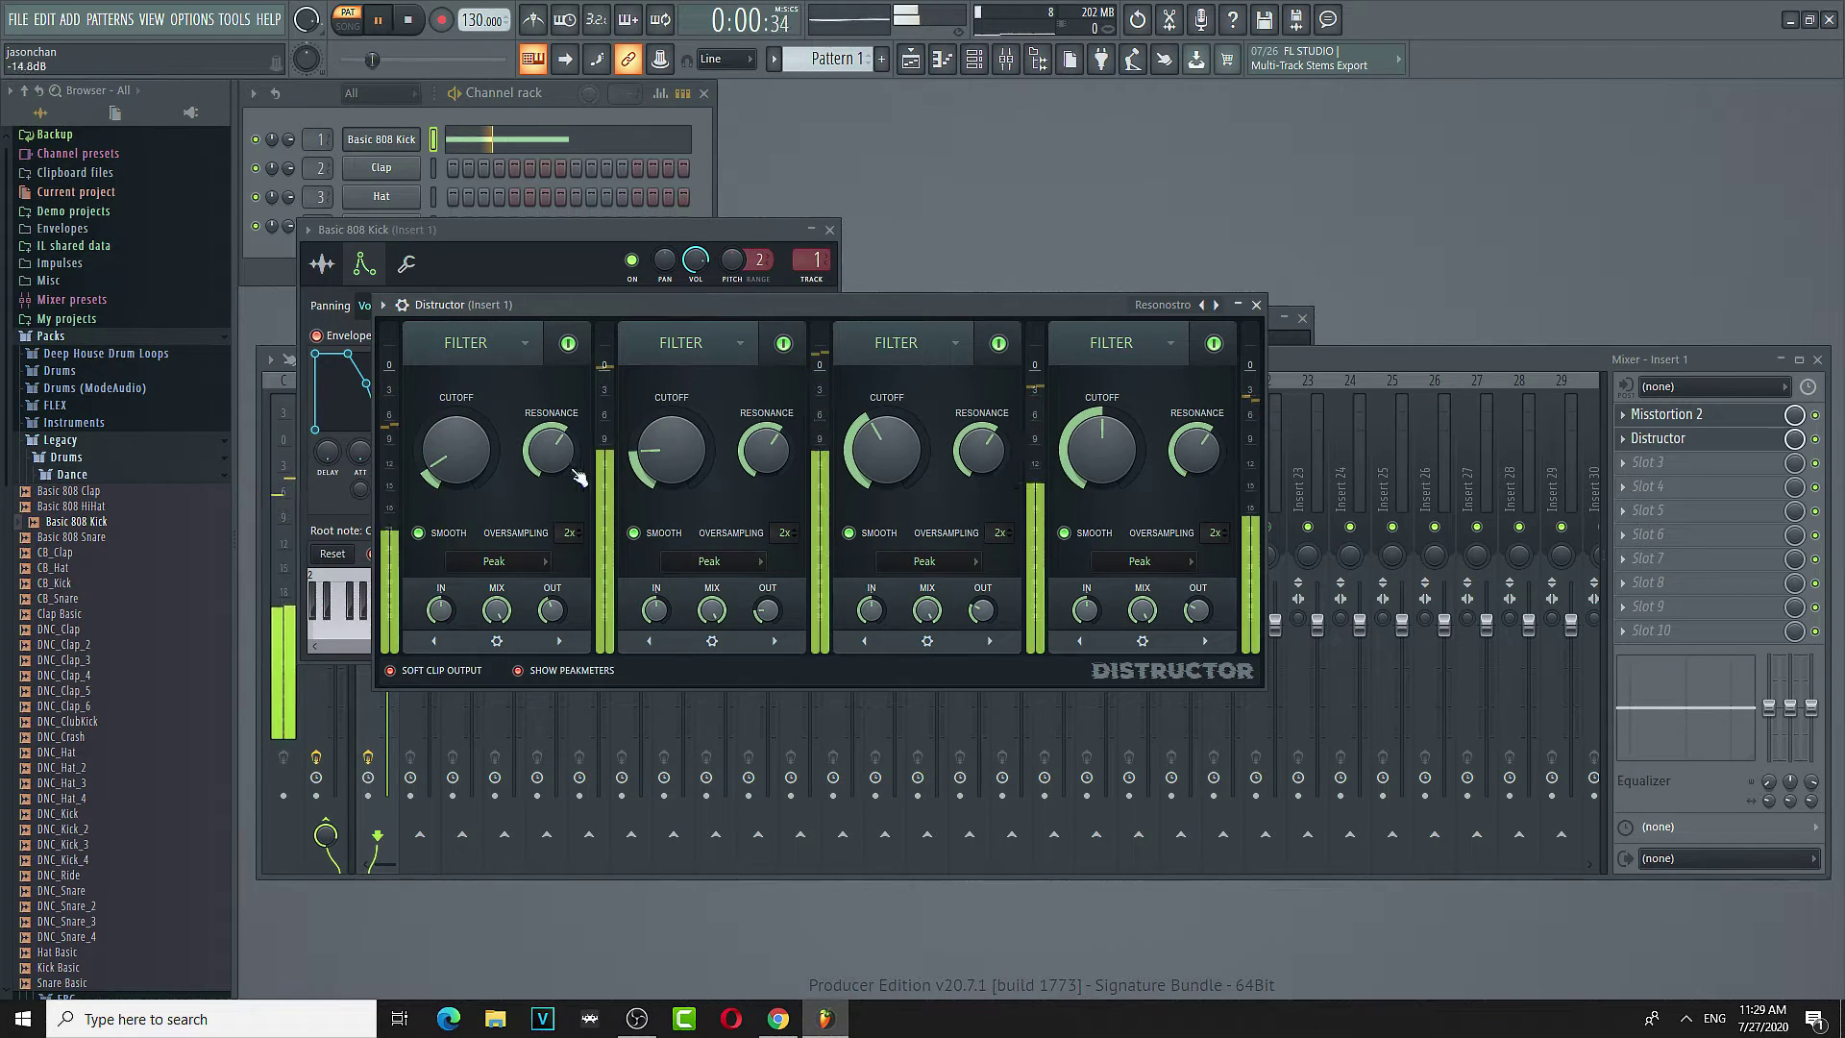
click(383, 304)
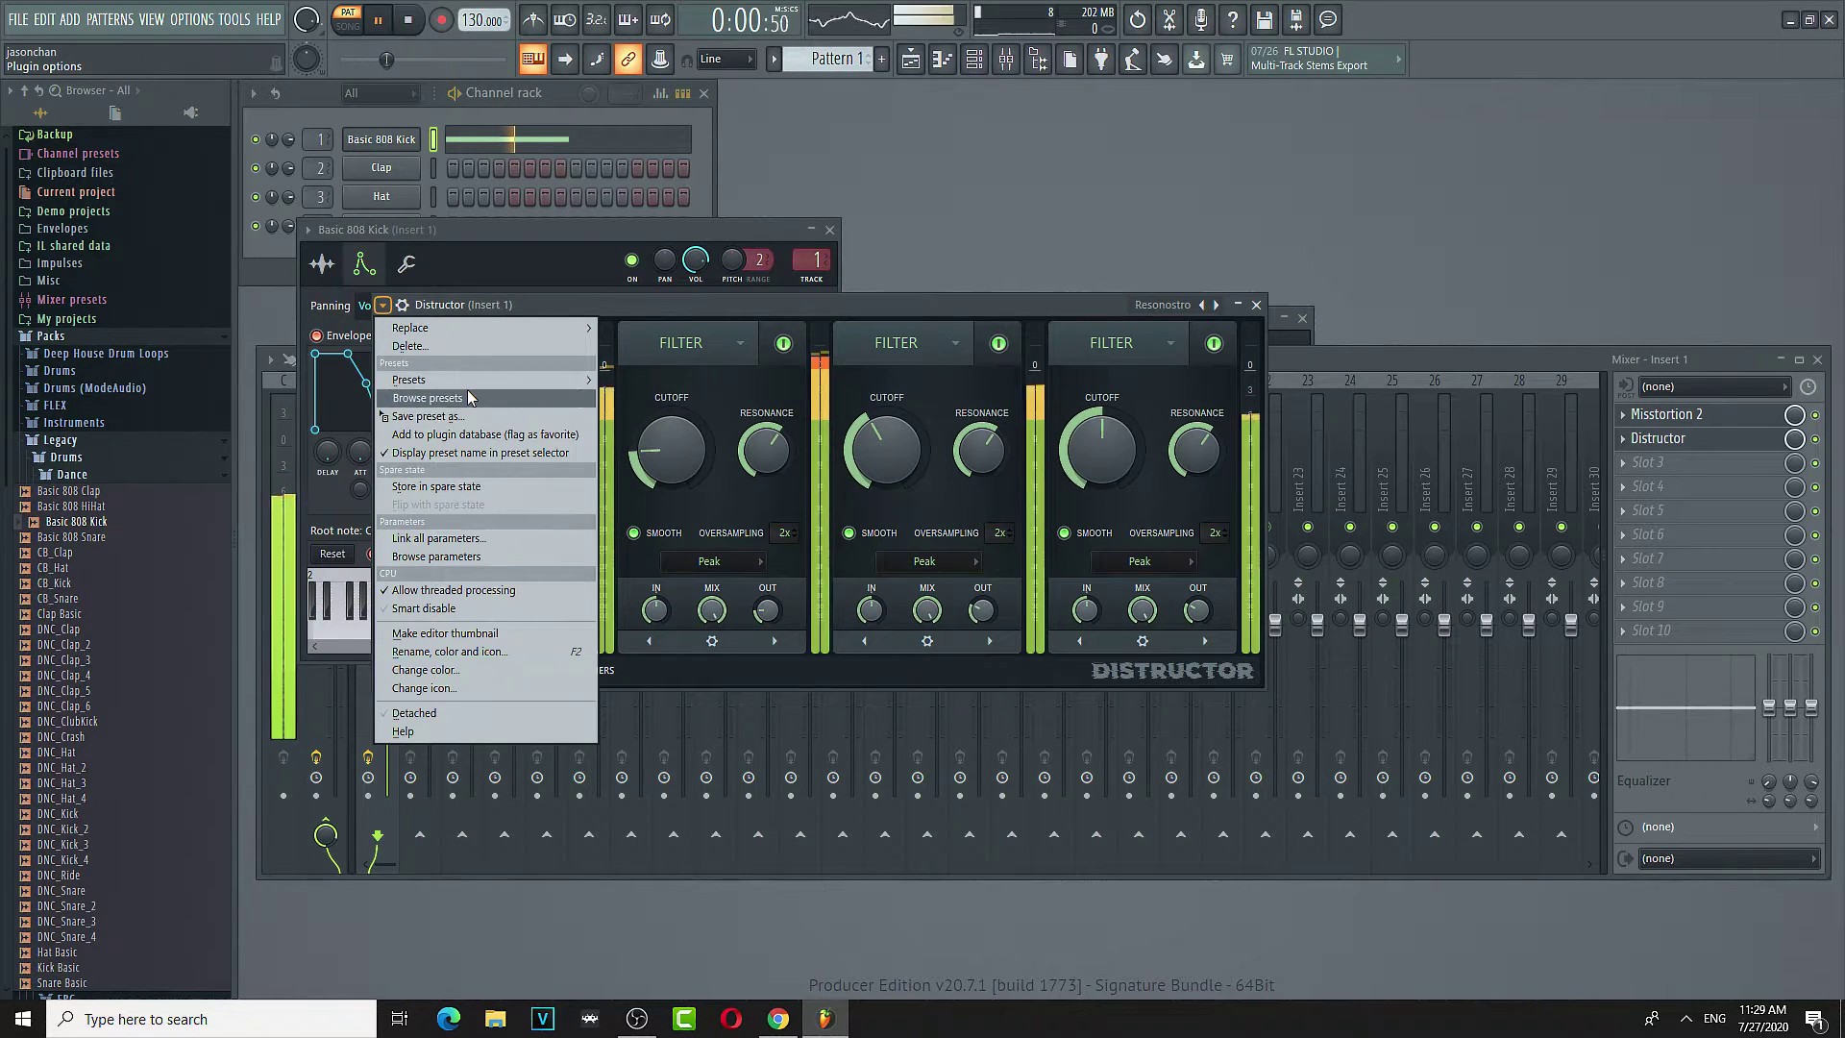
mouse_move(485, 374)
click(638, 490)
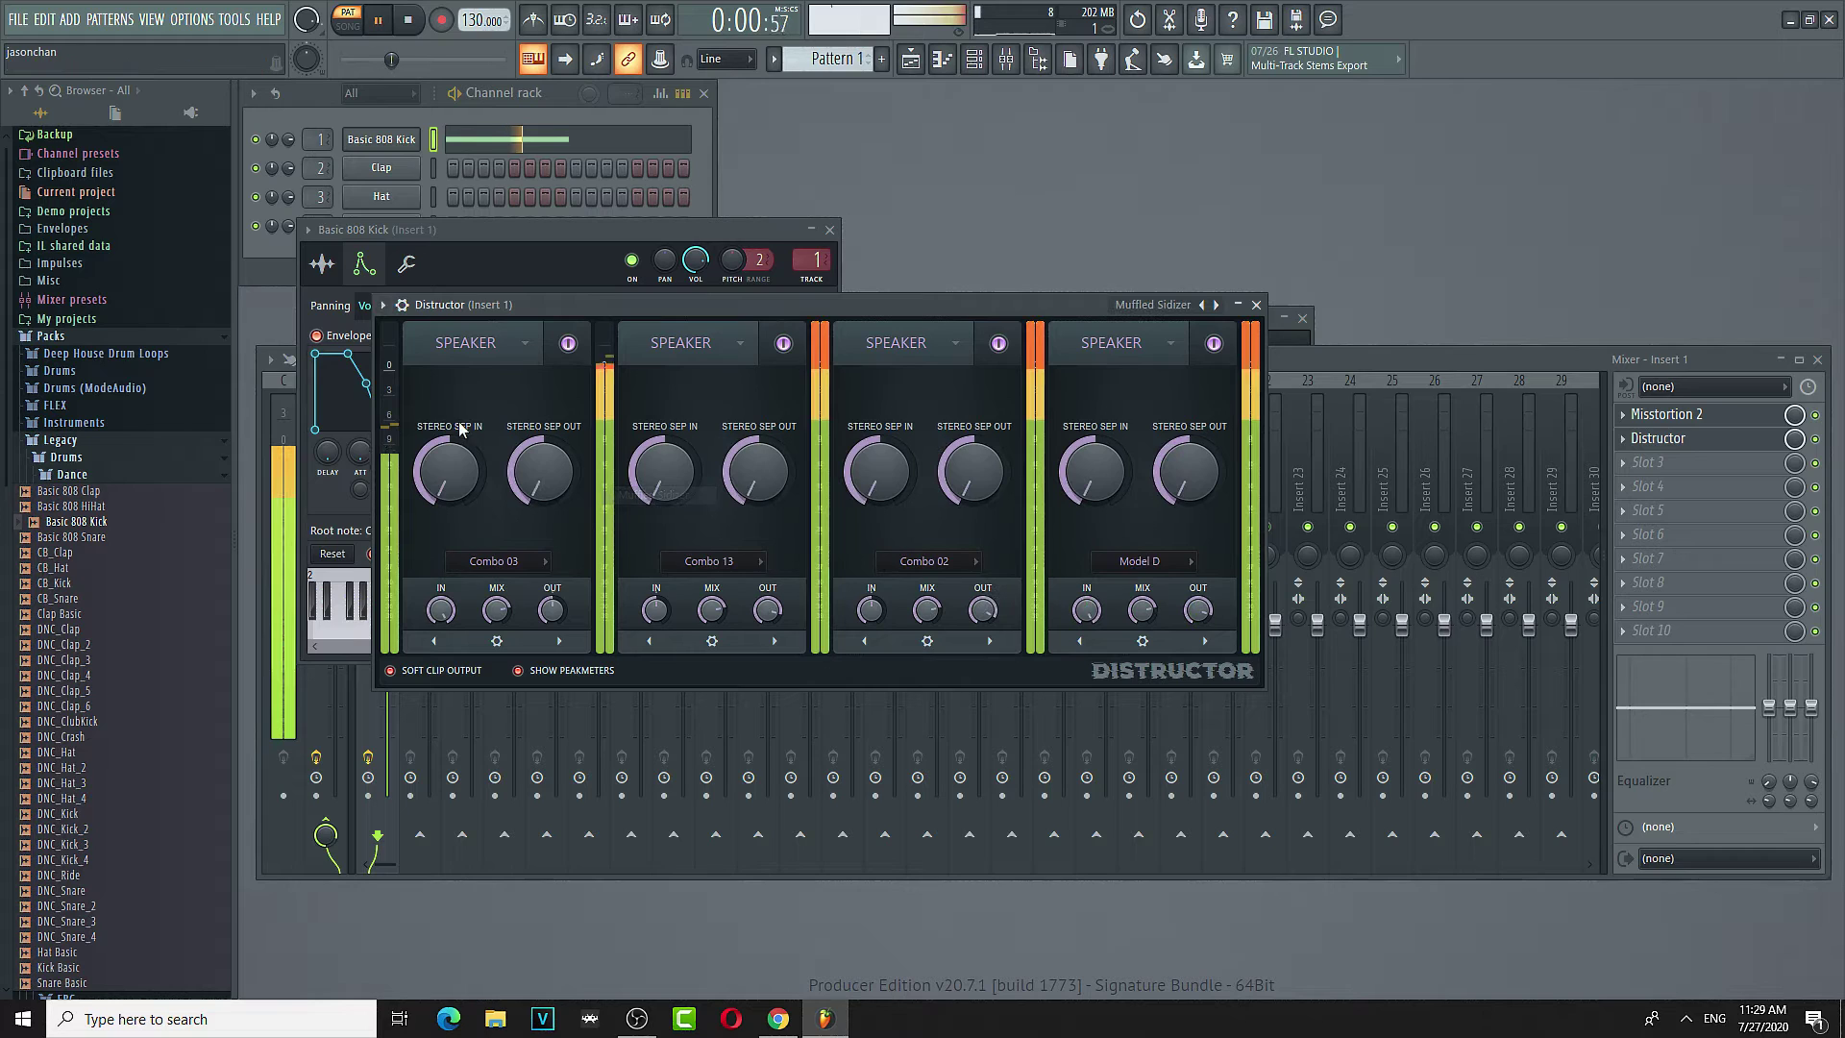
key(space)
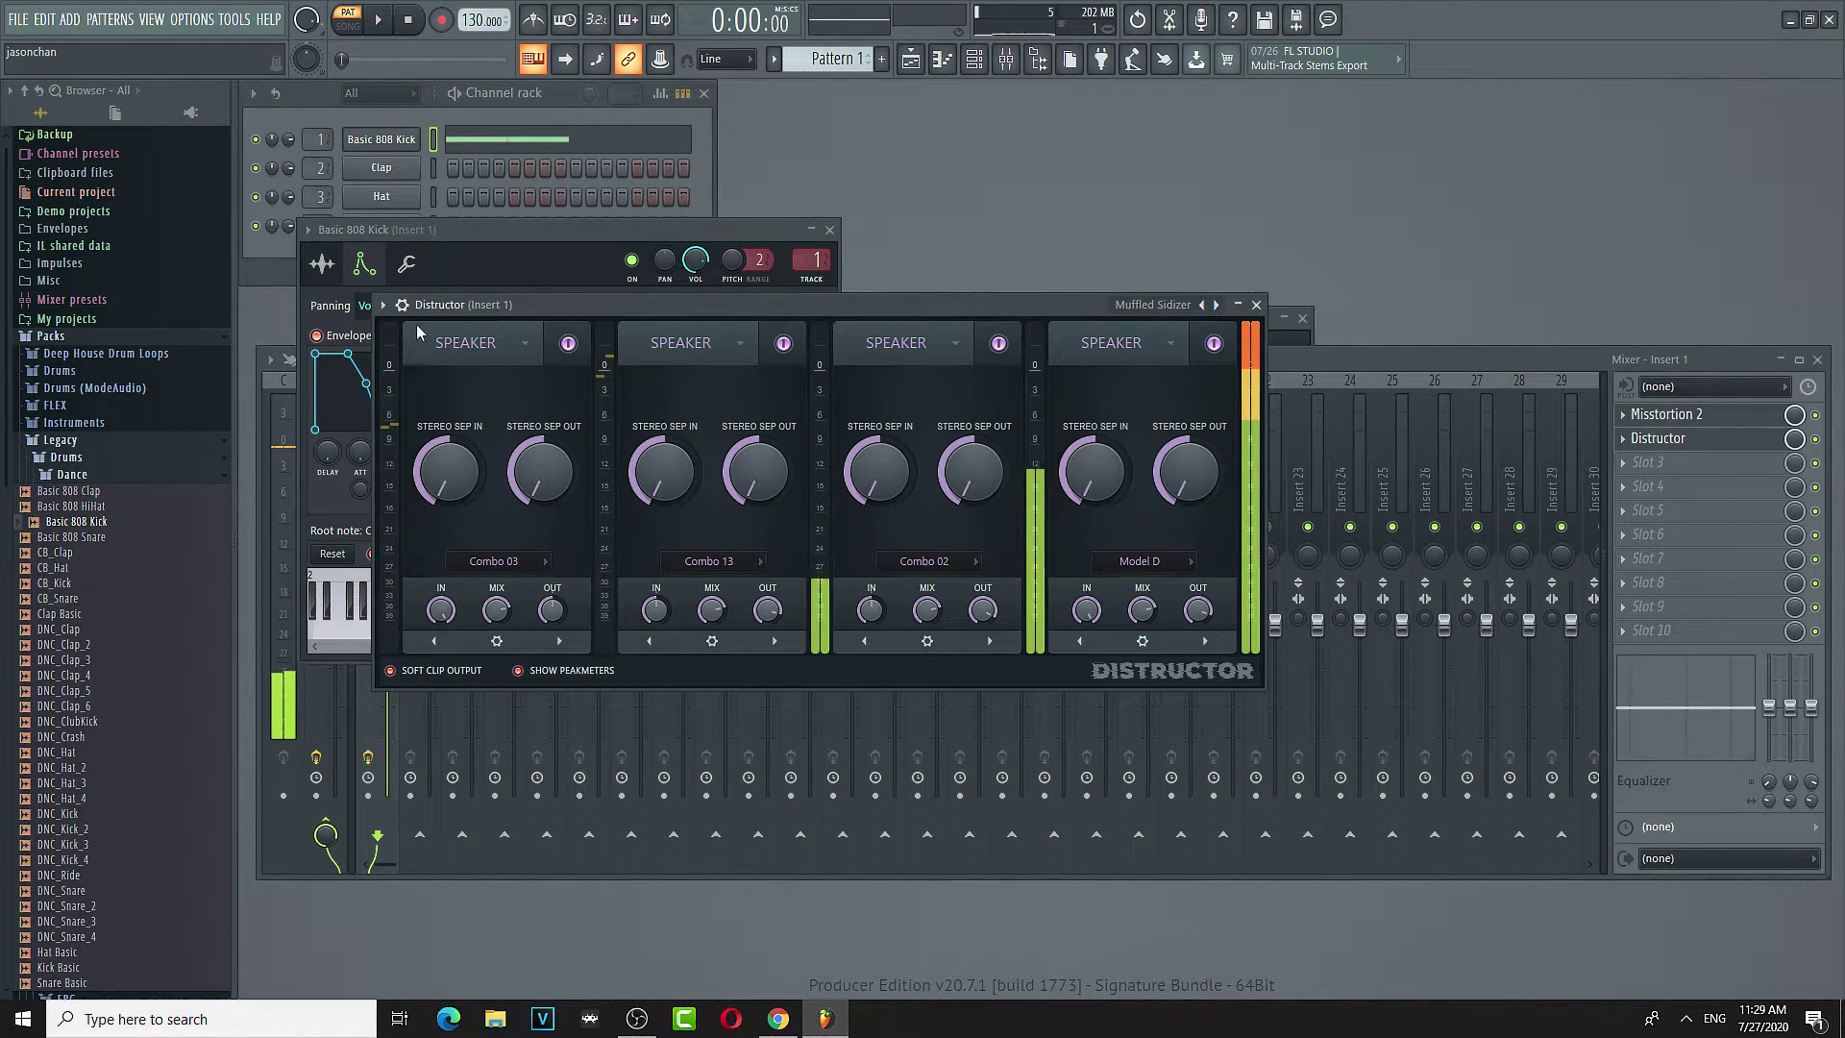
- Try the Bluesy, Flangious and Overtune Distructor presets while the kick plays
click(382, 305)
mouse_move(440, 382)
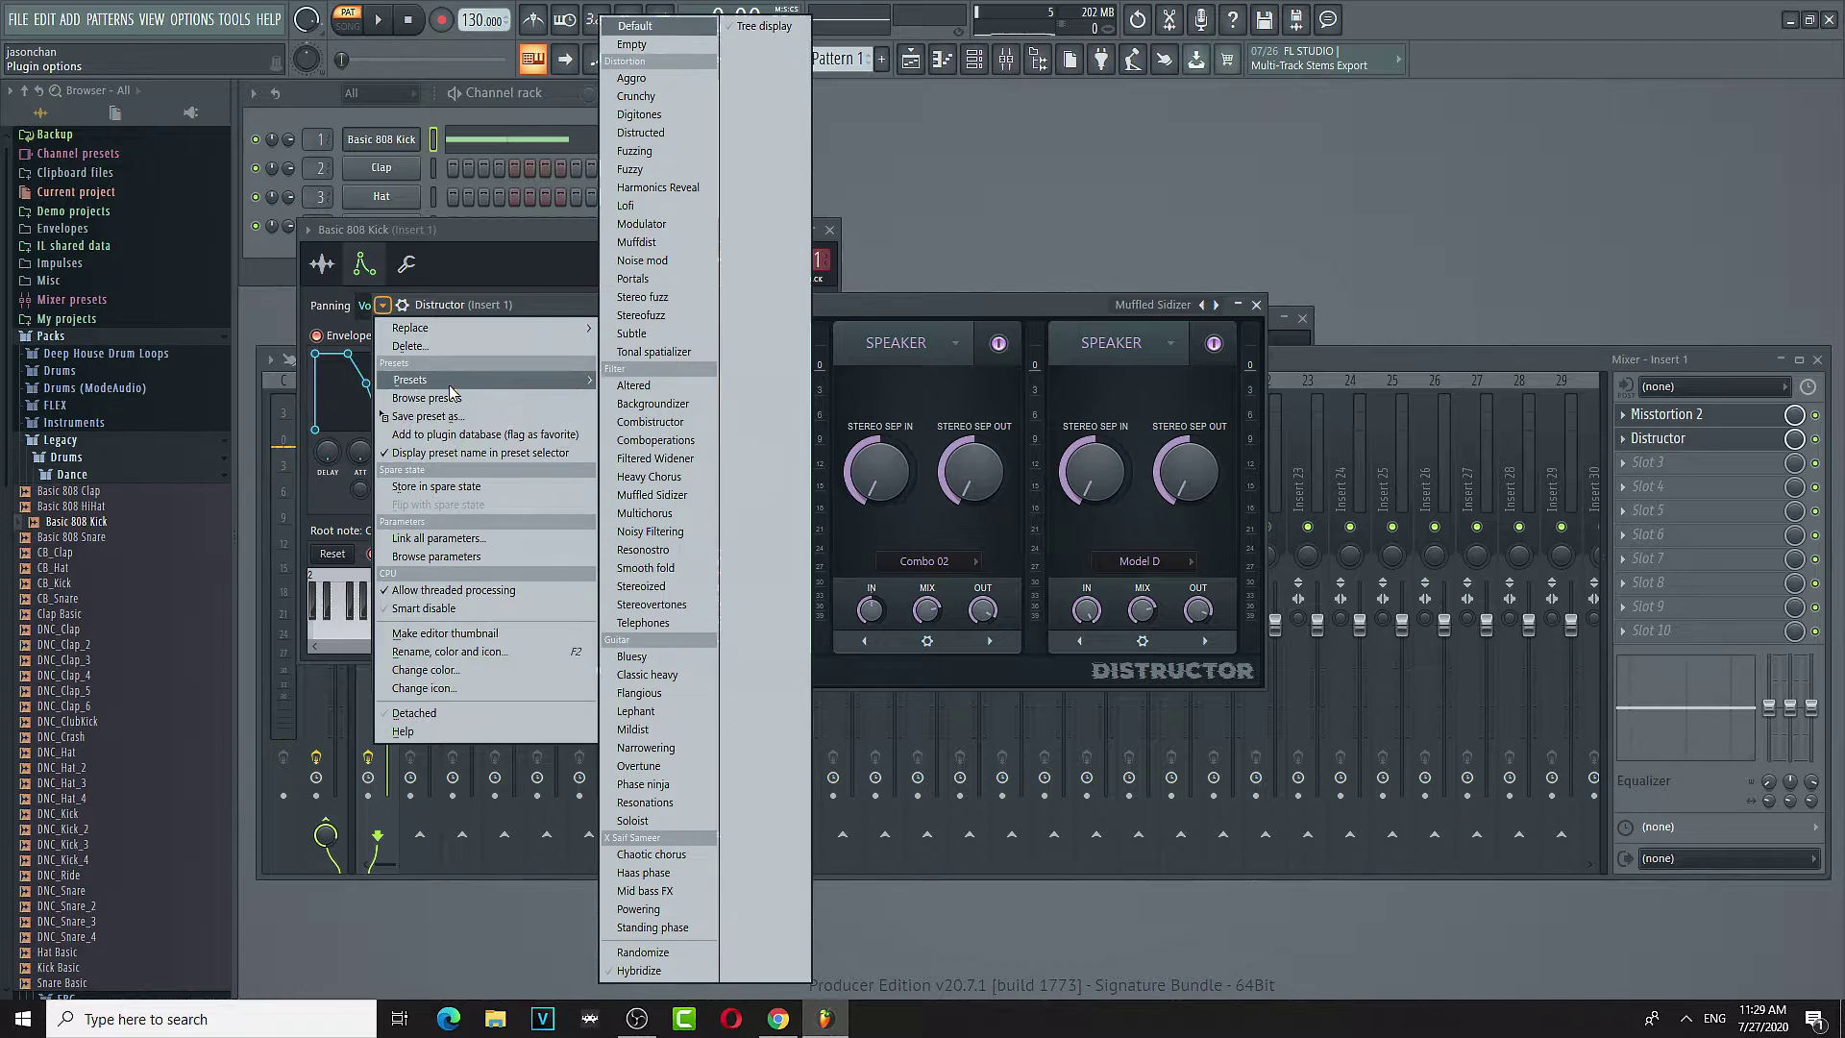
click(714, 657)
key(space)
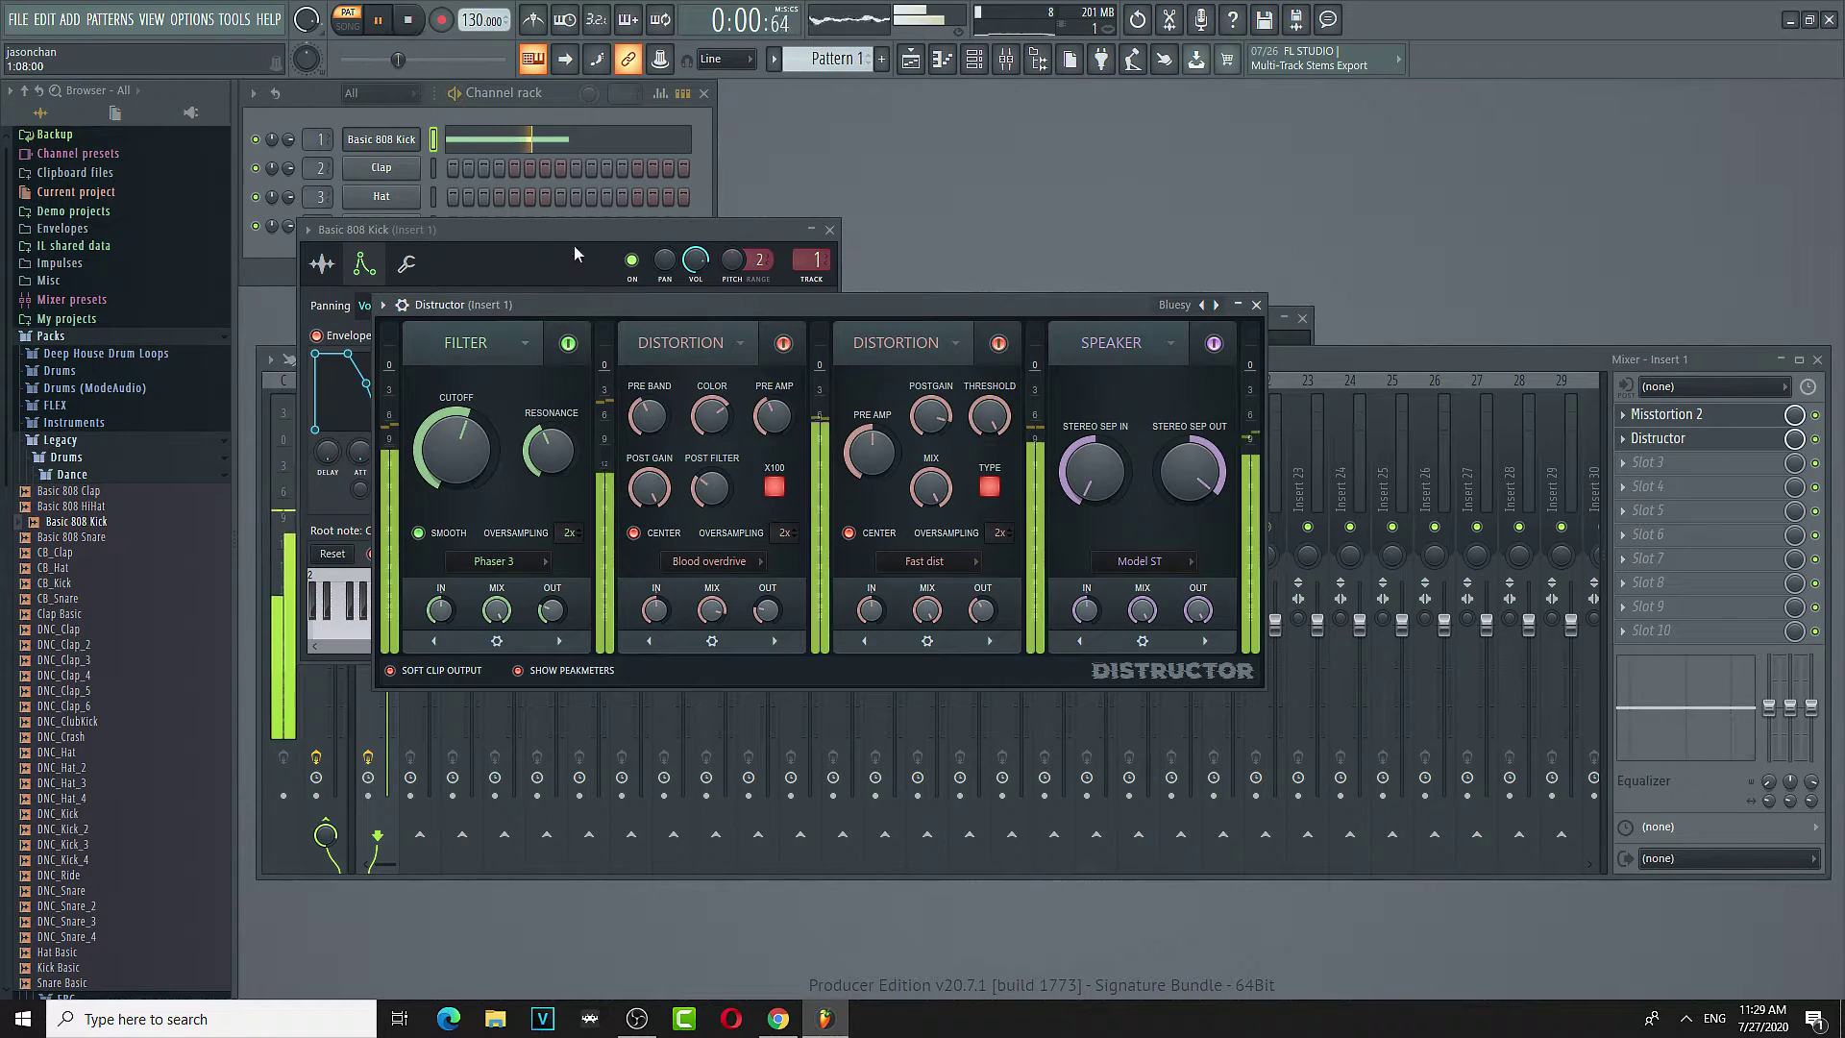
click(384, 306)
mouse_move(428, 378)
click(678, 692)
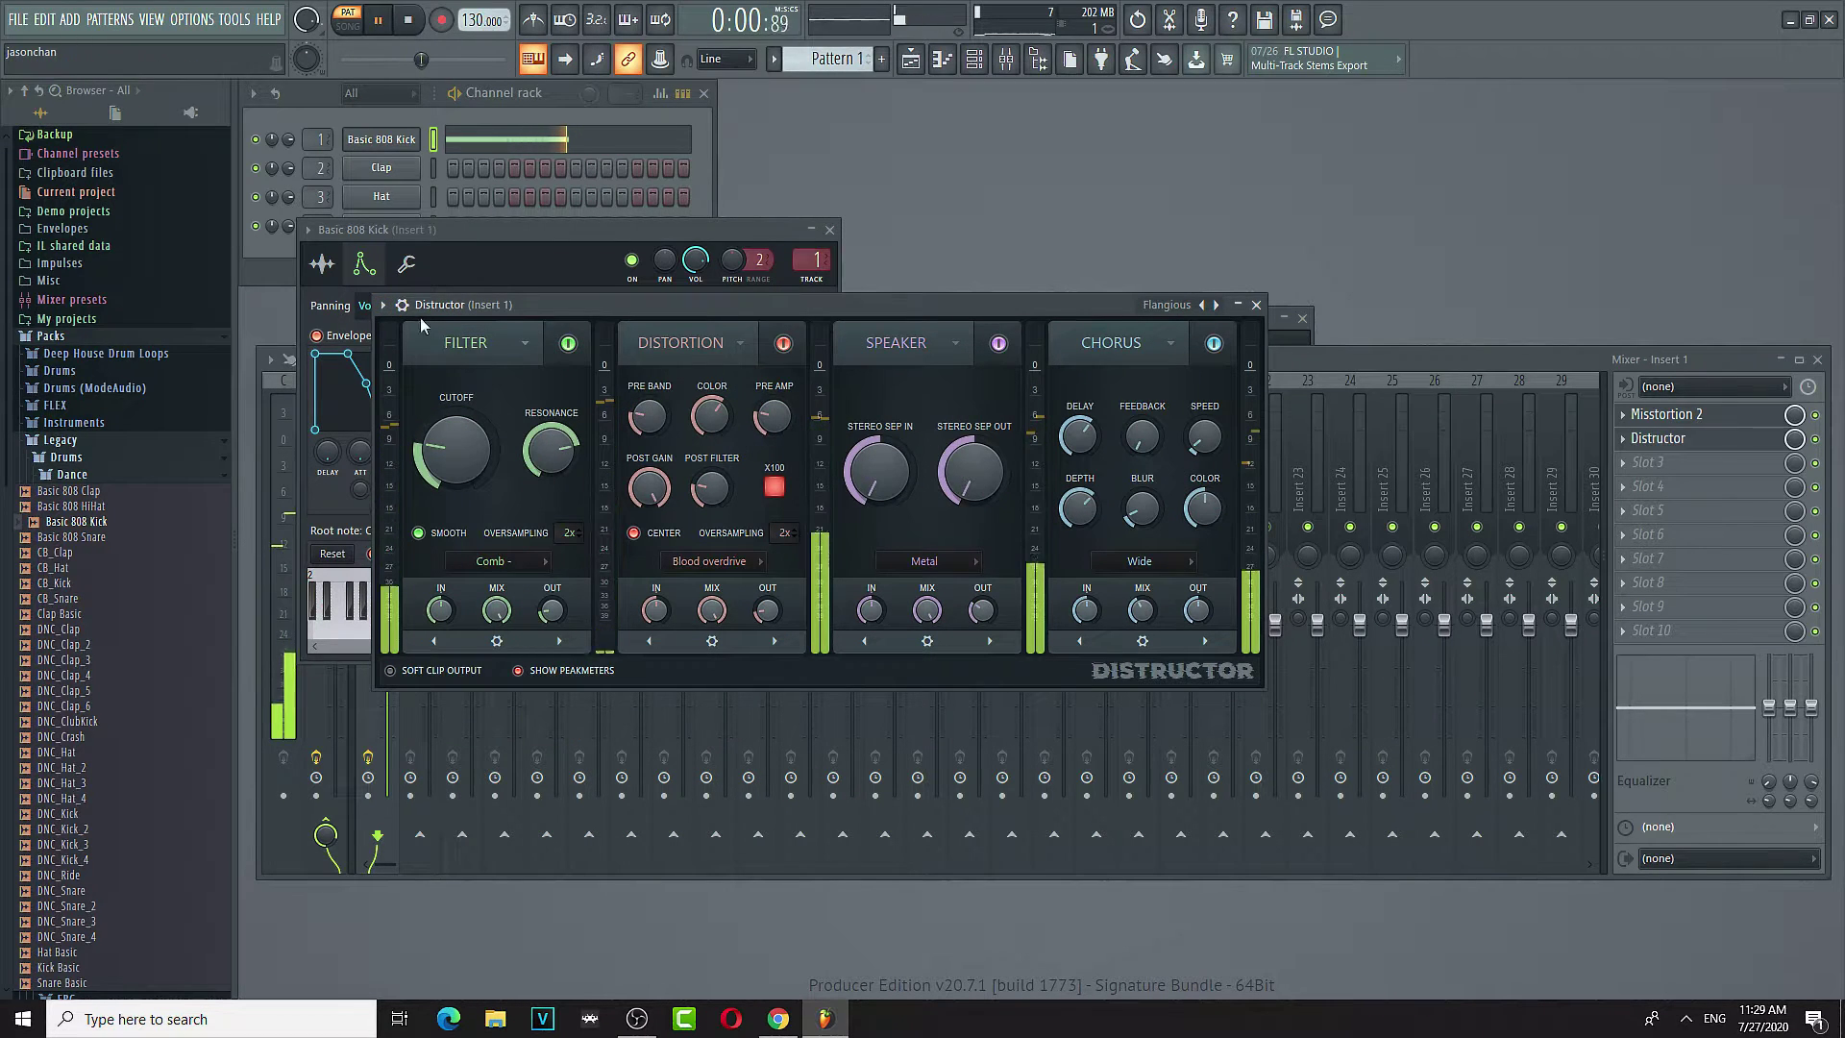
click(383, 306)
mouse_move(463, 378)
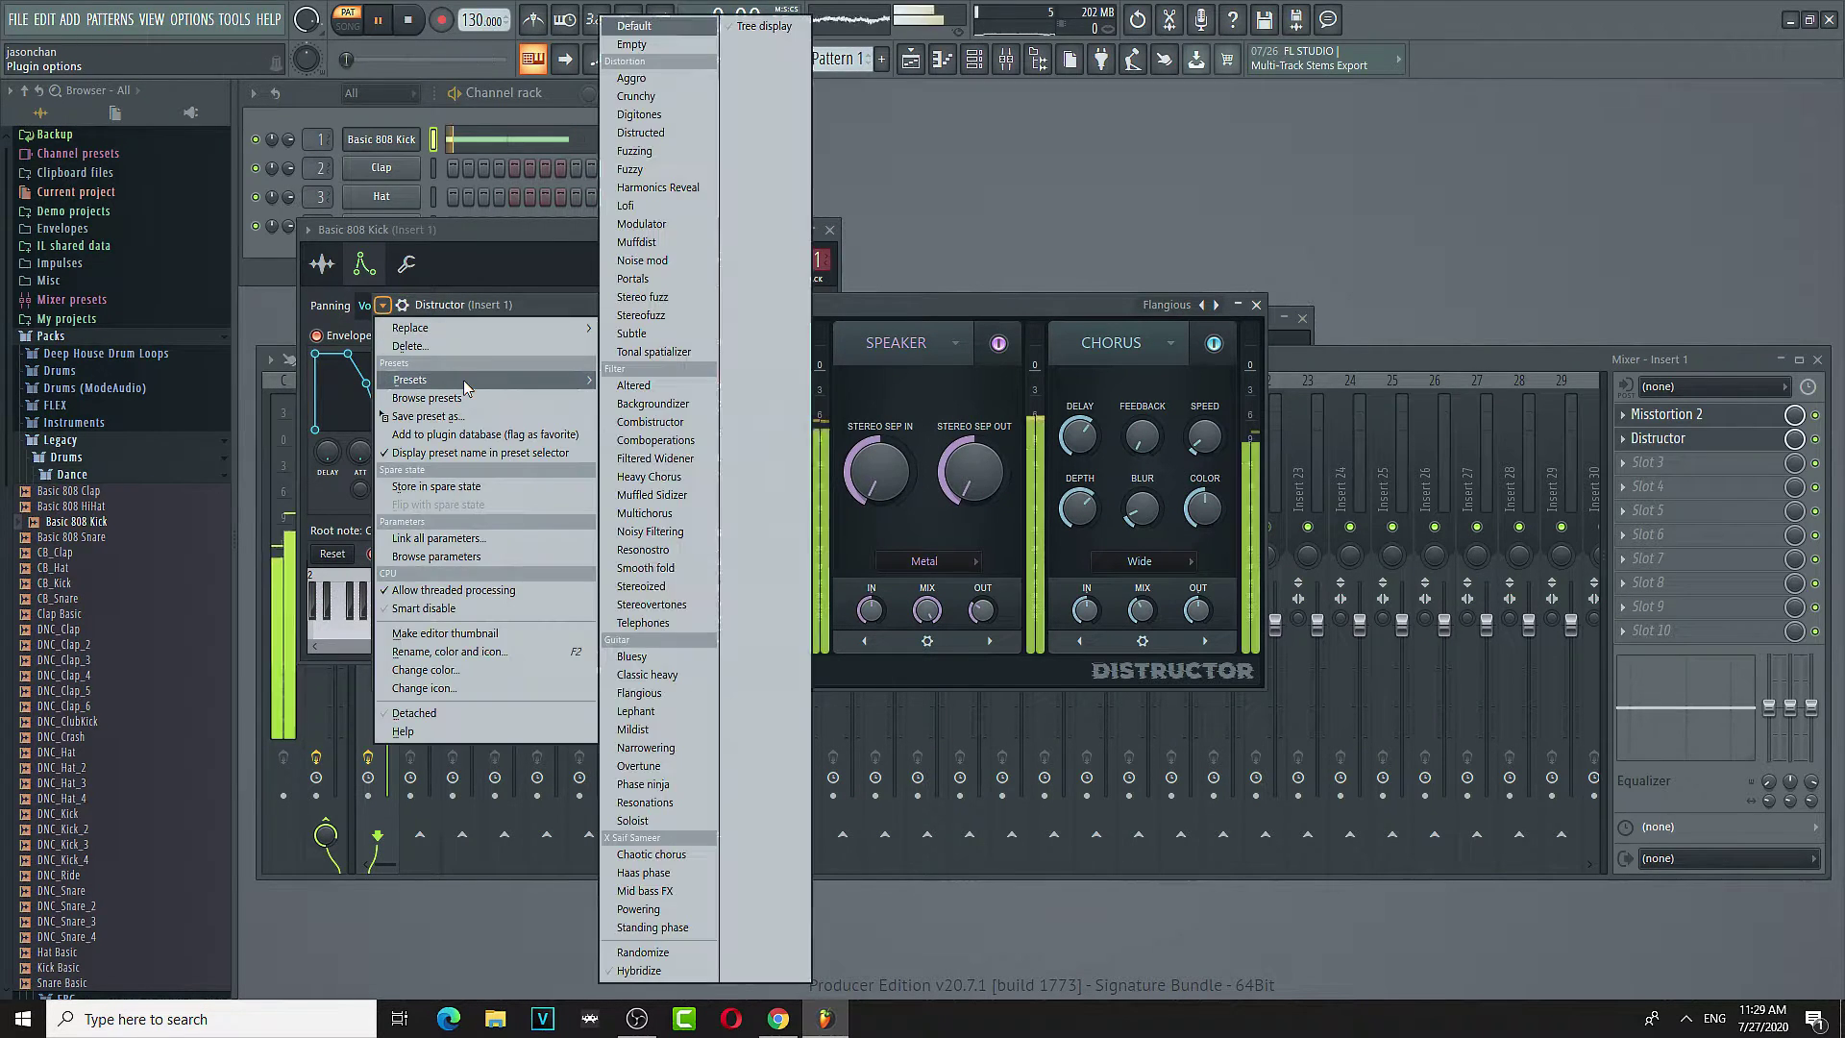
click(688, 765)
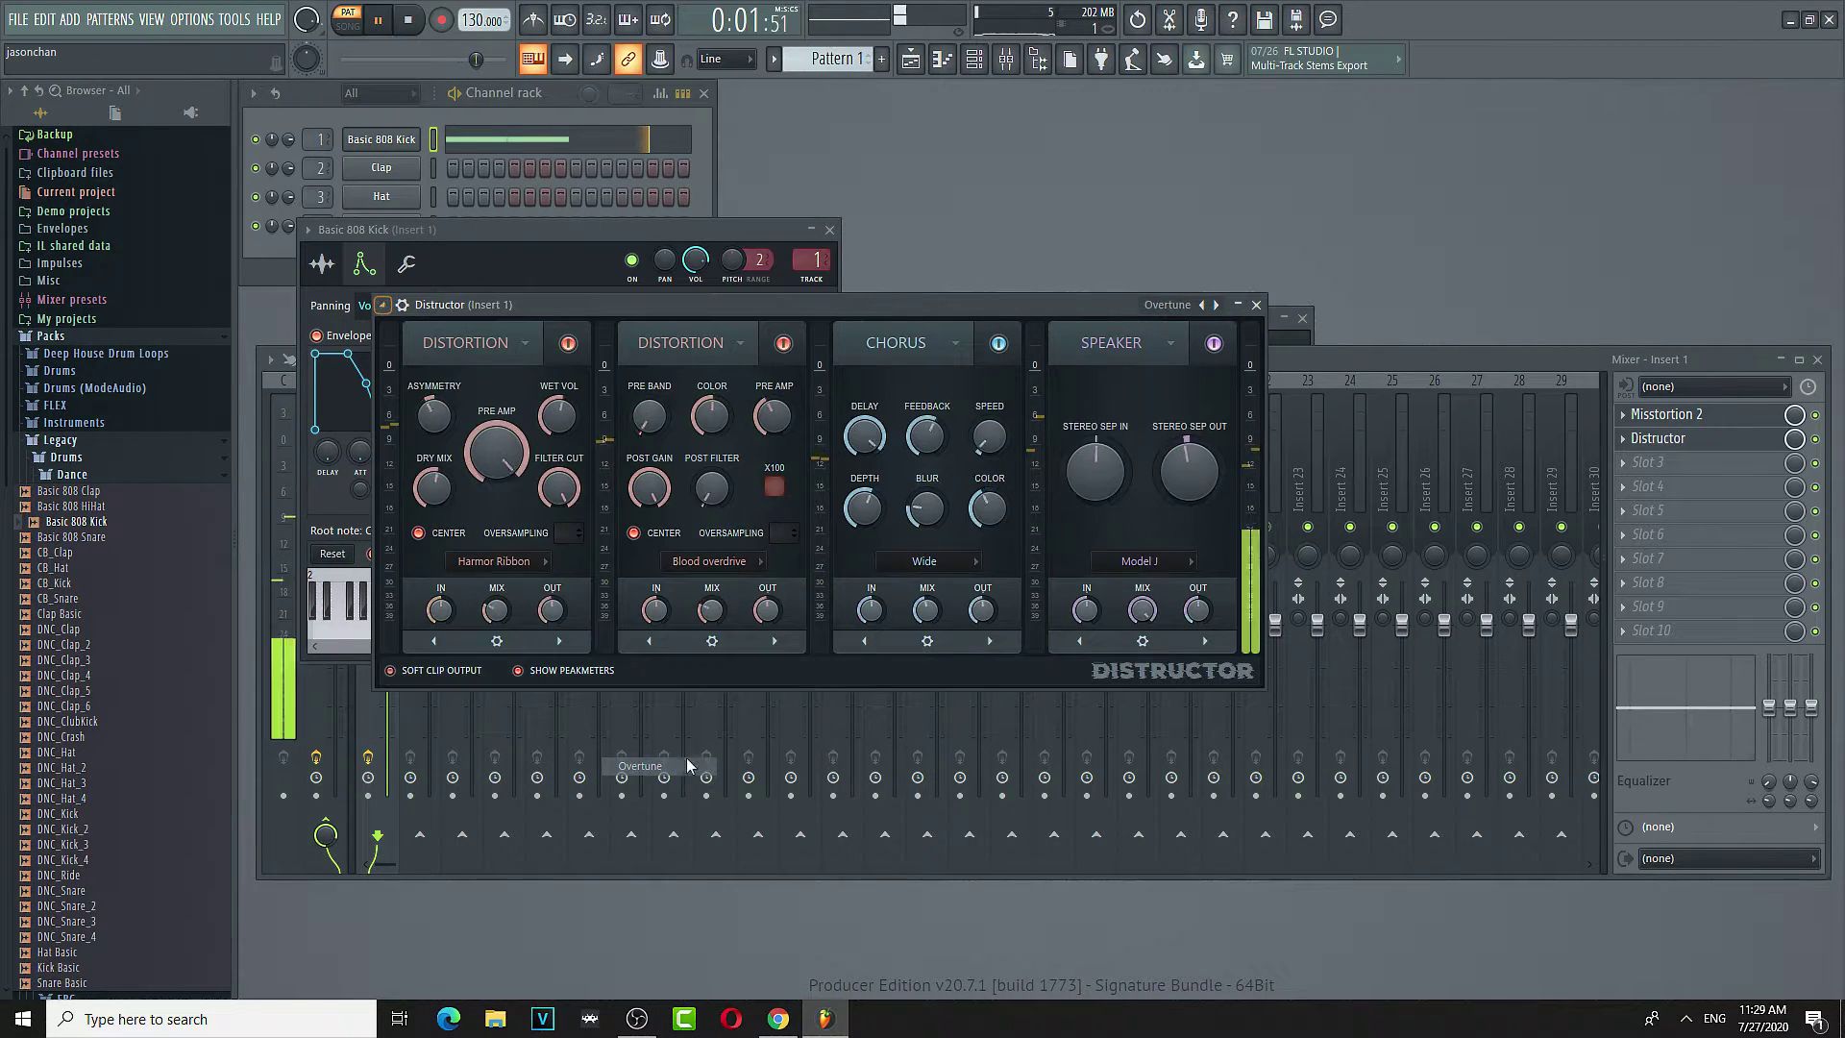
- Try one more Distructor preset, then settle on Chaotic chorus
click(384, 306)
mouse_move(459, 380)
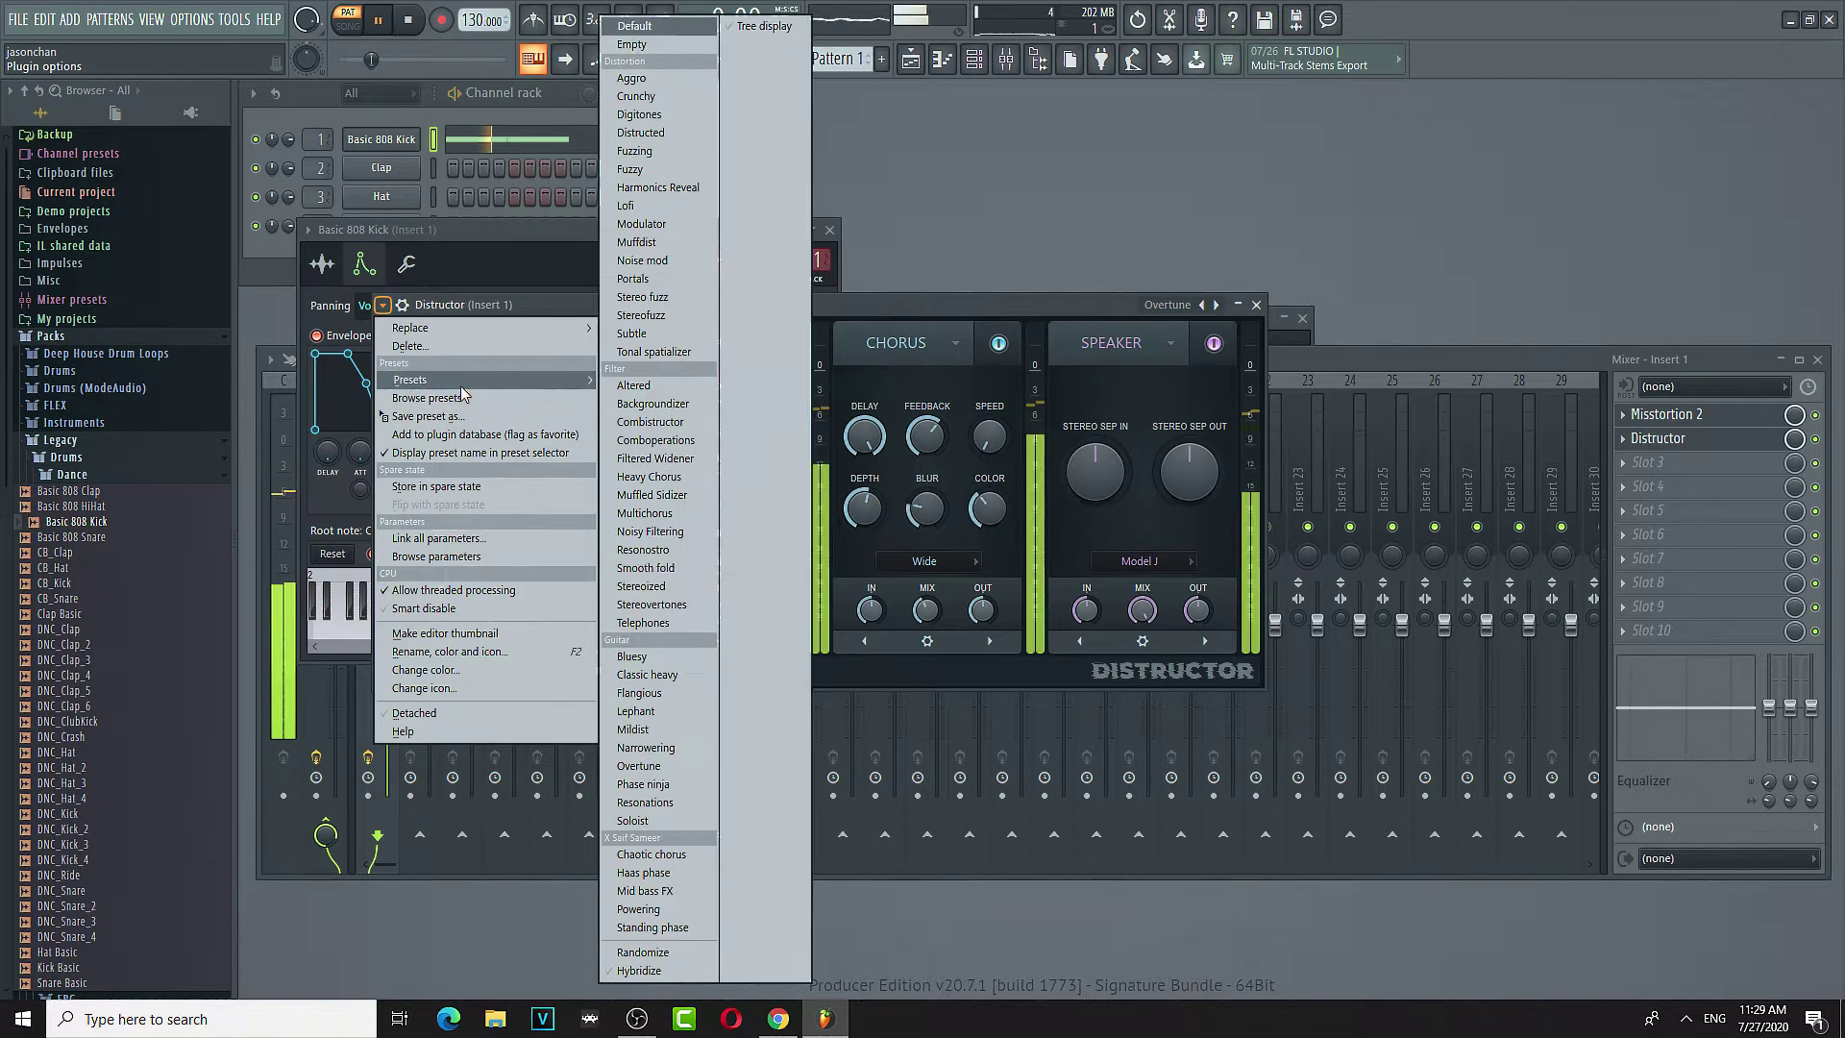
click(671, 749)
click(384, 306)
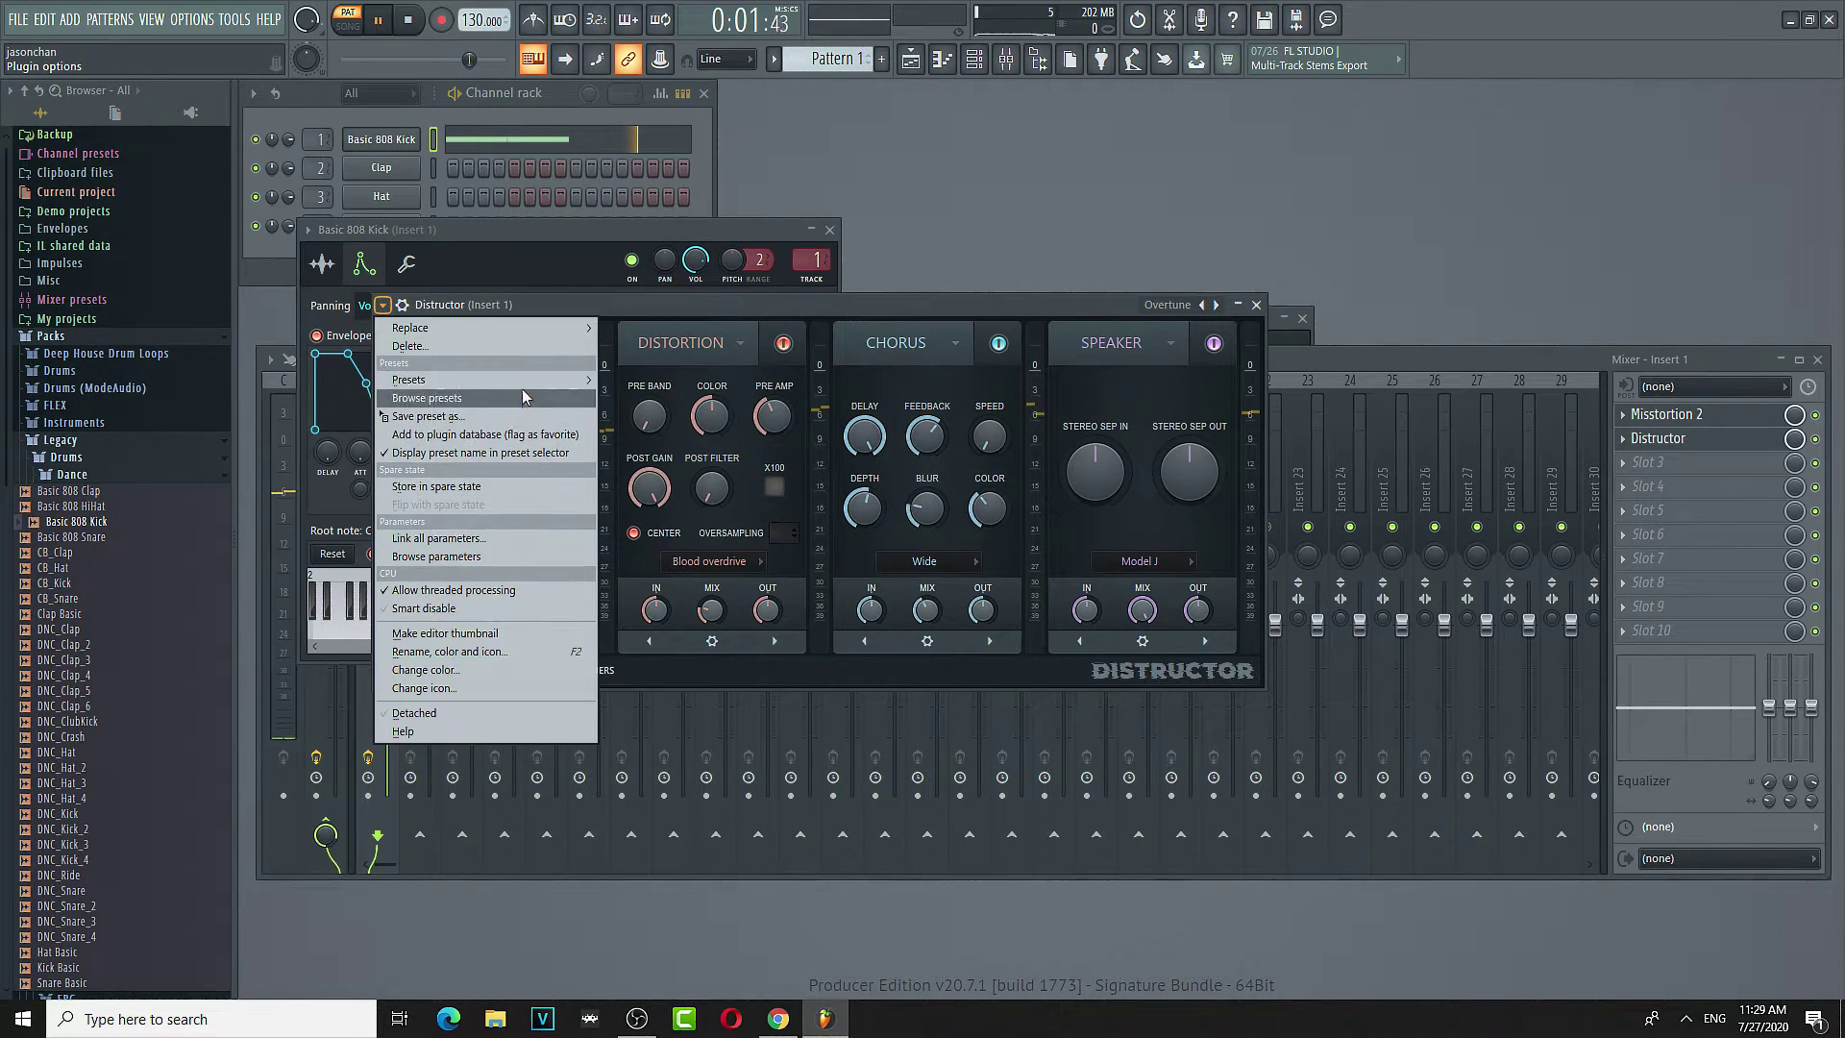
mouse_move(522, 382)
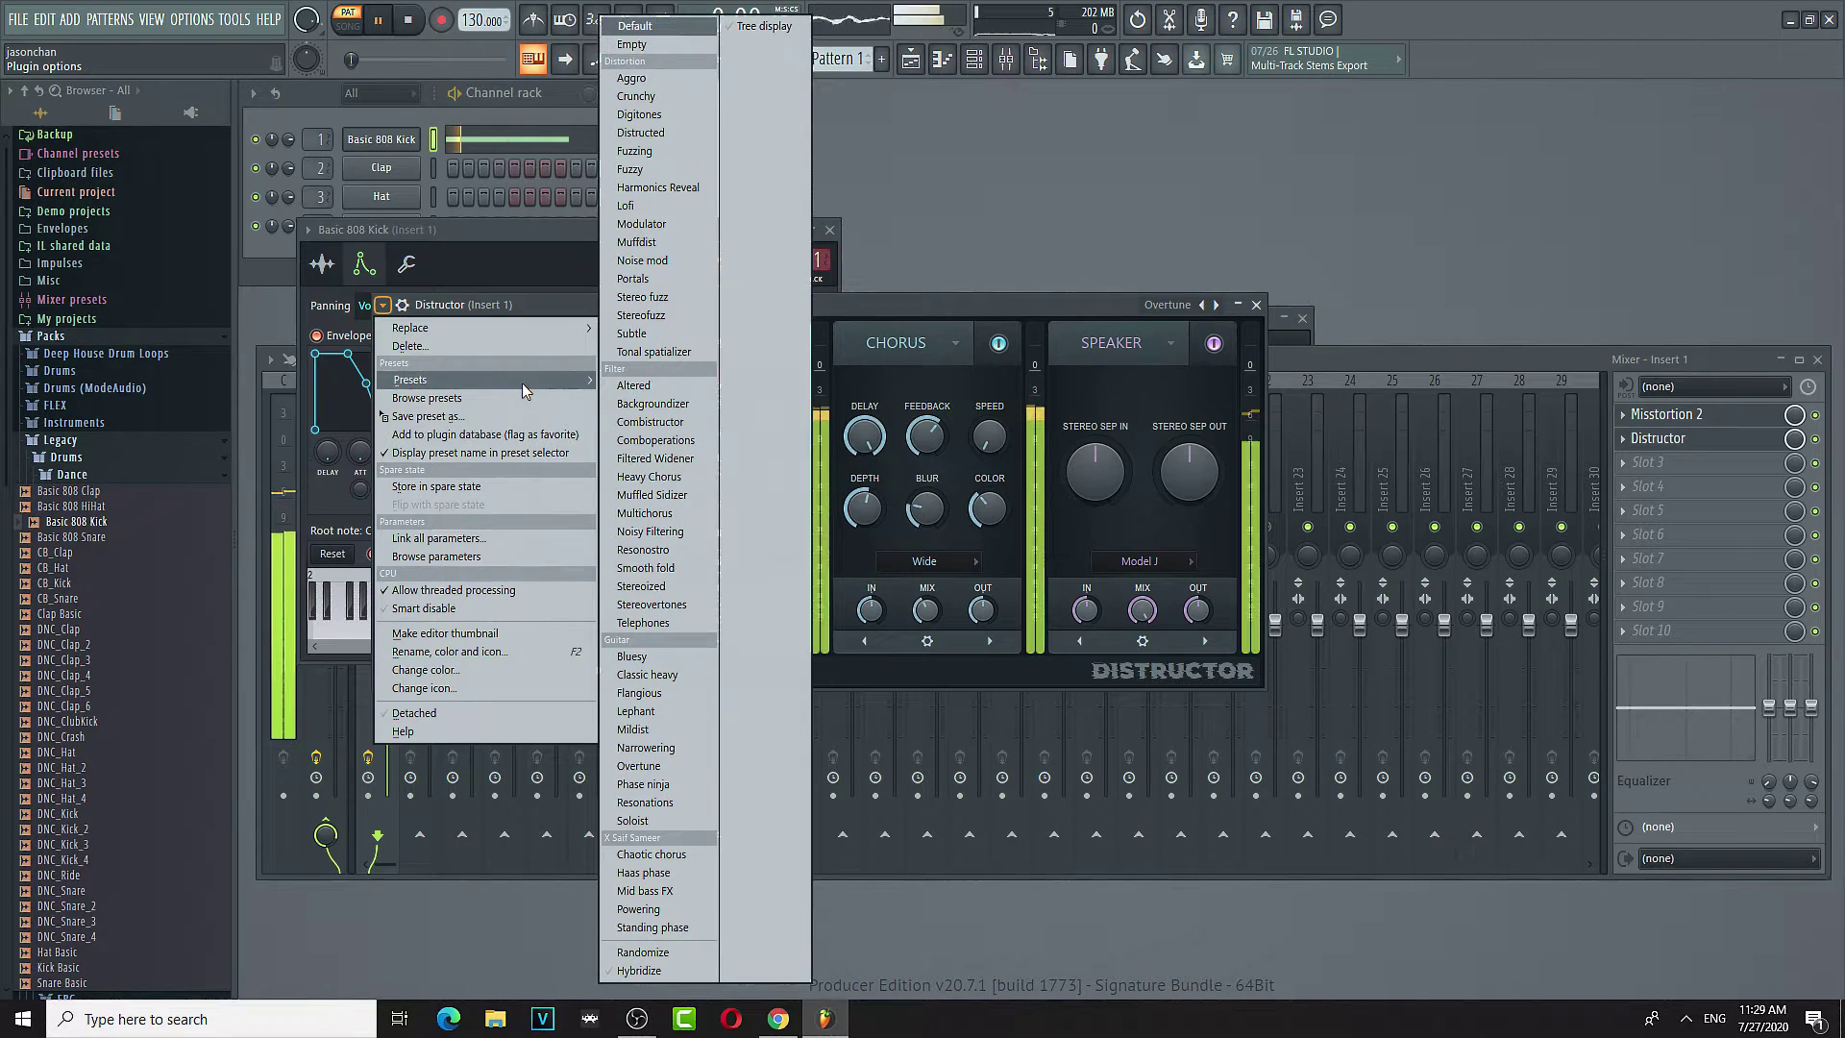
click(663, 854)
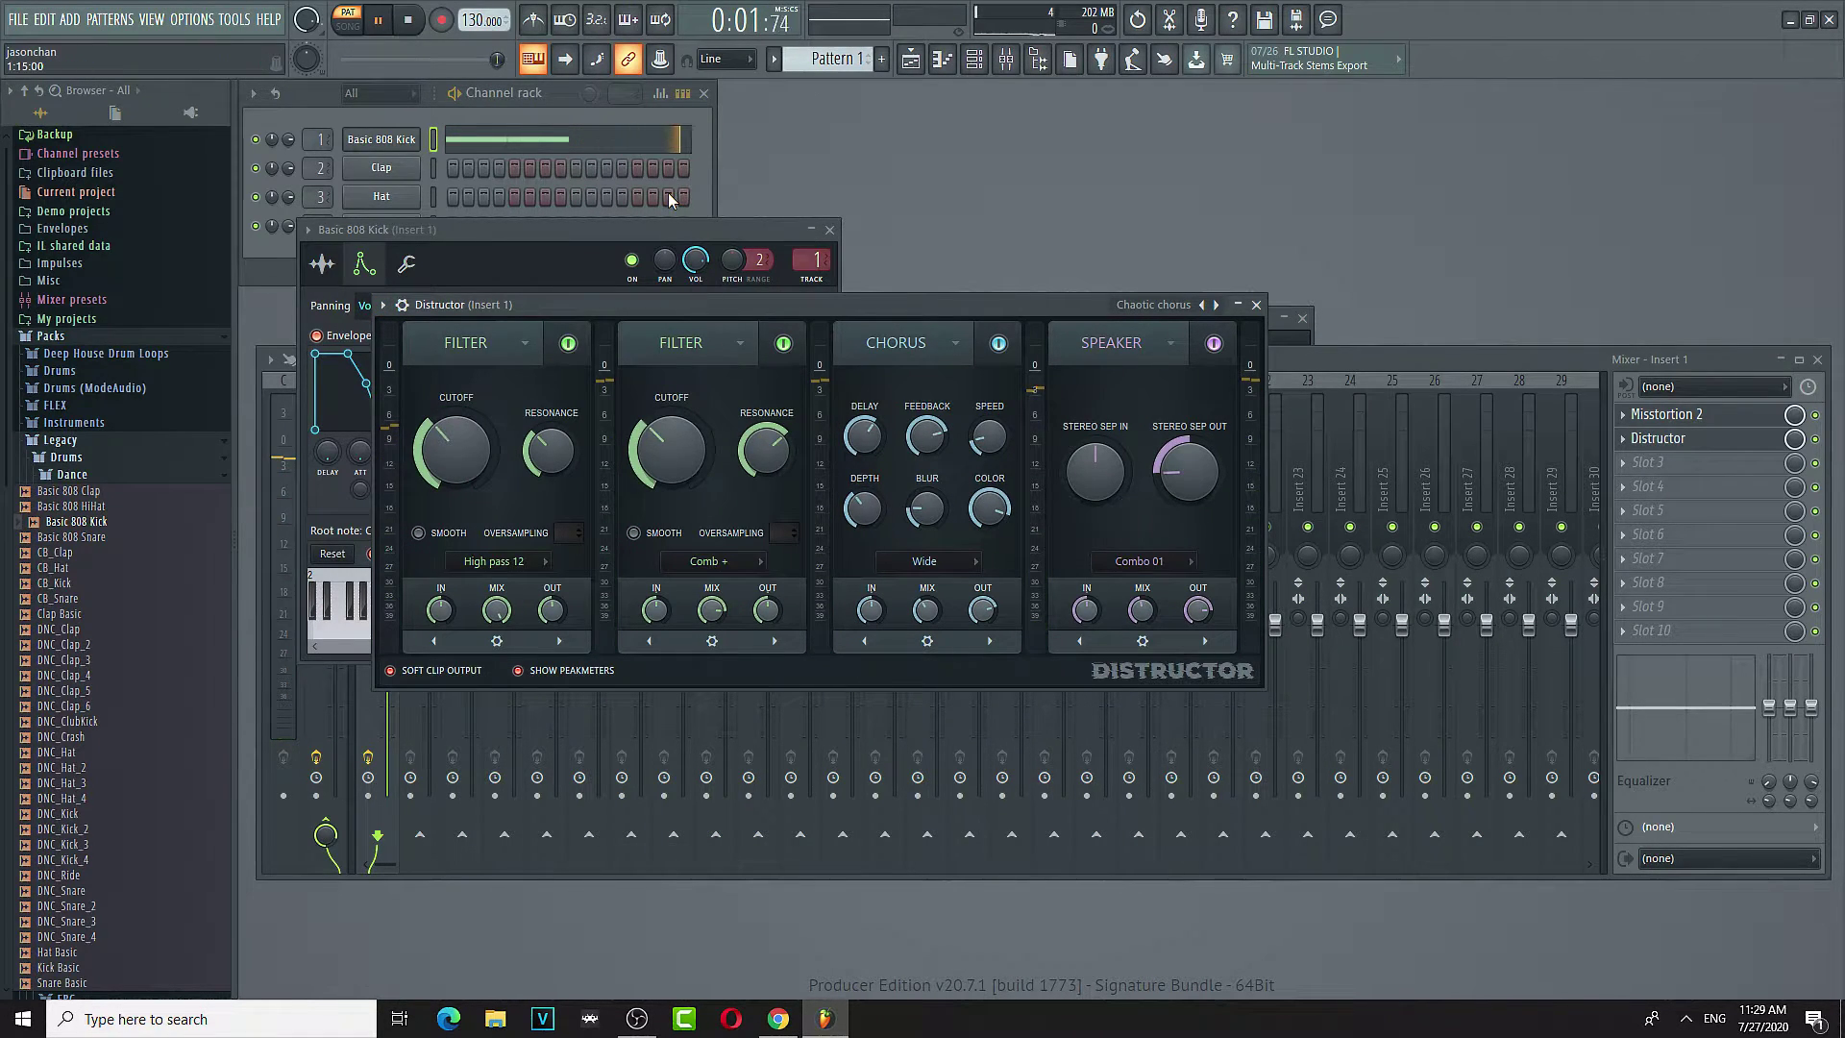
- Close the Basic 808 Kick channel settings and stop playback
click(833, 256)
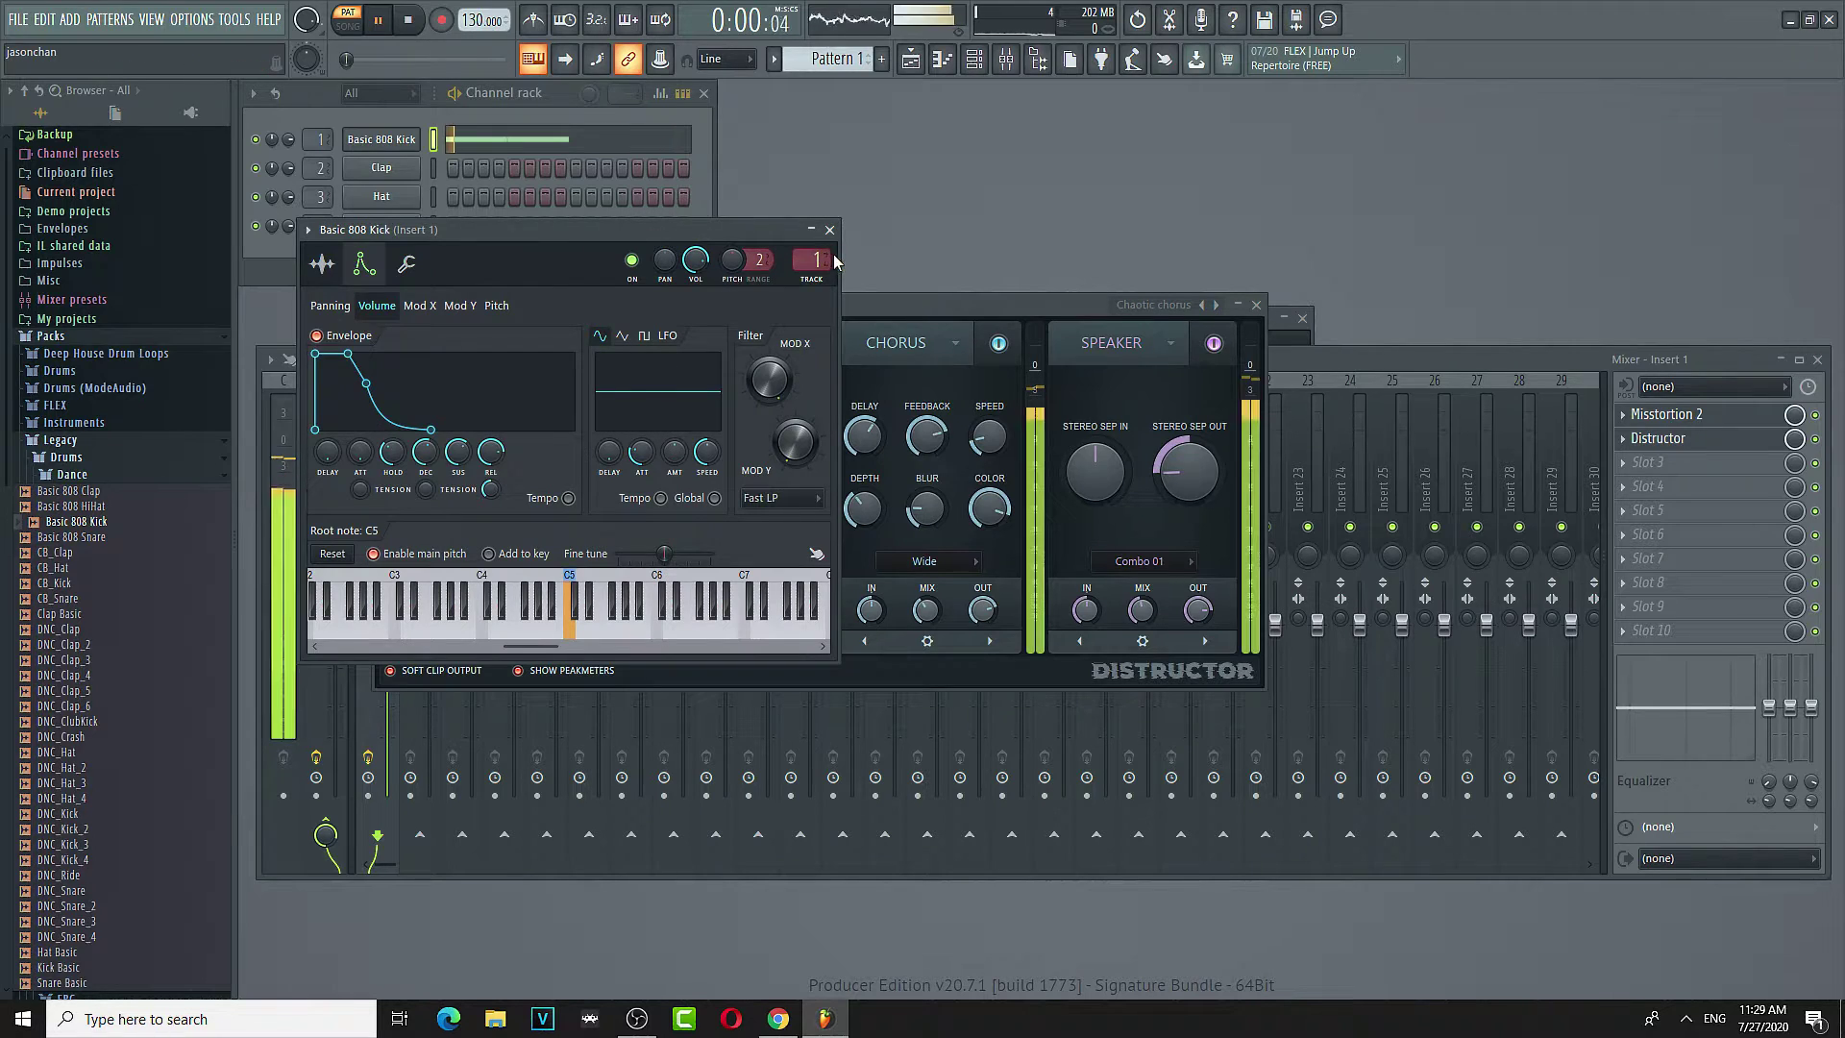
click(829, 230)
key(space)
right_click(381, 145)
- In the kick's piano roll, add a lengthened third and a fourth C5 note to fill bar one
click(434, 137)
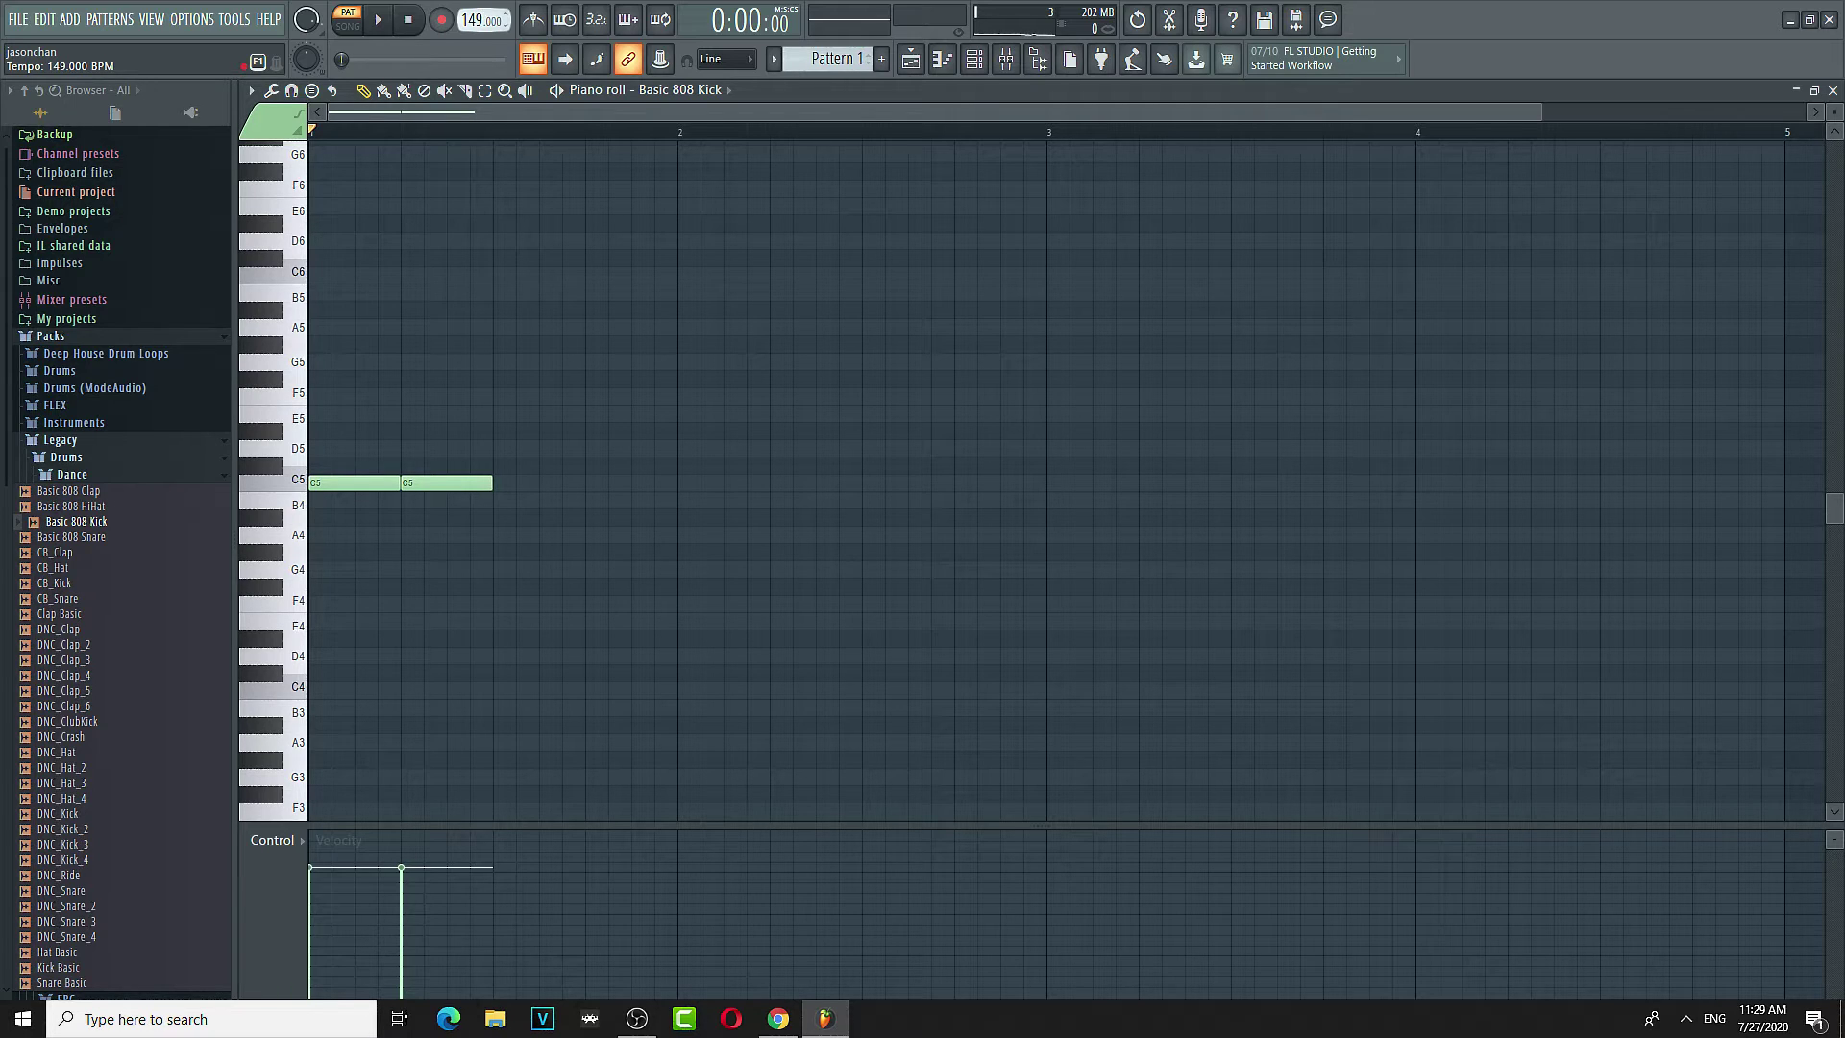
click(511, 481)
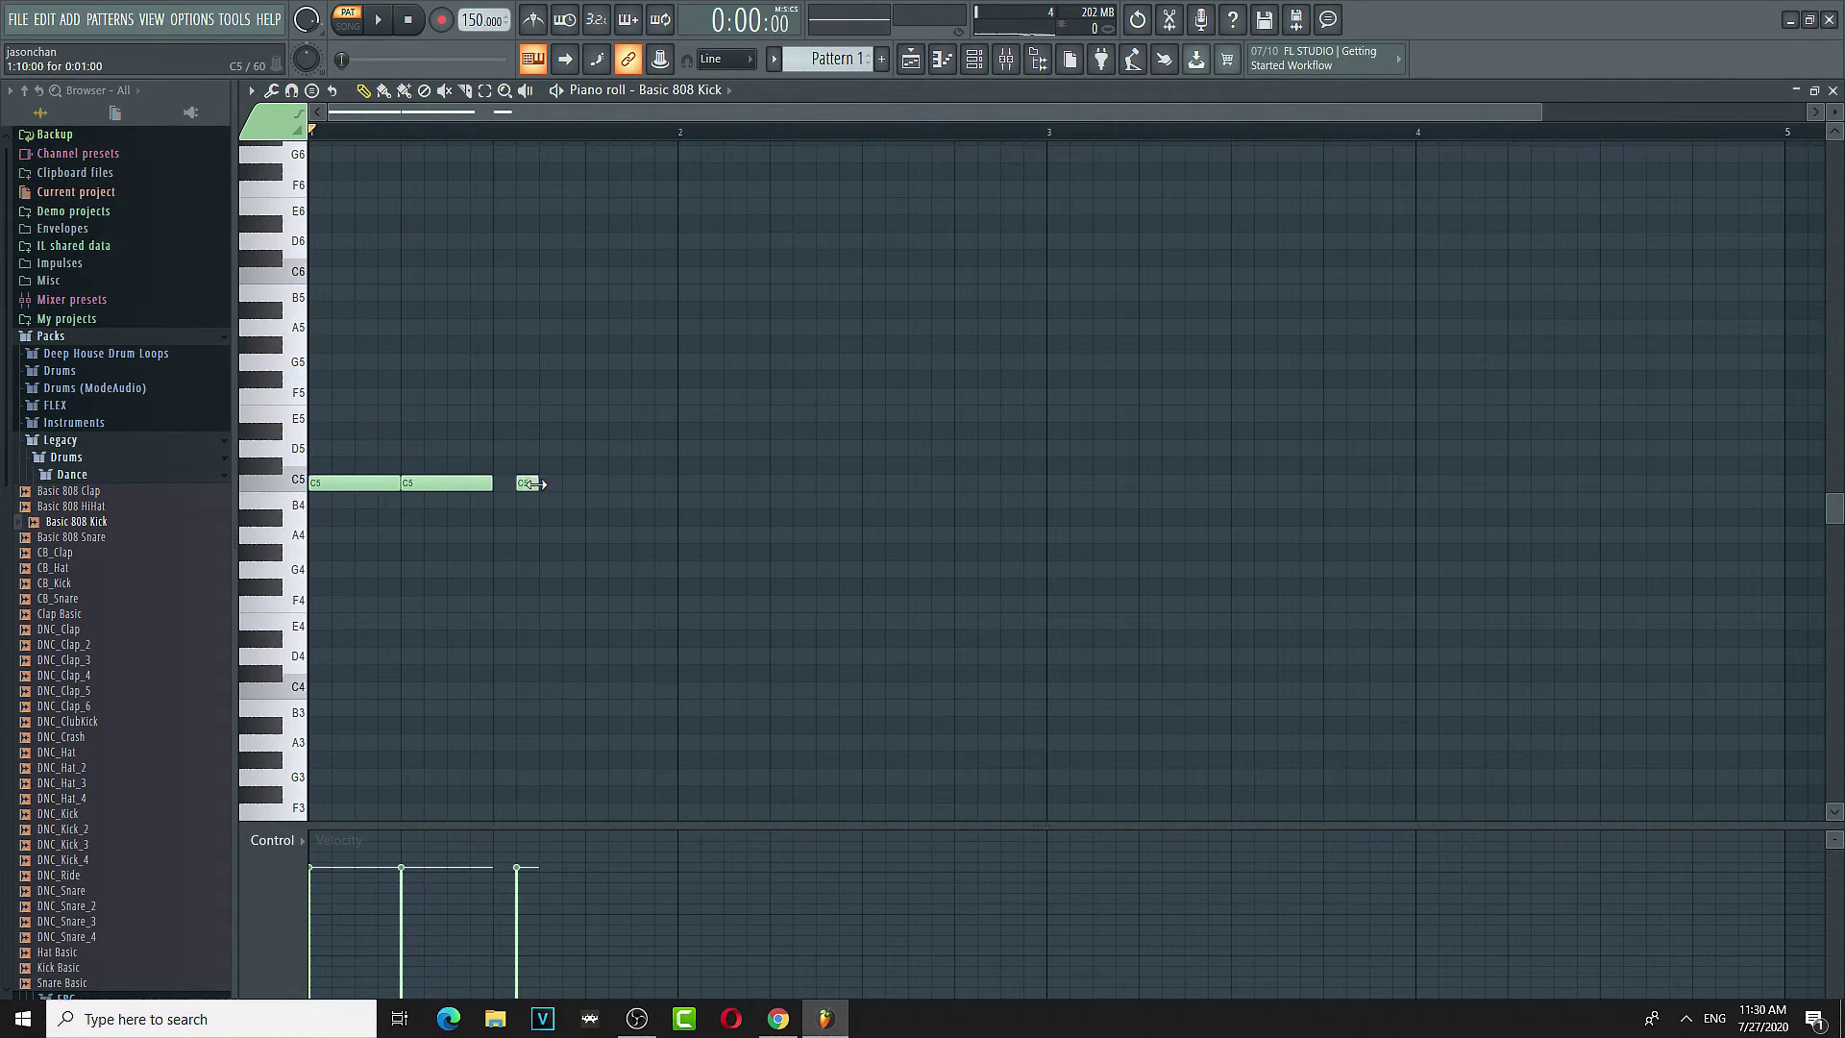
drag(538, 481, 584, 481)
key(space)
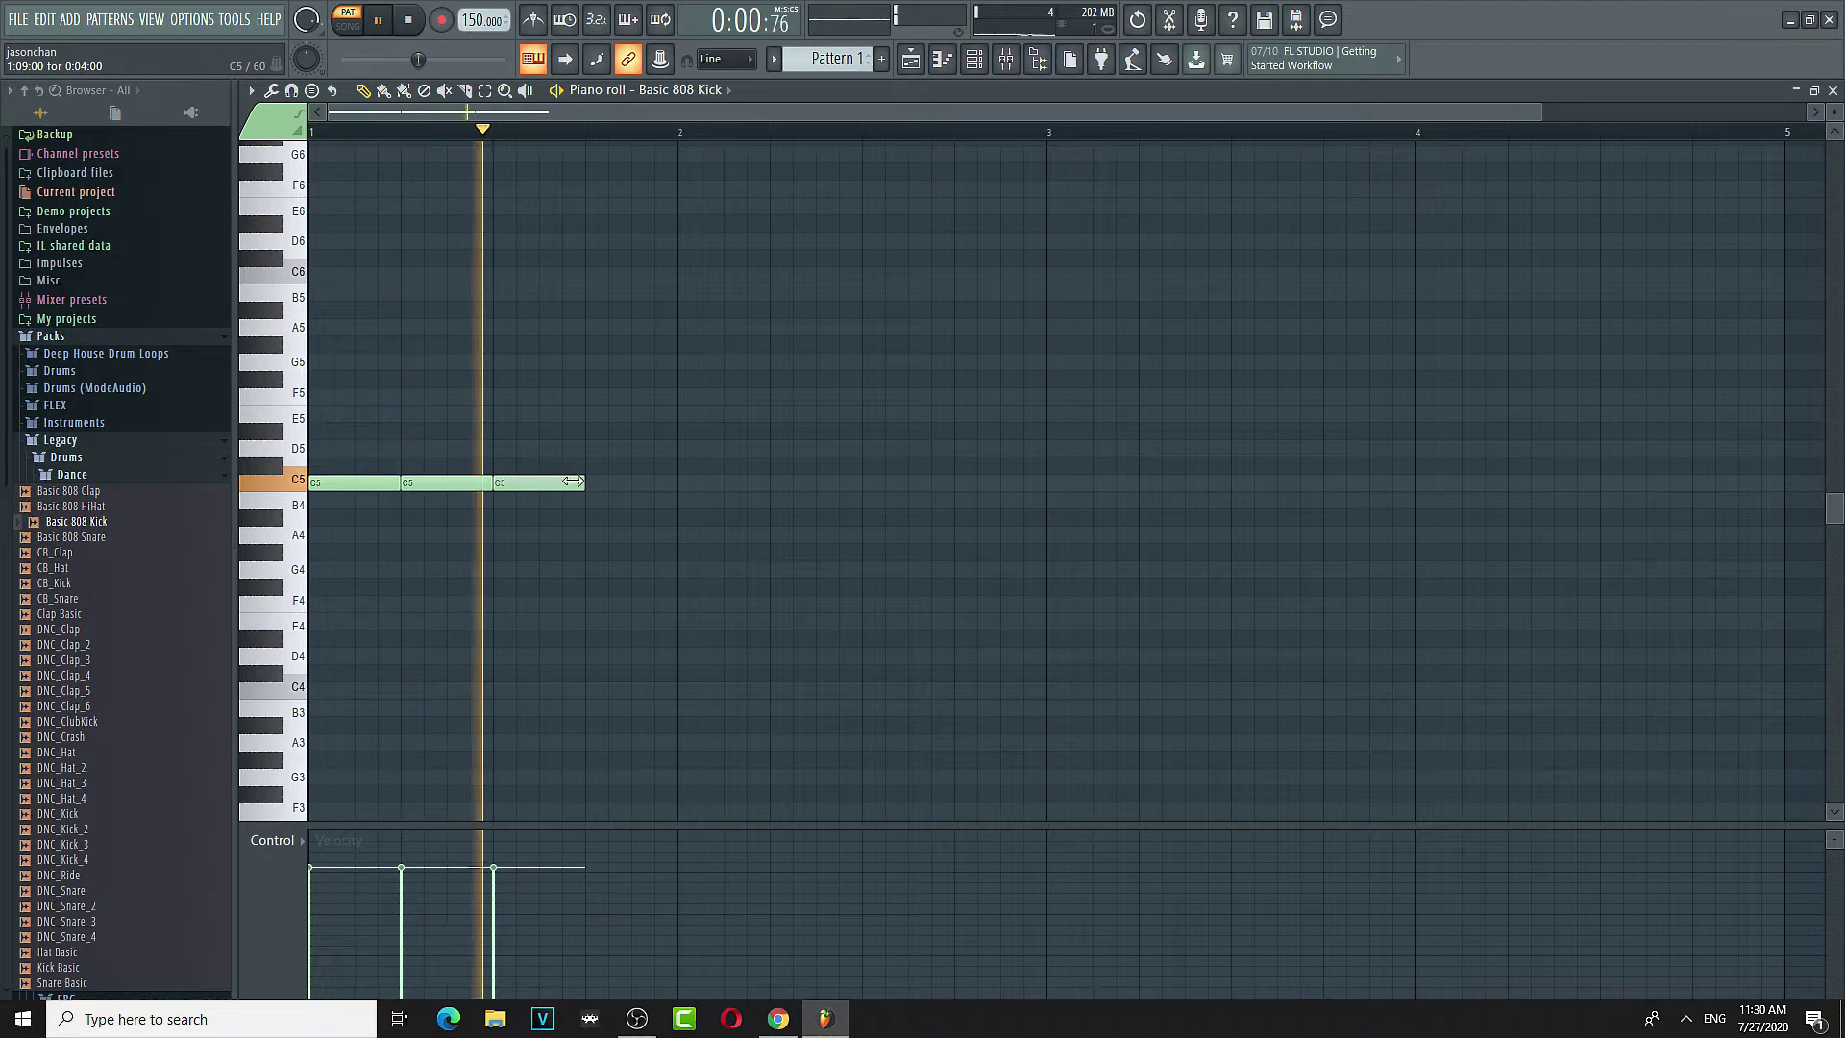
click(626, 484)
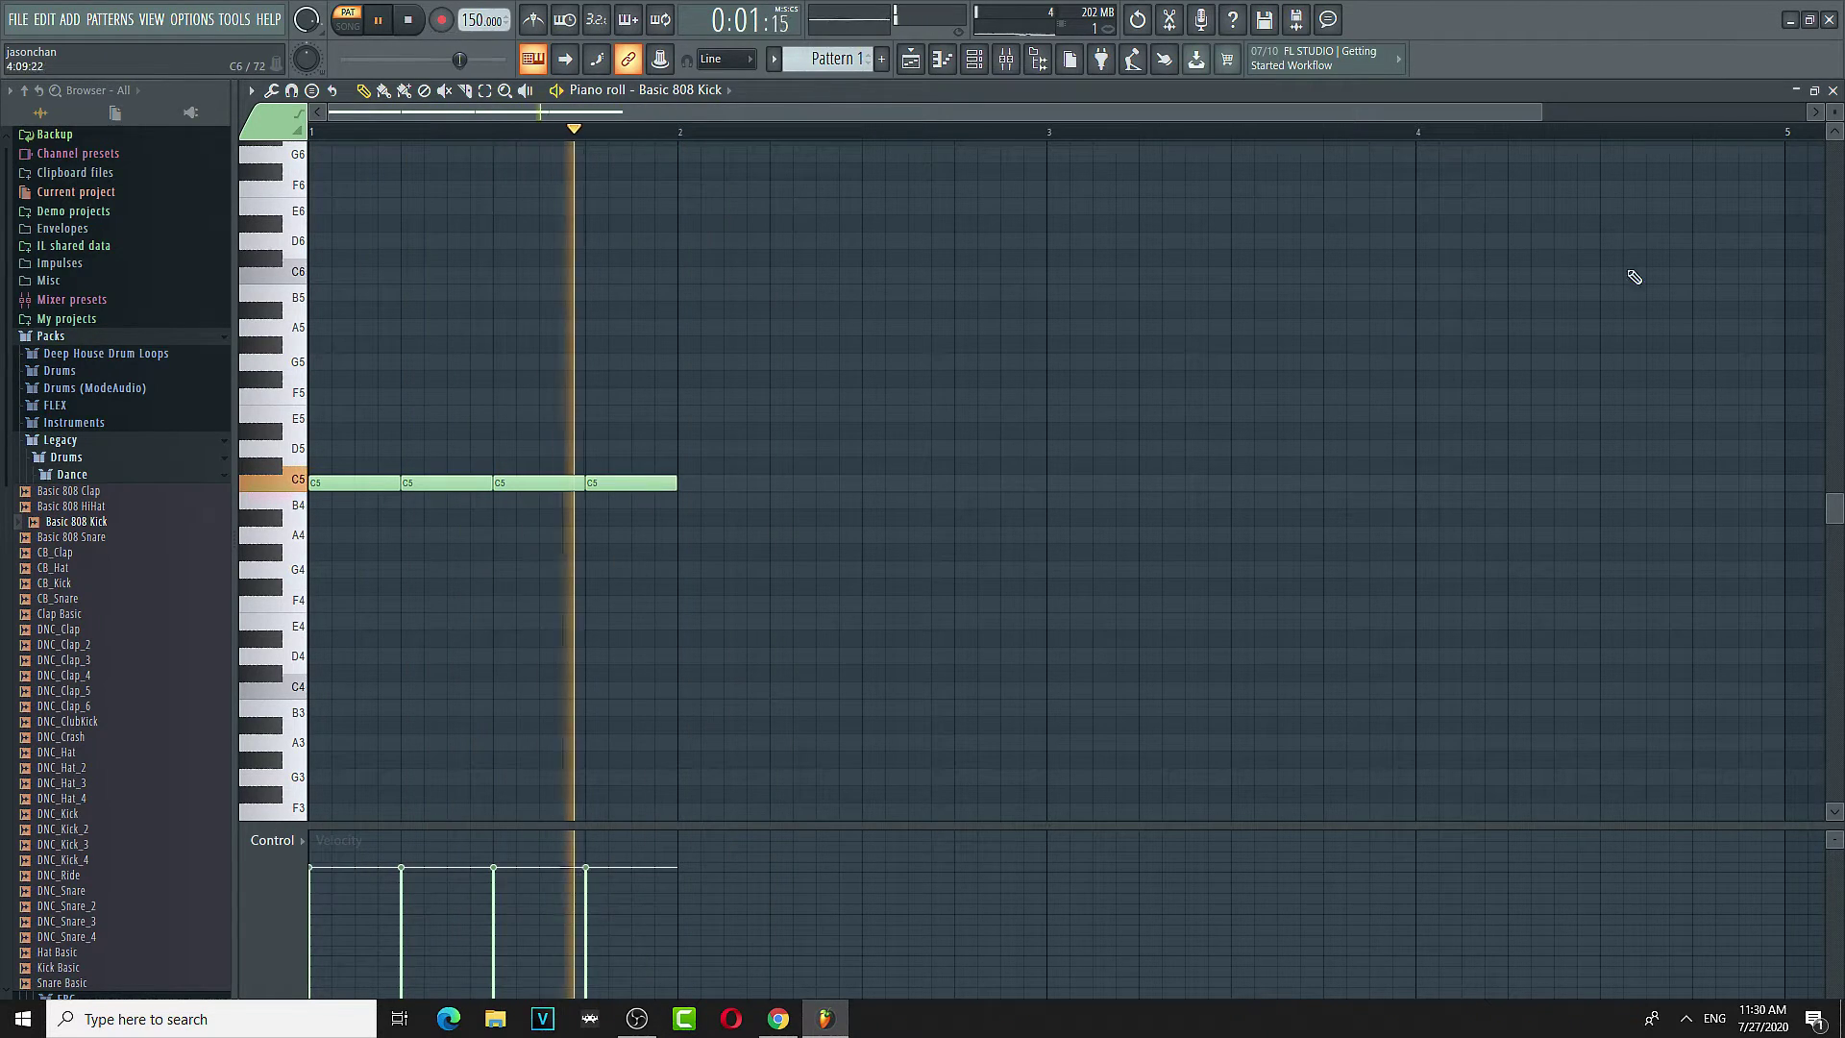
key(space)
click(1832, 90)
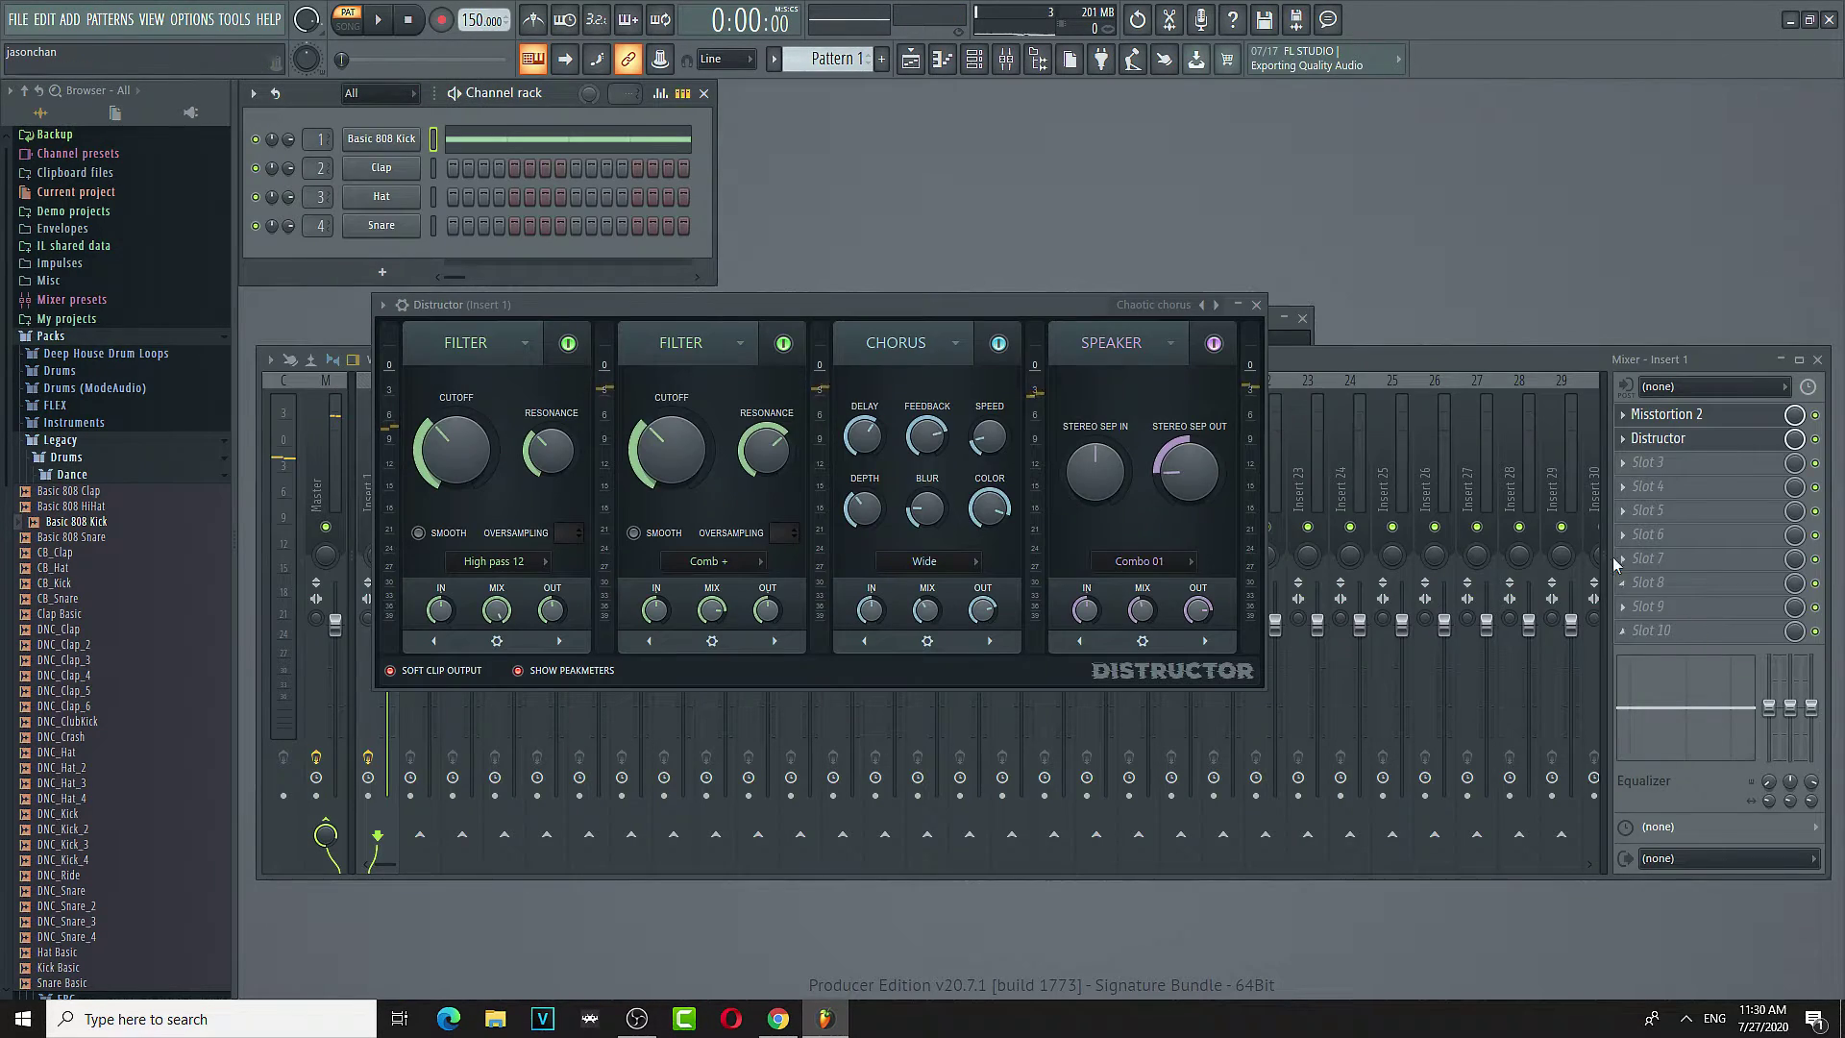
- Show the effect plugin list for Insert 1's third slot
click(1676, 474)
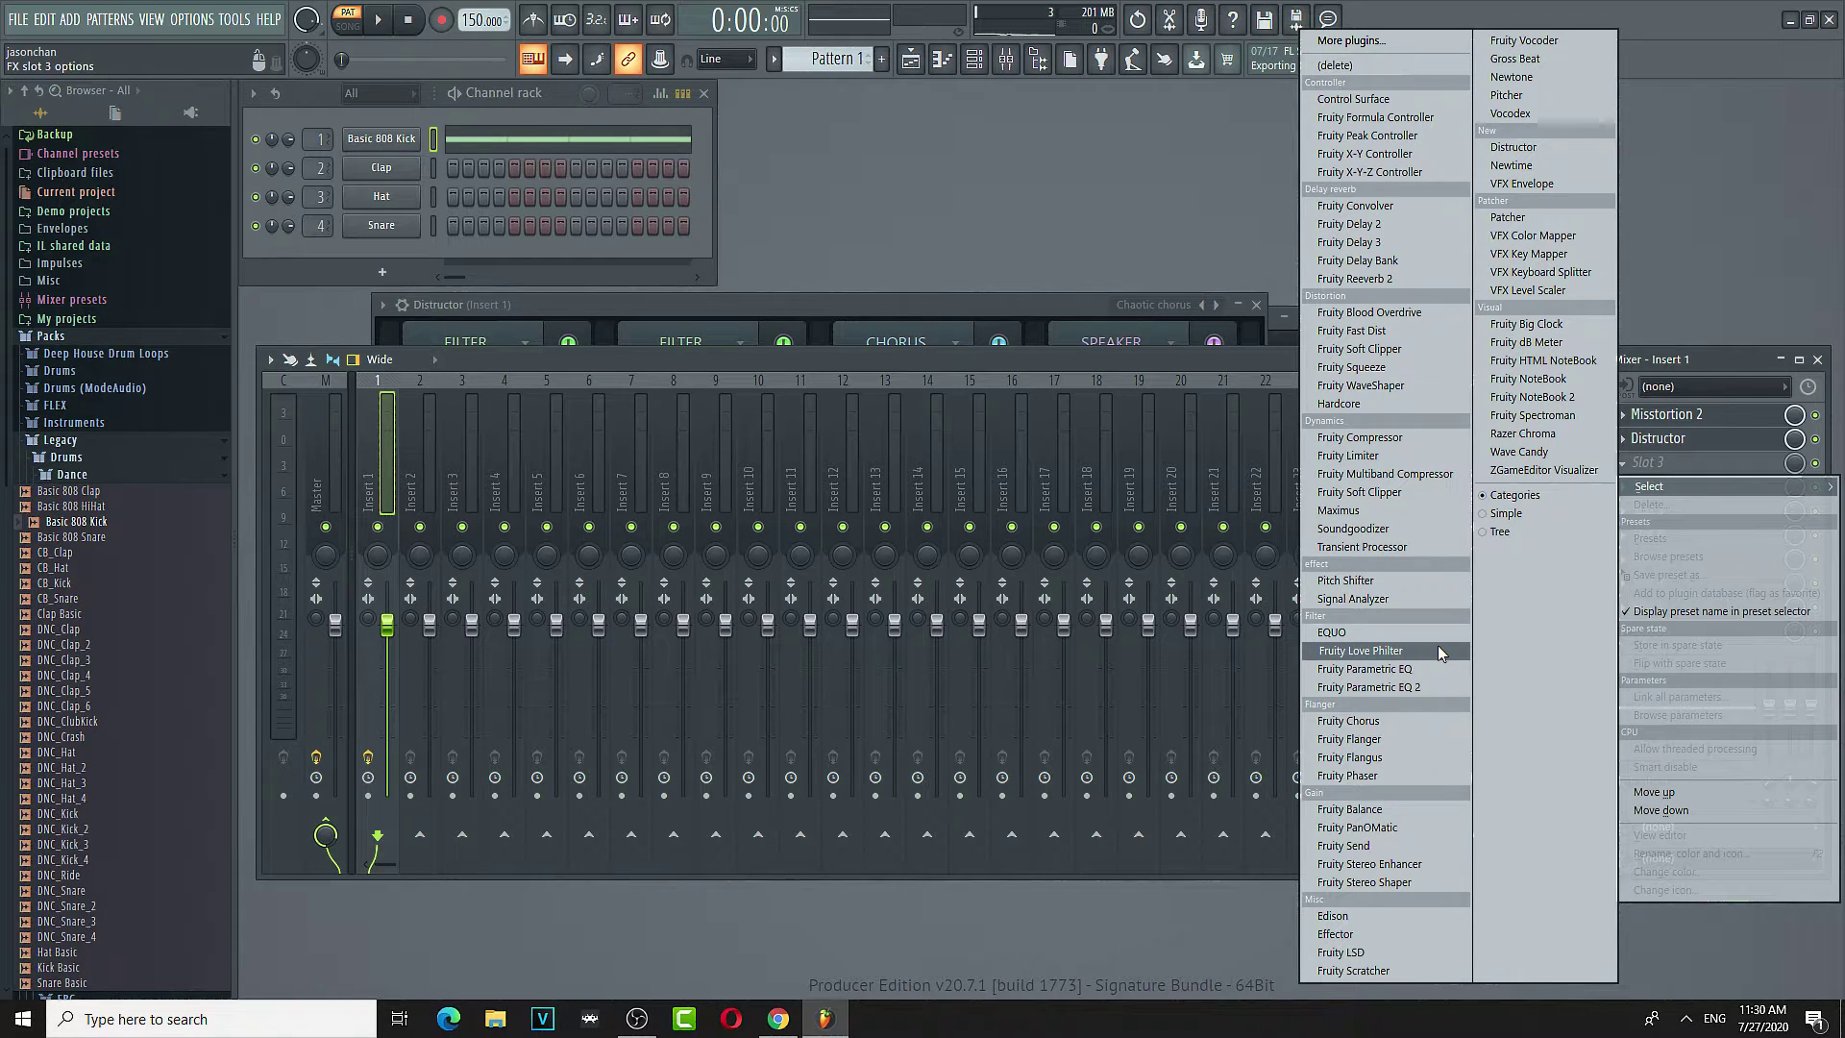
- Load Fruity Reeverb 2 into Insert 1's third slot with its mix at 9%
click(1439, 277)
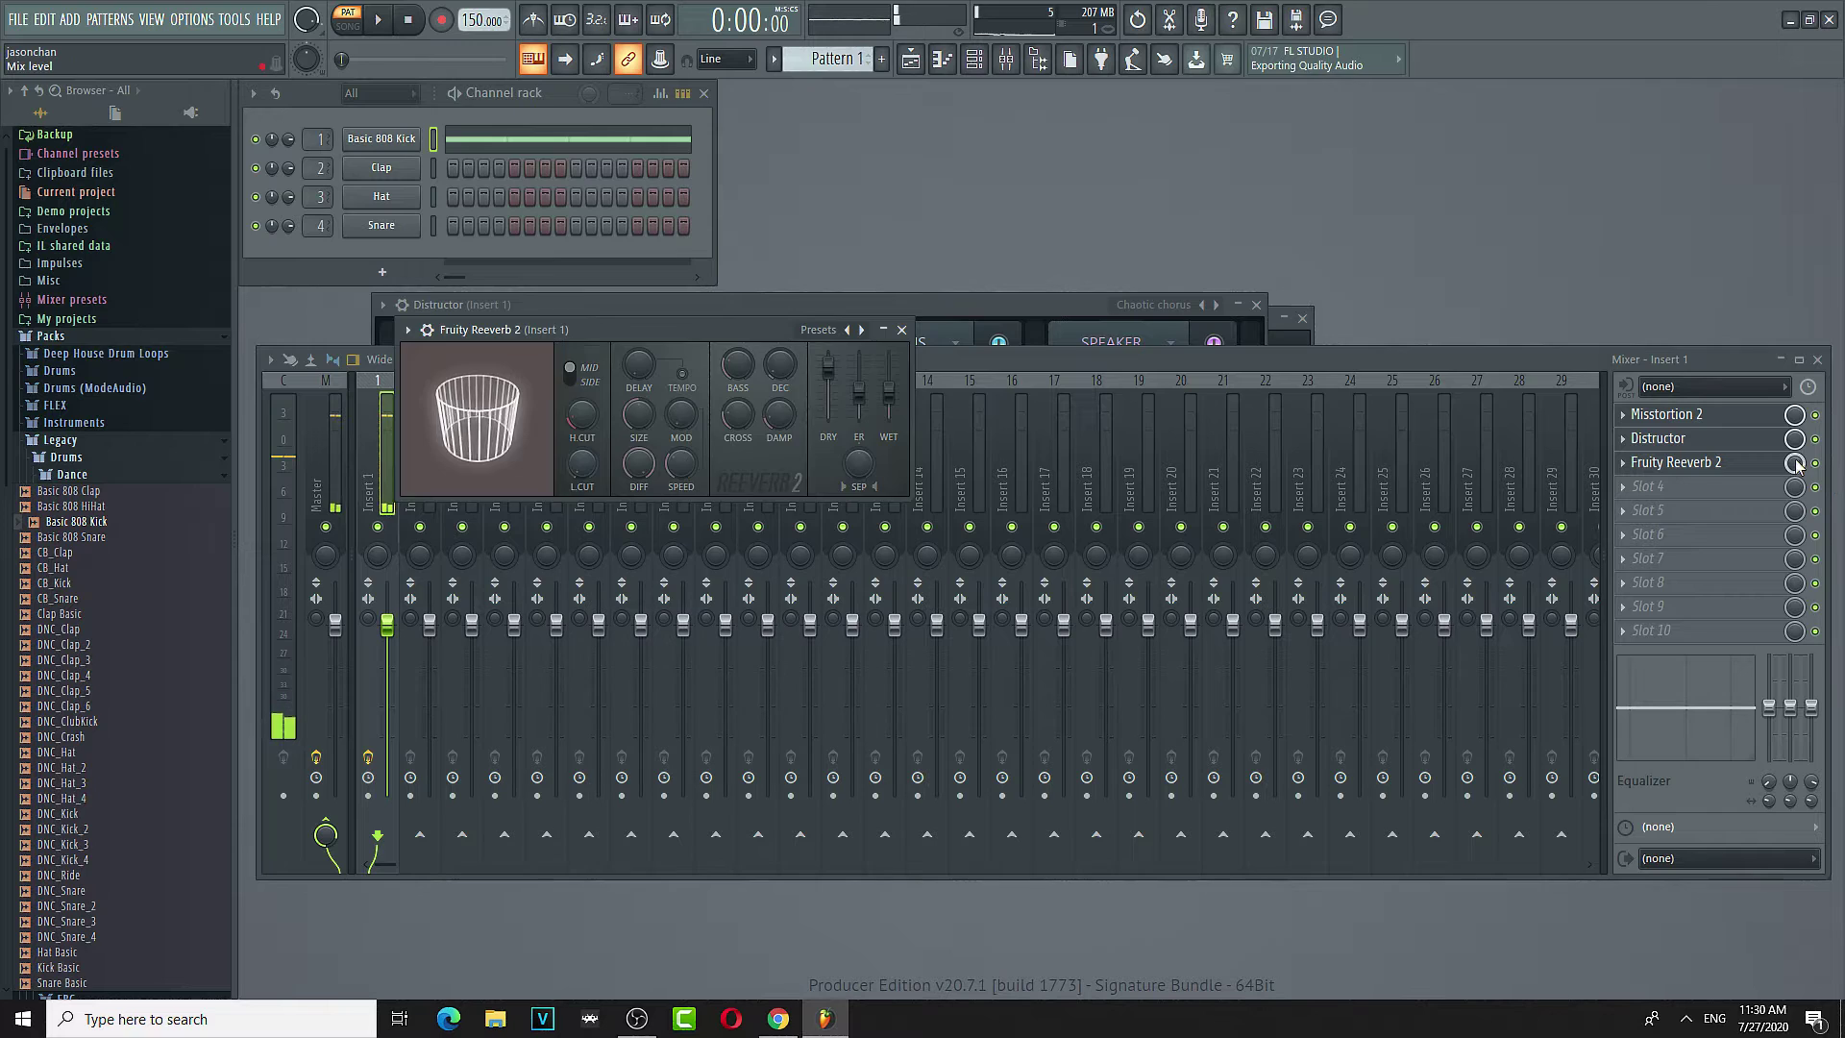
drag(1794, 462, 1794, 538)
key(space)
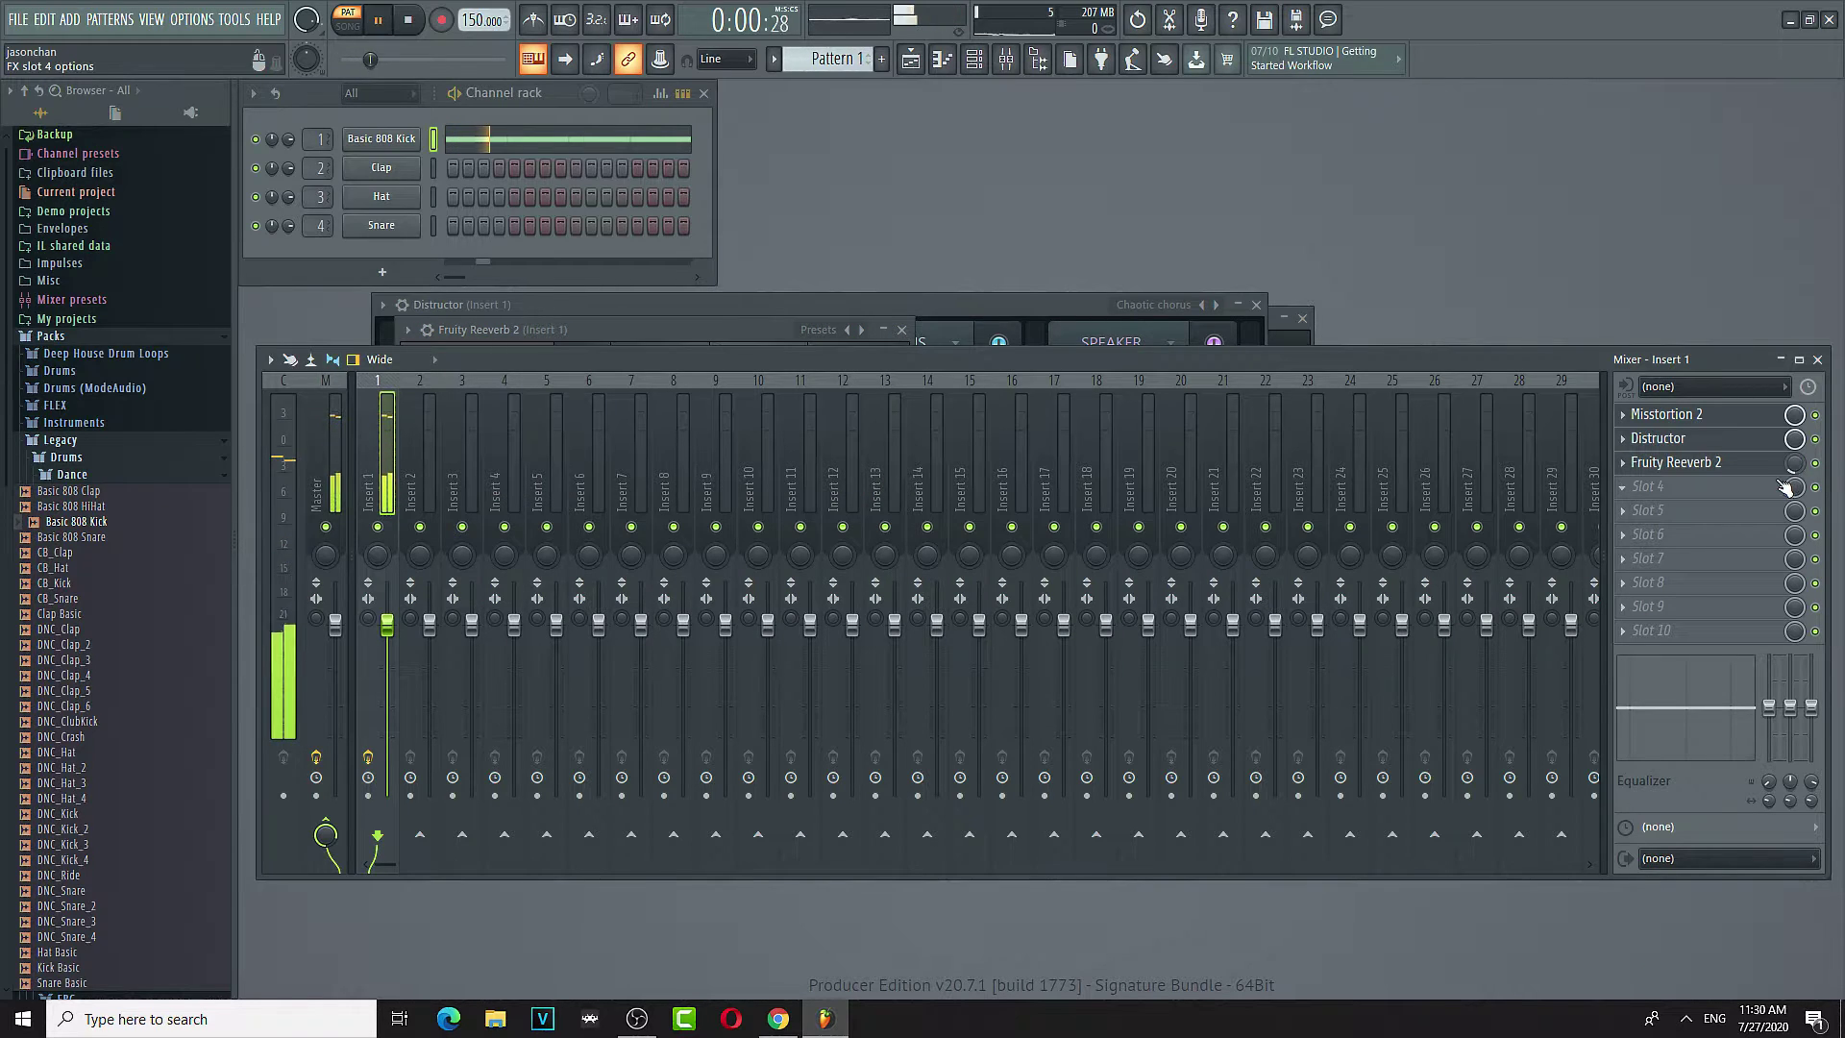
- Raise Fruity Reeverb 2's wet level to 46% while listening, then stop playback
click(705, 330)
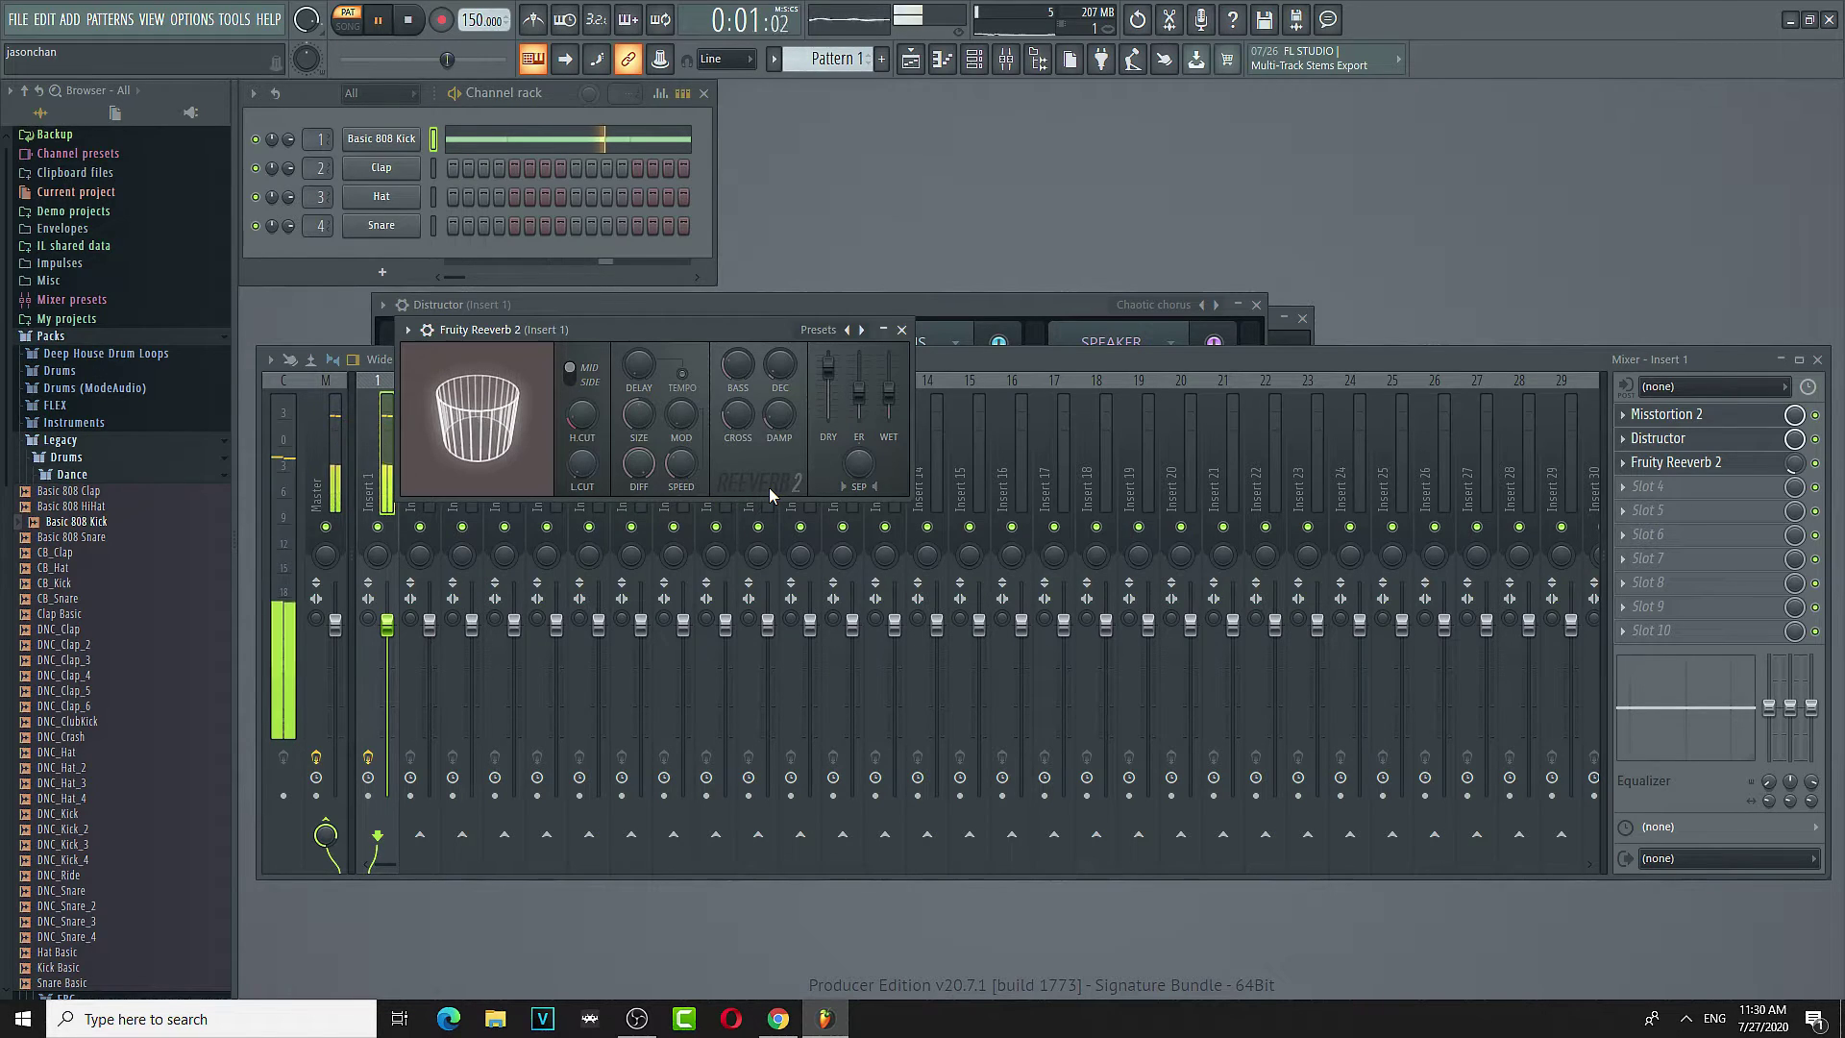
key(space)
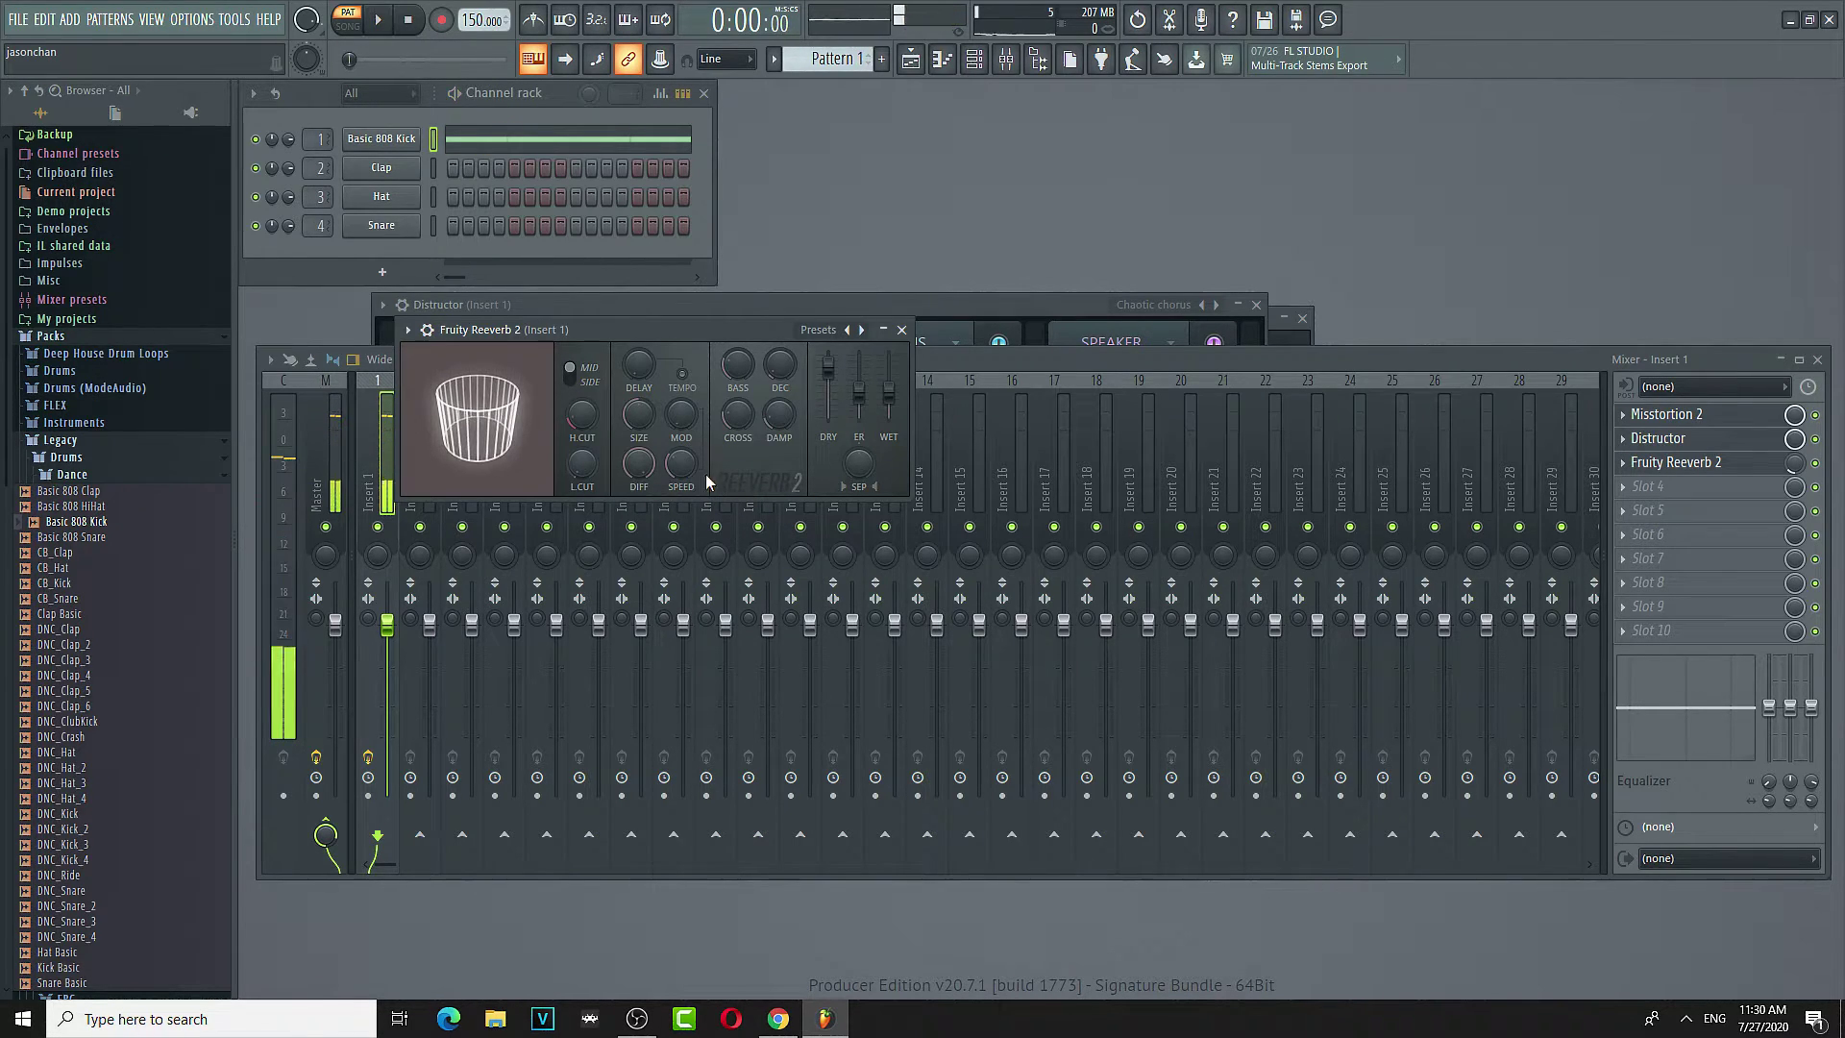
key(space)
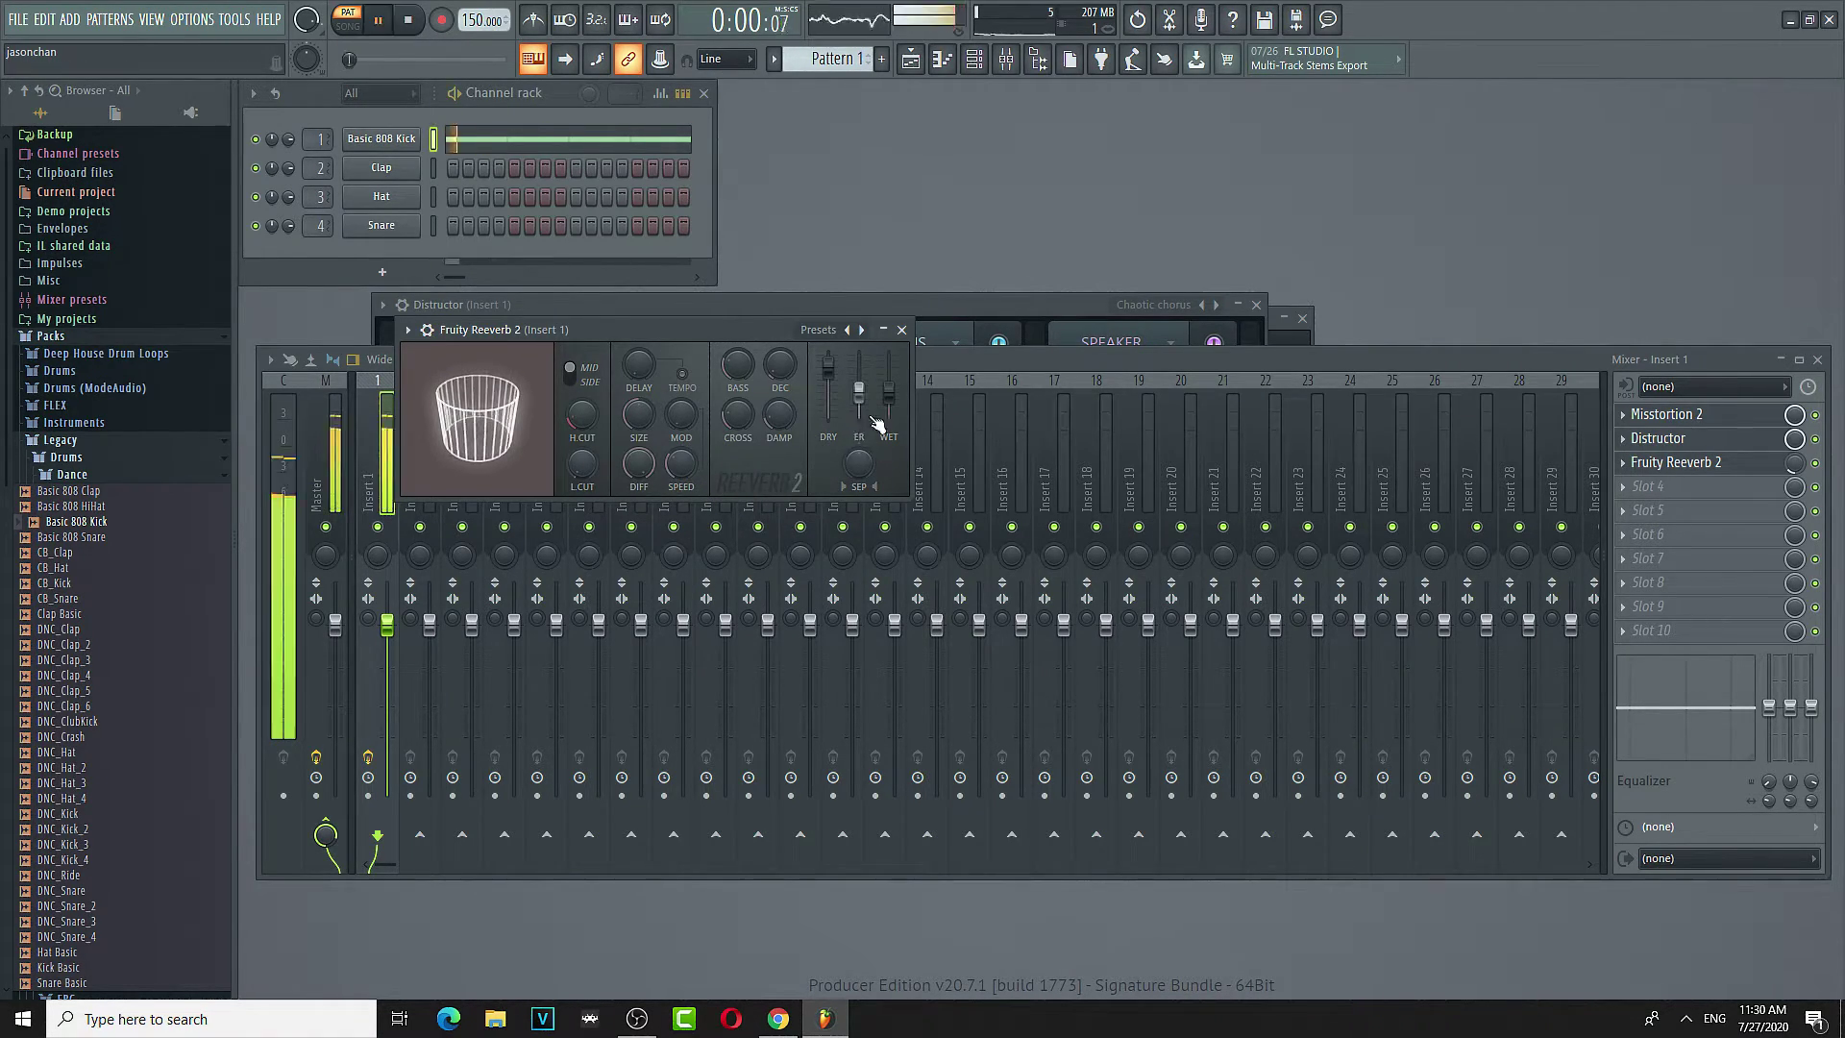
drag(888, 392, 889, 395)
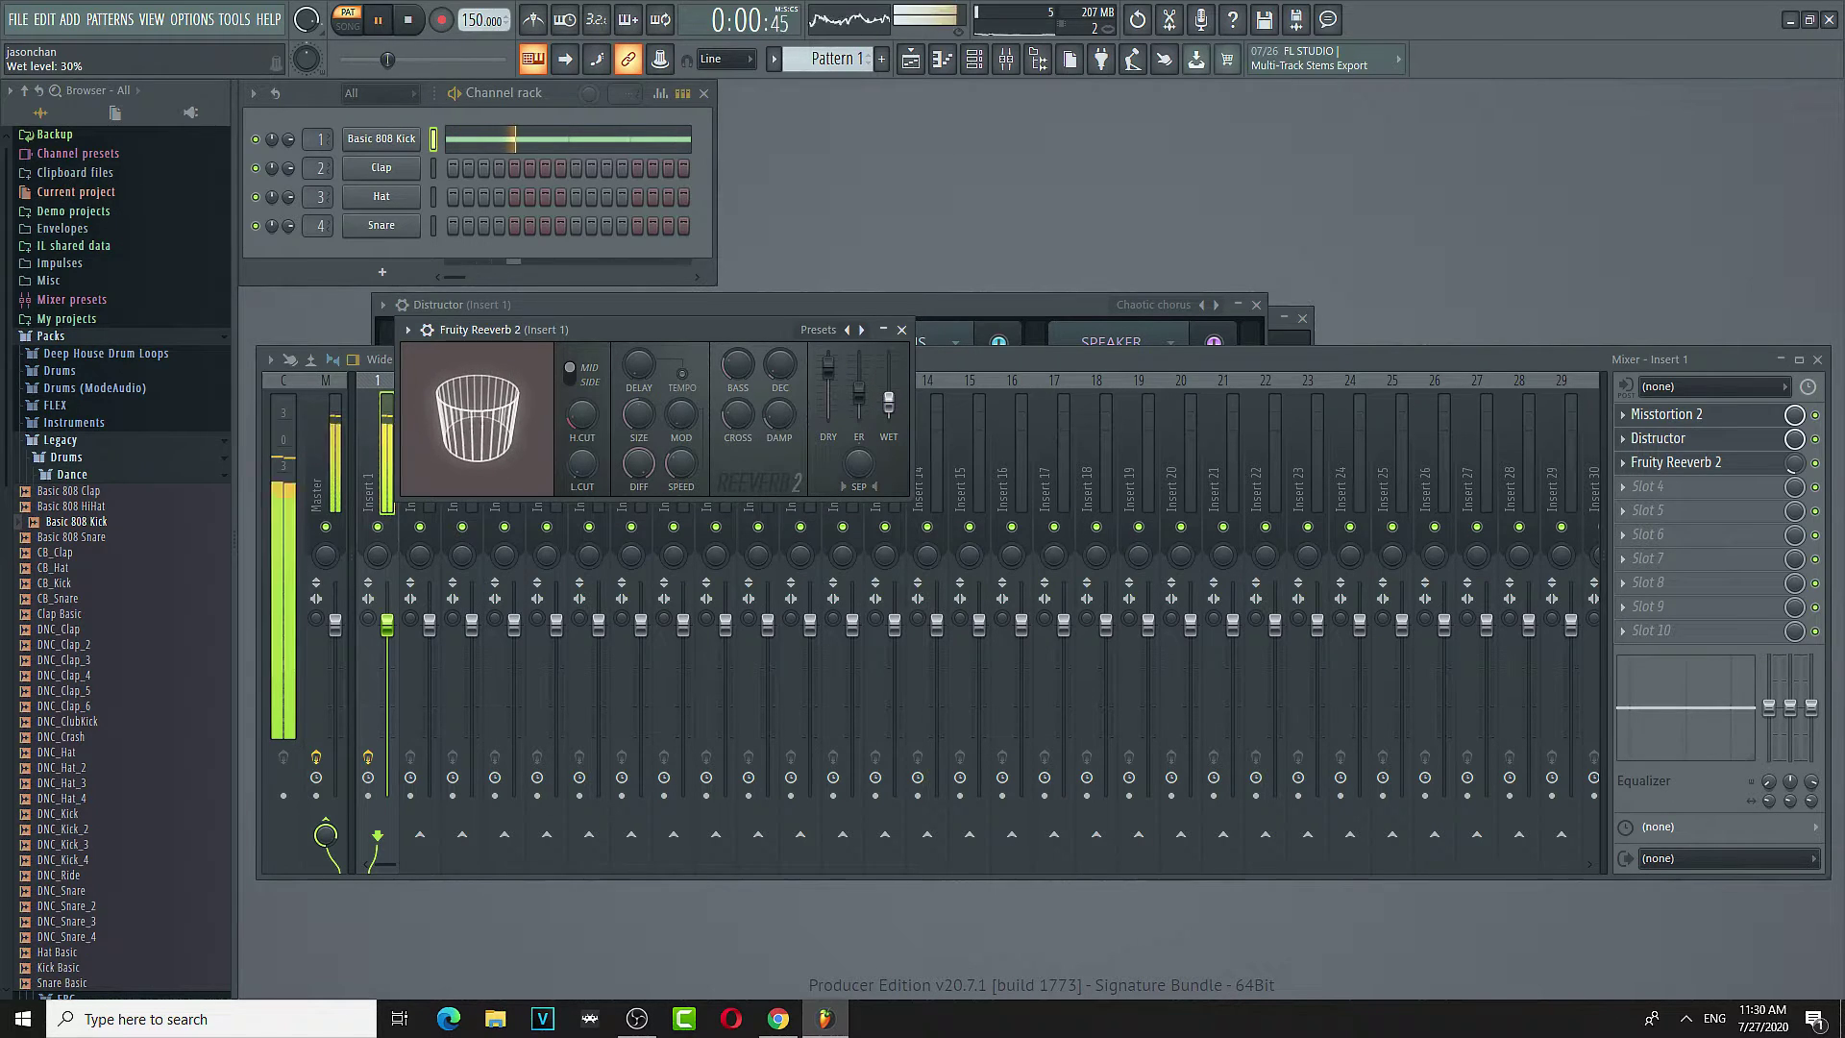
right_click(904, 412)
key(Escape)
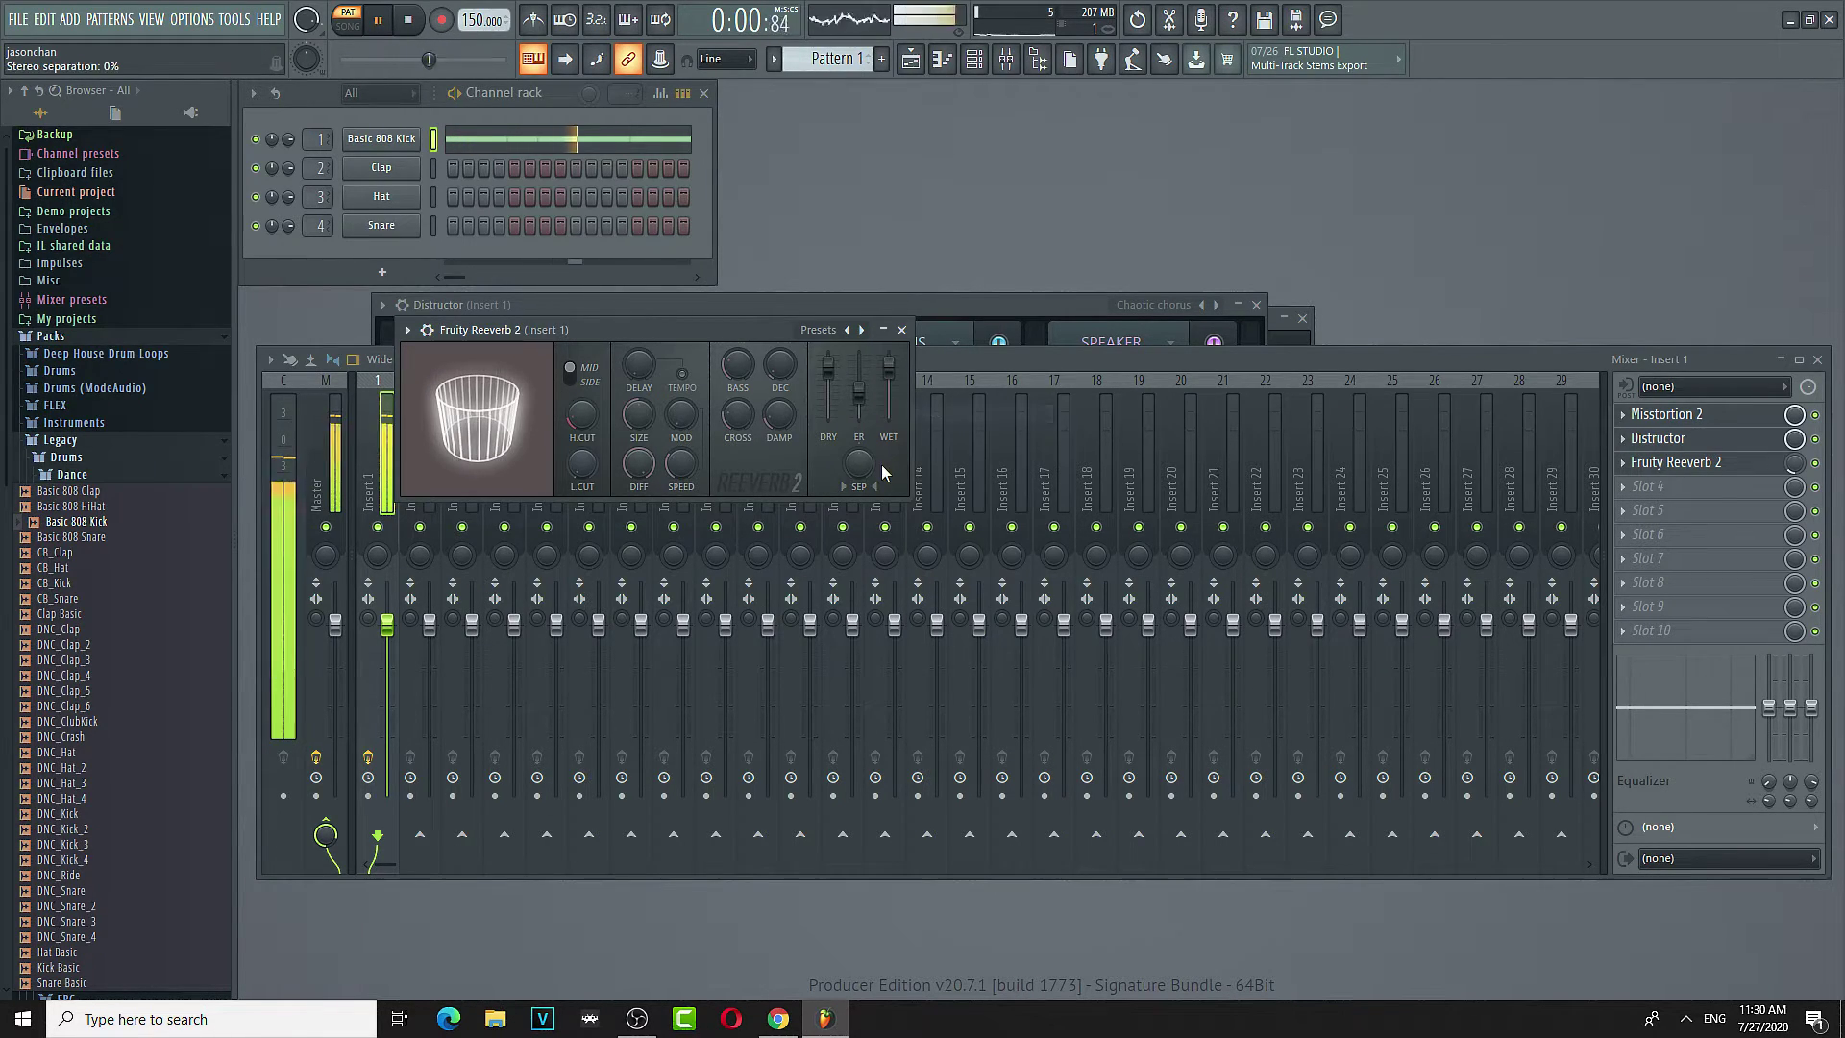
drag(889, 399, 889, 395)
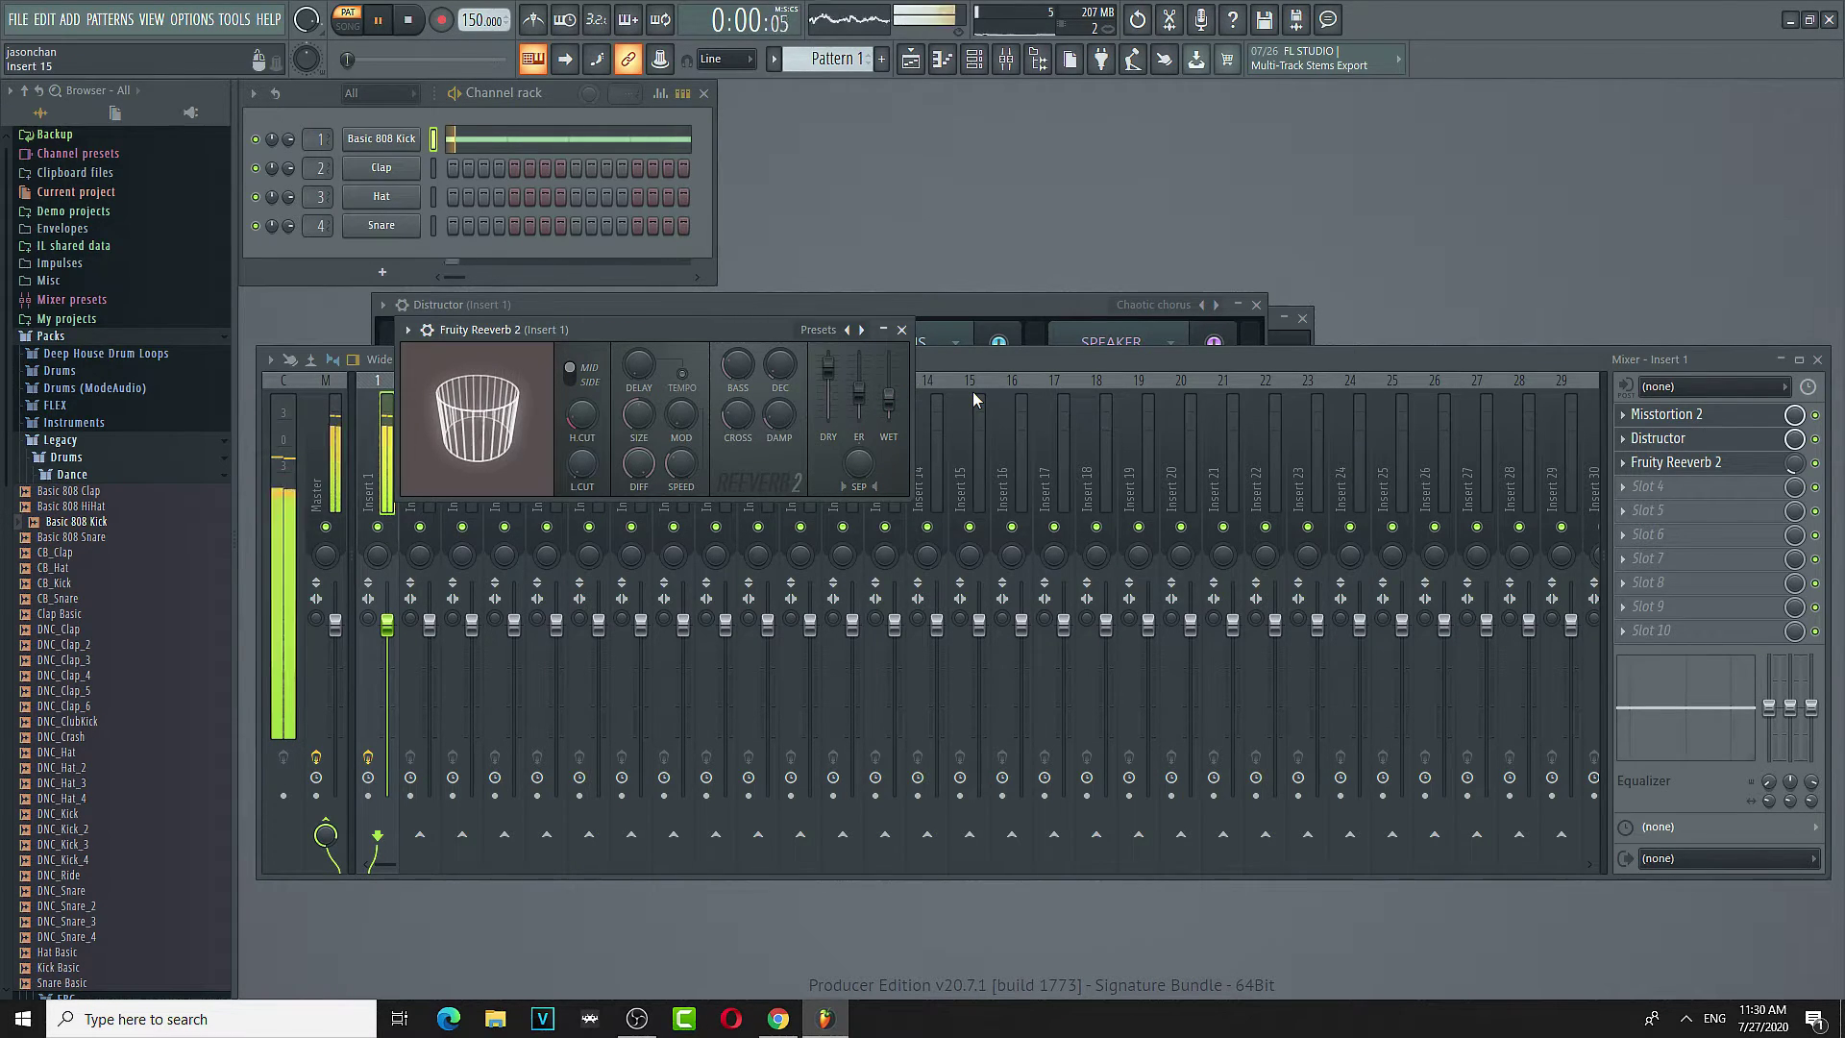
key(space)
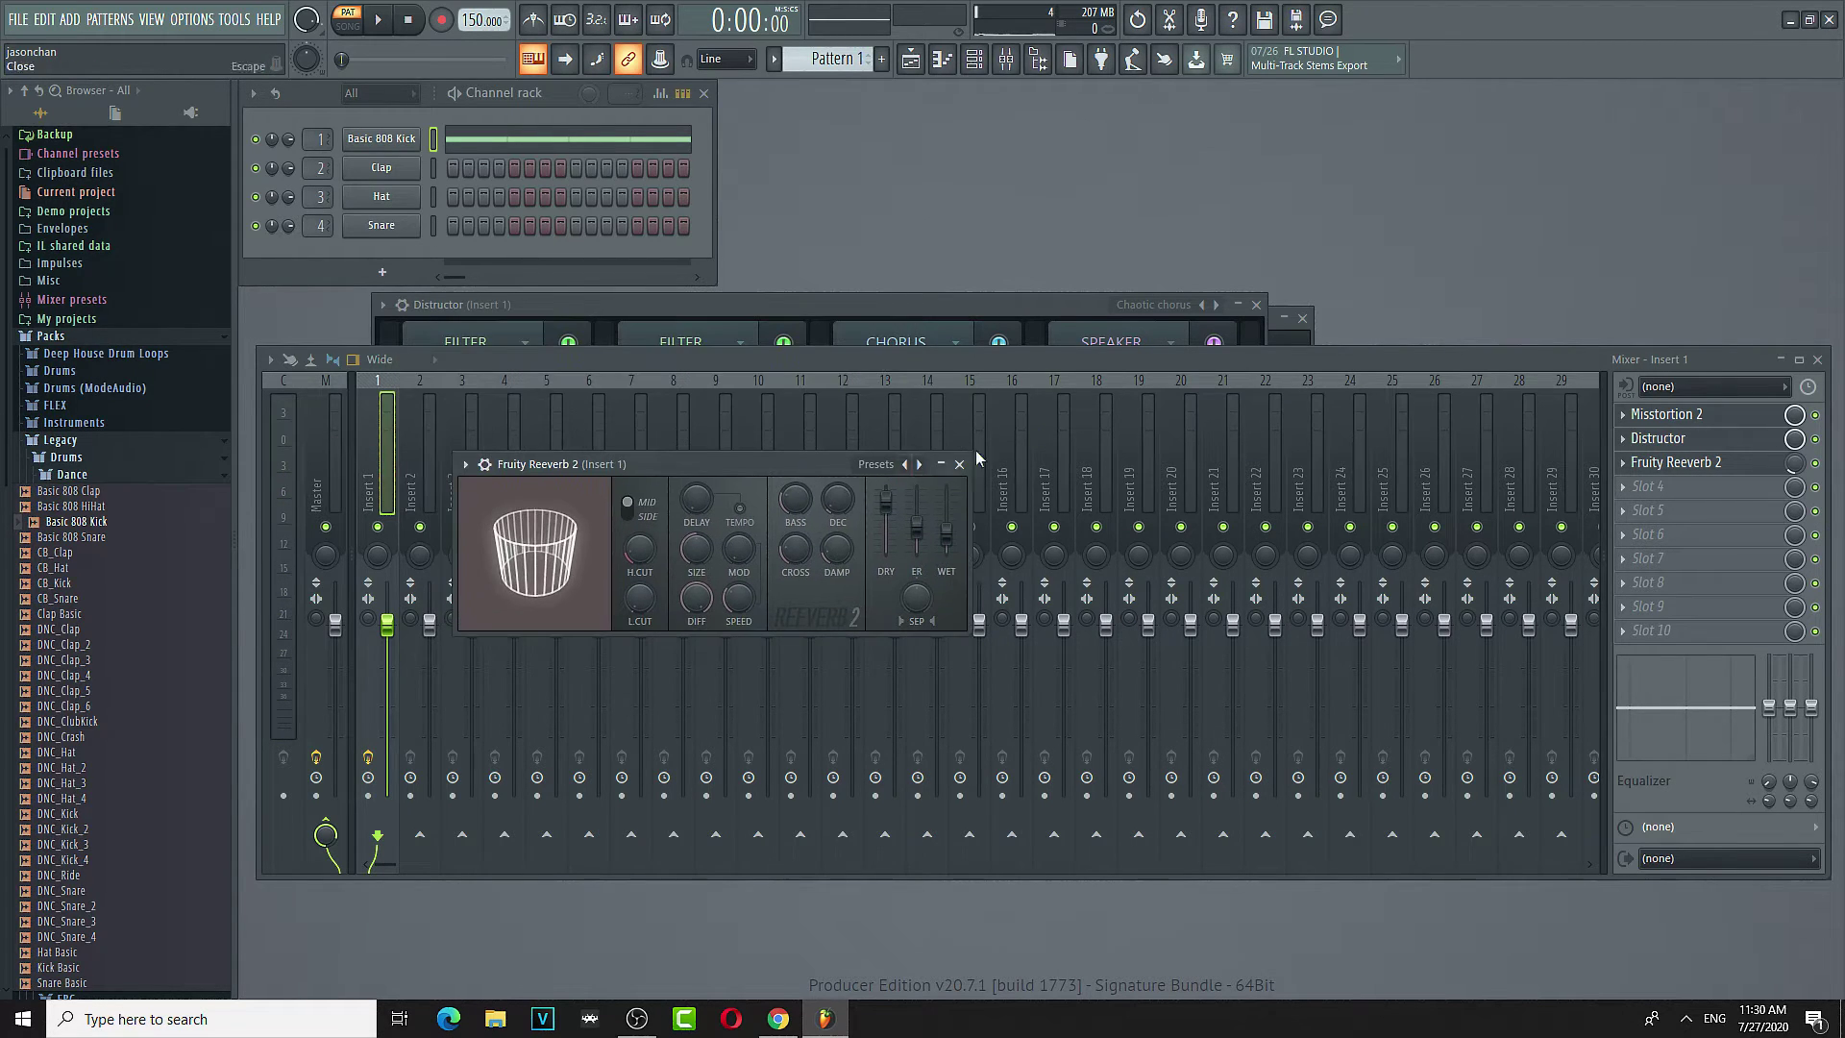
- Switch off Distructor's Chorus and Speaker modules and raise Filter 2's cutoff
click(987, 314)
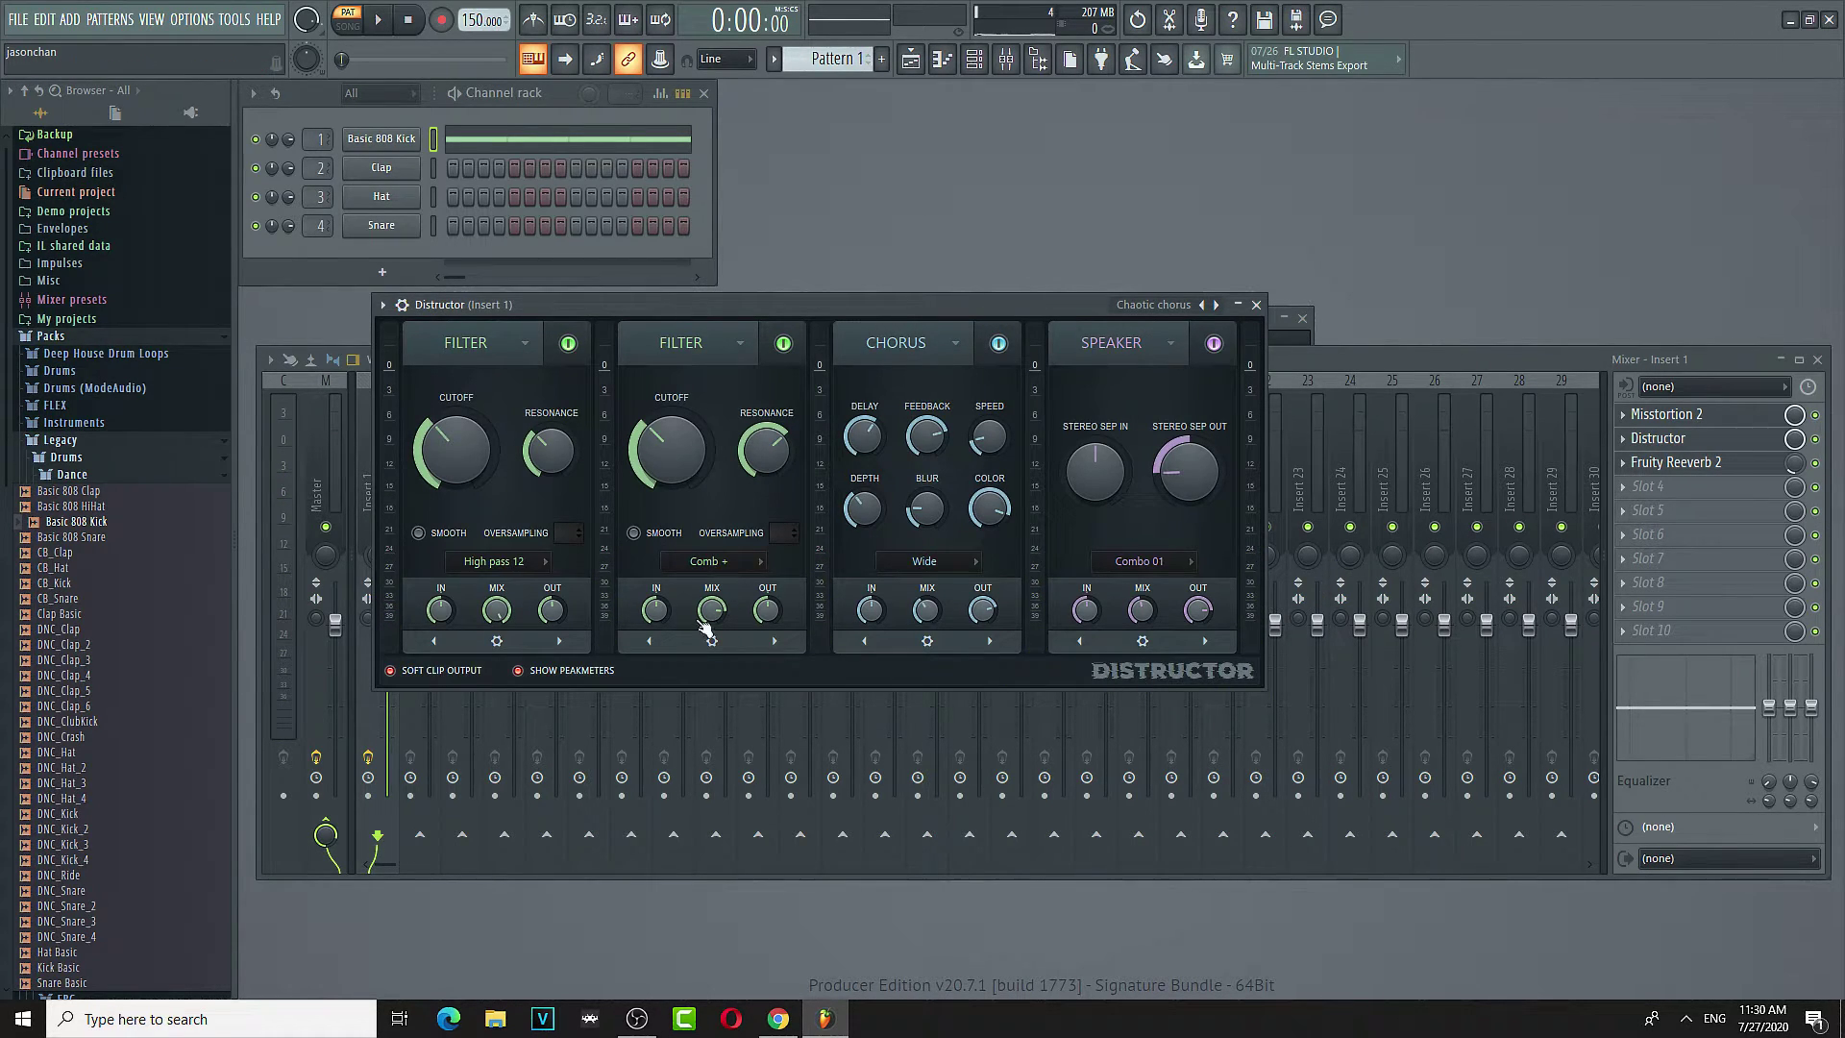
click(999, 344)
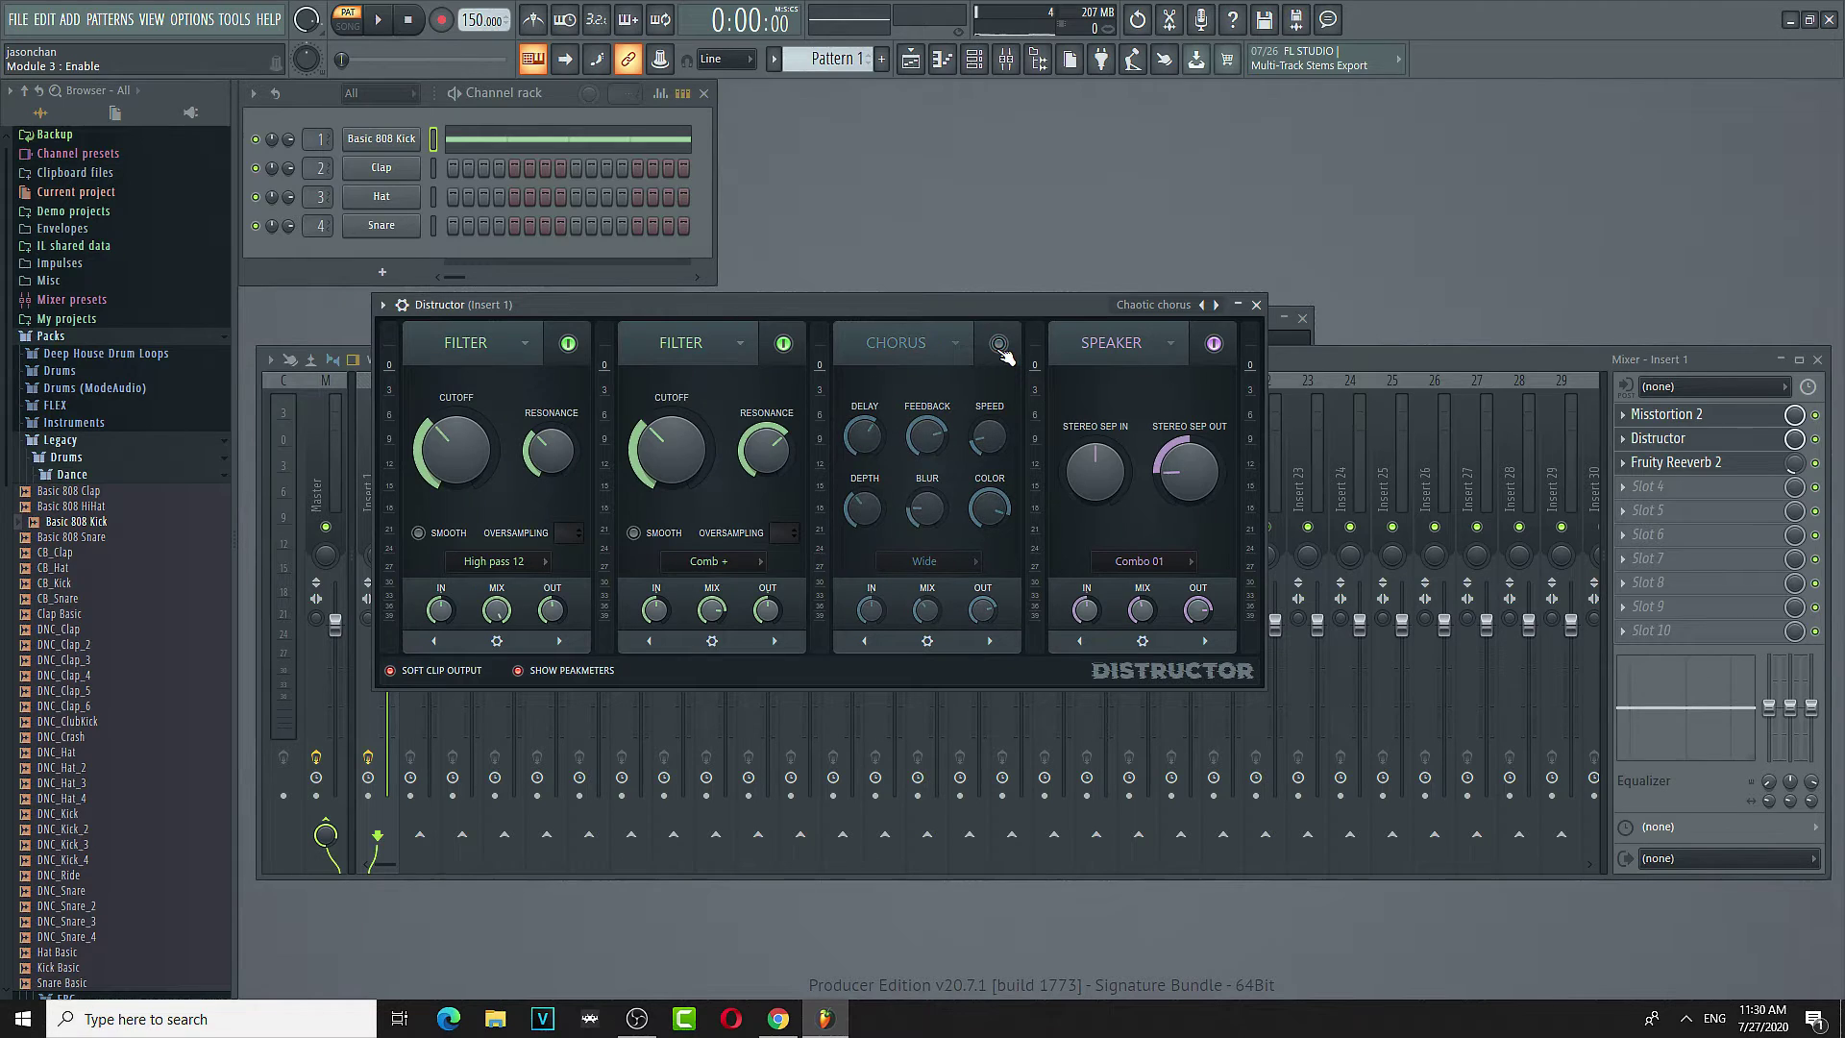
key(space)
click(1214, 343)
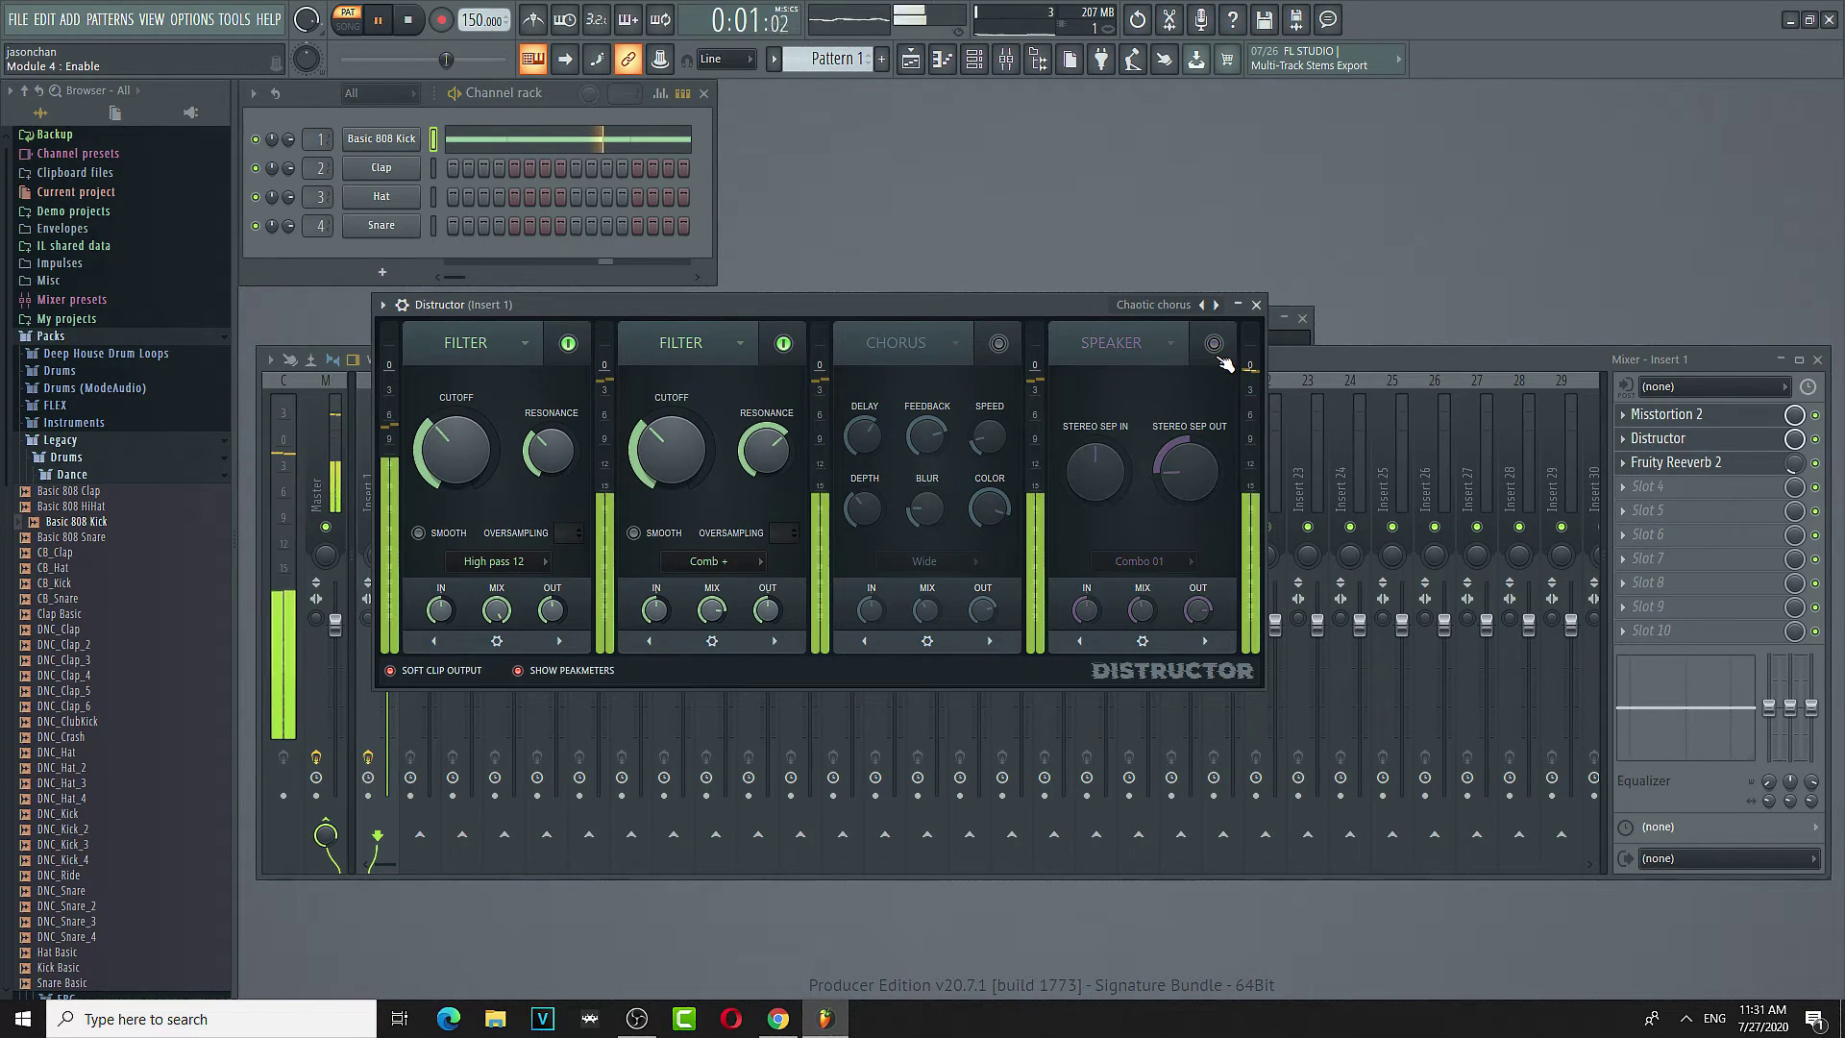
click(783, 344)
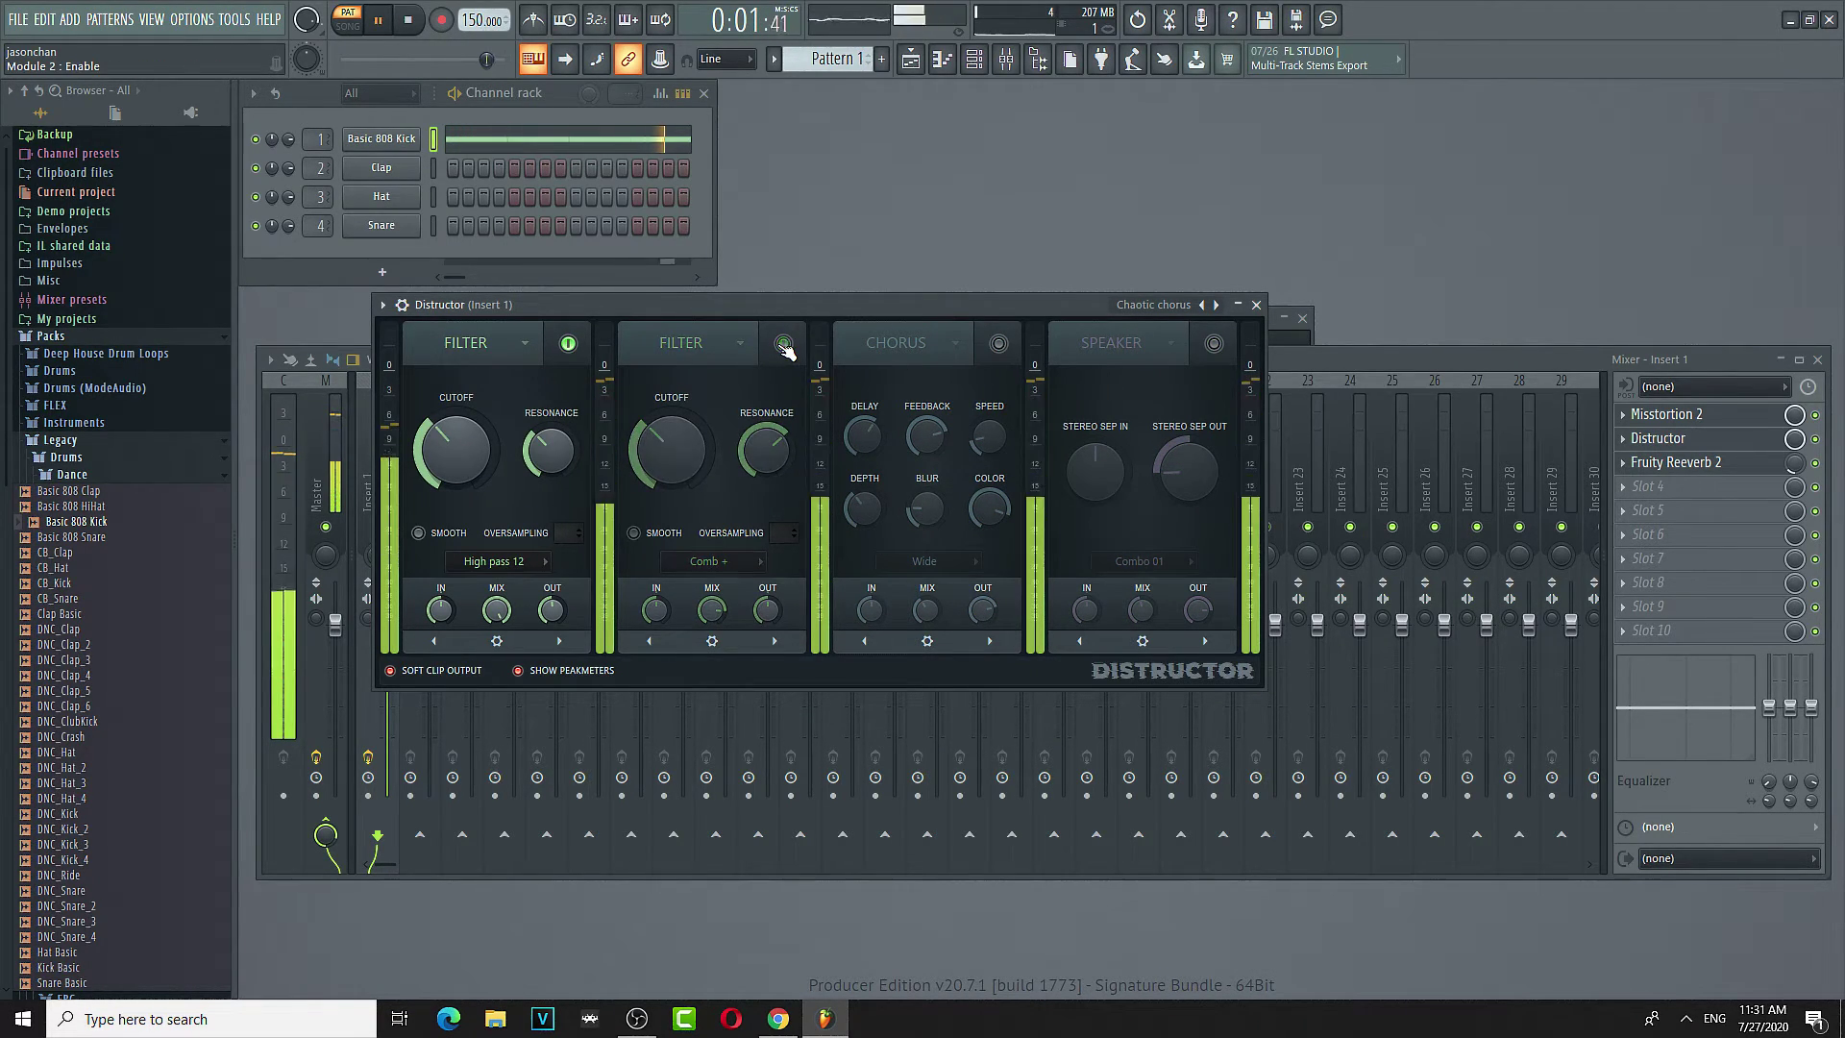
click(783, 344)
mouse_move(670, 449)
mouse_down()
mouse_move(669, 413)
mouse_move(670, 490)
mouse_move(670, 438)
mouse_up()
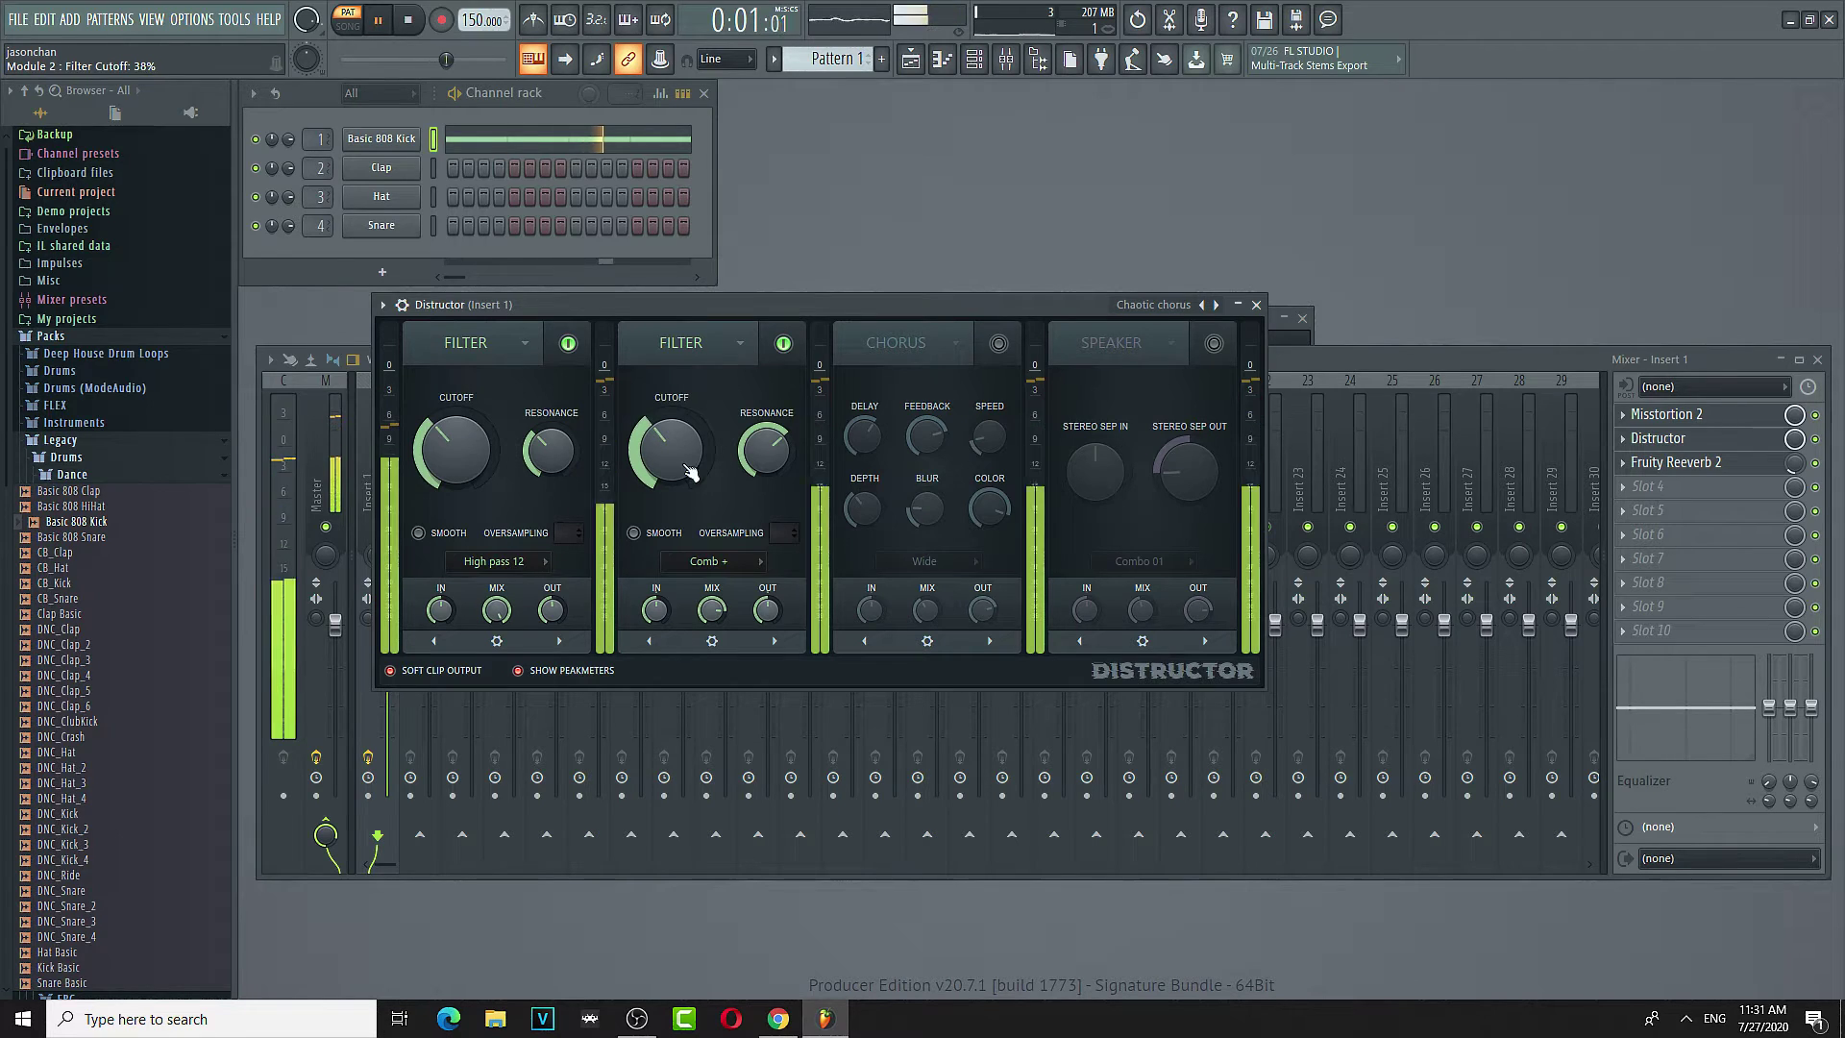
- Leave Distructor's first Filter module off and the second on, then stop playback
click(568, 344)
click(567, 344)
click(567, 344)
click(568, 344)
click(568, 344)
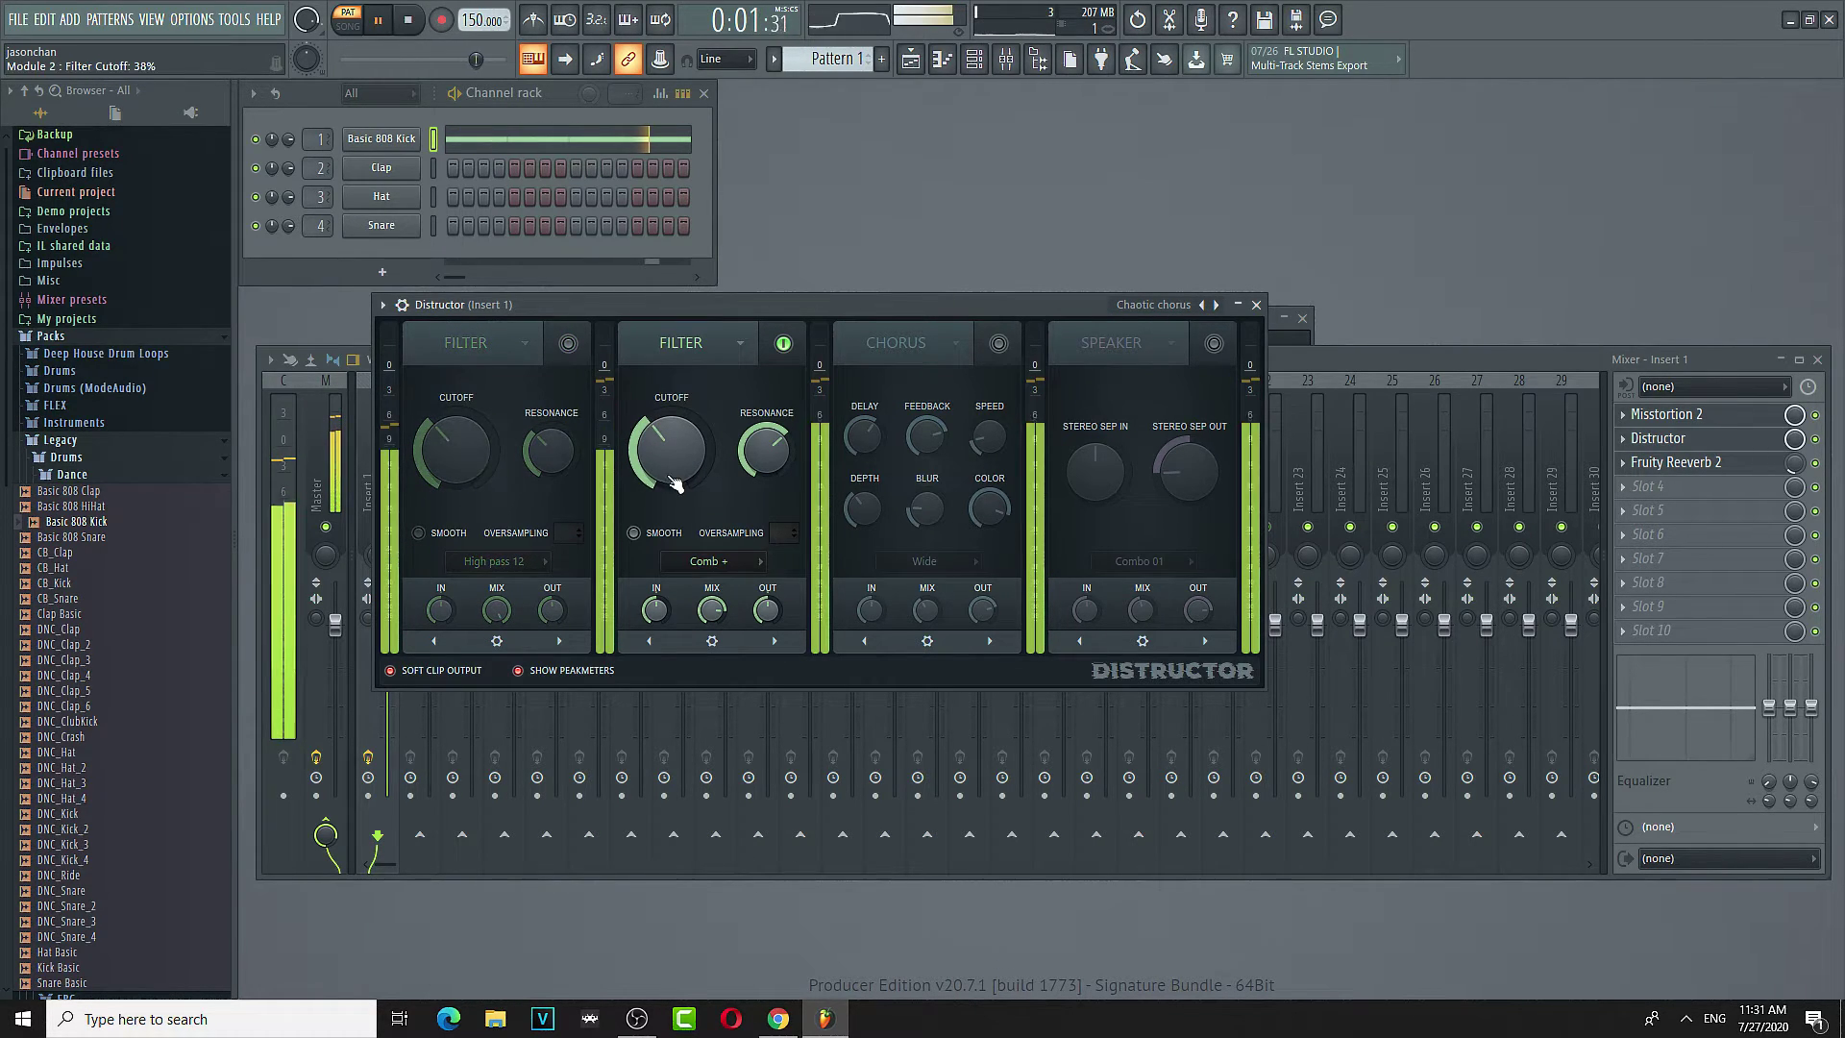
click(783, 344)
click(783, 344)
key(space)
click(1672, 414)
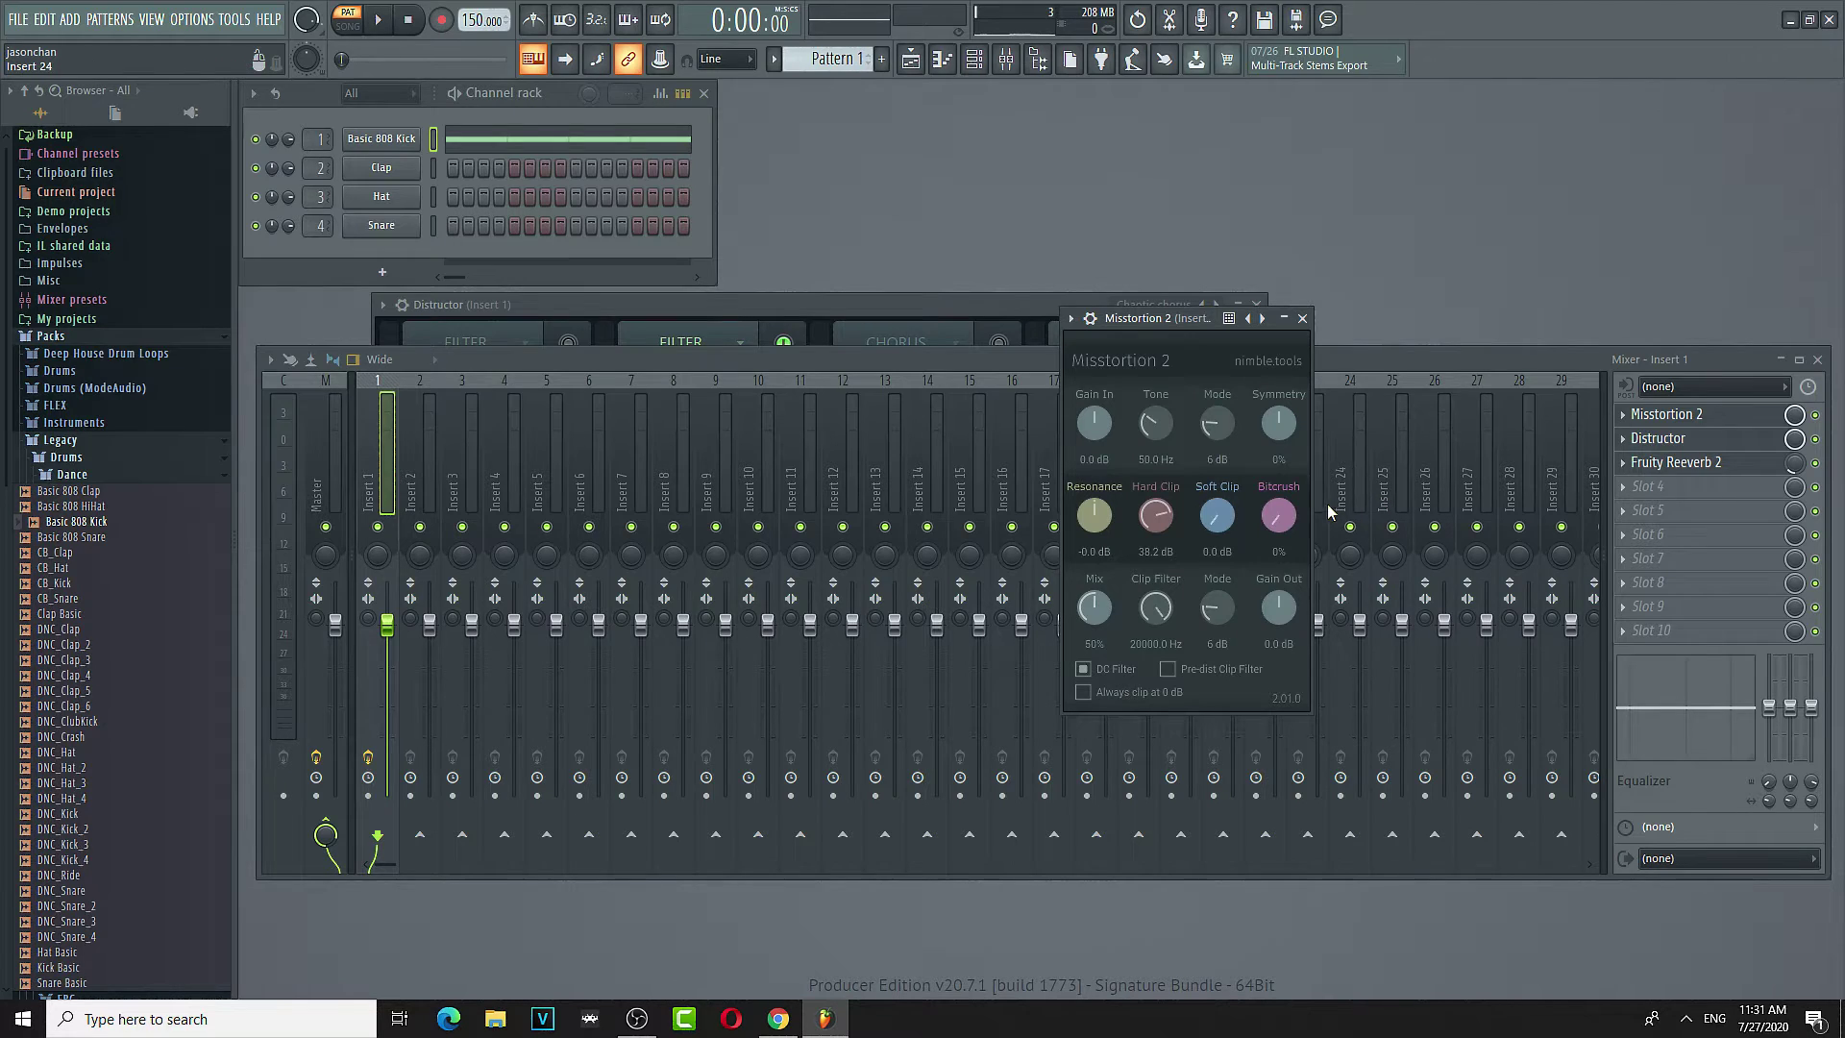
- Lower Misstortion 2's Hard Clip to 24.0 dB and replace channel 1's kick with CB_Kick
drag(1166, 536, 1157, 588)
click(84, 584)
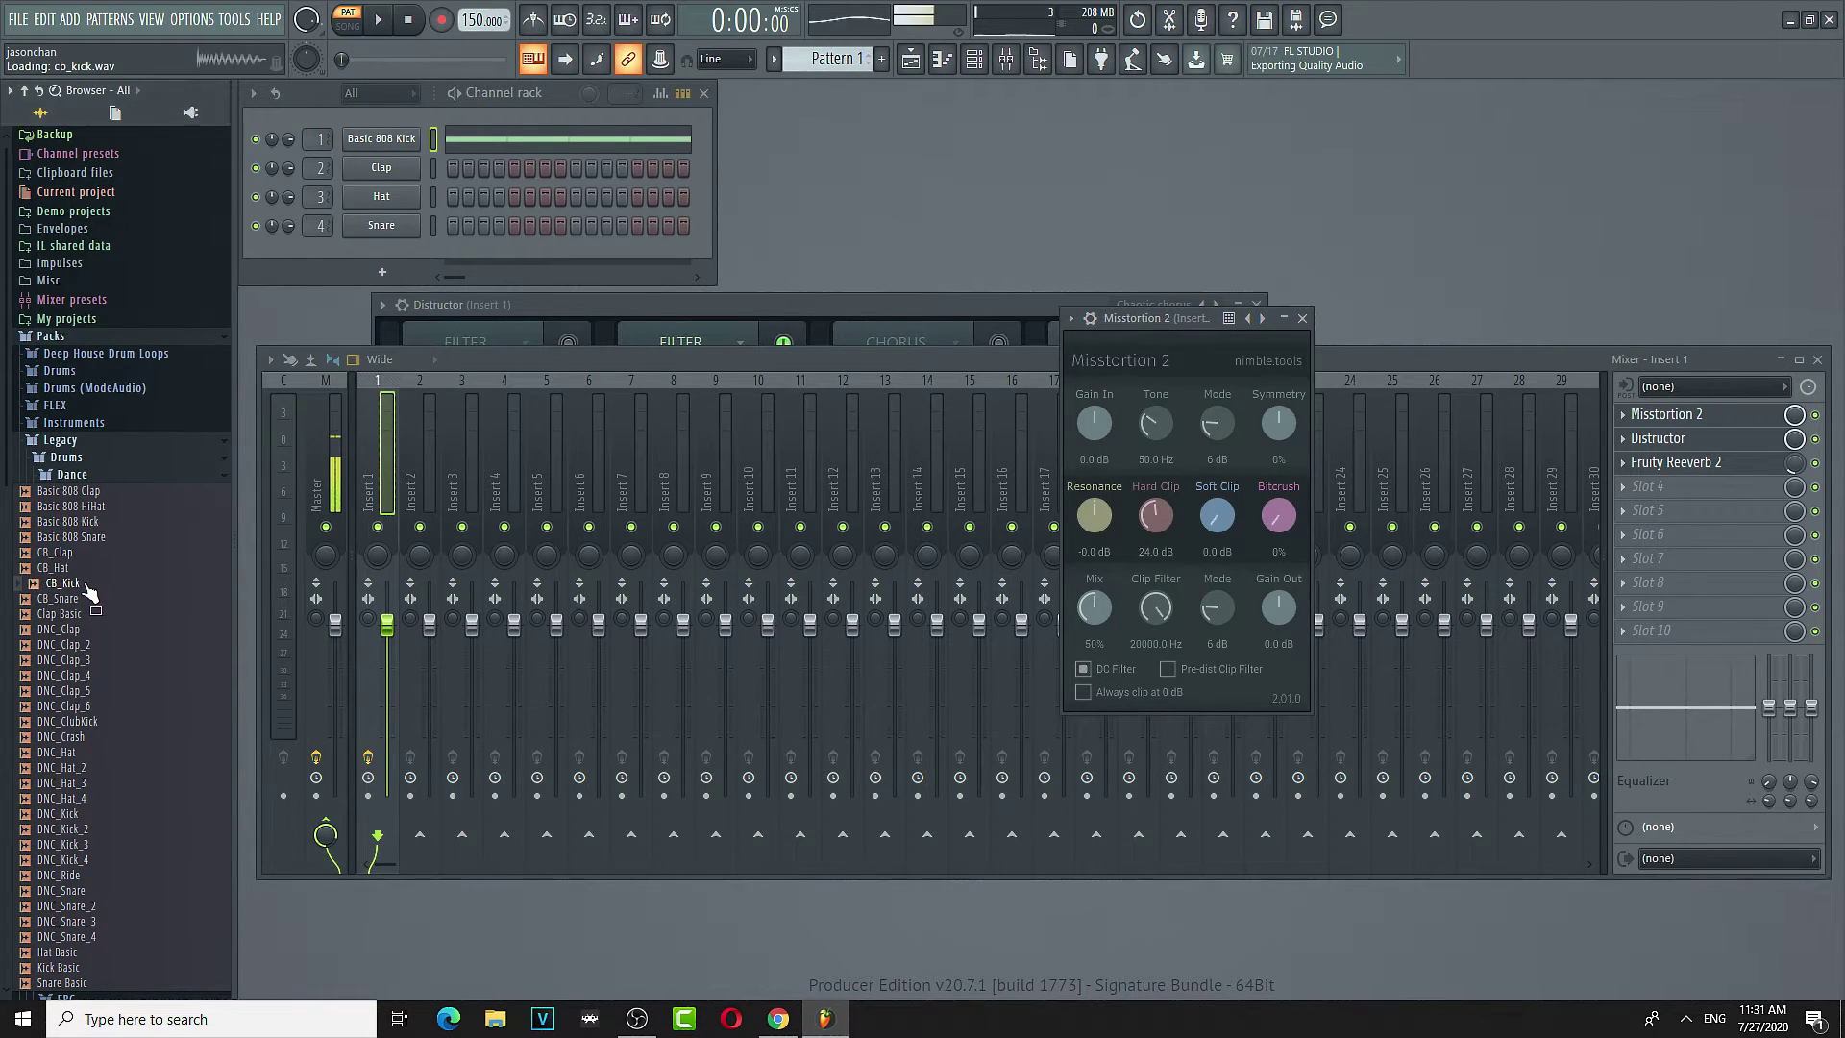
drag(91, 589, 377, 146)
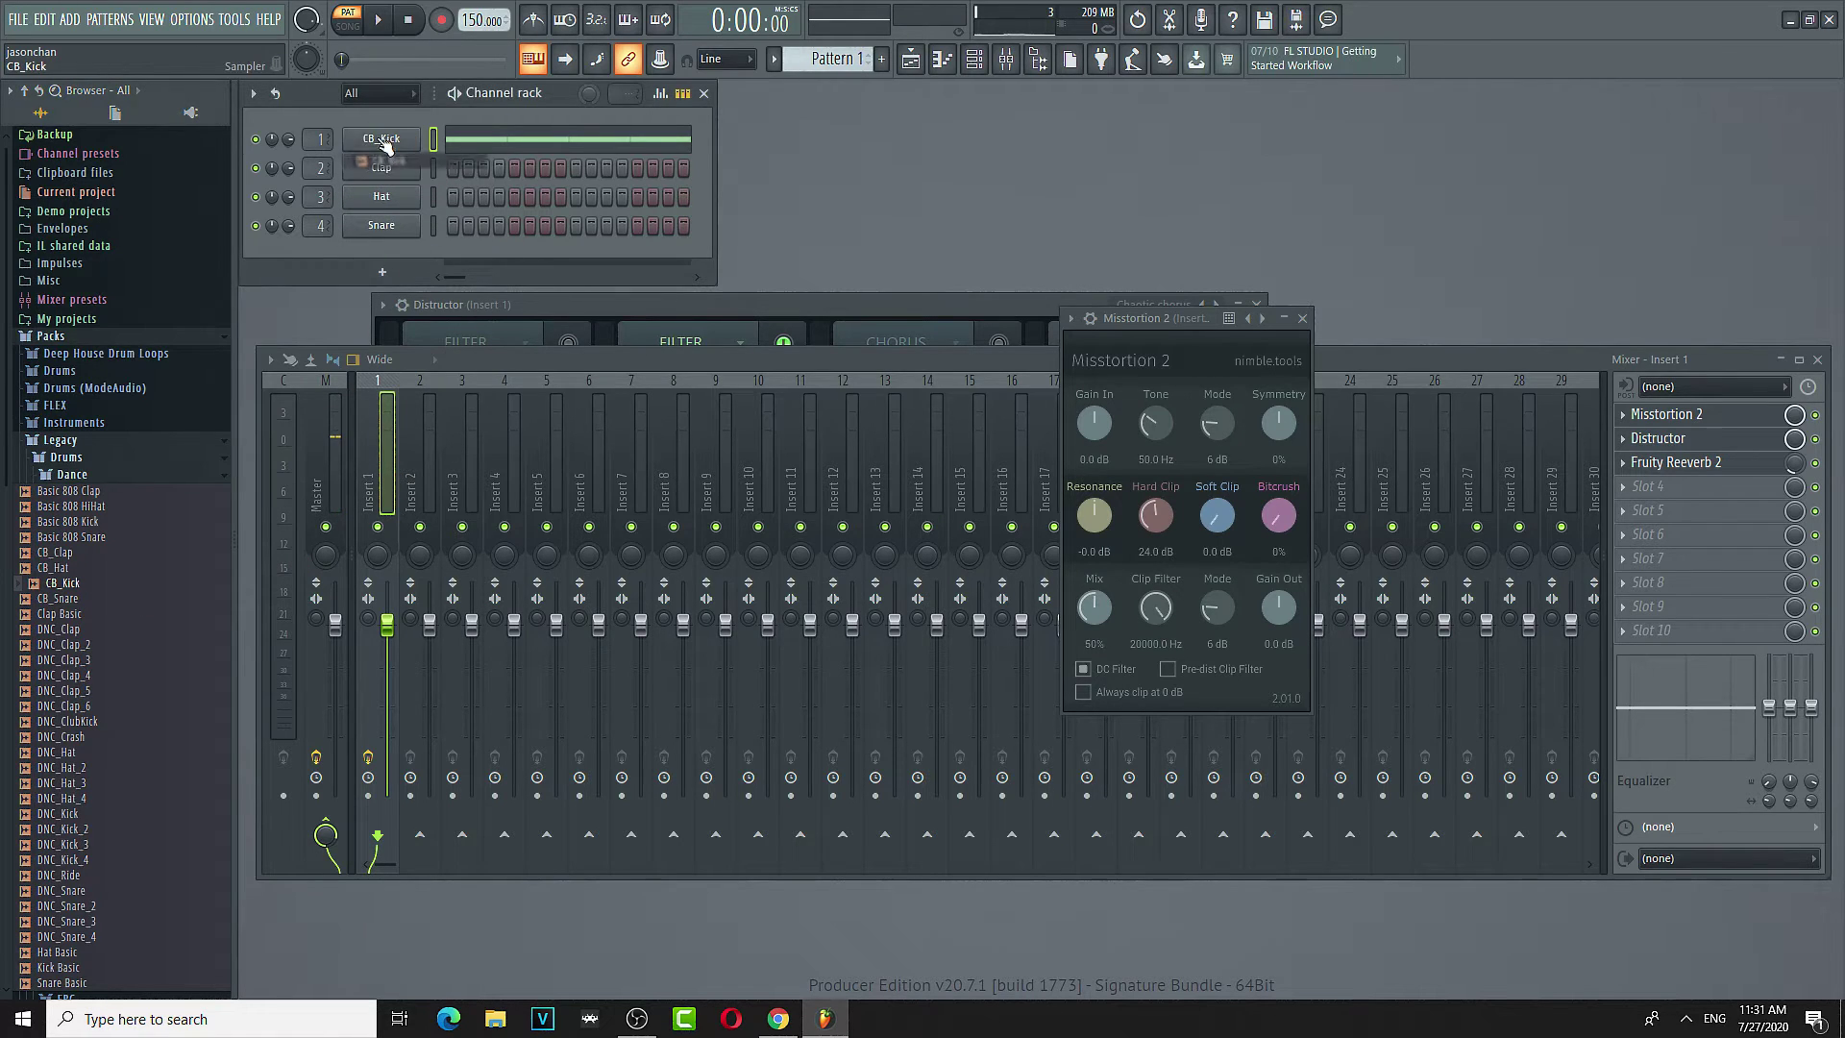
click(380, 21)
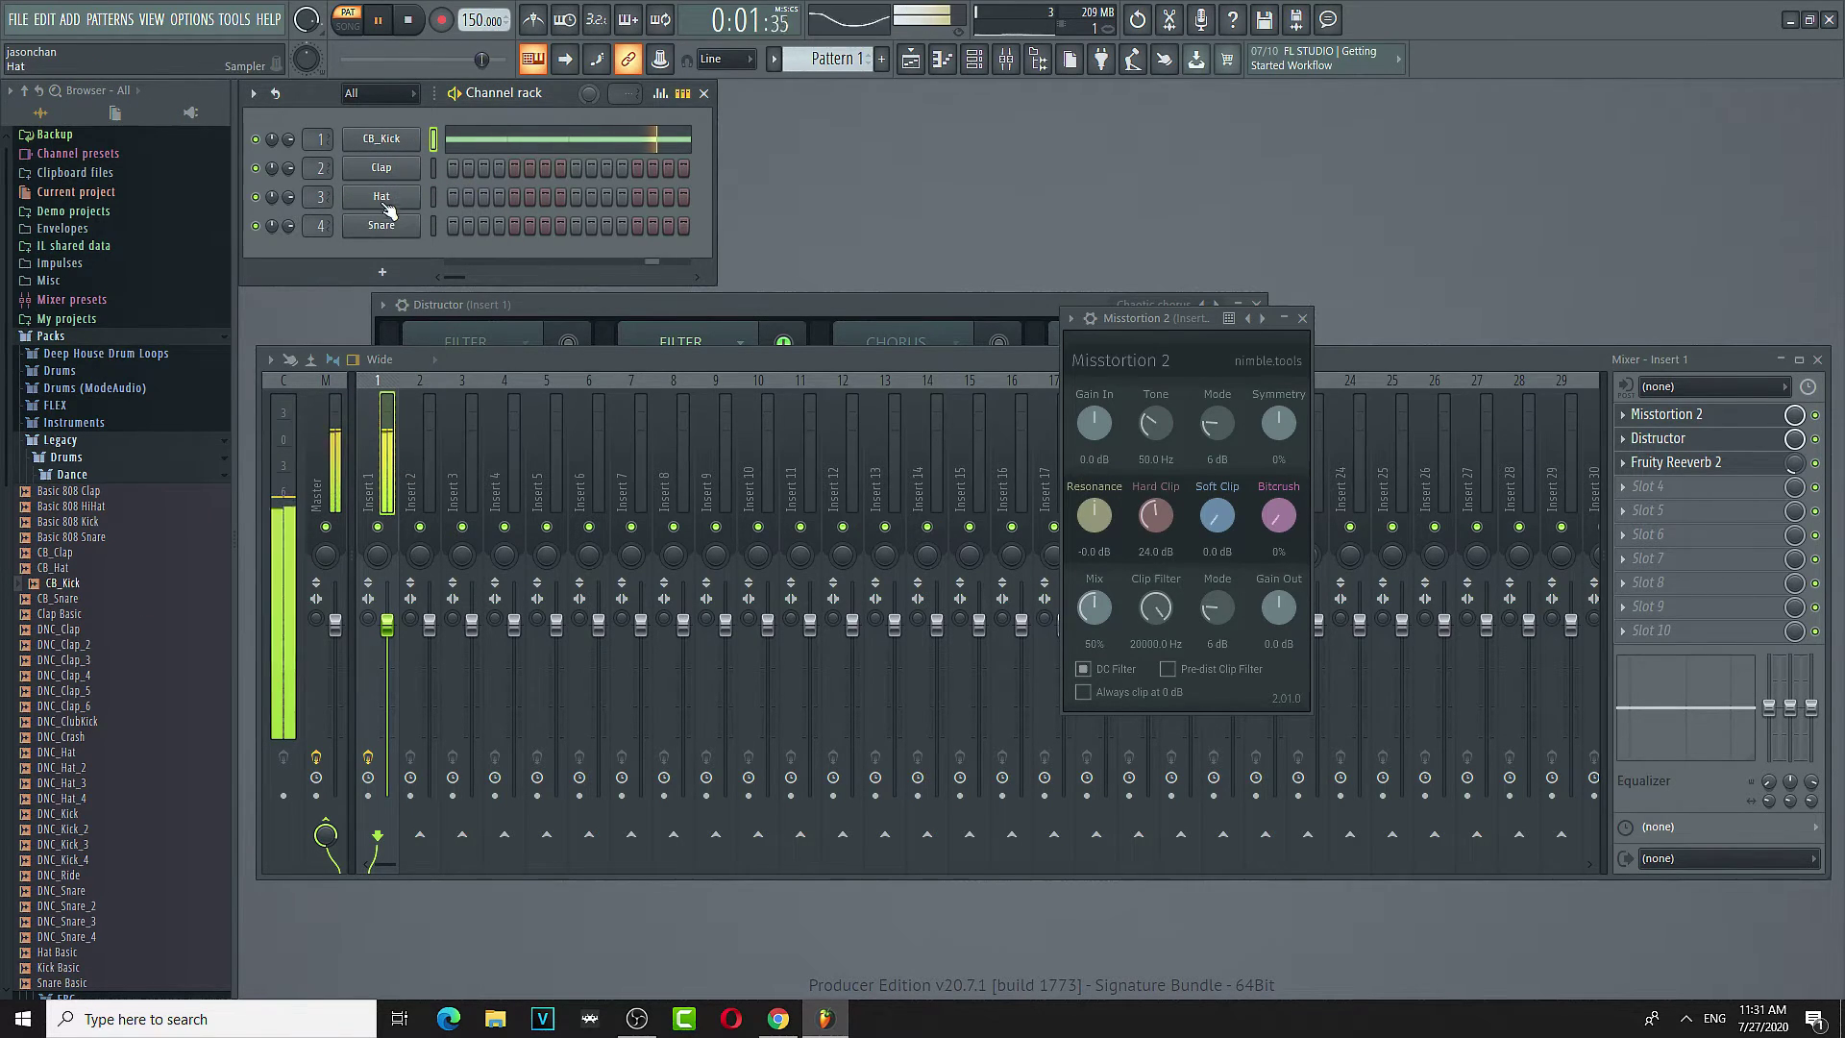
click(1787, 427)
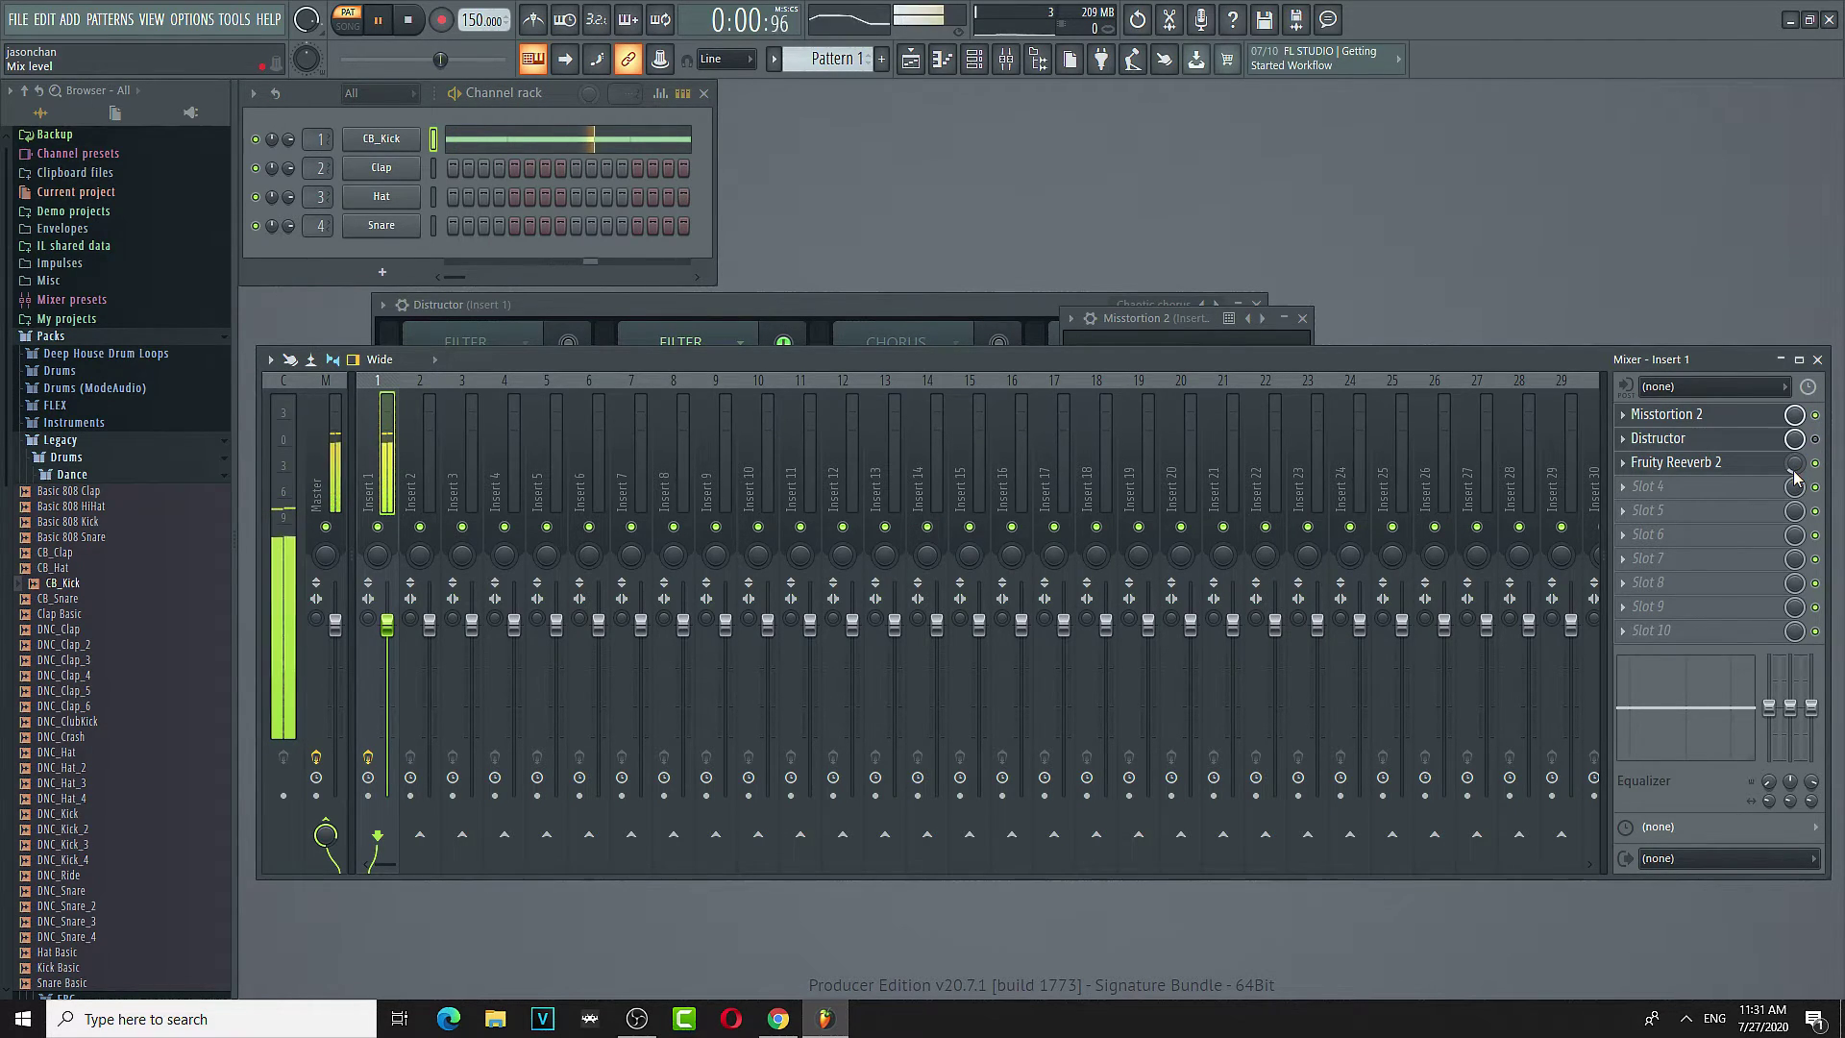
- Switch off Distructor's second Filter module and close the Distructor window
click(918, 300)
key(space)
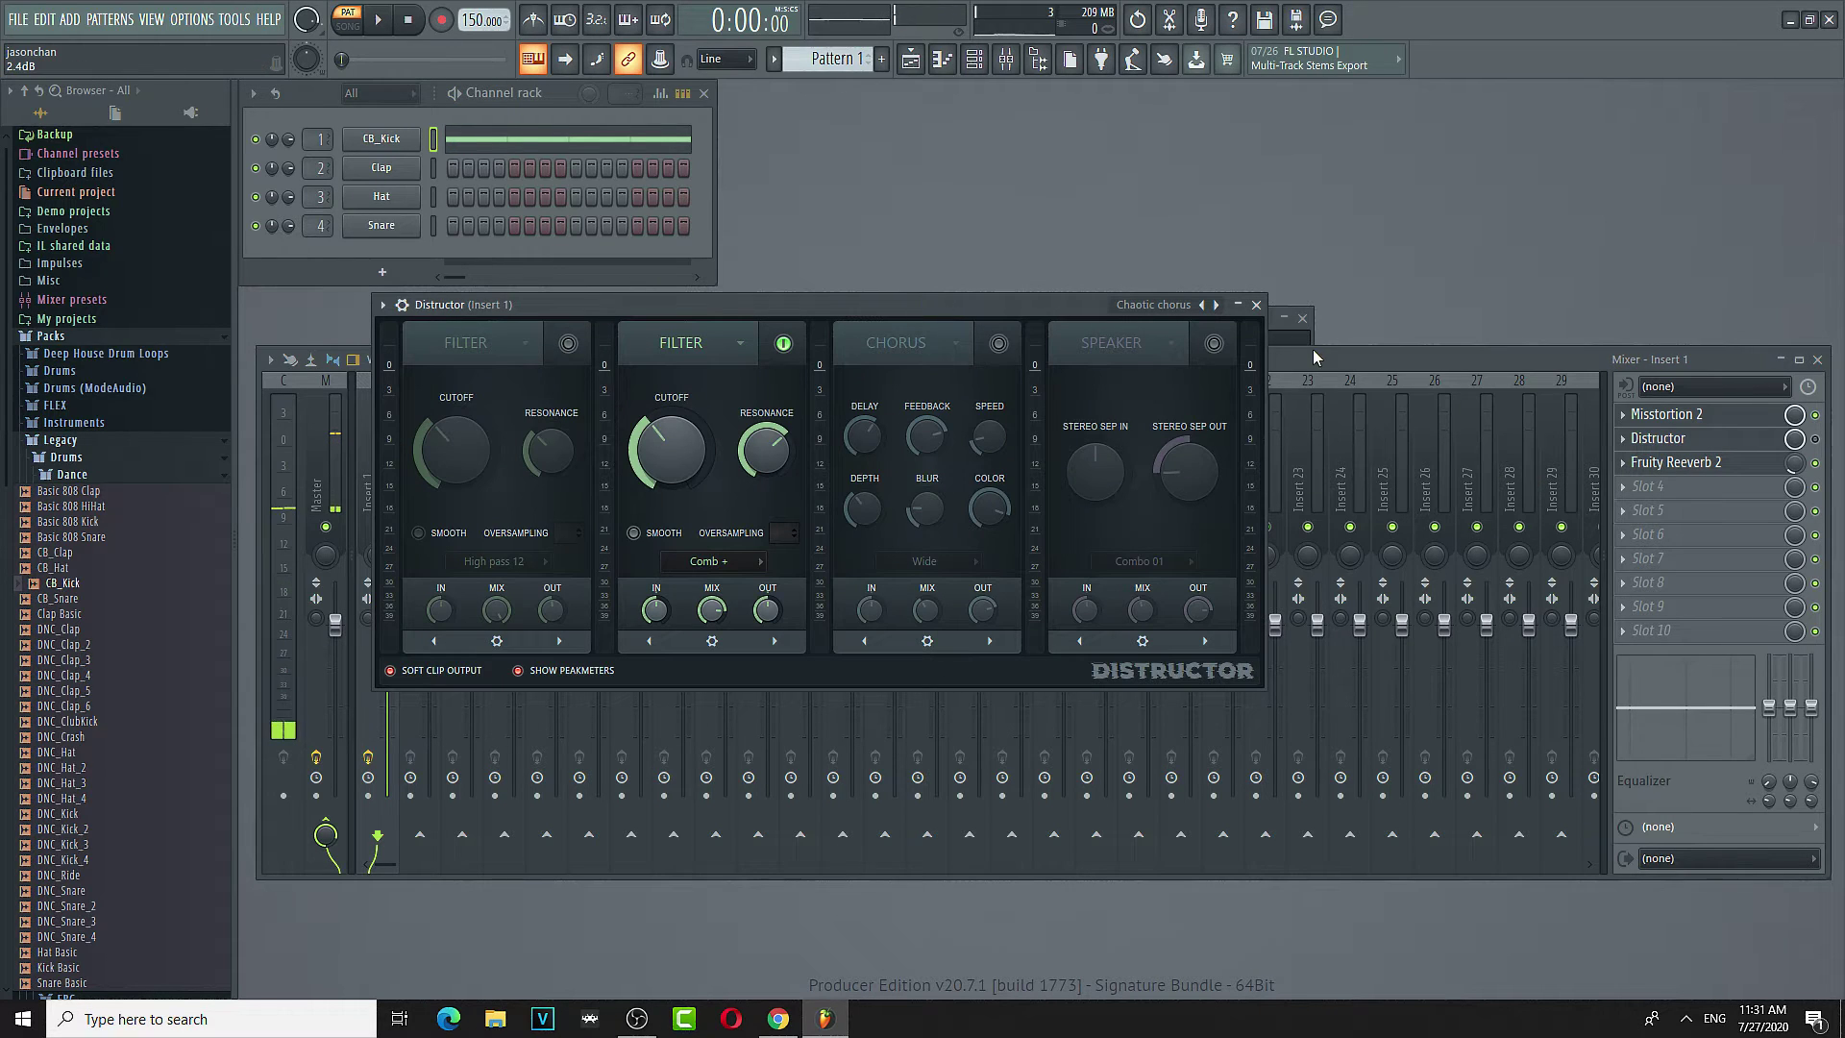
click(1239, 306)
click(1238, 307)
click(783, 343)
key(space)
click(1257, 305)
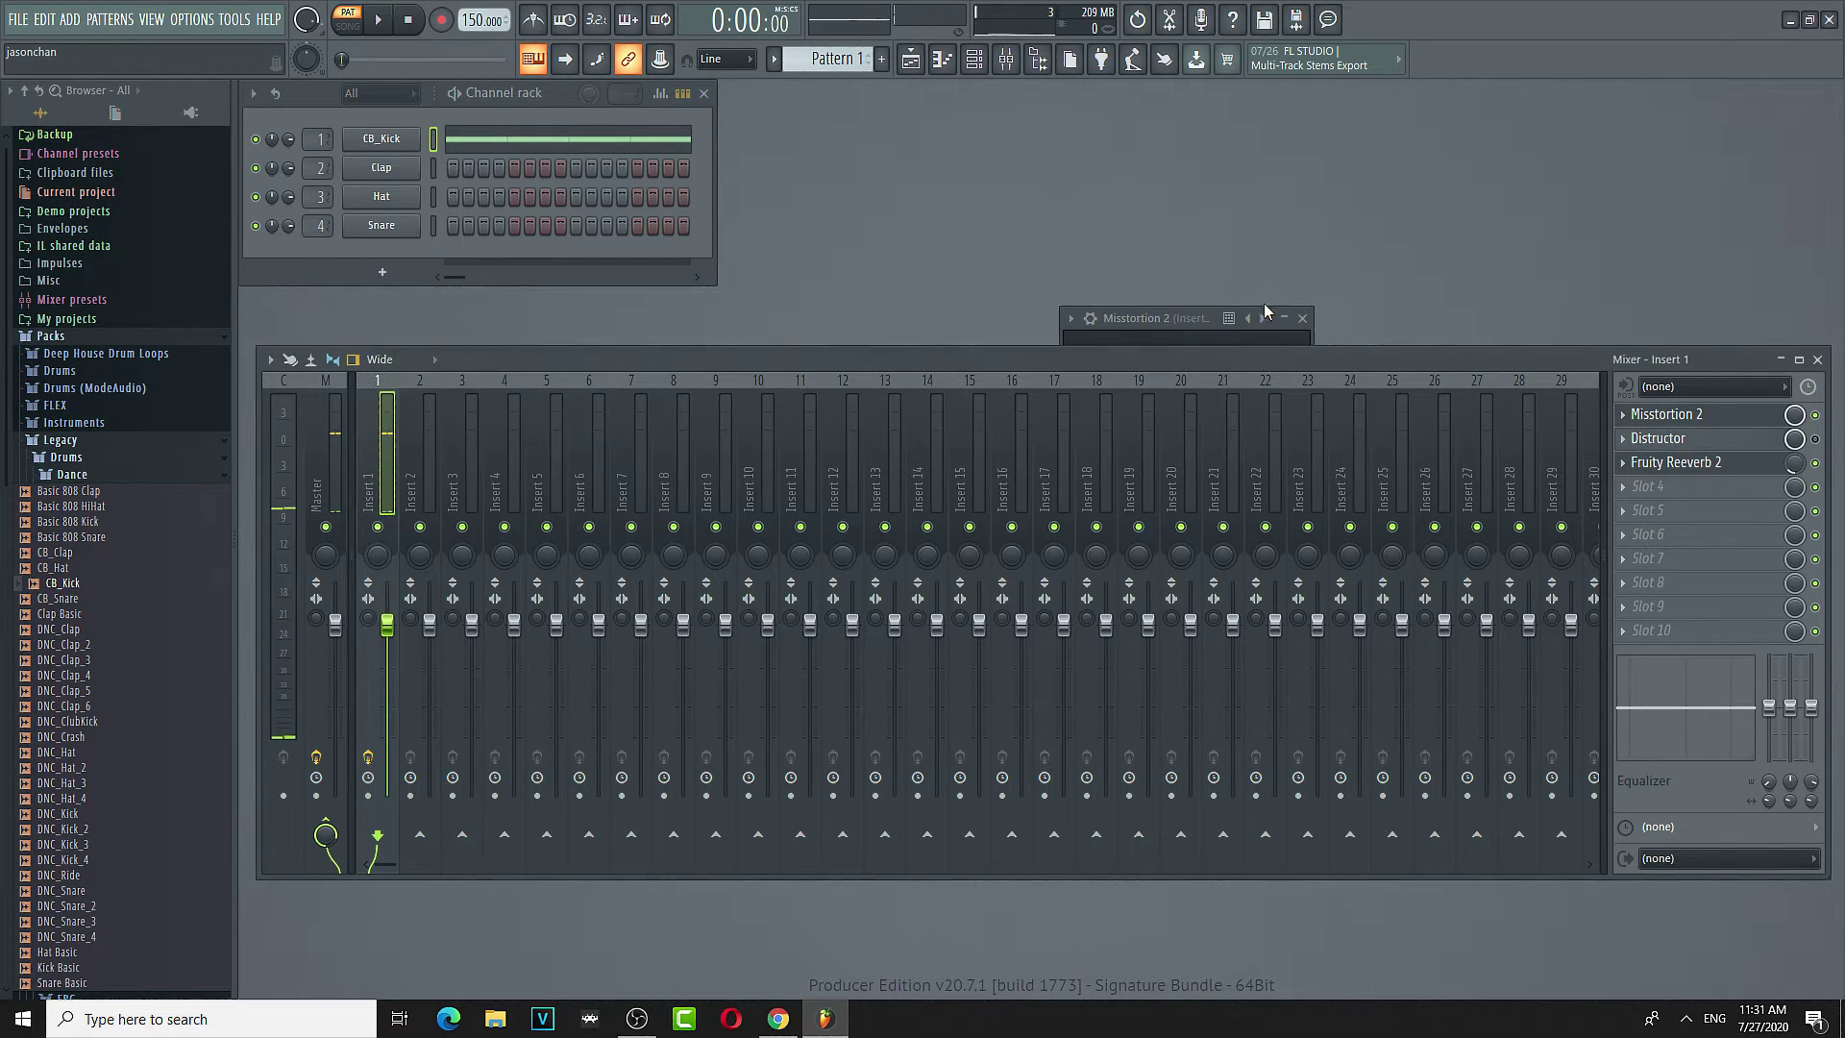
- Set Misstortion 2's Hard Clip to 15.6 dB, trying Bitcrush at 68% before resetting it to 0%
click(1178, 317)
mouse_move(1155, 588)
mouse_down()
mouse_move(1153, 438)
mouse_move(1163, 600)
mouse_up()
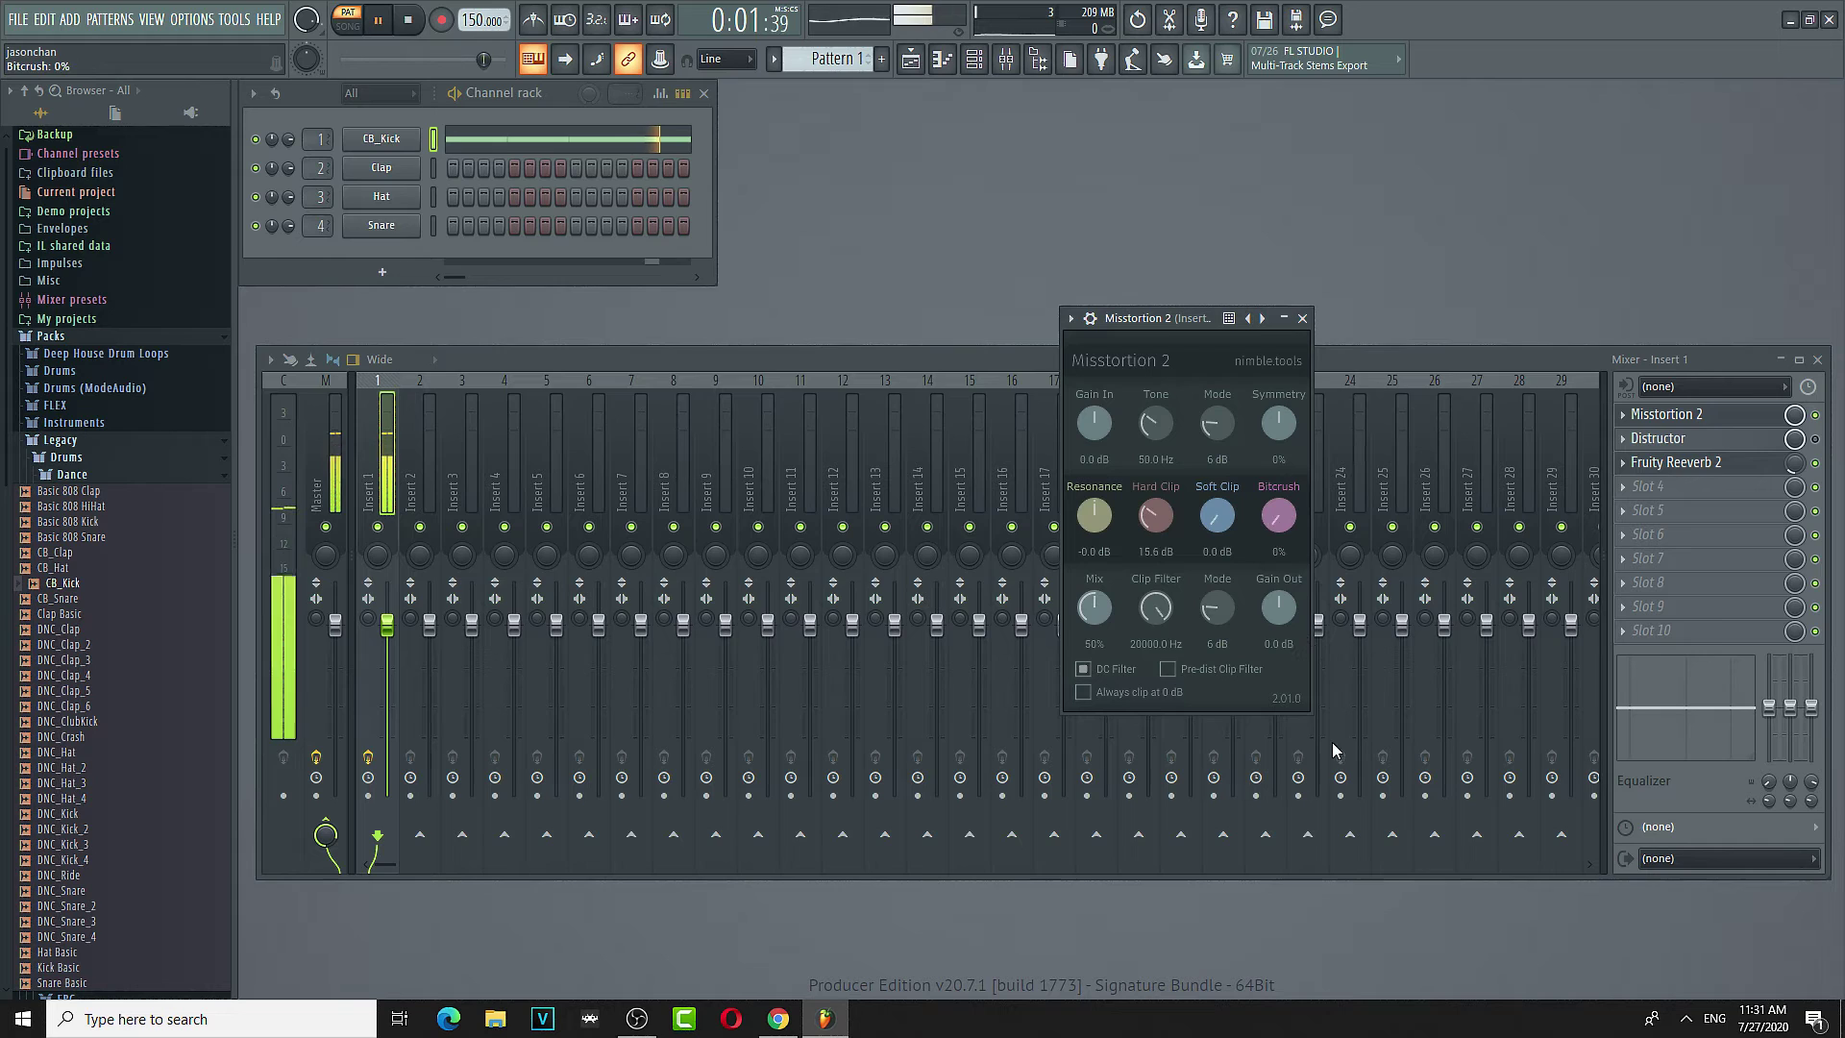
drag(1283, 520, 1286, 434)
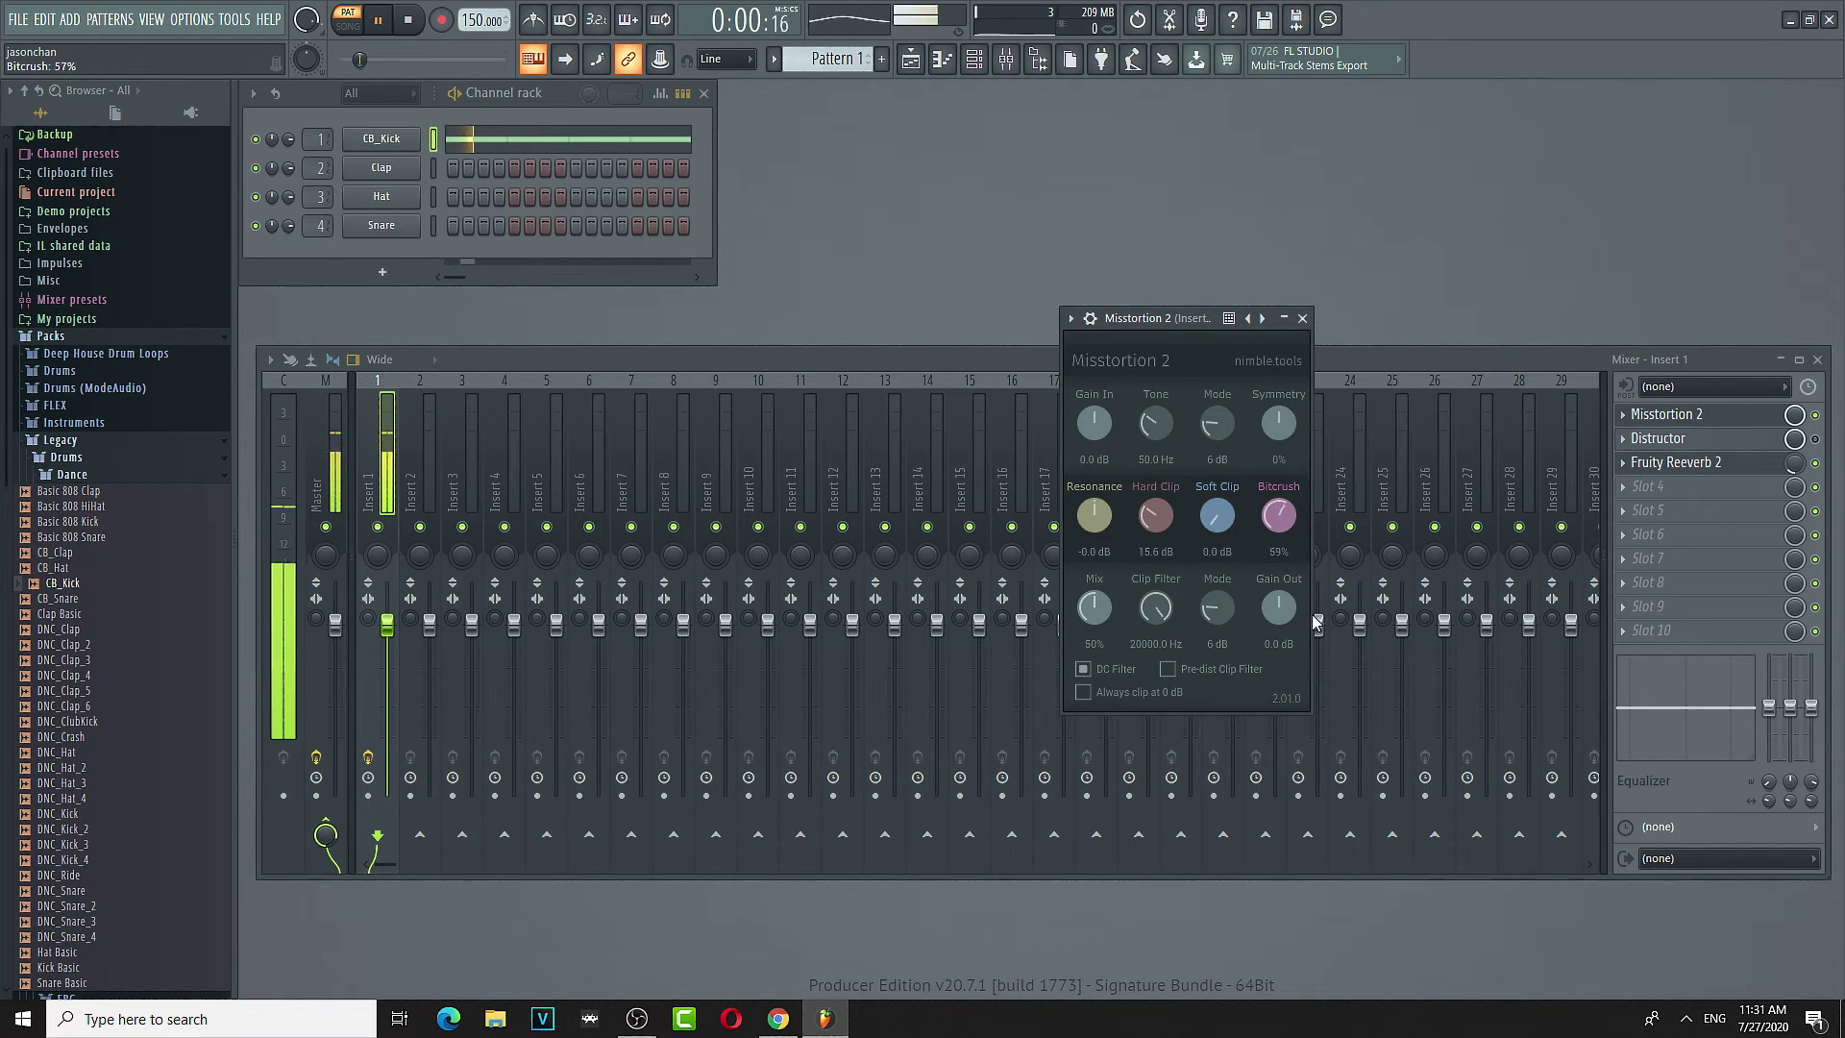
drag(1305, 602, 1397, 849)
drag(1216, 516, 1230, 568)
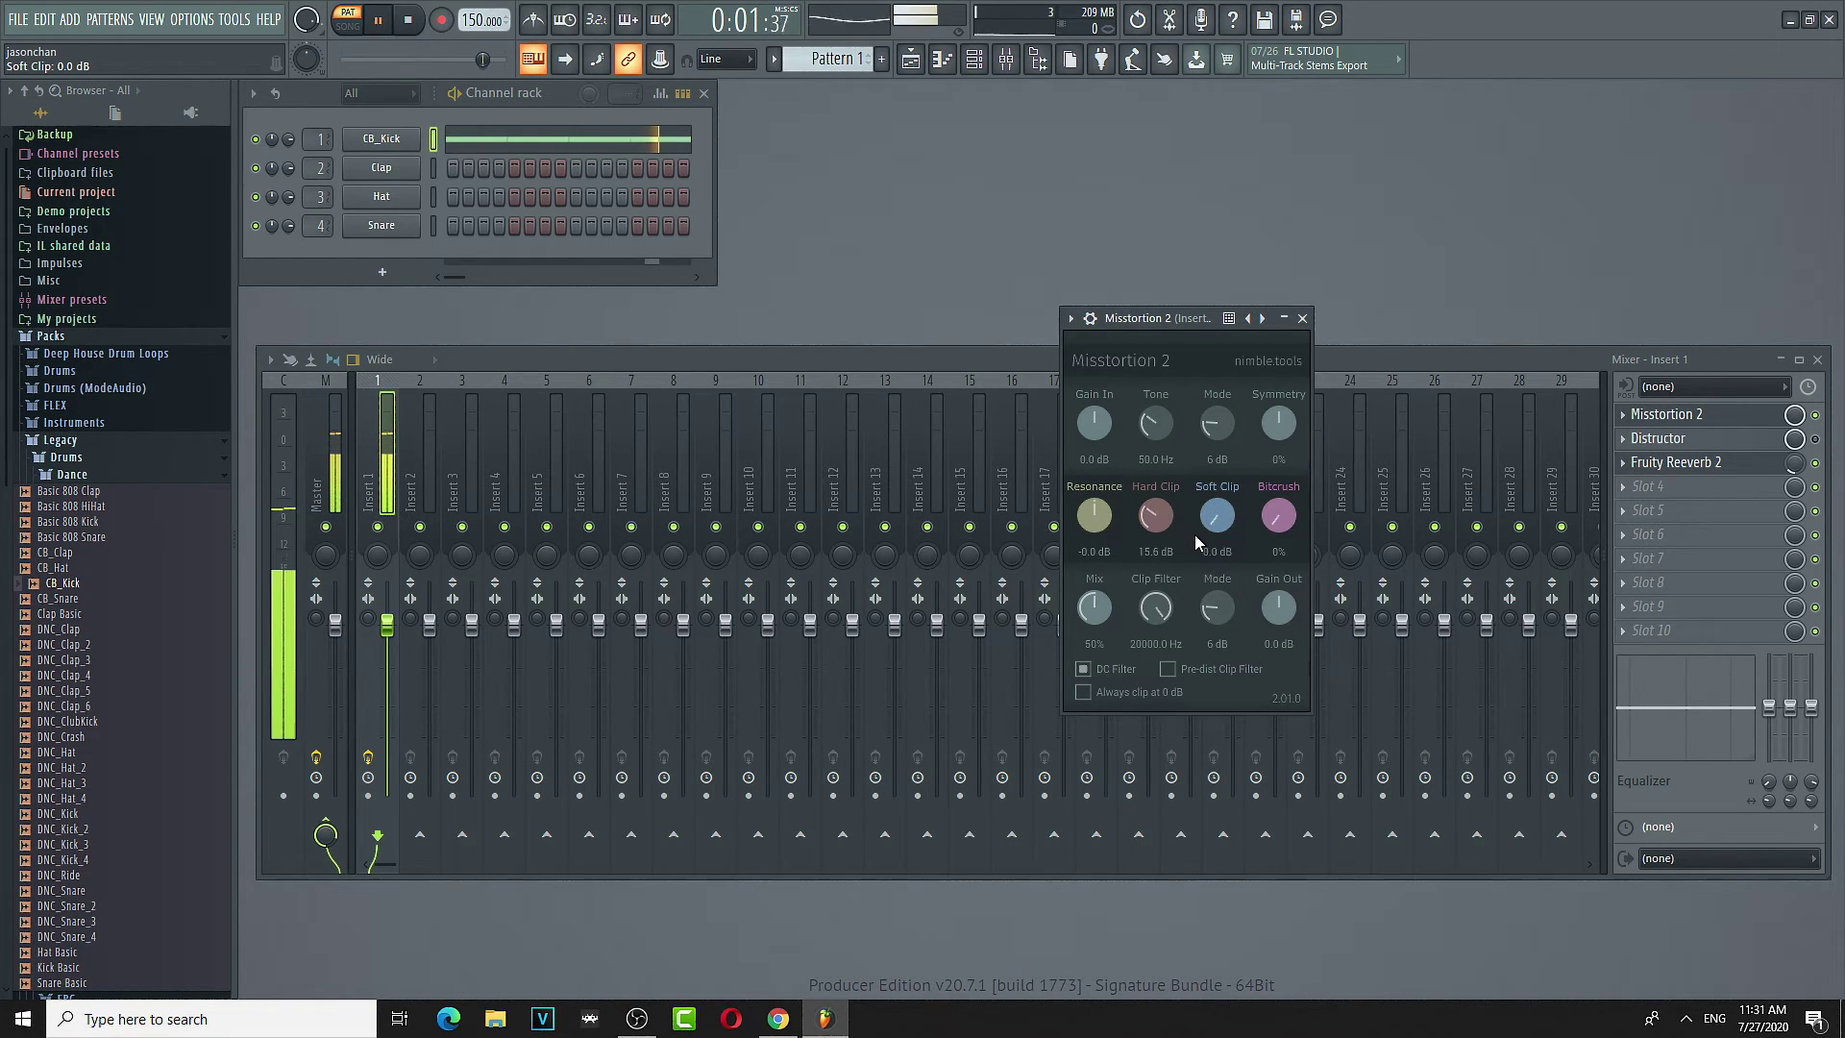
- Stop playback and preview the DNC_Clap and DNC_Hat_3 samples
key(space)
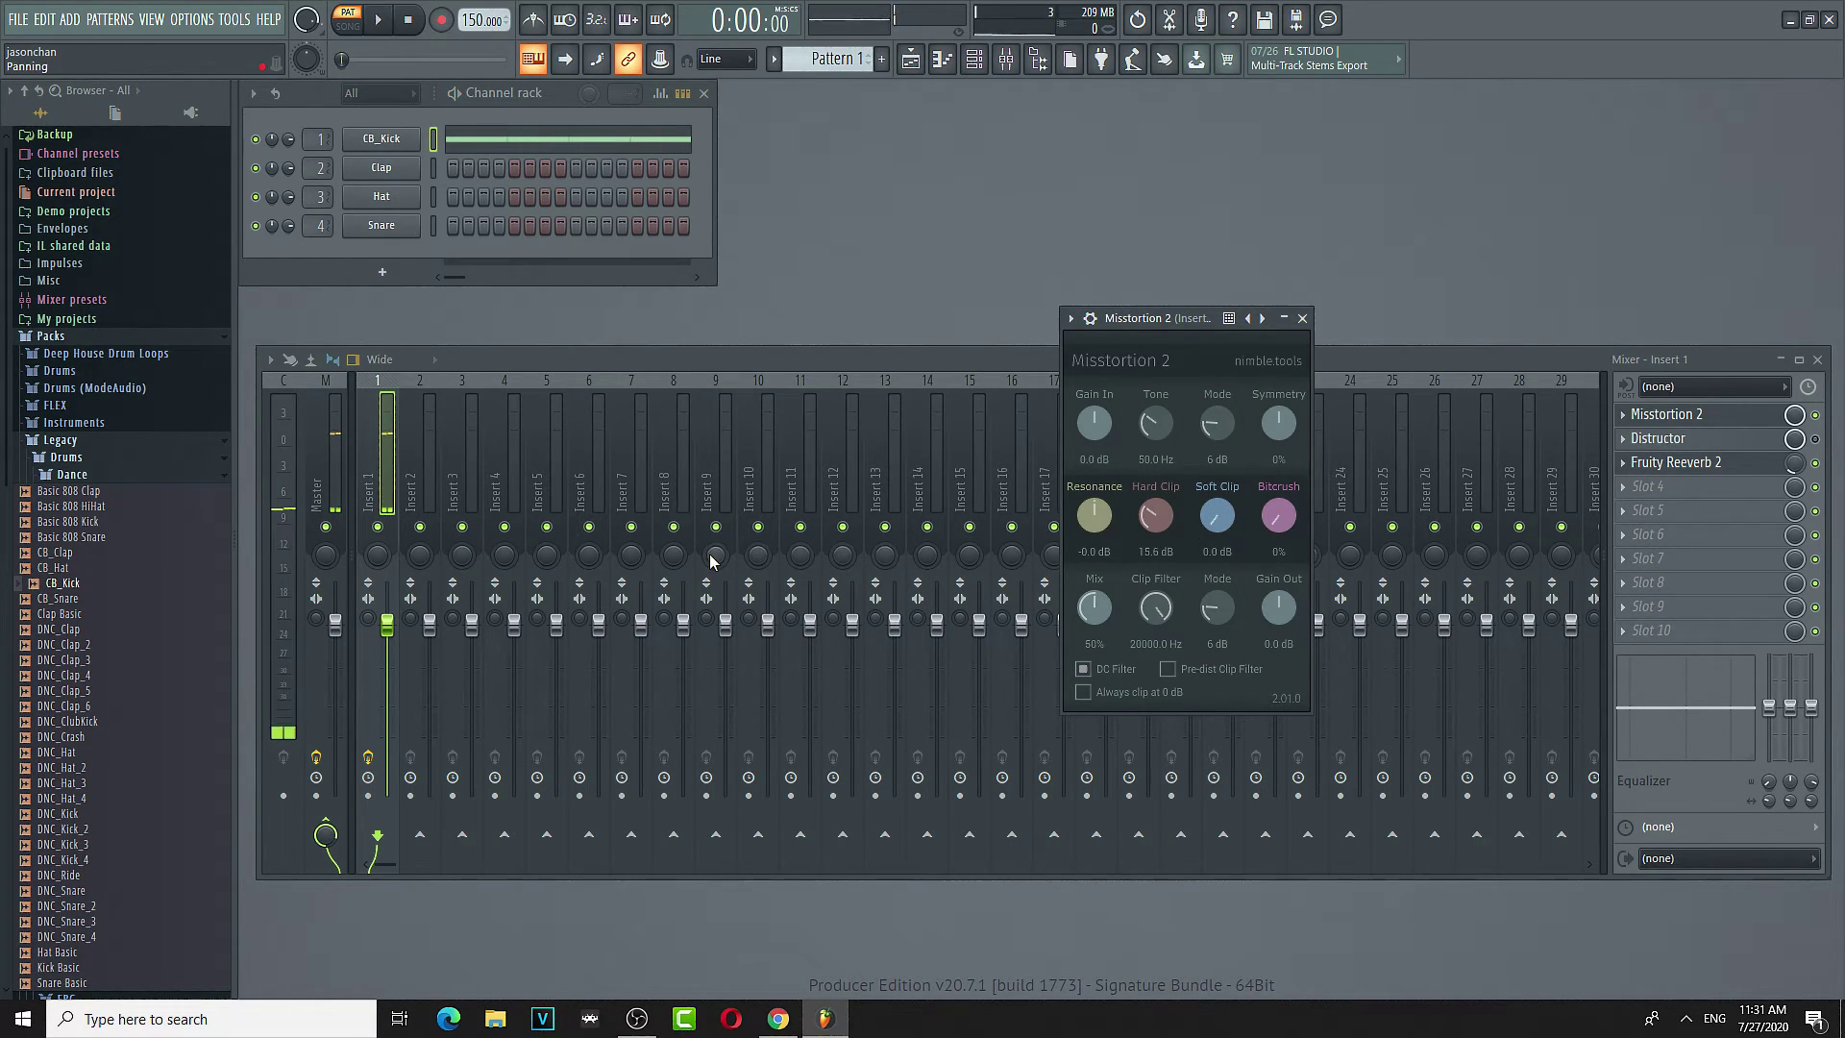
click(113, 629)
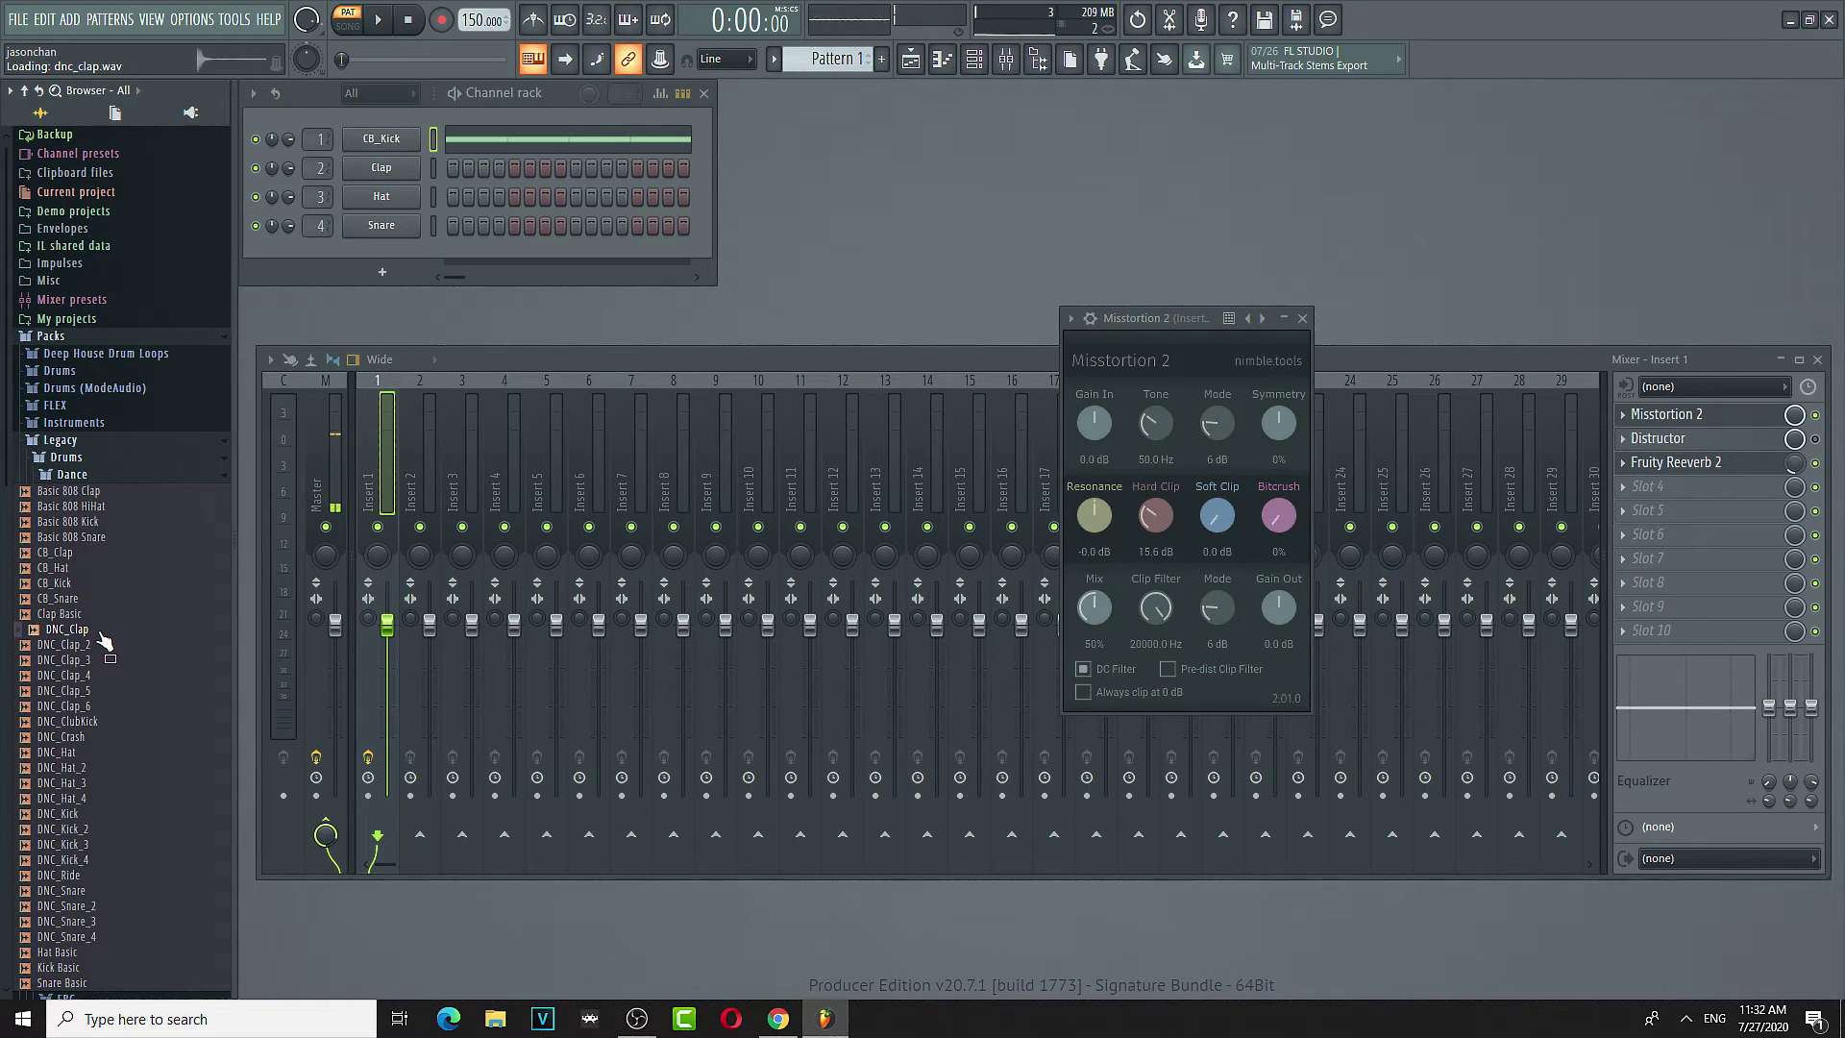
right_click(101, 637)
click(715, 529)
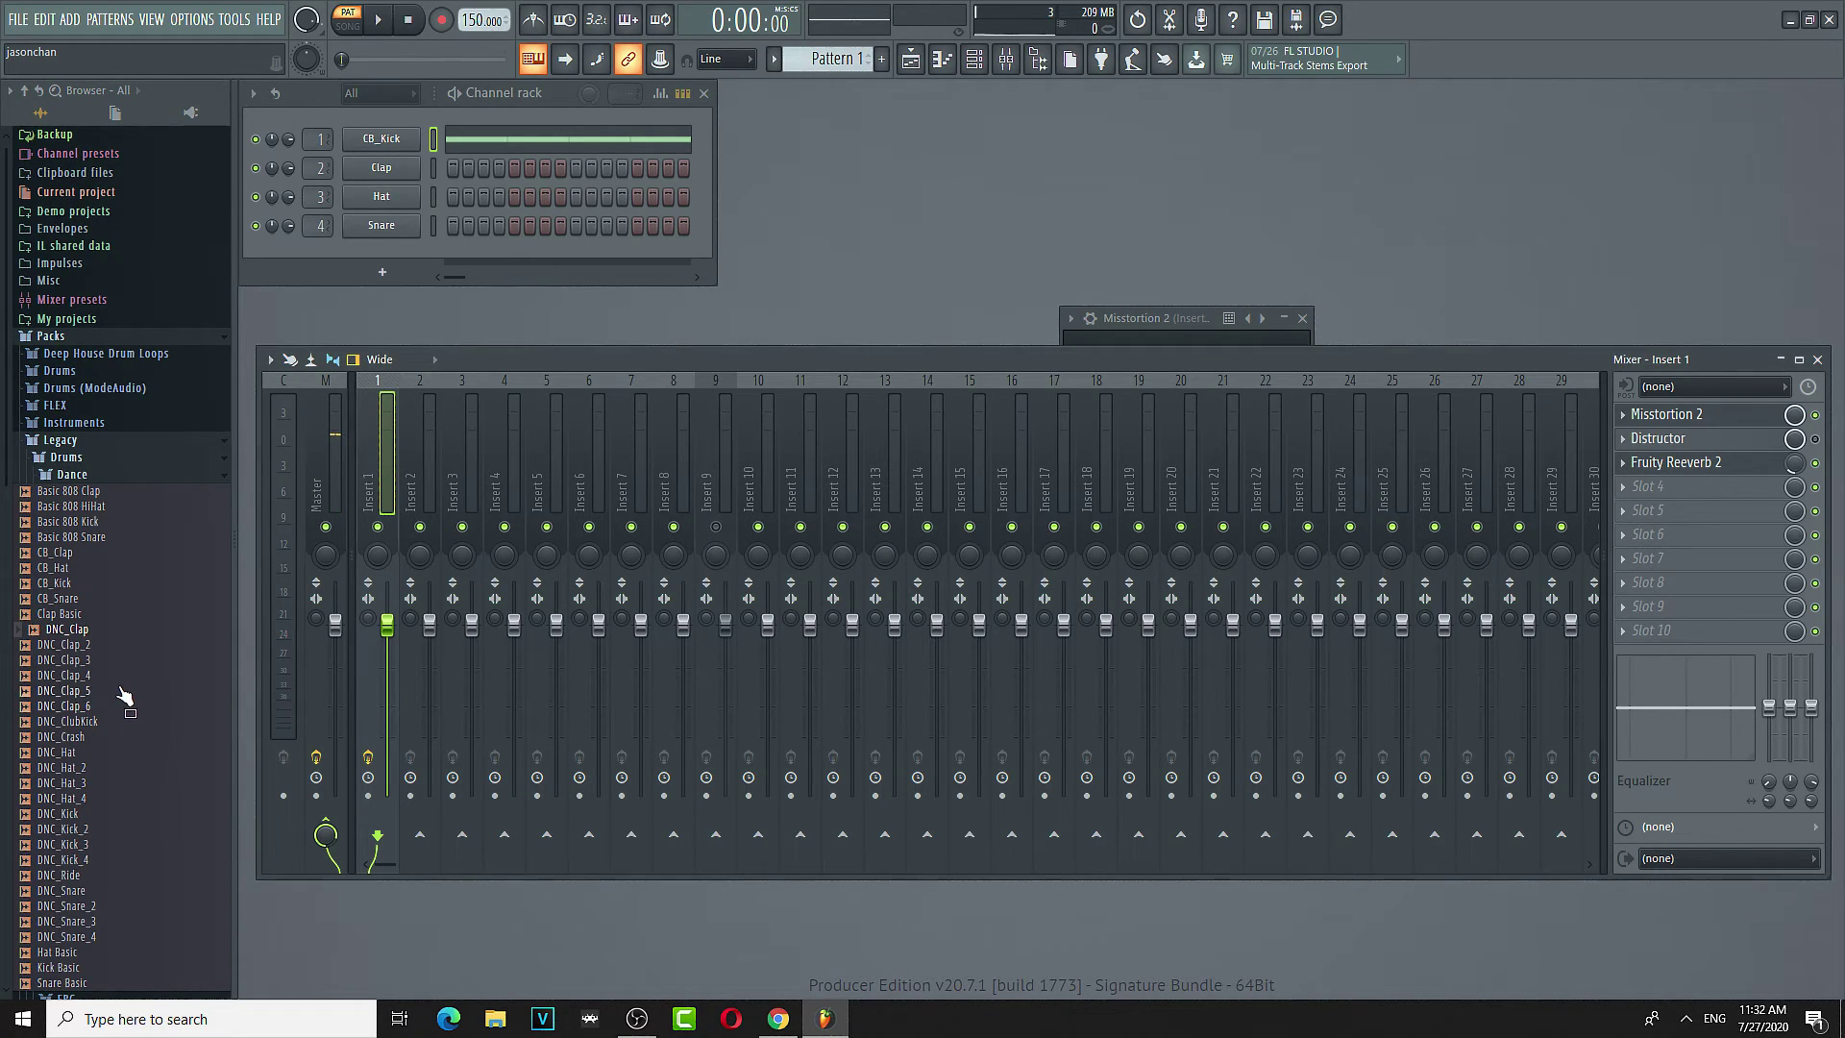
click(175, 784)
- Preview DNC_Kick_4, DNC_Kick_3, DNC_Kick_2 and DNC_Kick in the browser
scroll(175, 793, down, 1)
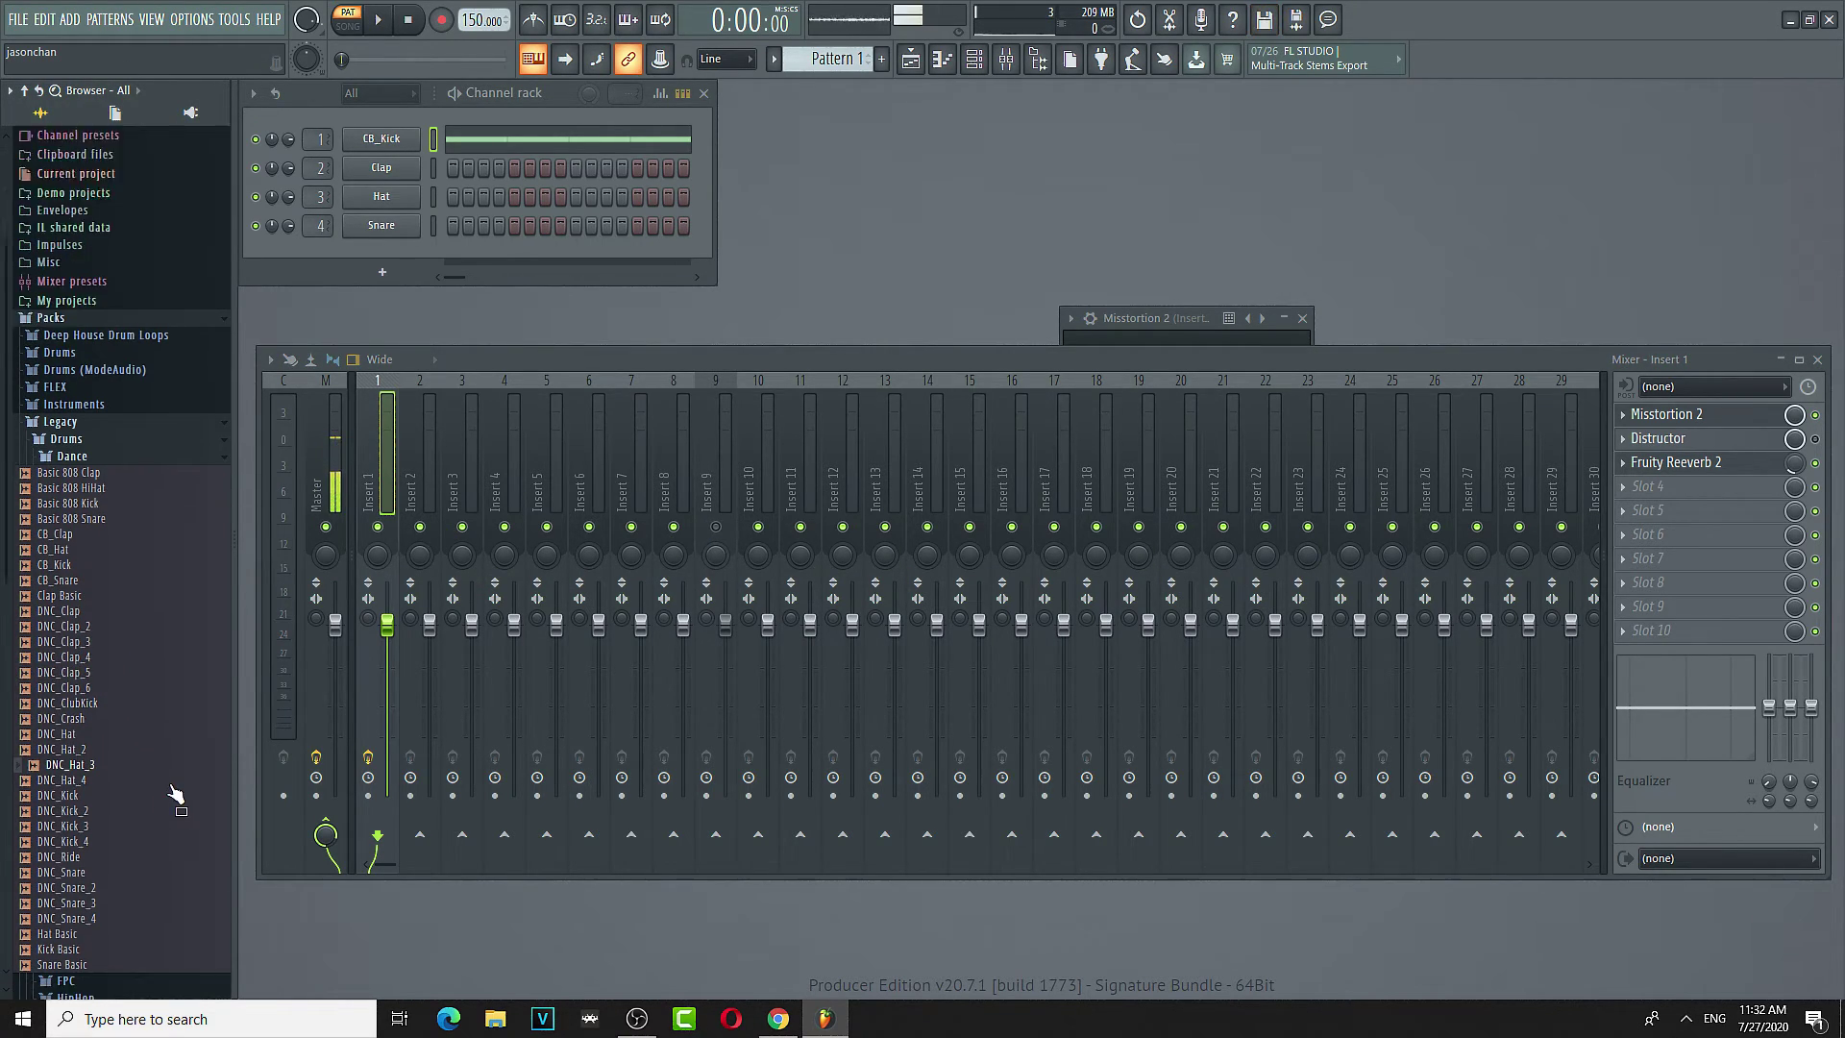
scroll(174, 793, down, 5)
click(102, 678)
click(102, 669)
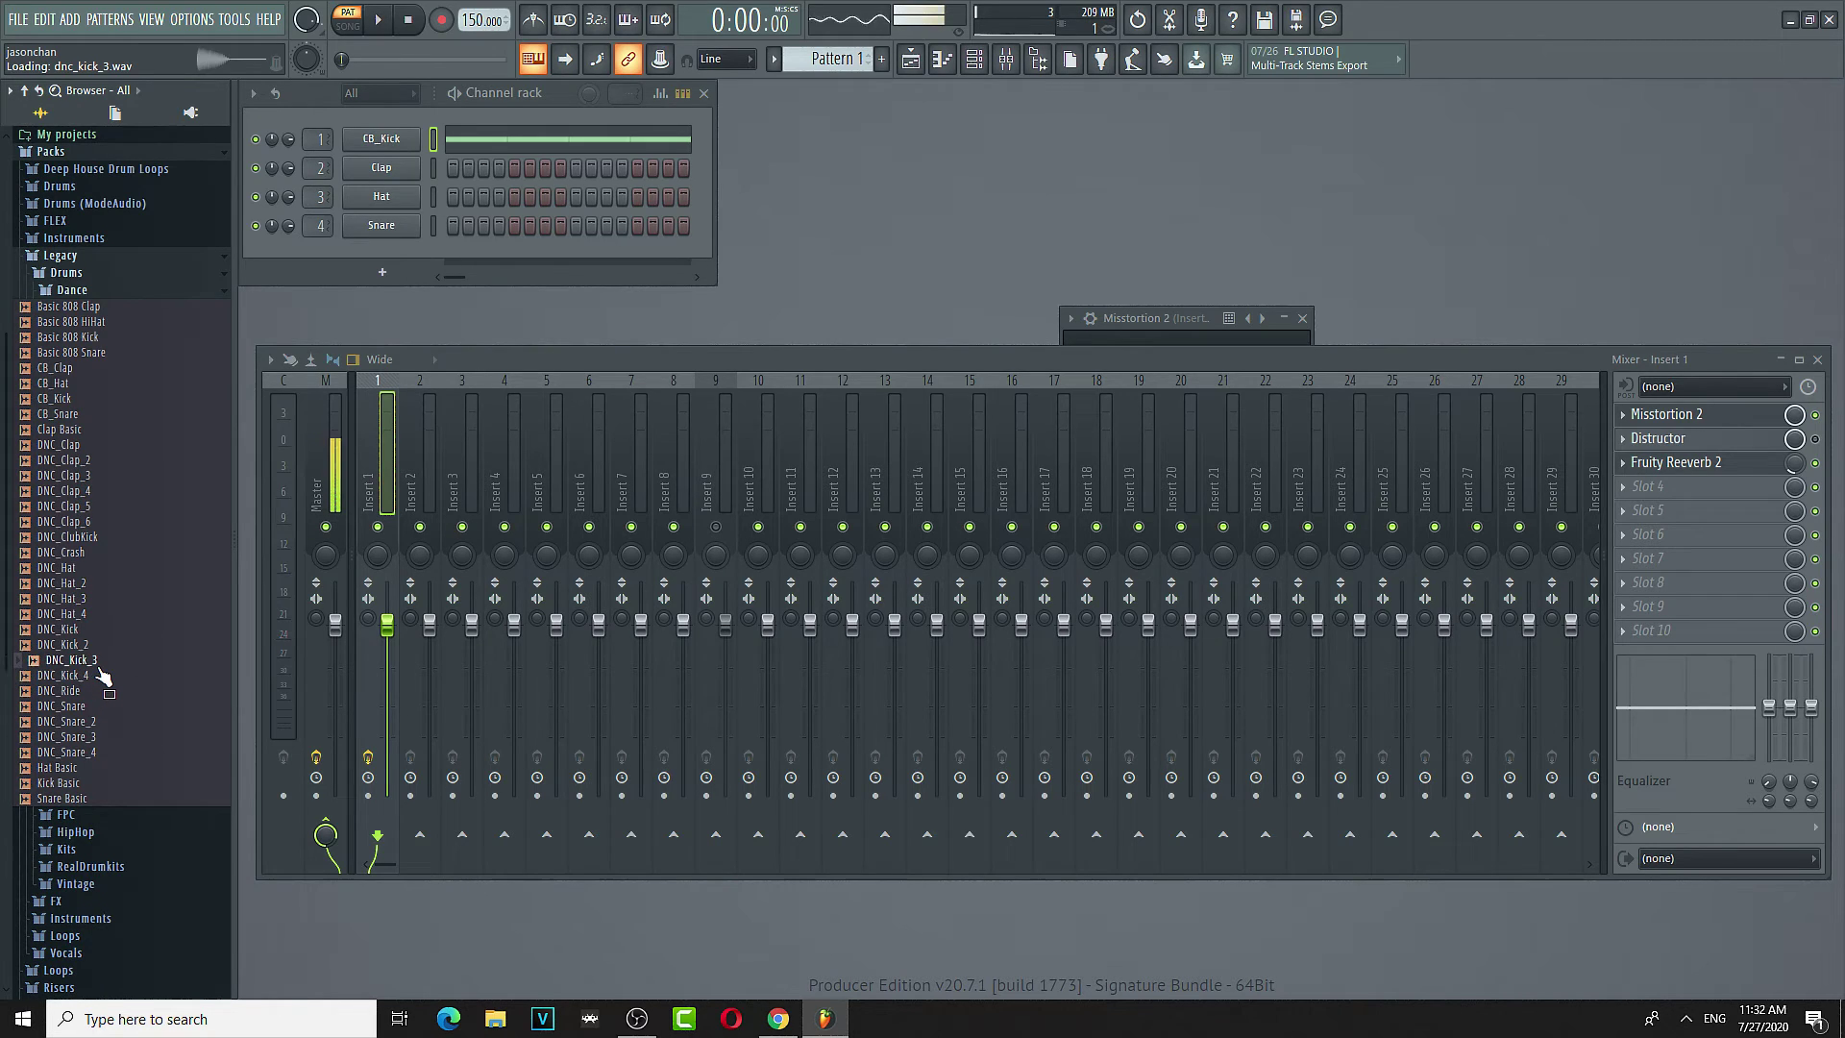
click(103, 656)
click(95, 641)
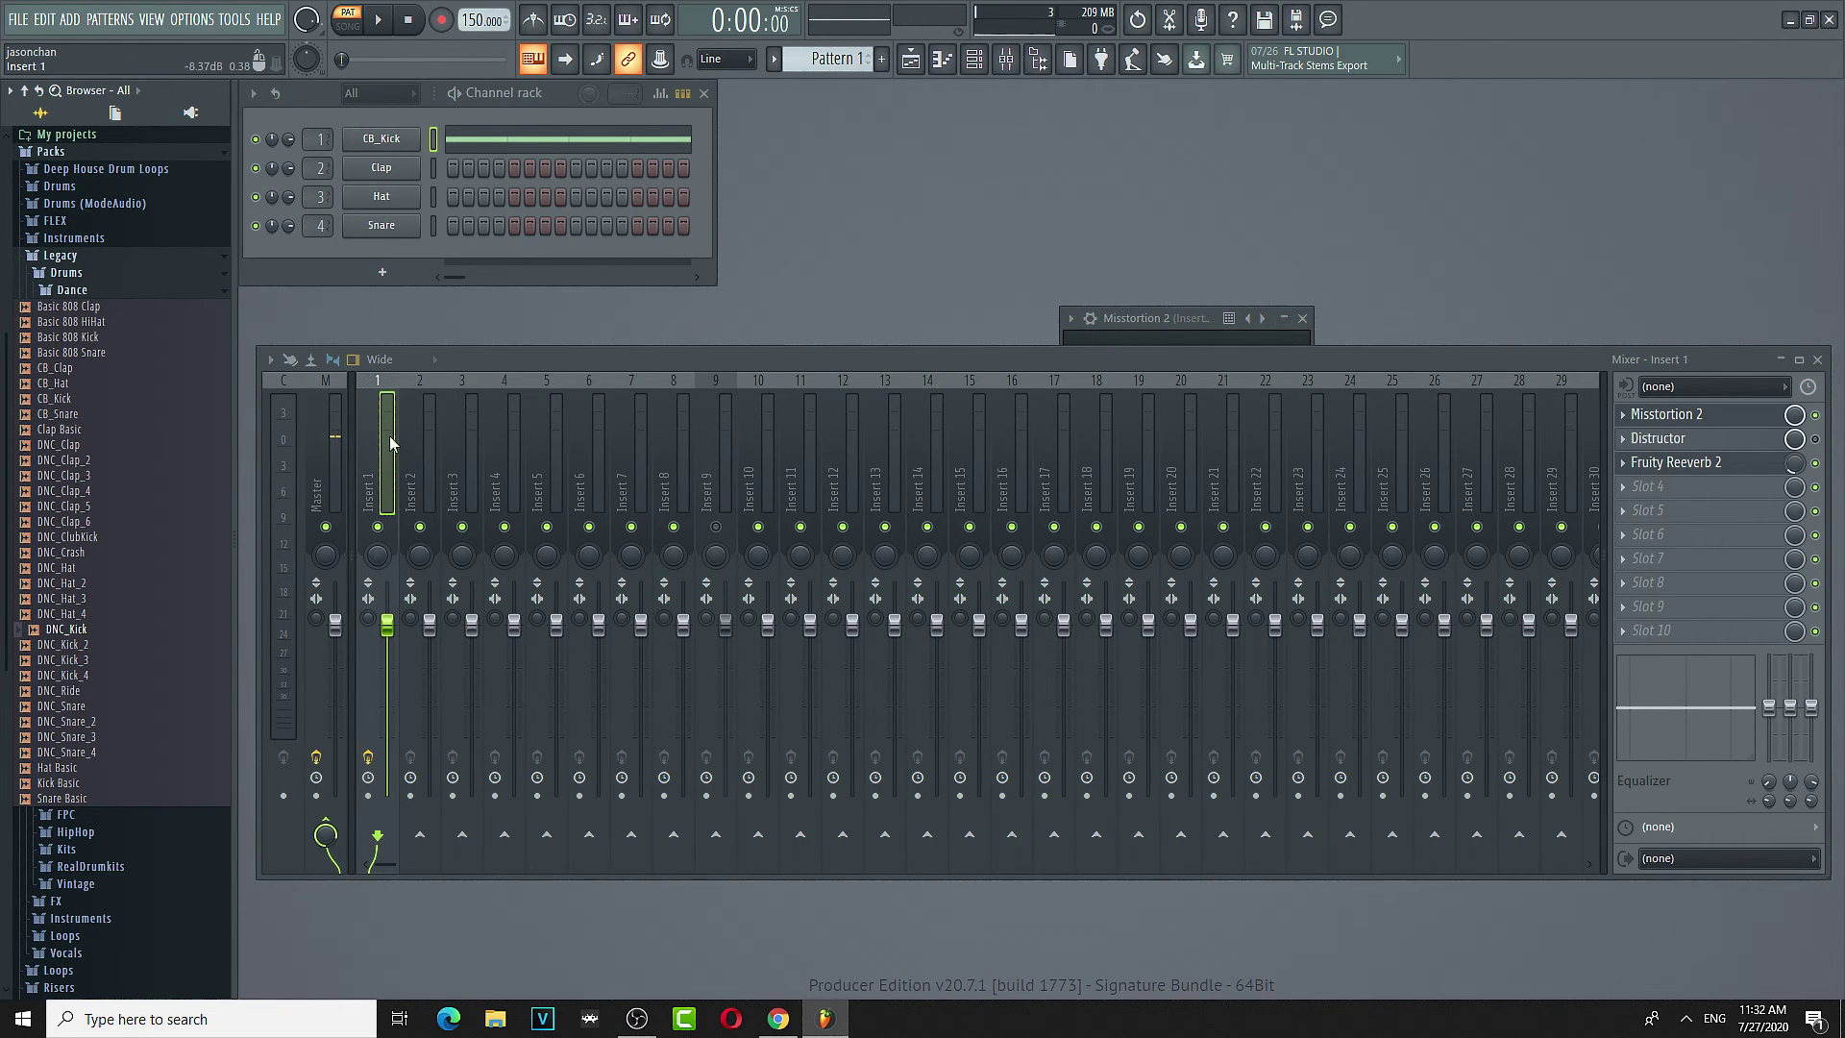
- Expand RealDrumkits and preview RD_Hat_1 and RD_Guiro, then re-expand Misstortion 2
scroll(164, 716, down, 5)
click(106, 588)
click(140, 670)
key(Up)
key(Up)
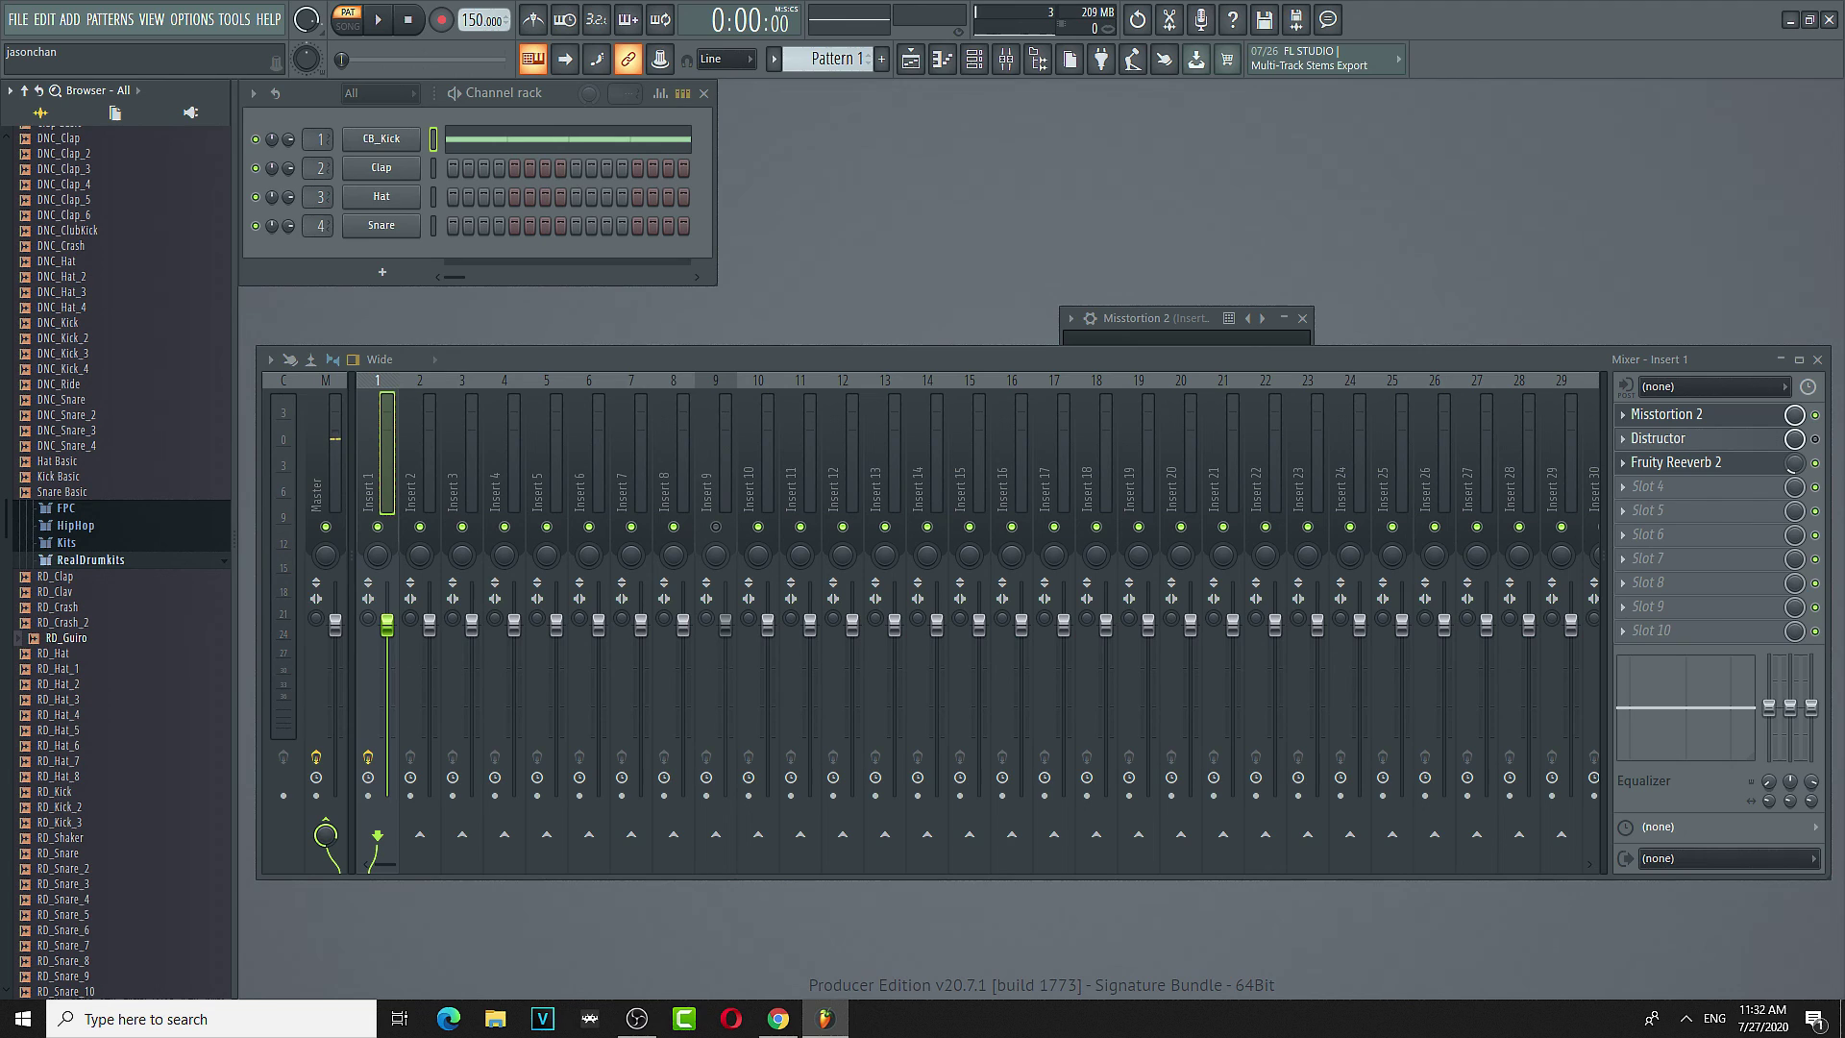
click(1143, 319)
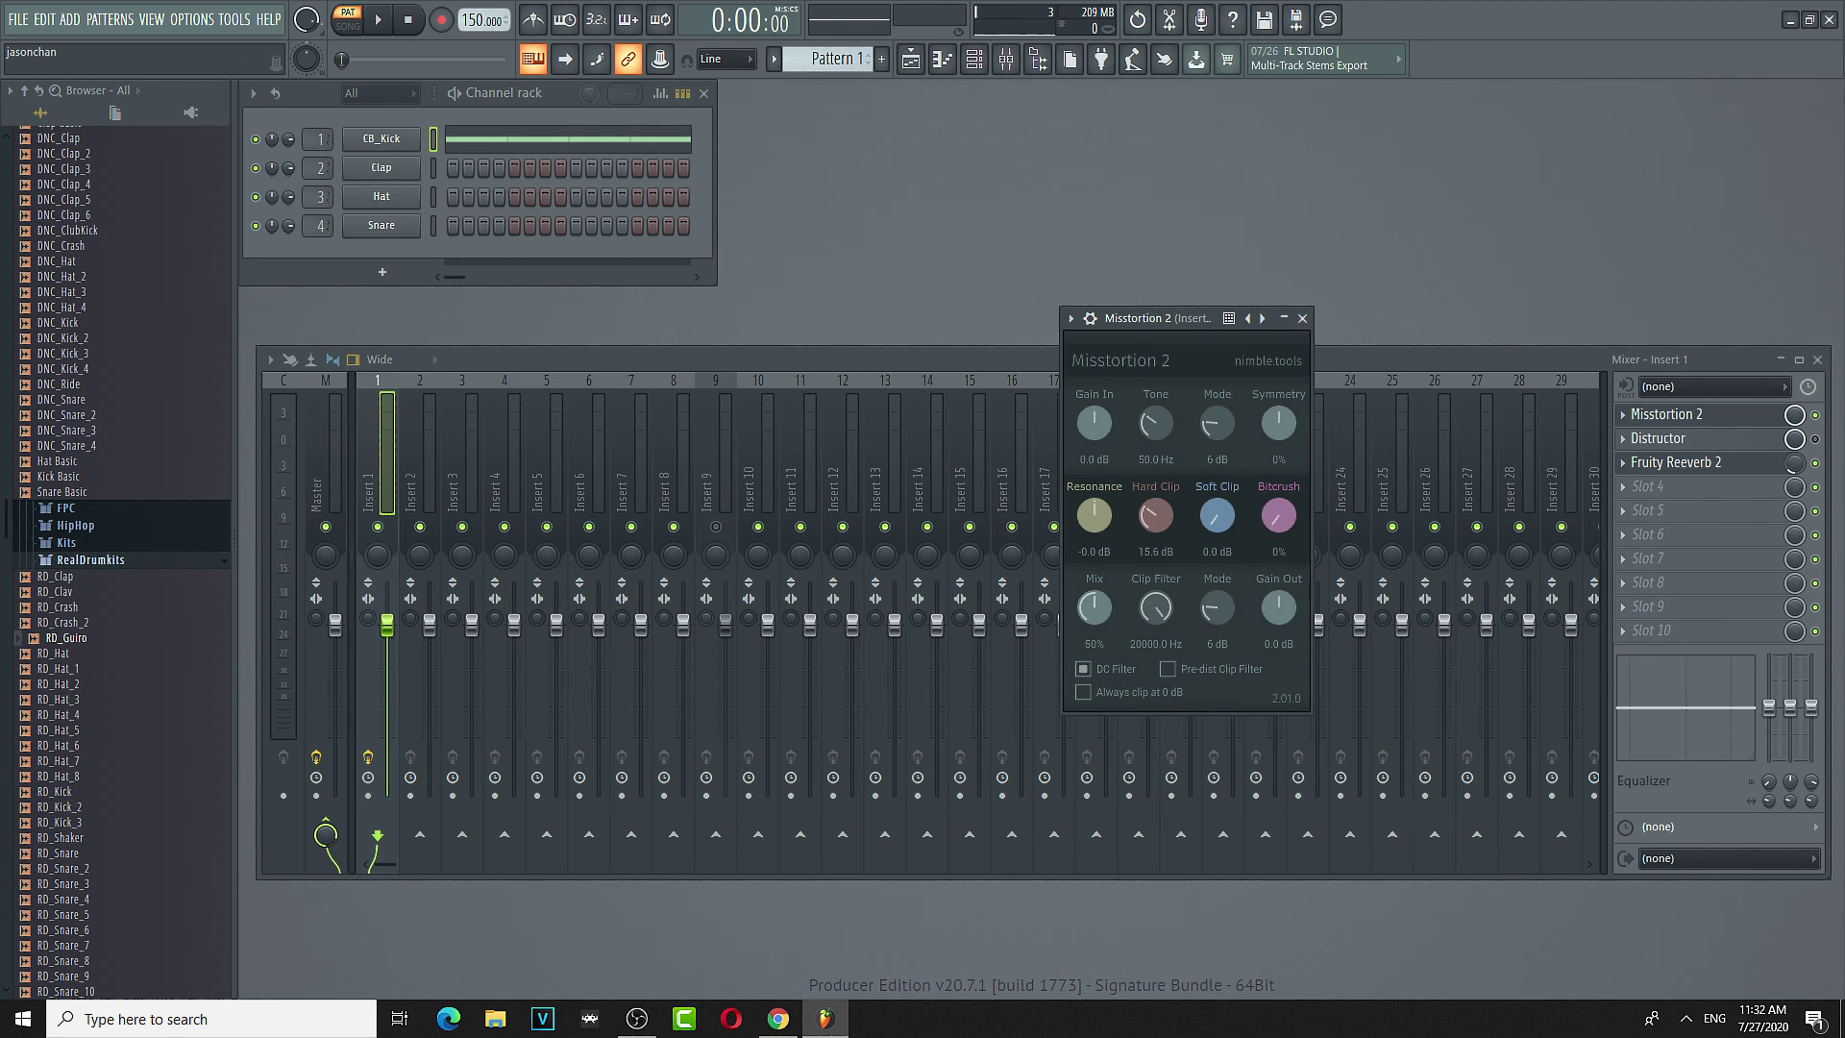